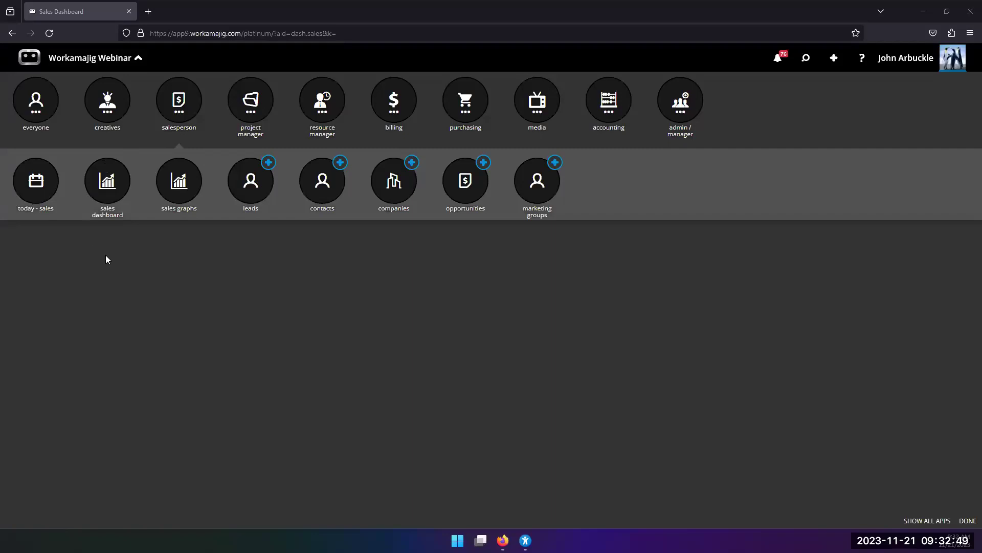
Switch to the Today - Sales page and reopen the salesperson app menu.
{"action": "left_click", "coordinate": [43, 197]}
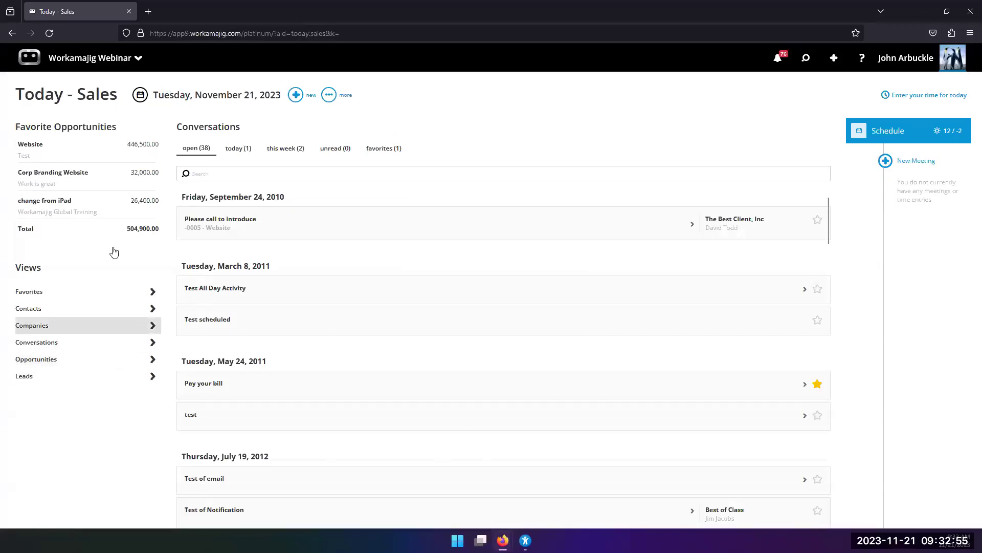
{"action": "left_click", "coordinate": [98, 66]}
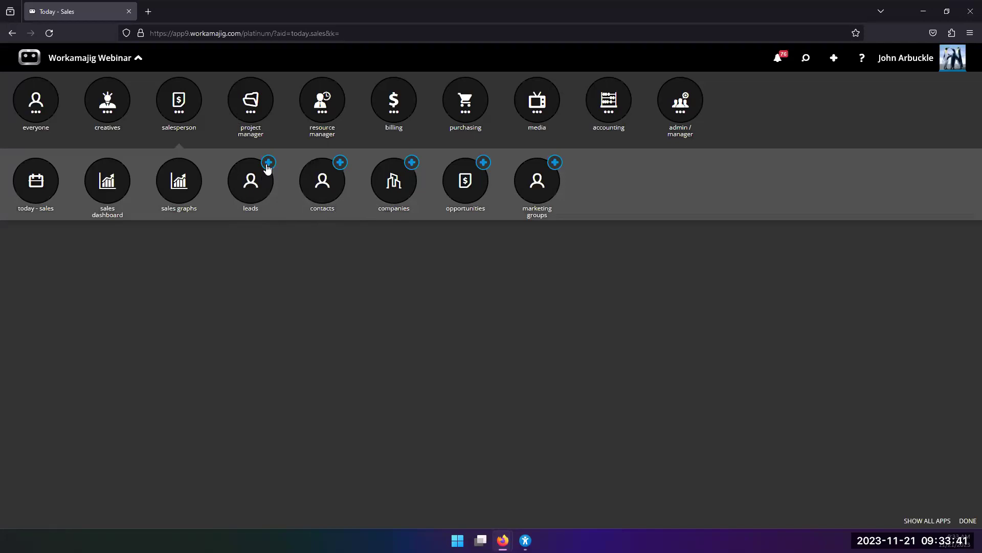
Start a new lead with the contact's first and last name and company Stubbins Associates.
{"action": "left_click", "coordinate": [267, 163]}
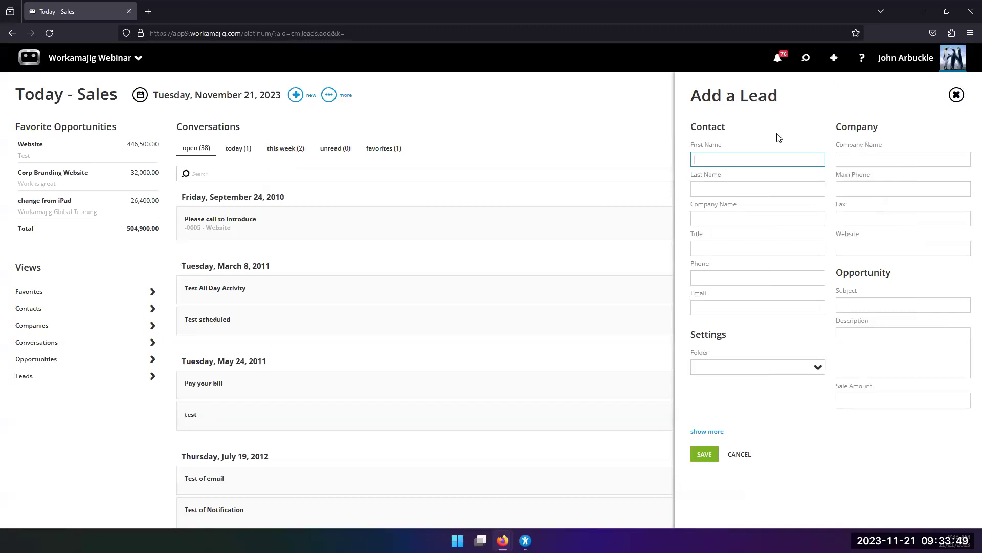
{"action": "key", "text": "Tab"}
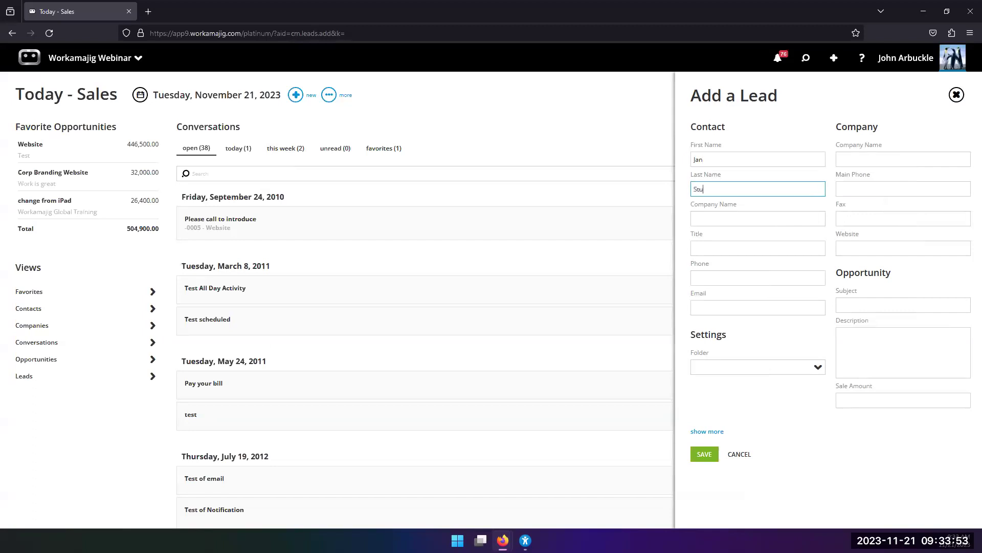
{"action": "left_click", "coordinate": [695, 218]}
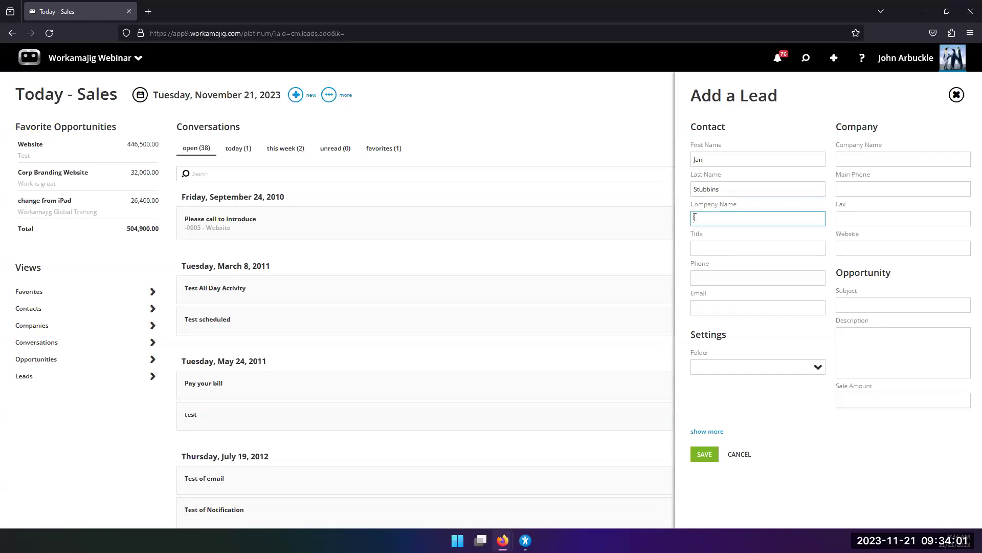
{"action": "type", "text": "Stubbins Associates"}
Add the contact's e-mail address and phone number, then save the lead.
{"action": "key", "text": "Tab"}
{"action": "key", "text": "Tab"}
{"action": "key", "text": "Tab"}
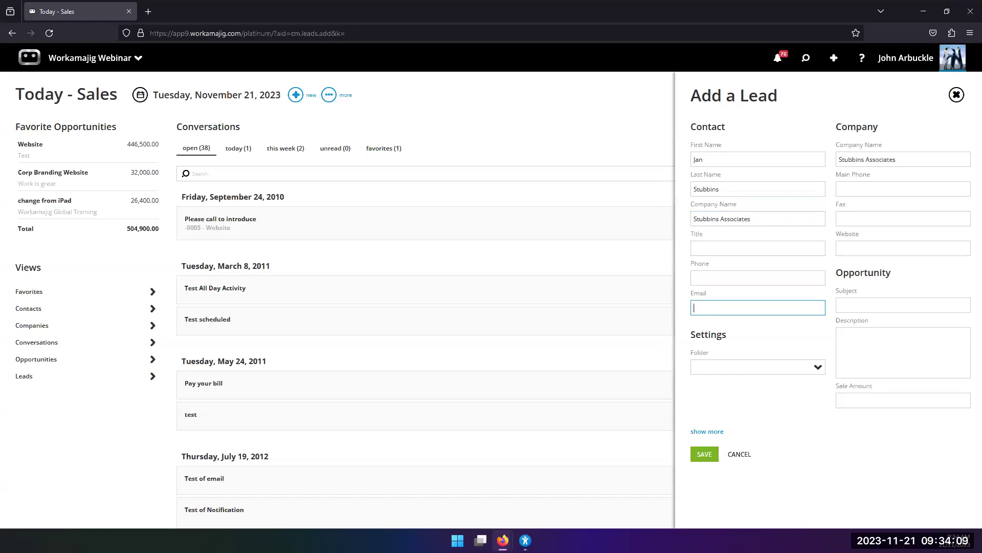
{"action": "left_click", "coordinate": [752, 367]}
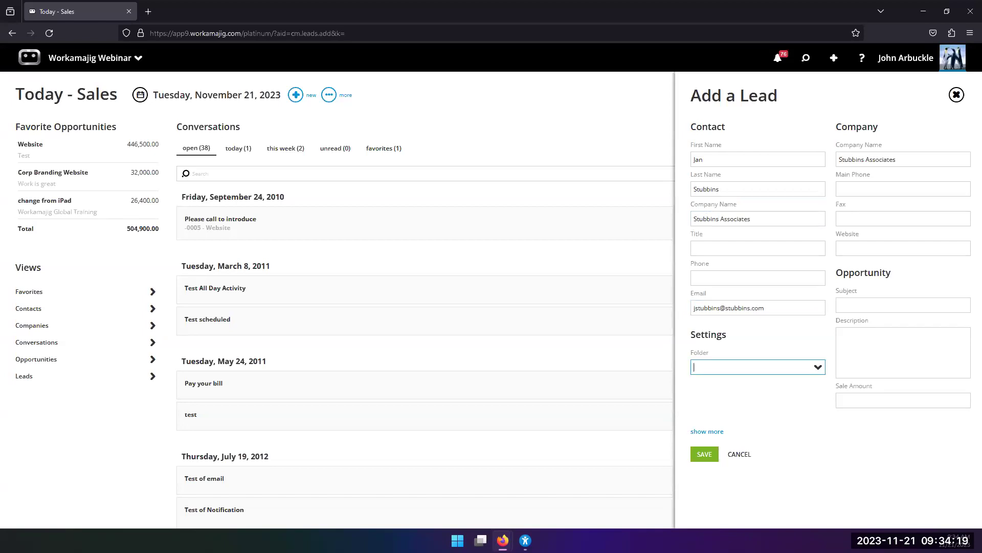
{"action": "left_click", "coordinate": [709, 279]}
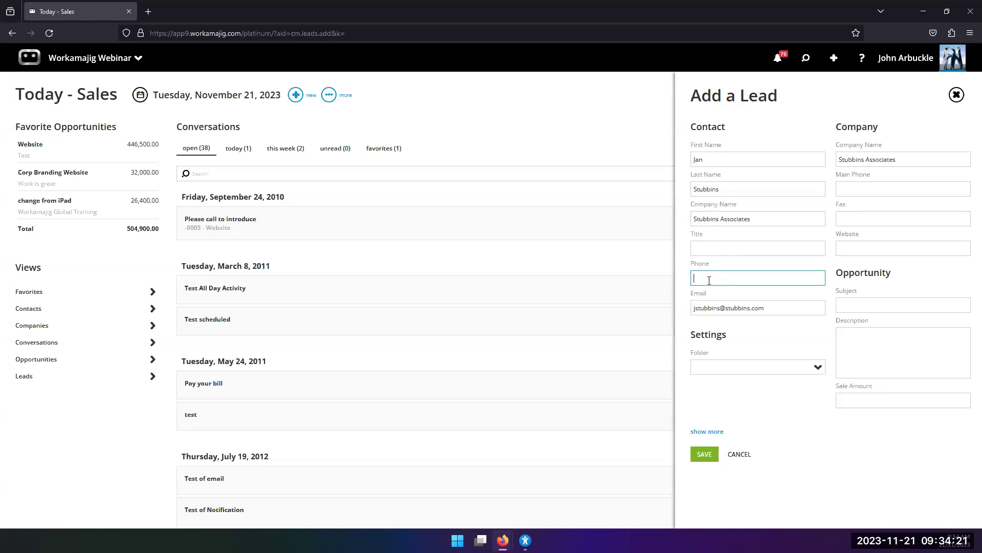
{"action": "left_click", "coordinate": [704, 454]}
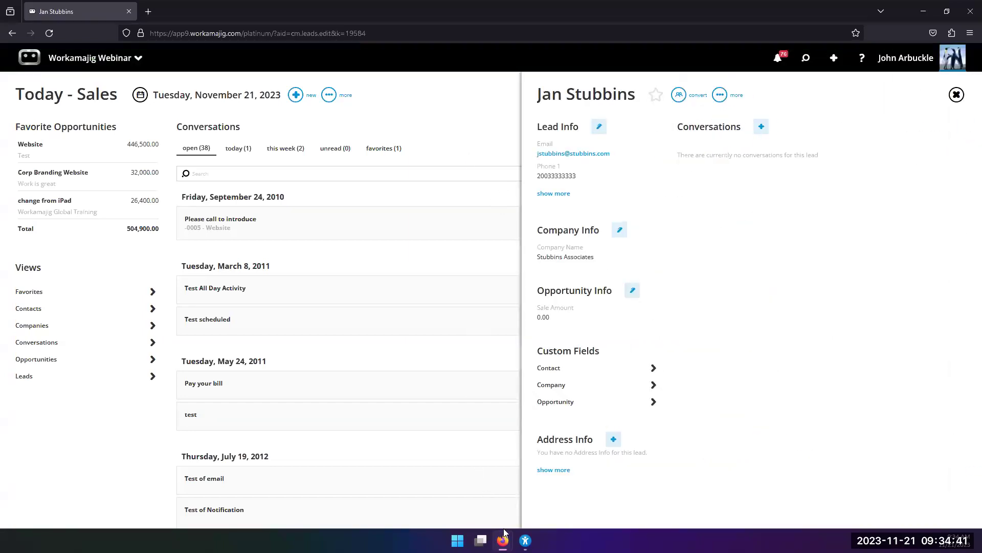
Switch to the help-center window and bring up the Web To Leads article.
{"action": "mouse_move", "coordinate": [504, 536]}
{"action": "left_click", "coordinate": [532, 487]}
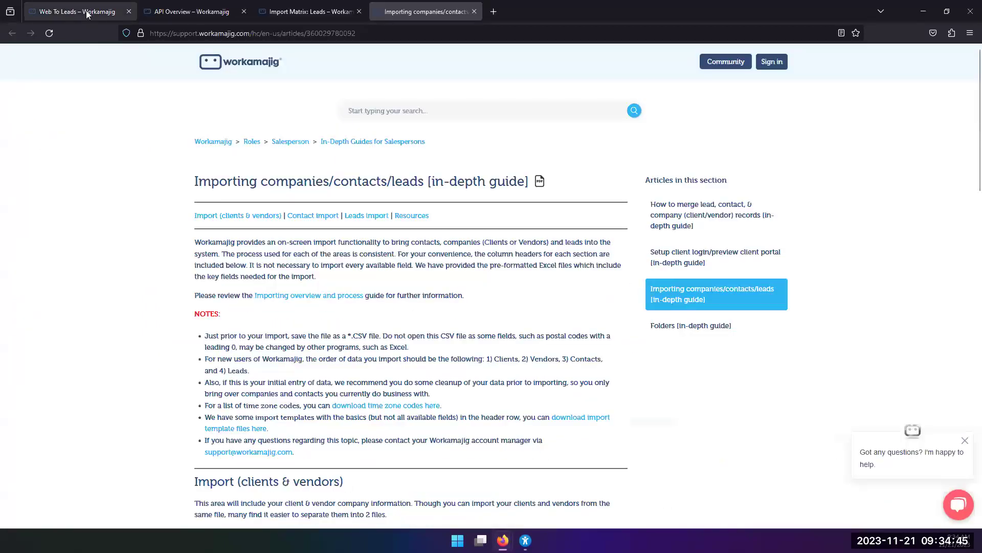
{"action": "left_click", "coordinate": [85, 11]}
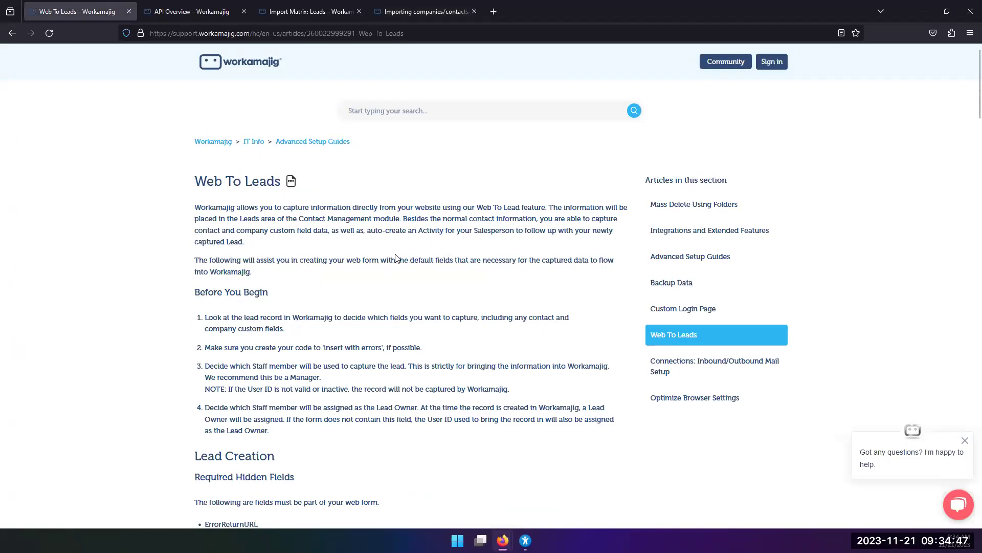
Read through the Web To Leads activity-creation fields, ending on the API Overview article.
{"action": "scroll", "coordinate": [398, 258], "scroll_direction": "down", "scroll_amount": 5}
{"action": "scroll", "coordinate": [394, 255], "scroll_direction": "up", "scroll_amount": 4}
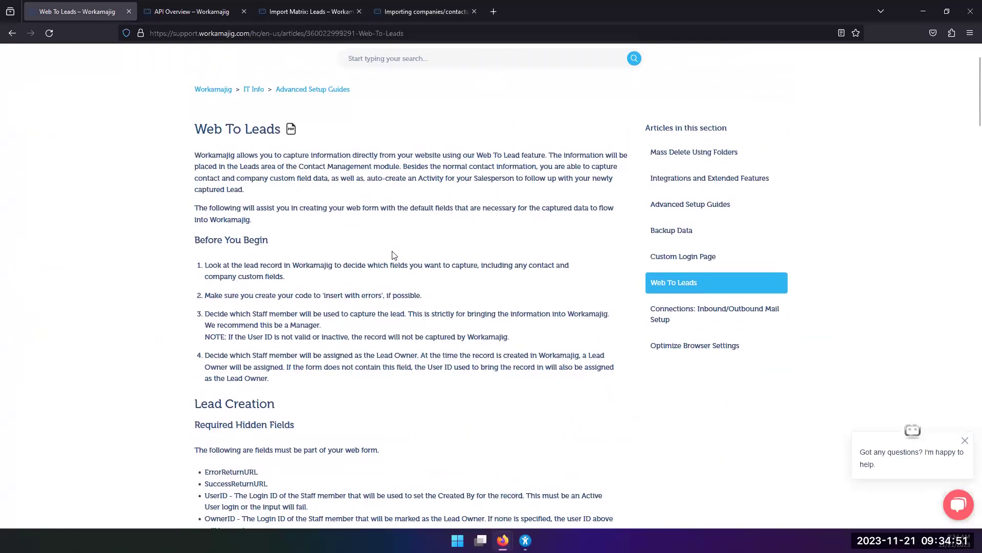
{"action": "scroll", "coordinate": [394, 255], "scroll_direction": "down", "scroll_amount": 7}
{"action": "scroll", "coordinate": [310, 259], "scroll_direction": "up", "scroll_amount": 1}
{"action": "scroll", "coordinate": [261, 281], "scroll_direction": "down", "scroll_amount": 4}
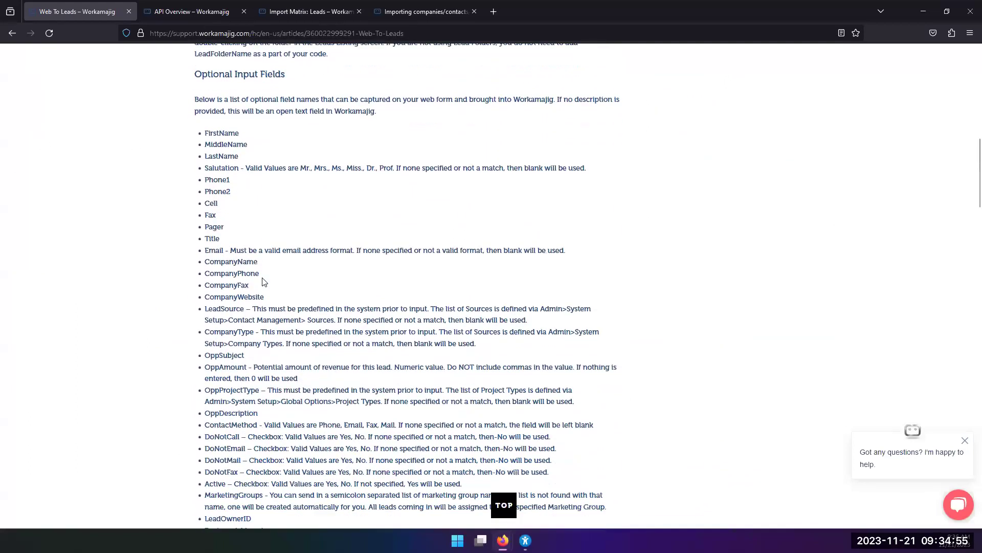
{"action": "scroll", "coordinate": [210, 244], "scroll_direction": "up", "scroll_amount": 1}
{"action": "scroll", "coordinate": [220, 300], "scroll_direction": "up", "scroll_amount": 1}
{"action": "scroll", "coordinate": [220, 299], "scroll_direction": "down", "scroll_amount": 4}
{"action": "scroll", "coordinate": [220, 298], "scroll_direction": "down", "scroll_amount": 15}
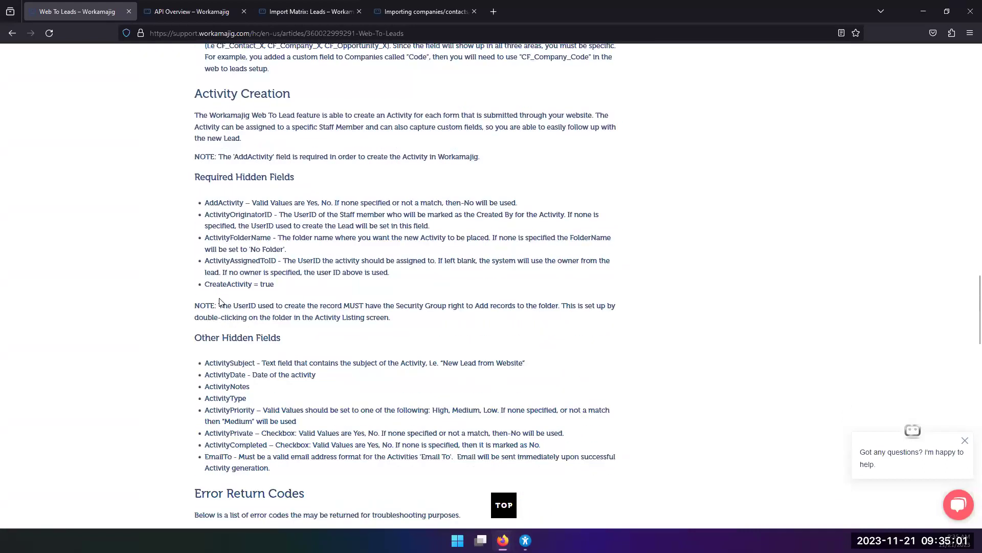
{"action": "scroll", "coordinate": [220, 302], "scroll_direction": "up", "scroll_amount": 4}
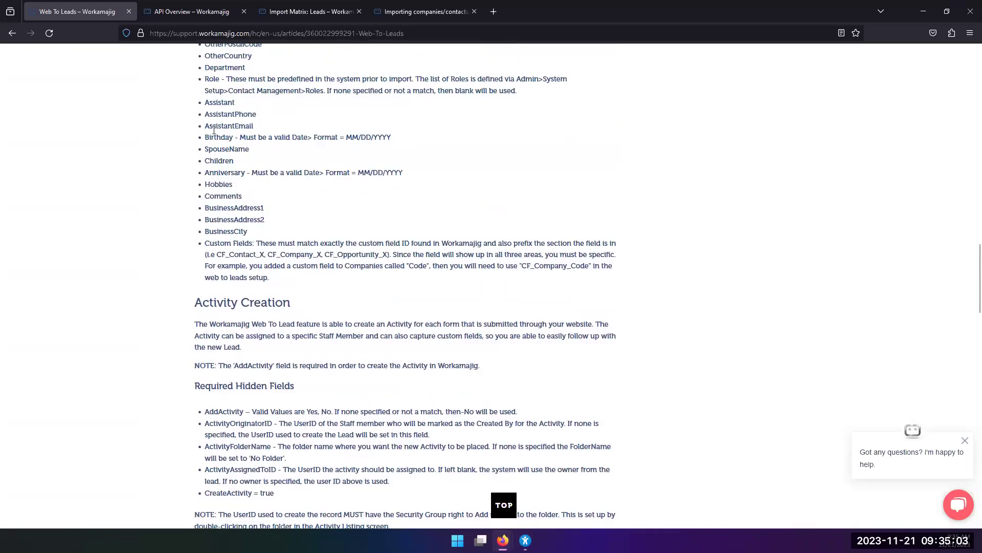
{"action": "left_click", "coordinate": [182, 12]}
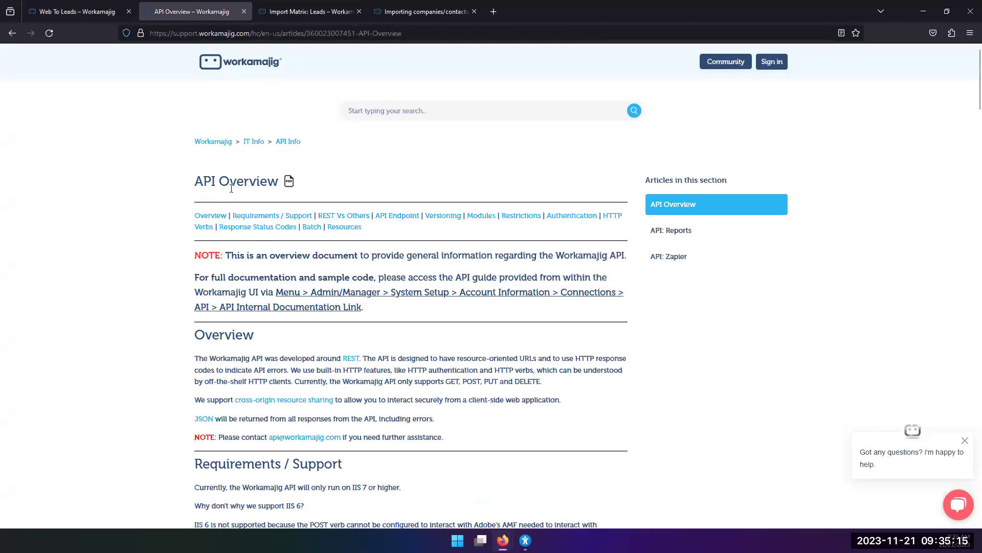
Look over the Import Matrix: Leads and importing-guide articles, ending back on API Overview.
{"action": "scroll", "coordinate": [241, 230], "scroll_direction": "down", "scroll_amount": 3}
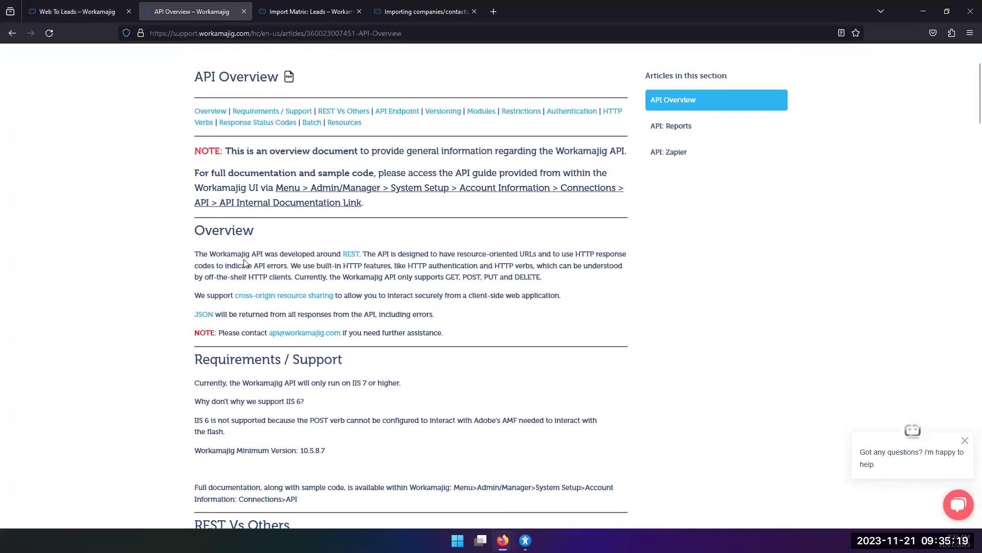
{"action": "scroll", "coordinate": [288, 260], "scroll_direction": "up", "scroll_amount": 3}
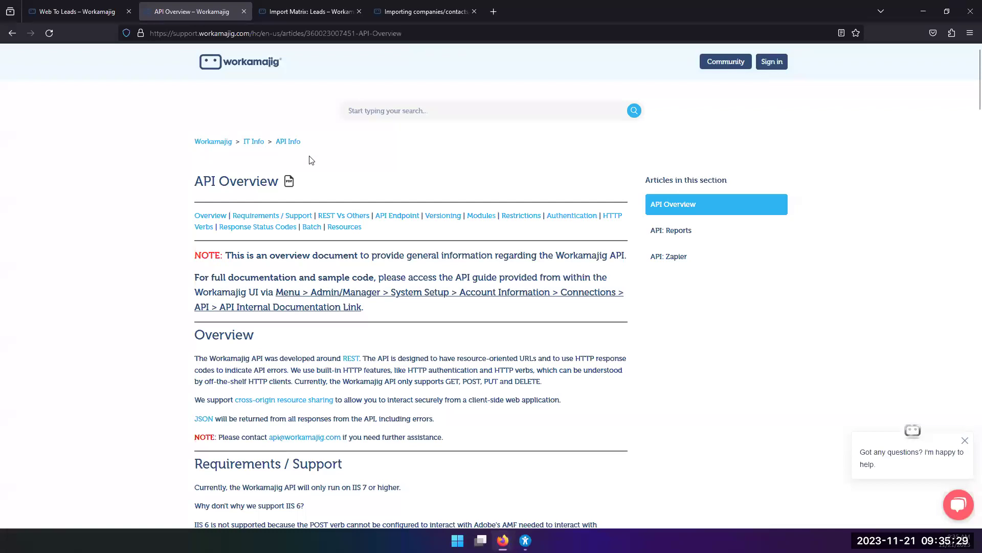
{"action": "left_click", "coordinate": [302, 12]}
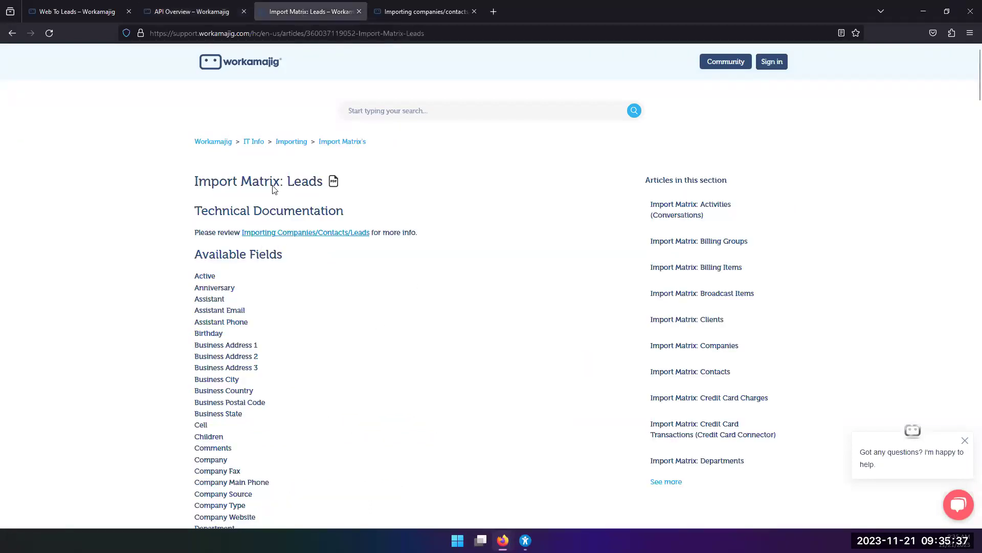
{"action": "left_click", "coordinate": [426, 12]}
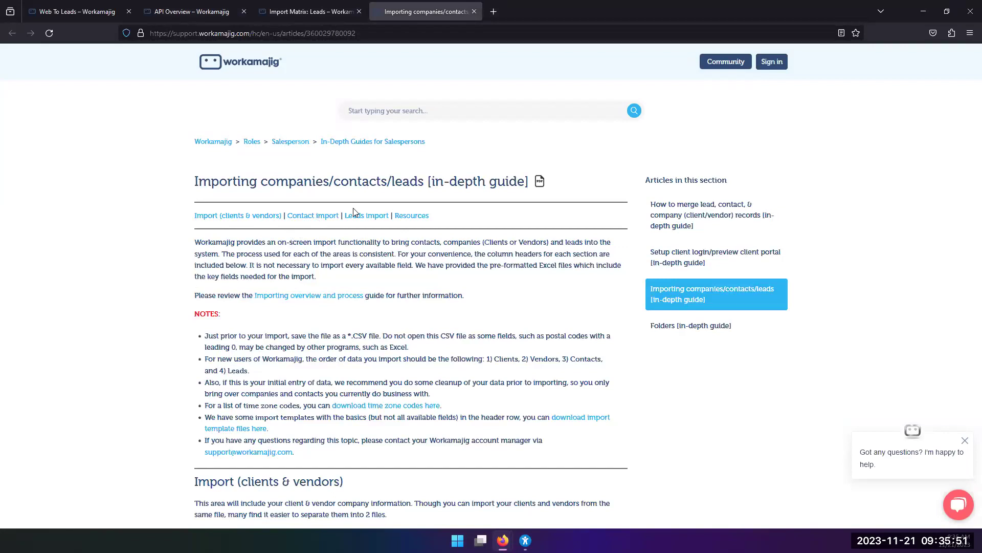
{"action": "left_click", "coordinate": [178, 13]}
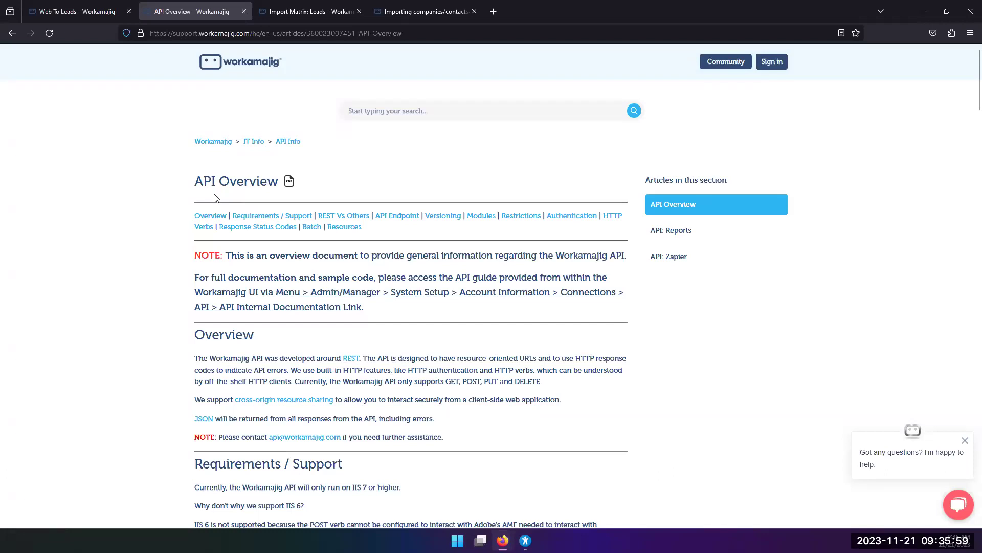
{"action": "scroll", "coordinate": [215, 198], "scroll_direction": "down", "scroll_amount": 1}
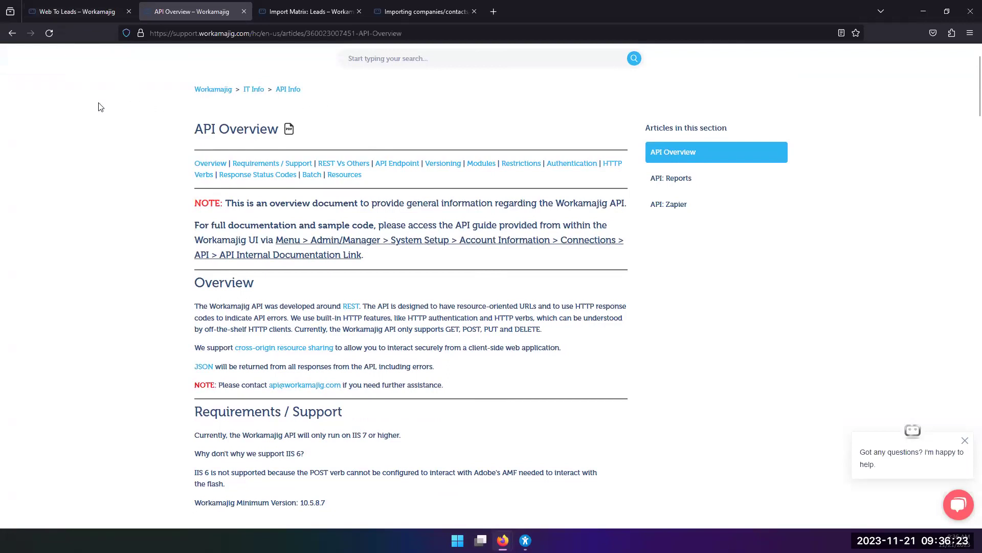
On the lead's record, draft conversation 'First Call' noting they need a new or updated website.
{"action": "mouse_move", "coordinate": [507, 535]}
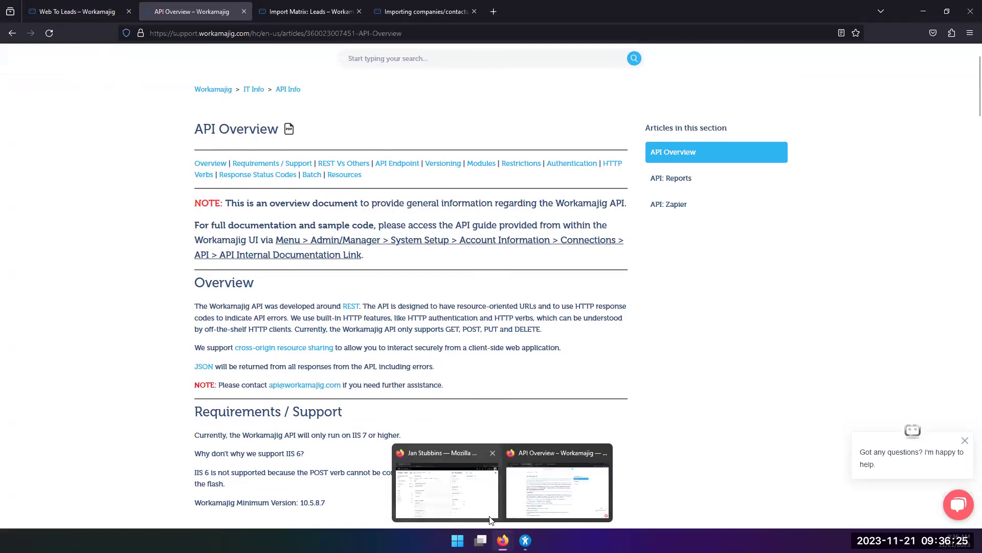
{"action": "left_click", "coordinate": [473, 495]}
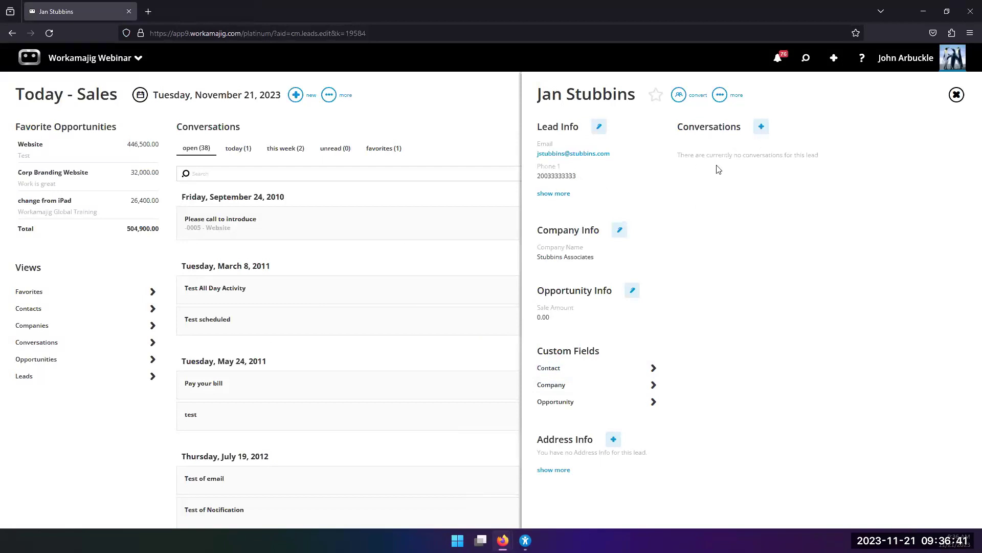
{"action": "left_click", "coordinate": [762, 129]}
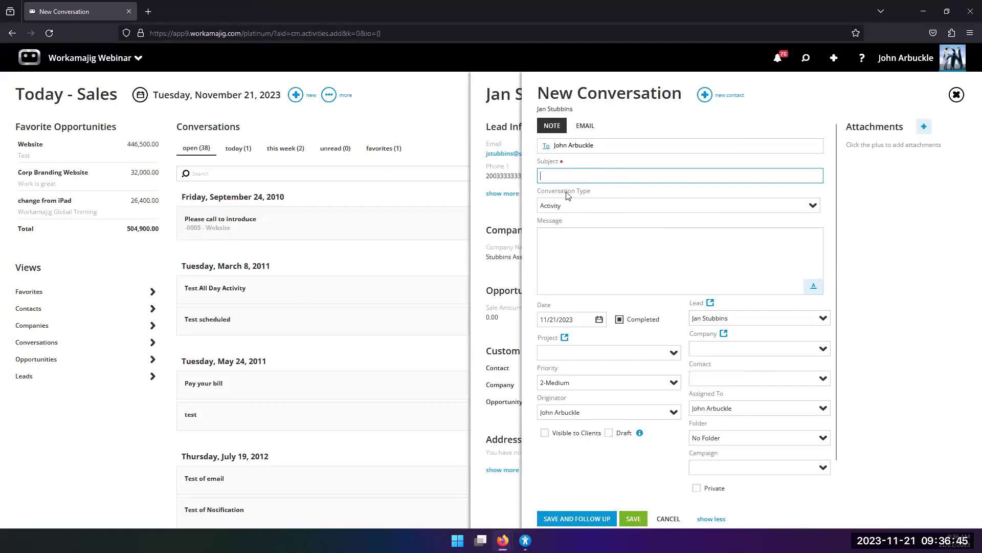
{"action": "type", "text": "First Call"}
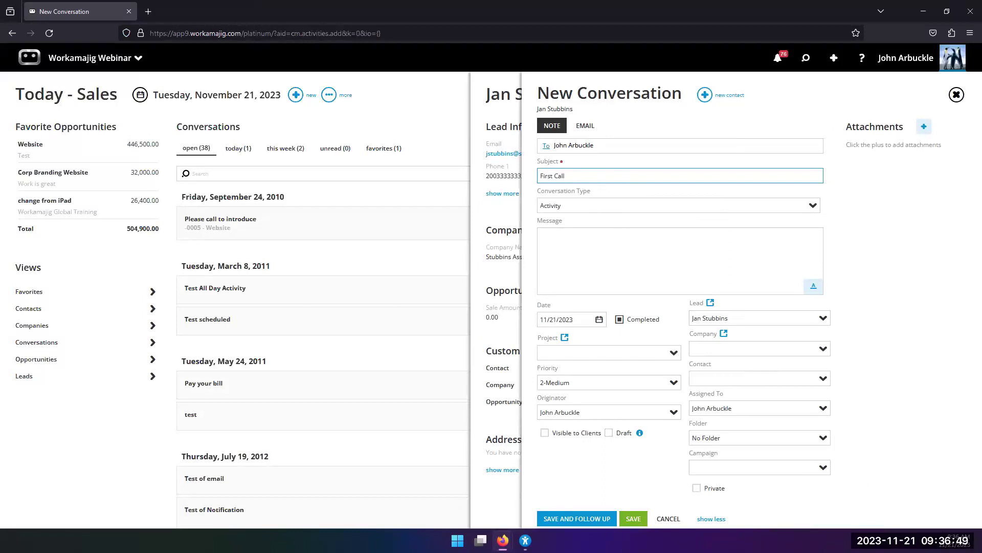
{"action": "left_click", "coordinate": [552, 232]}
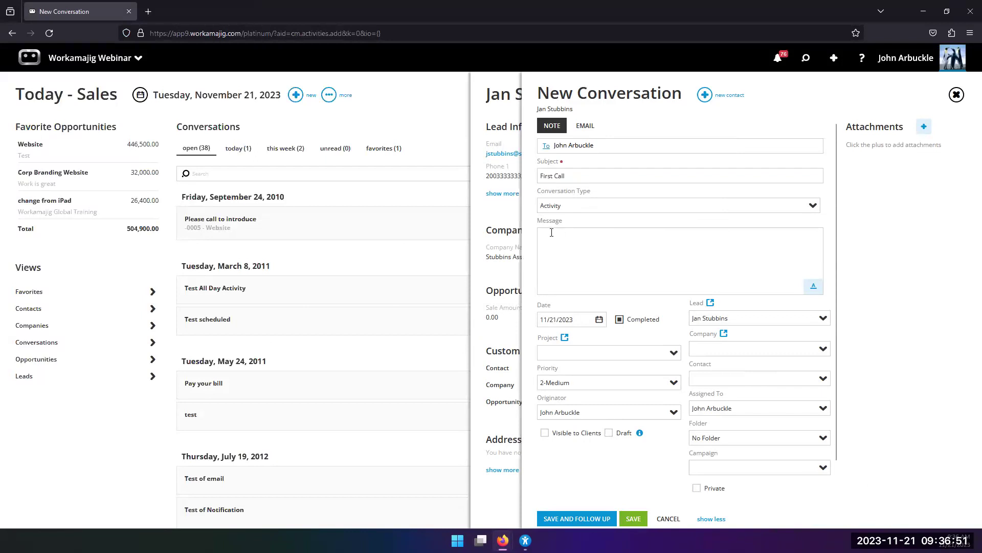
{"action": "type", "text": "nee"}
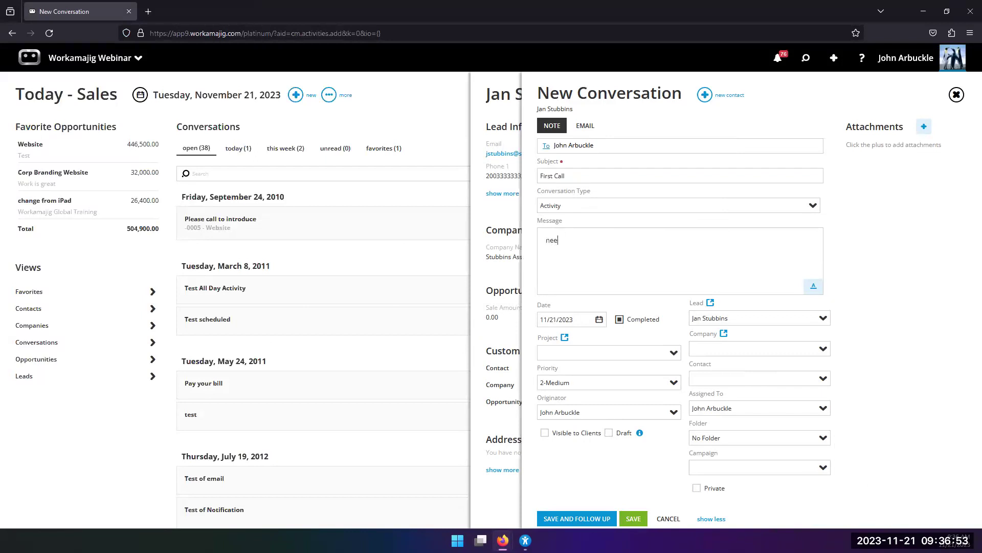
{"action": "type", "text": "ds new website or update to old"}
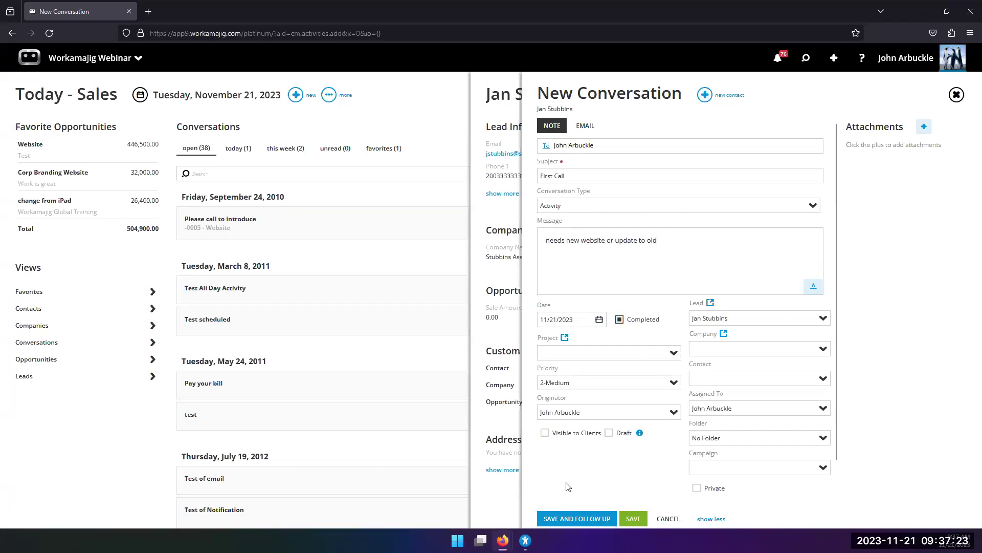
Save the note and start a follow-up titled 'First Call Followup' dated November 23, 2023.
{"action": "left_click", "coordinate": [572, 520]}
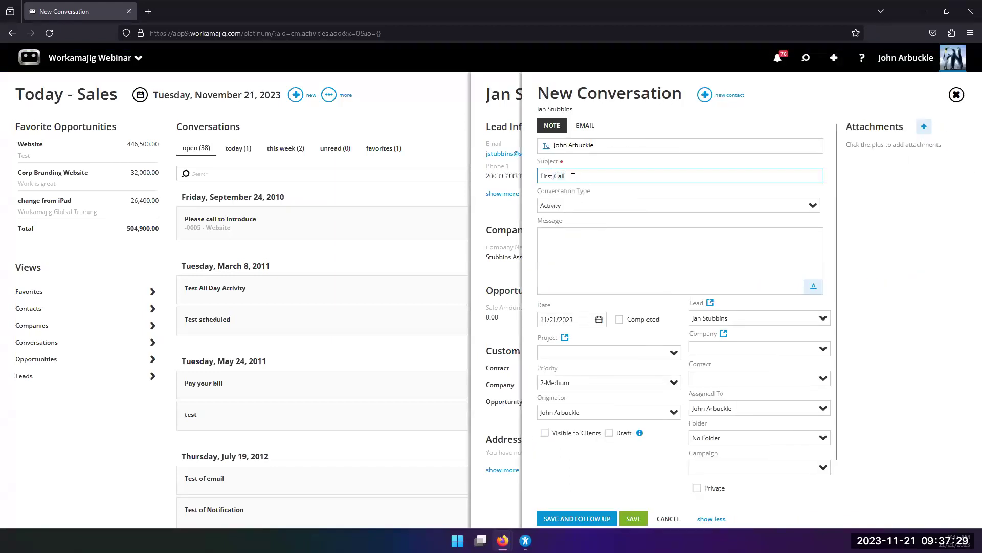
{"action": "type", "text": "ollowup"}
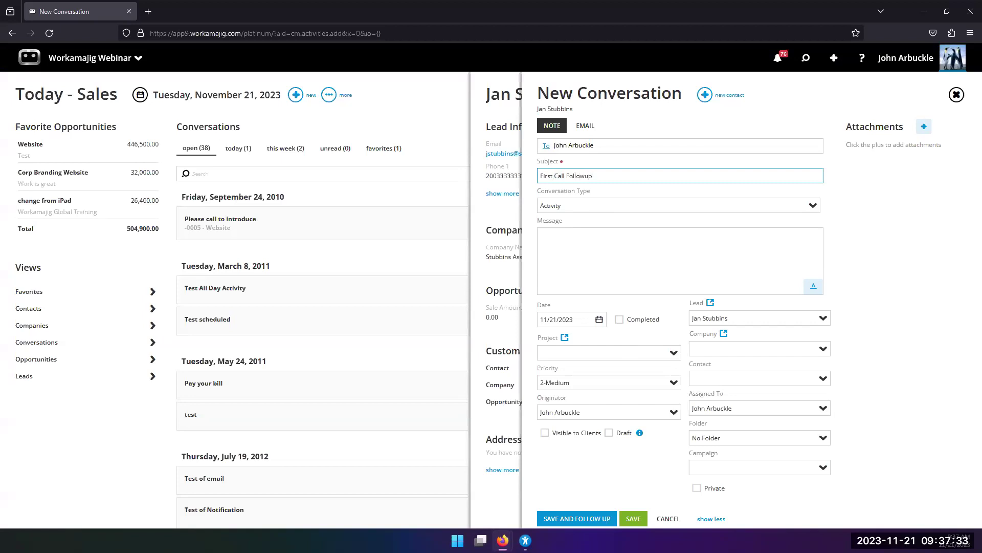
{"action": "left_click", "coordinate": [599, 320]}
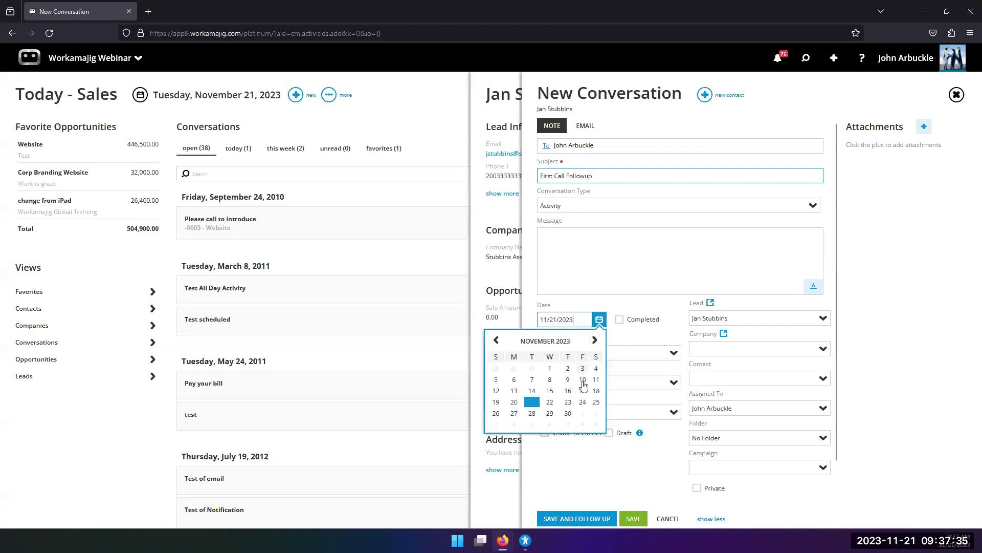
{"action": "left_click", "coordinate": [568, 402]}
Write a message to call the lead for more info and save the follow-up.
{"action": "left_click", "coordinate": [551, 239]}
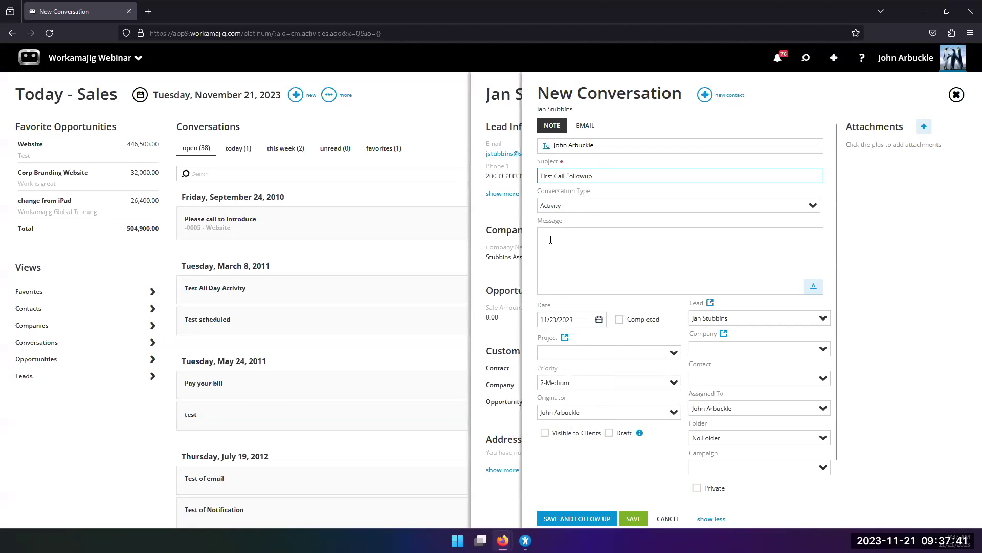
{"action": "type", "text": "Call Jan to see wh"}
{"action": "key", "text": "BackSpace"}
{"action": "type", "text": "if you can get more info"}
{"action": "left_click", "coordinate": [637, 518]}
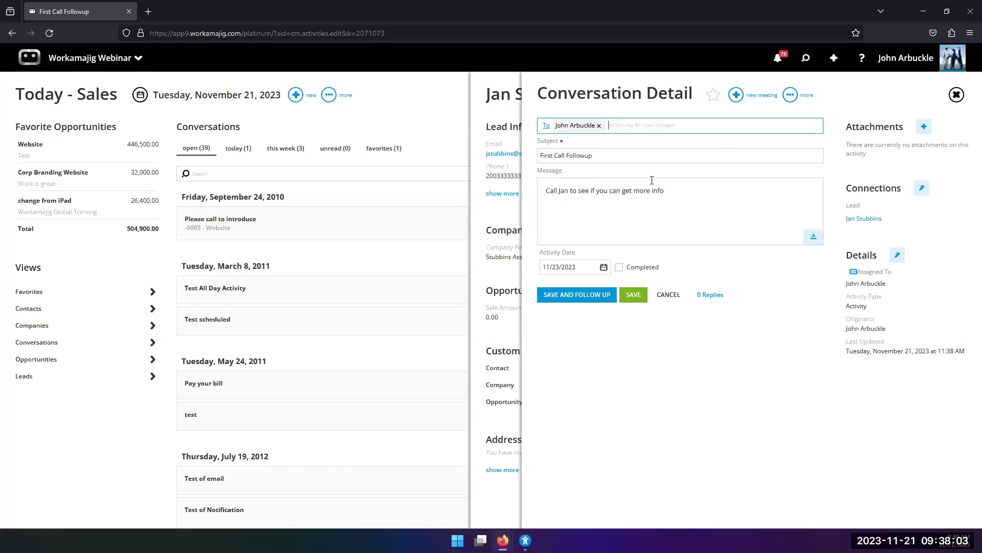
Close the follow-up, then start and discard an email conversation, returning to the lead's record.
{"action": "left_click", "coordinate": [500, 217]}
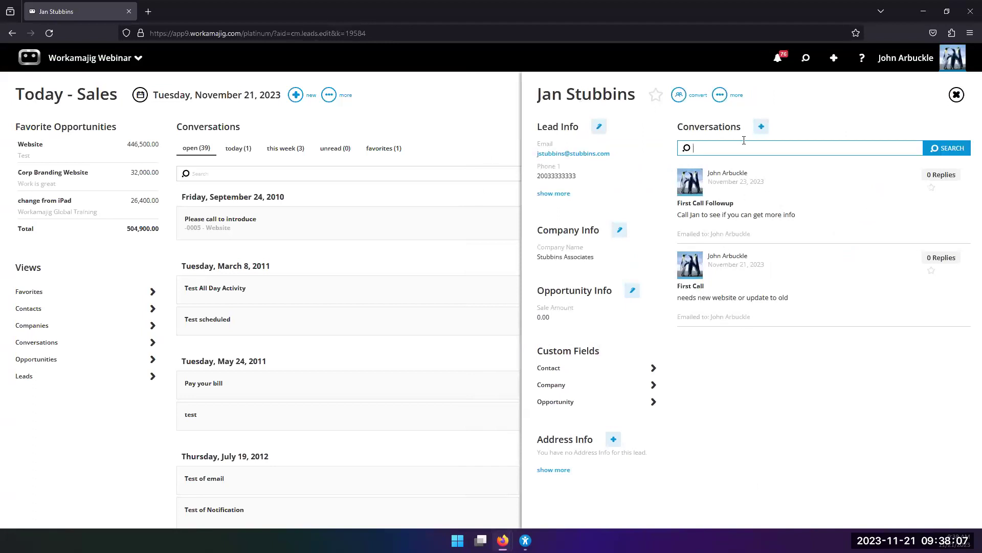
{"action": "left_click", "coordinate": [761, 127]}
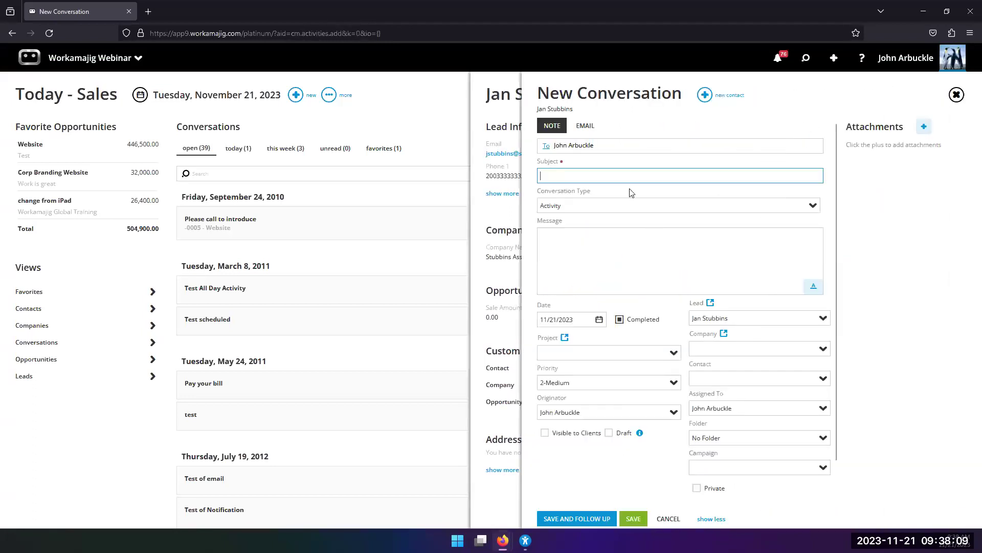
{"action": "left_click", "coordinate": [587, 126]}
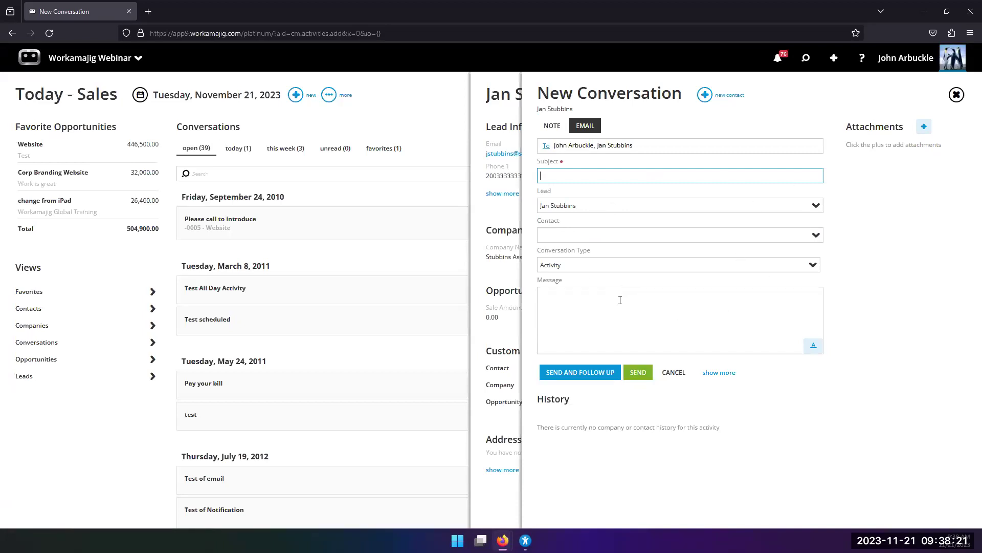
{"action": "left_click", "coordinate": [490, 204]}
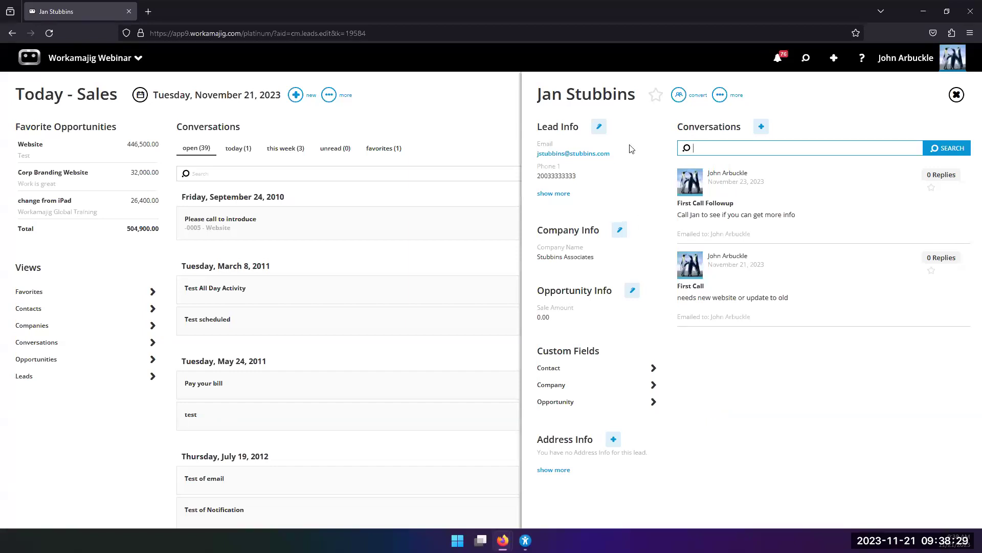
{"action": "left_click", "coordinate": [594, 131]}
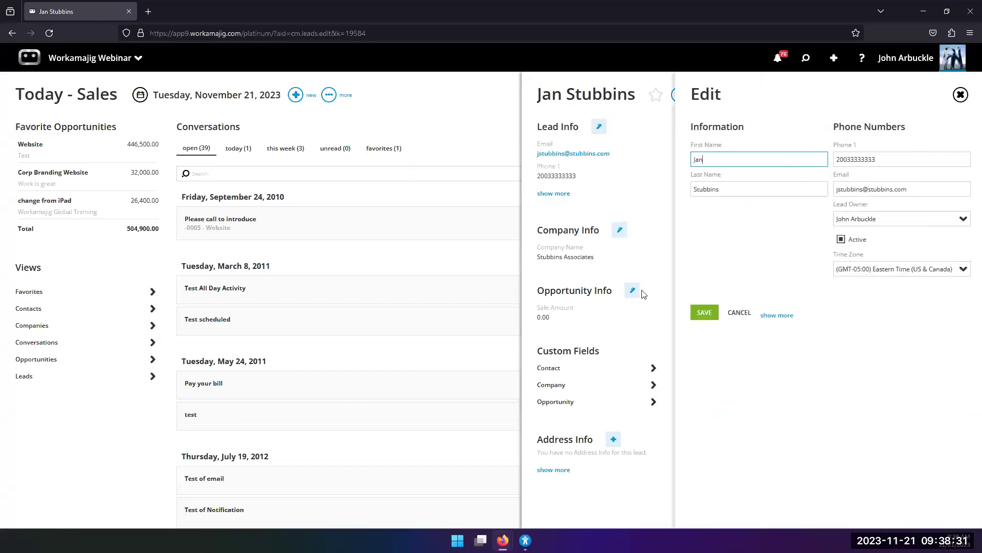
{"action": "left_click", "coordinate": [779, 315]}
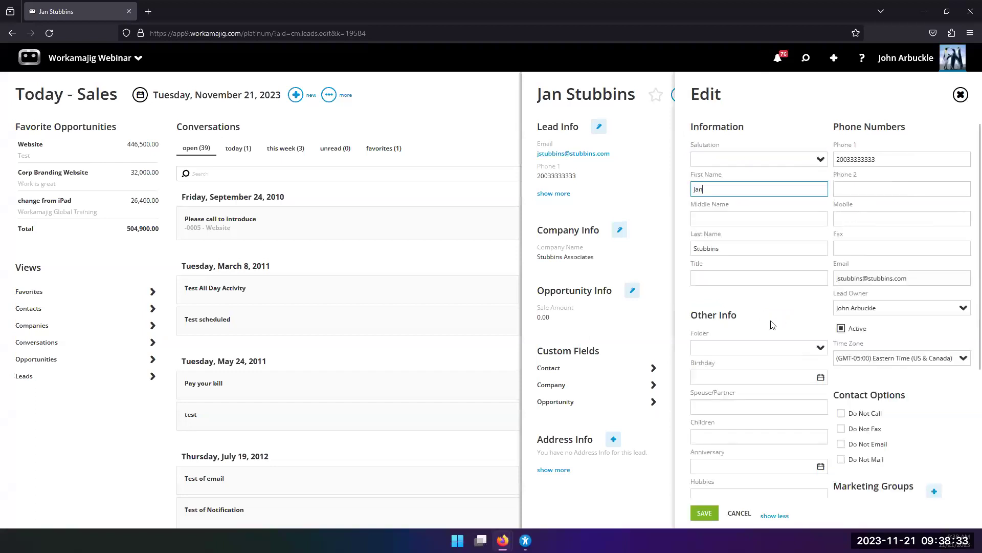
{"action": "scroll", "coordinate": [773, 342], "scroll_direction": "down", "scroll_amount": 3}
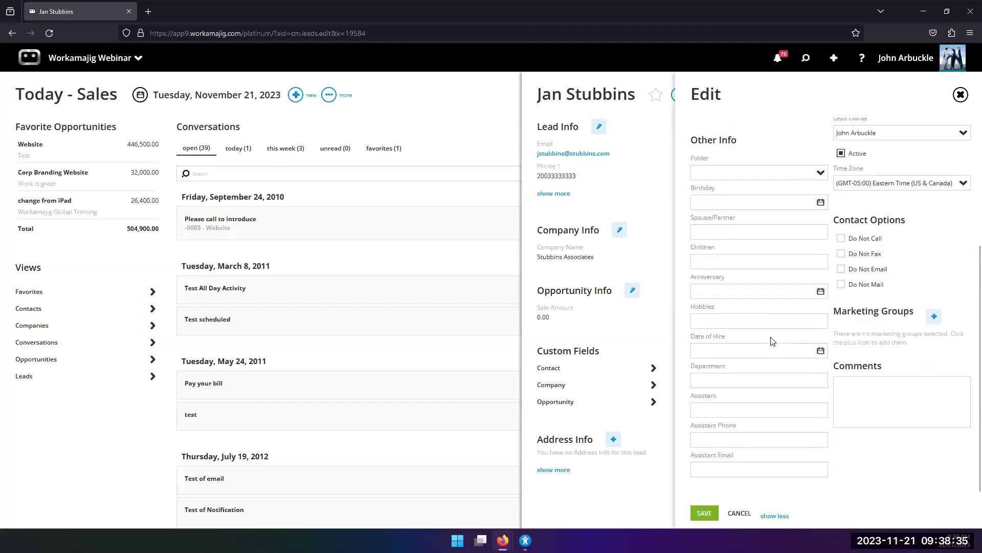
{"action": "scroll", "coordinate": [751, 356], "scroll_direction": "up", "scroll_amount": 1}
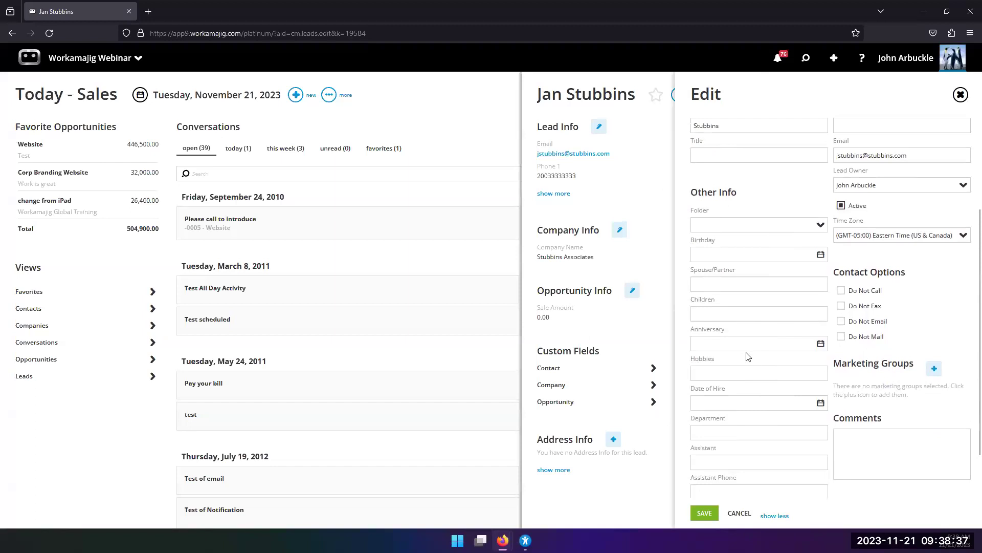
{"action": "left_click", "coordinate": [642, 275]}
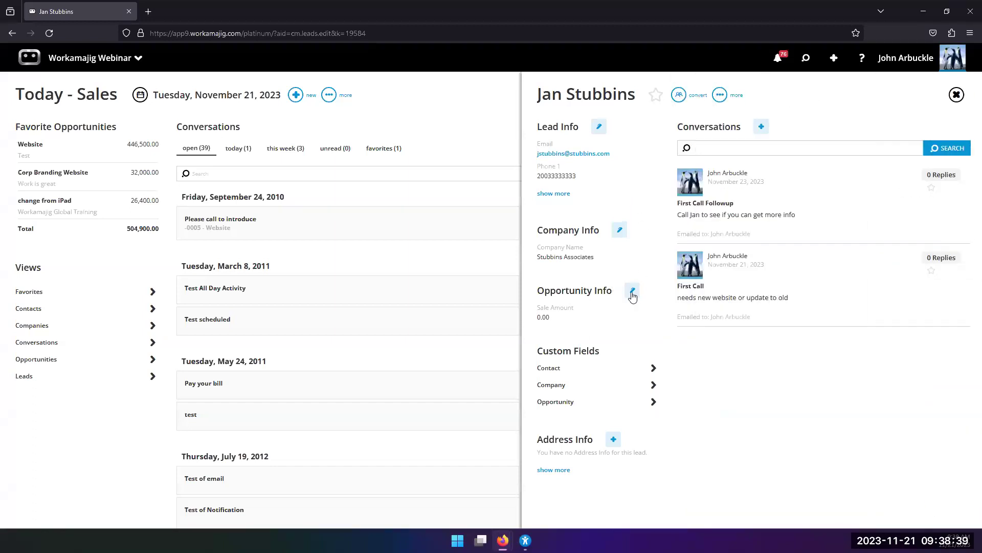
Set opportunity subject Website, description 'looking to update or renew website', amount 5,000.00, project type Web.
{"action": "left_click", "coordinate": [633, 292]}
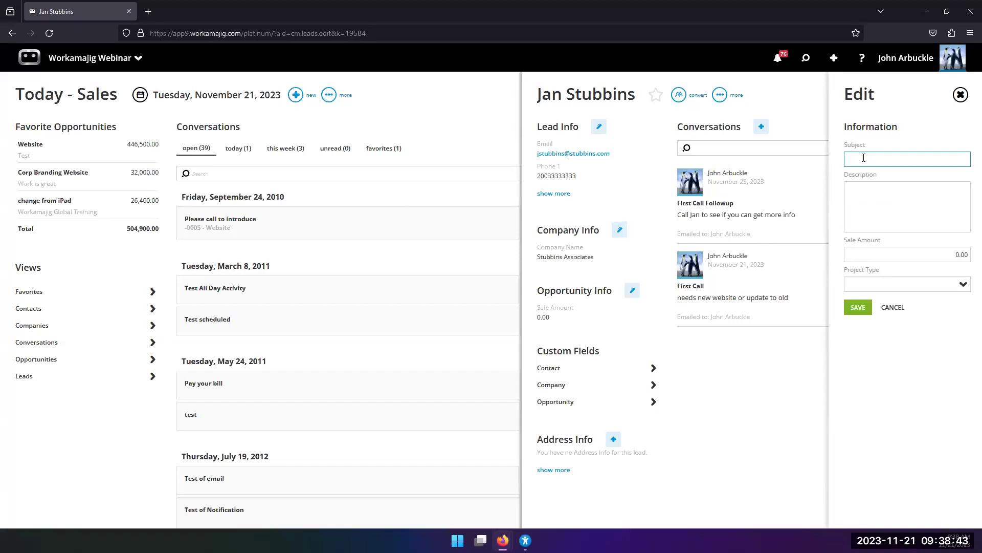
{"action": "type", "text": "Website"}
{"action": "left_click", "coordinate": [907, 207]}
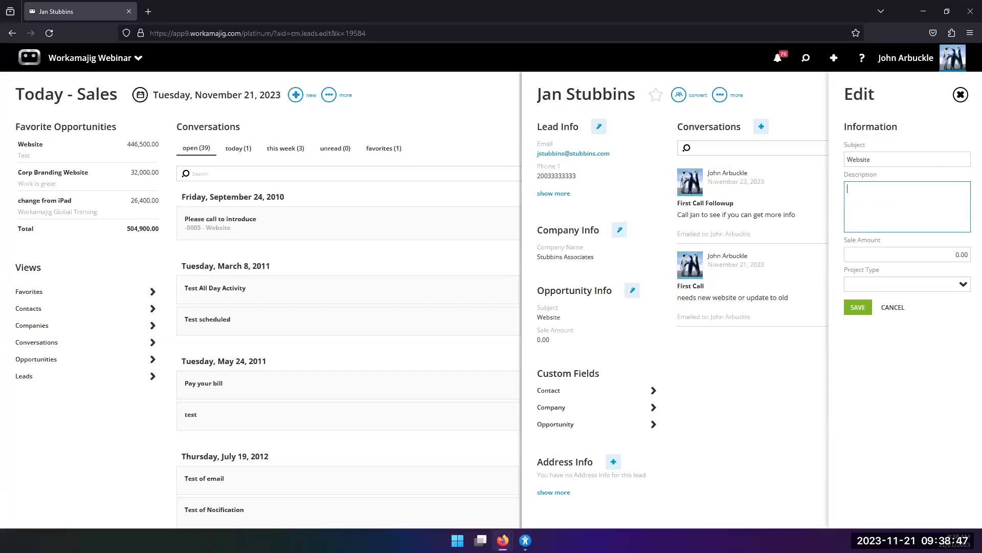
{"action": "type", "text": "looking to update or renew website"}
{"action": "key", "text": "Tab"}
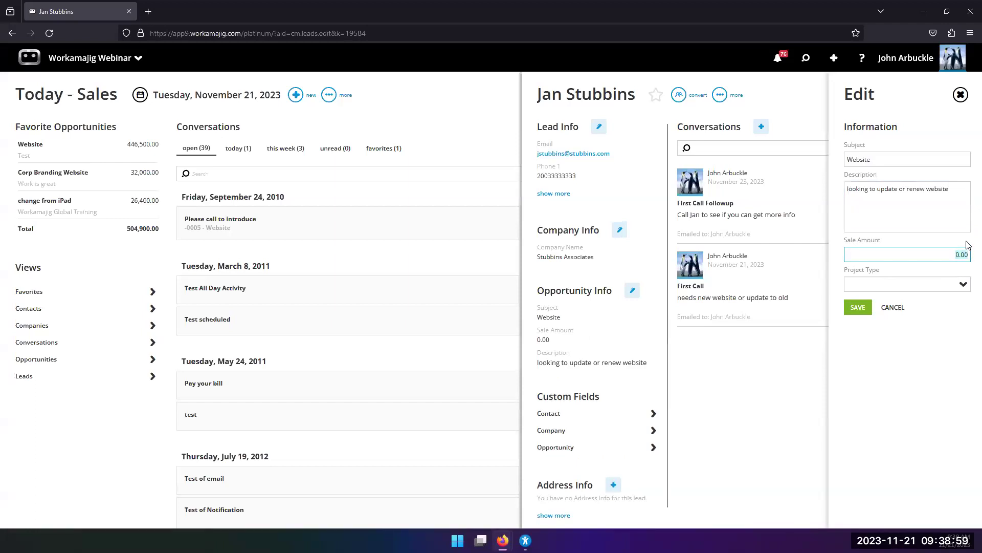
{"action": "type", "text": "5000"}
{"action": "left_click", "coordinate": [963, 284]}
{"action": "scroll", "coordinate": [910, 429], "scroll_direction": "down", "scroll_amount": 3}
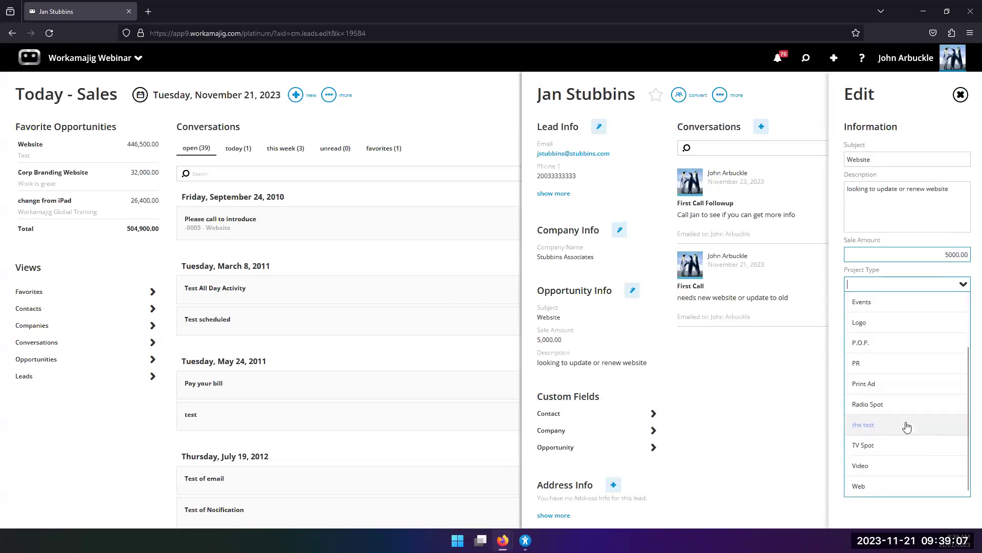
{"action": "left_click", "coordinate": [912, 484]}
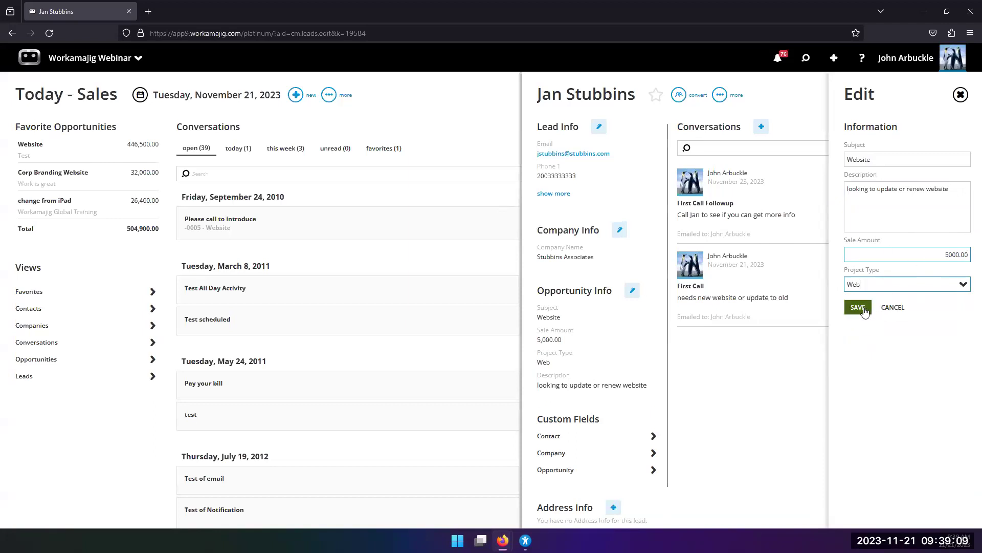
{"action": "left_click", "coordinate": [864, 309]}
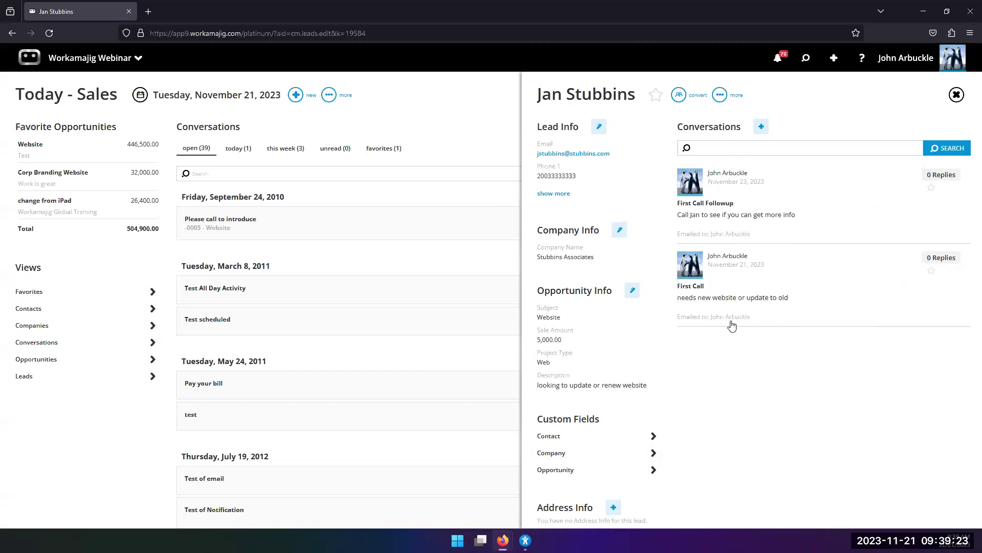
Open and cancel the Company Info and Lead Info edits, then close the lead record.
{"action": "left_click", "coordinate": [620, 231]}
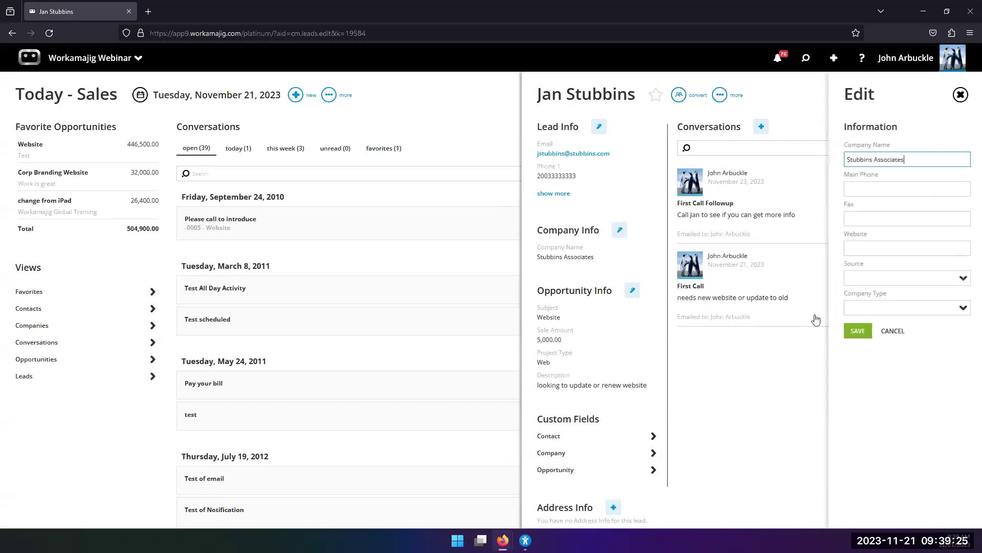
{"action": "left_click", "coordinate": [893, 330]}
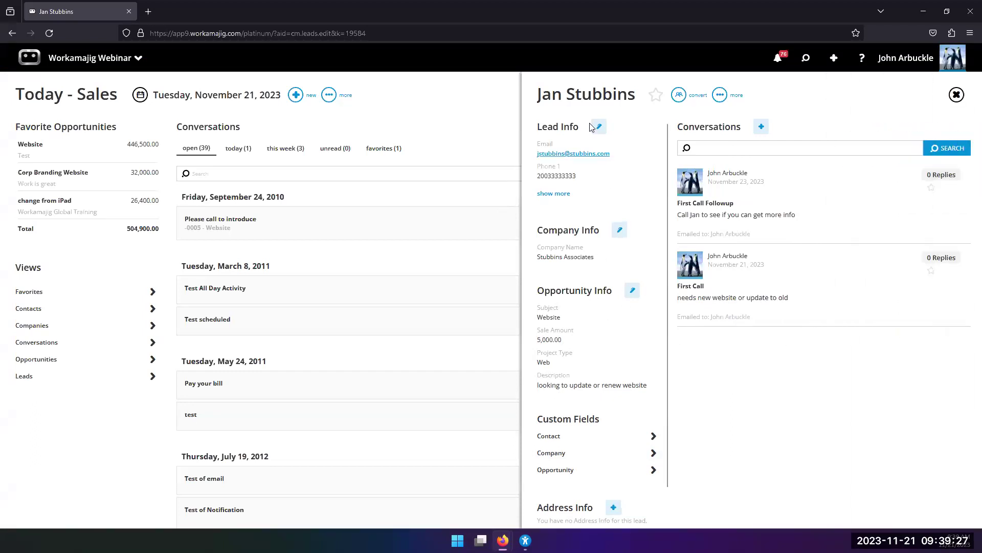
{"action": "left_click", "coordinate": [598, 126]}
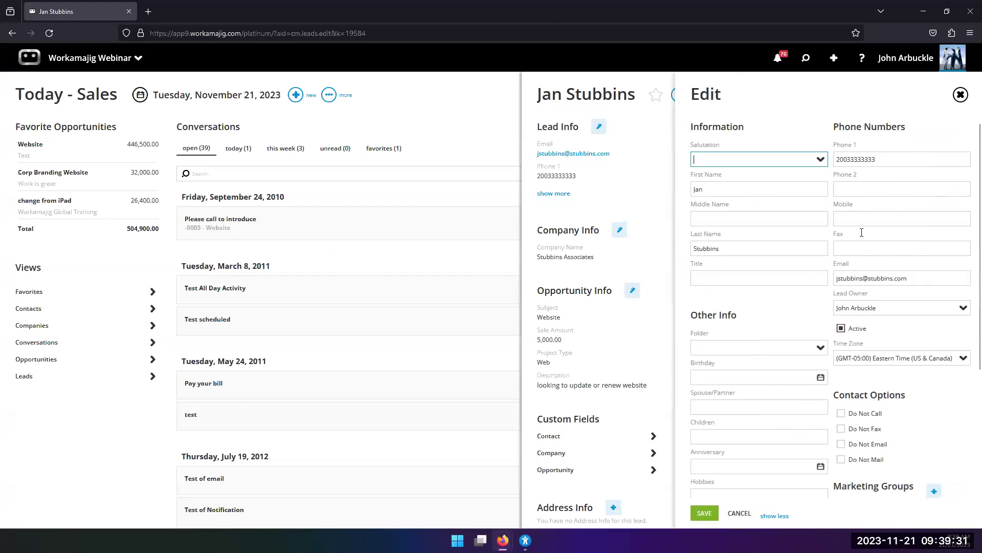
{"action": "scroll", "coordinate": [860, 211], "scroll_direction": "down", "scroll_amount": 3}
{"action": "scroll", "coordinate": [742, 363], "scroll_direction": "down", "scroll_amount": 1}
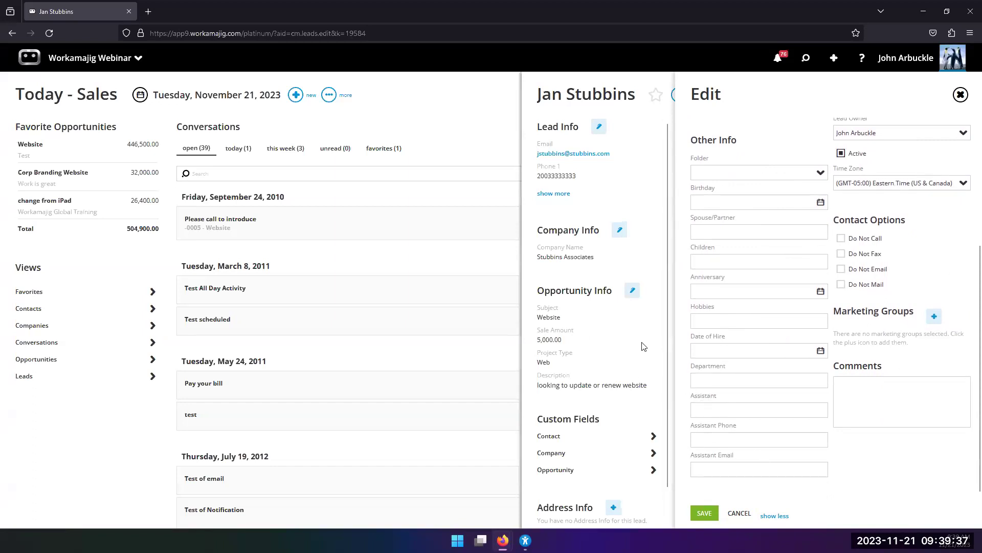
{"action": "left_click", "coordinate": [961, 94]}
{"action": "left_click", "coordinate": [908, 57]}
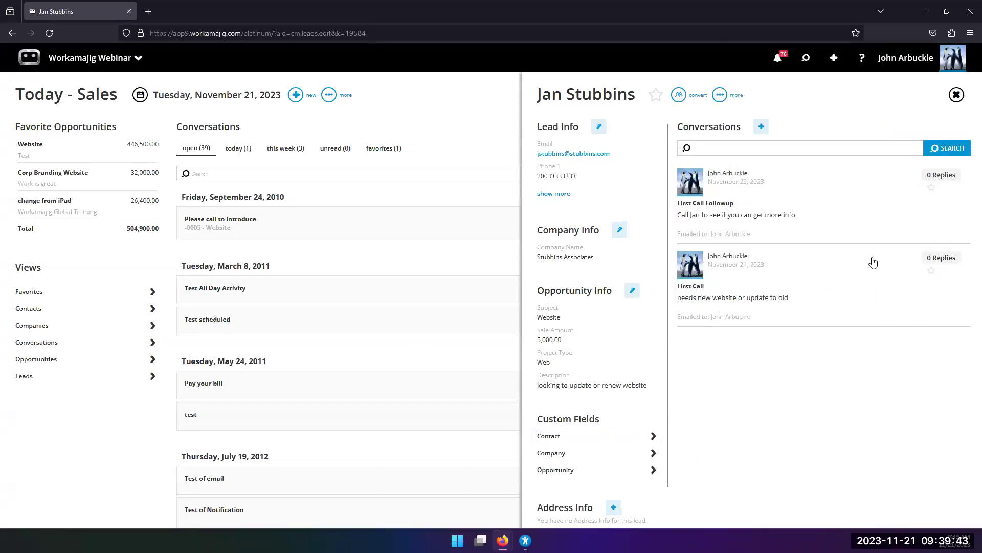
{"action": "left_click", "coordinate": [449, 137]}
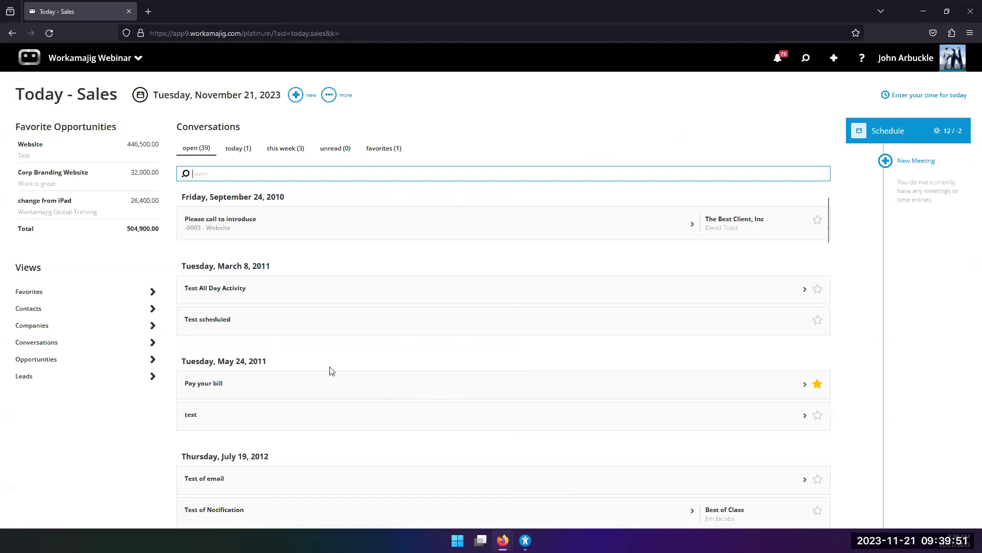
Browse the Today, This Week, All and Favorites conversation lists, viewing First Call Followup.
{"action": "left_click", "coordinate": [234, 154]}
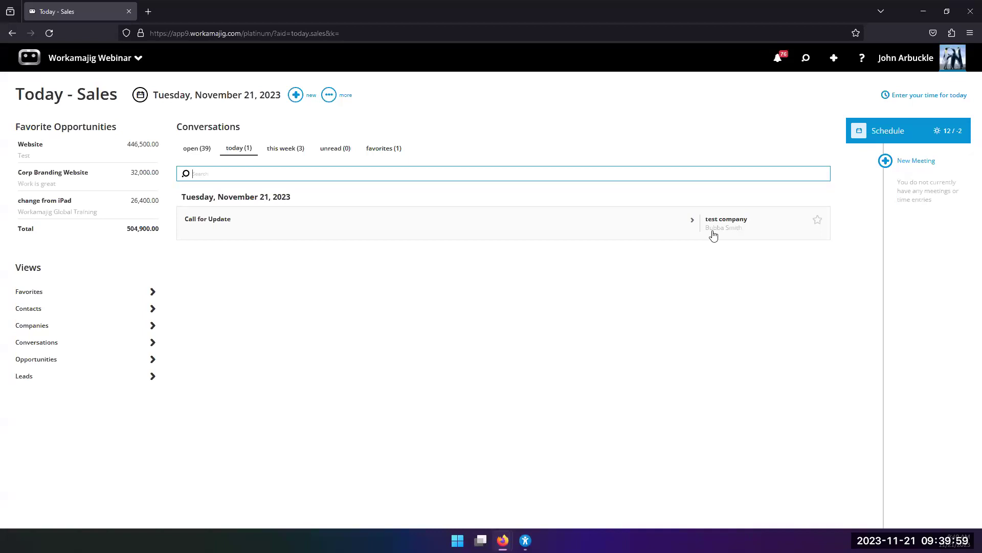
{"action": "left_click", "coordinate": [276, 150]}
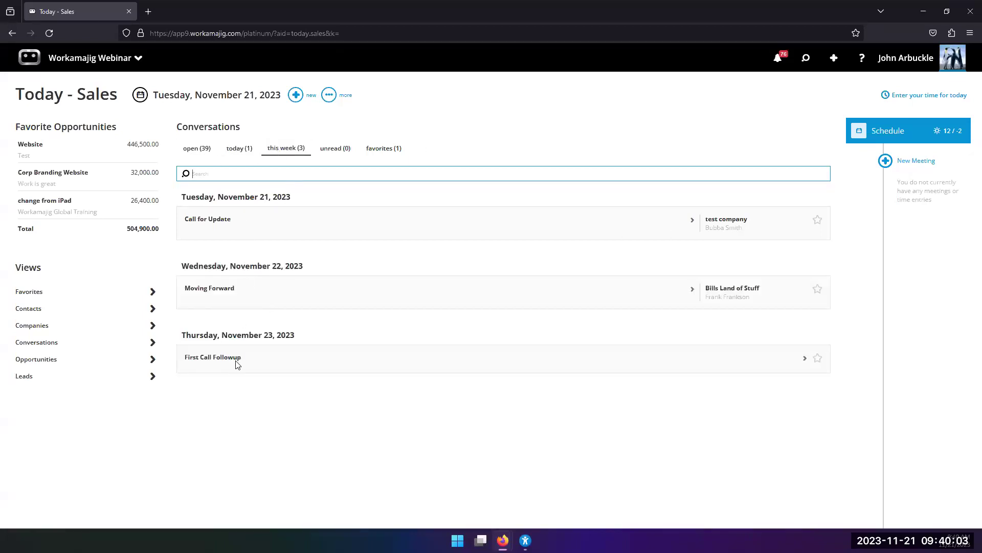
{"action": "left_click", "coordinate": [279, 364]}
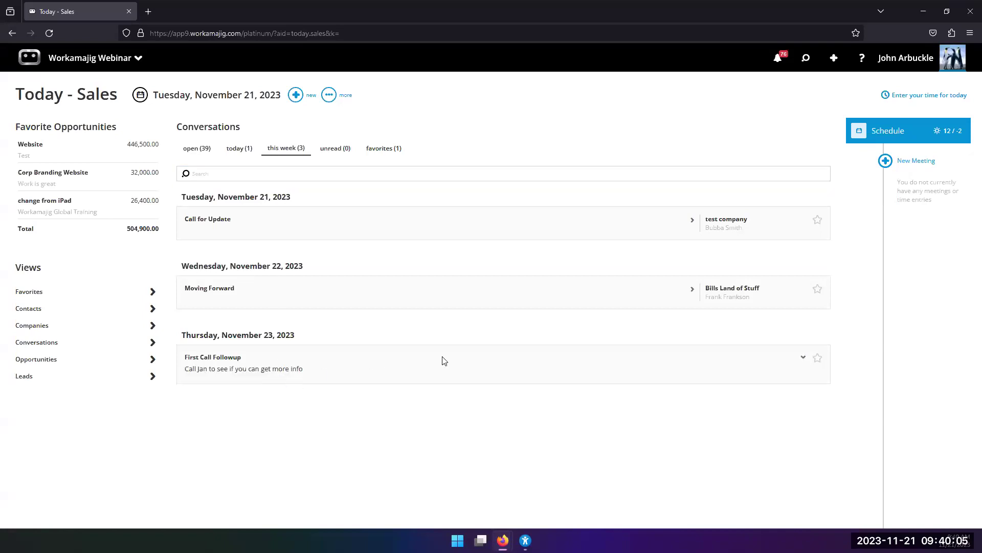
{"action": "left_click", "coordinate": [696, 371]}
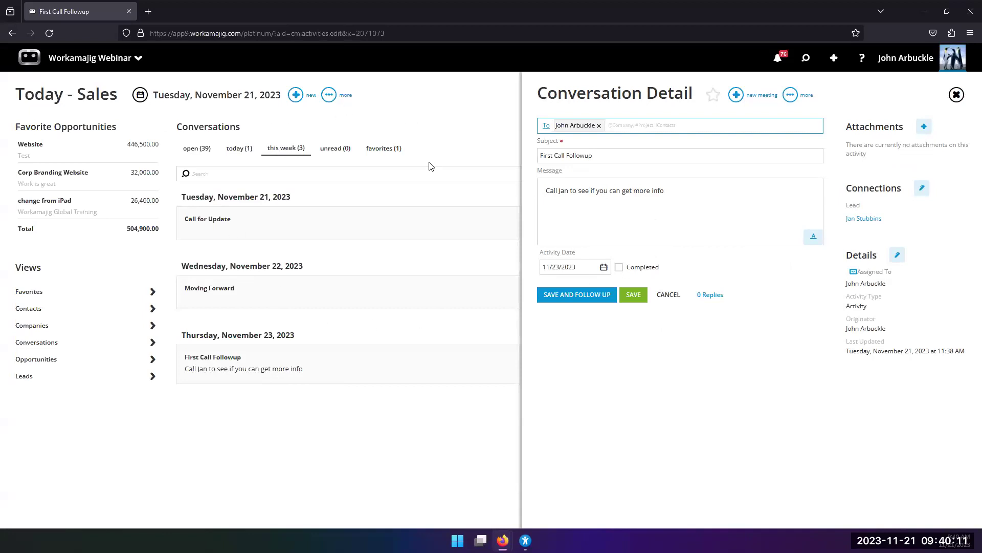
{"action": "left_click", "coordinate": [193, 157]}
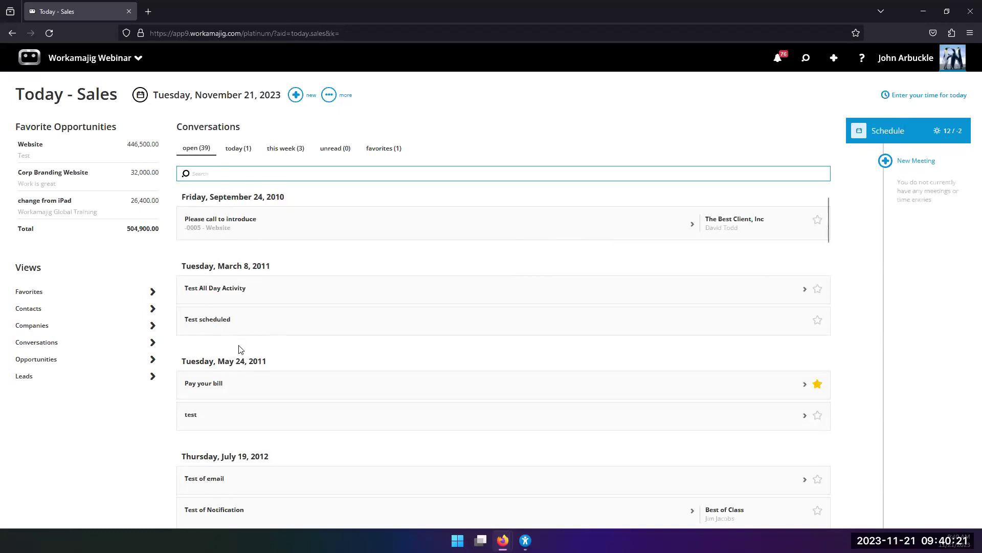
{"action": "left_click", "coordinate": [232, 156]}
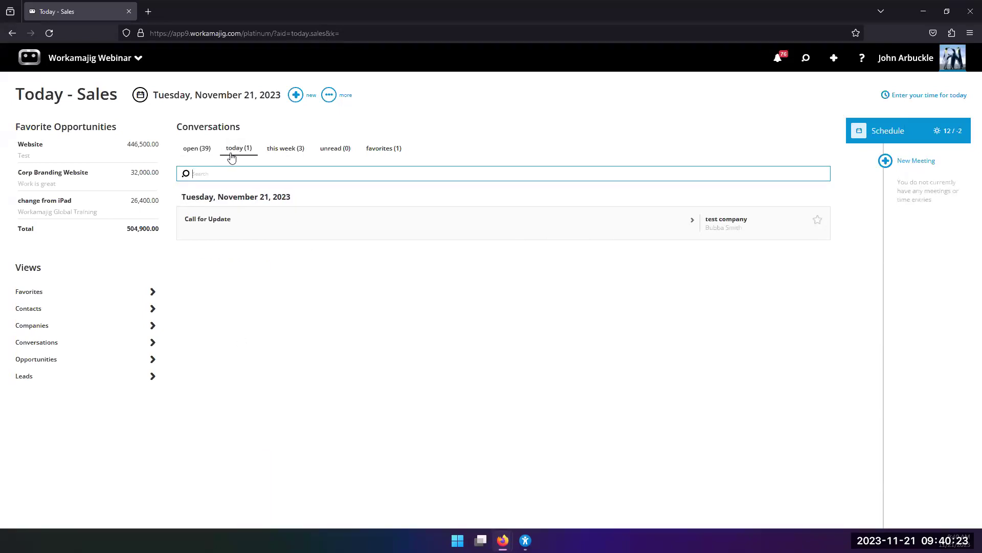
{"action": "left_click", "coordinate": [379, 151]}
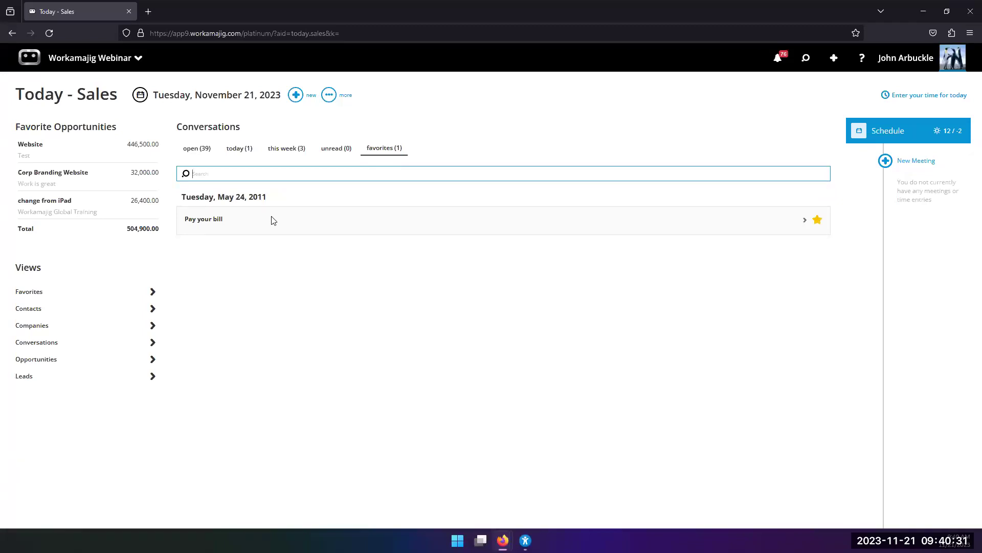
{"action": "left_click", "coordinate": [197, 150]}
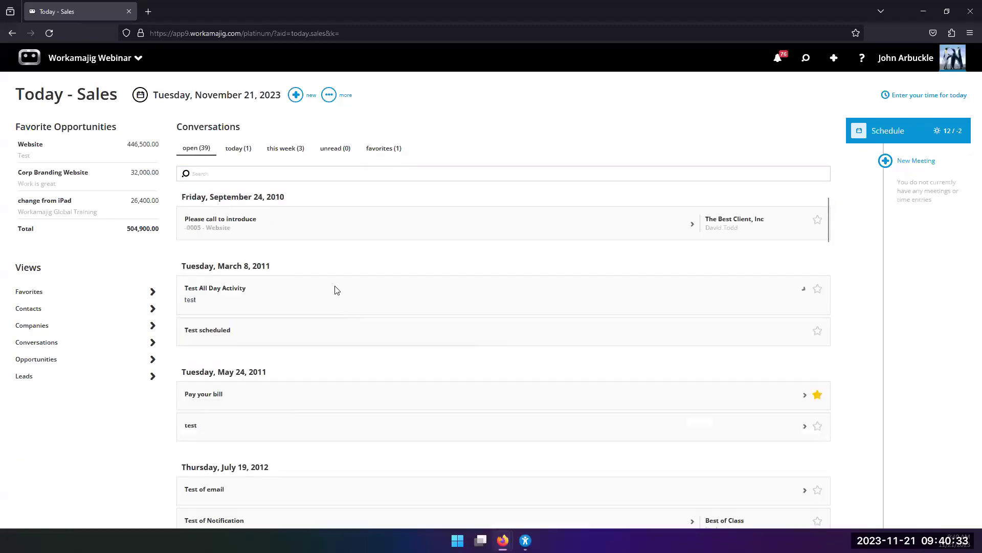
Star the Test All Day Activity conversation, check both favorites, and bring up the Leads views.
{"action": "left_click", "coordinate": [339, 307]}
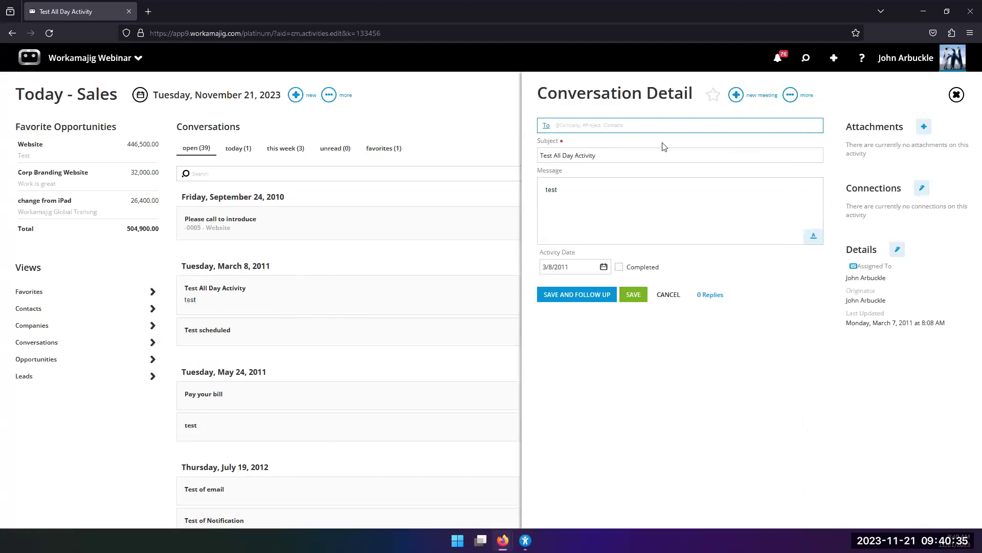
{"action": "left_click", "coordinate": [713, 95]}
{"action": "left_click", "coordinate": [634, 297]}
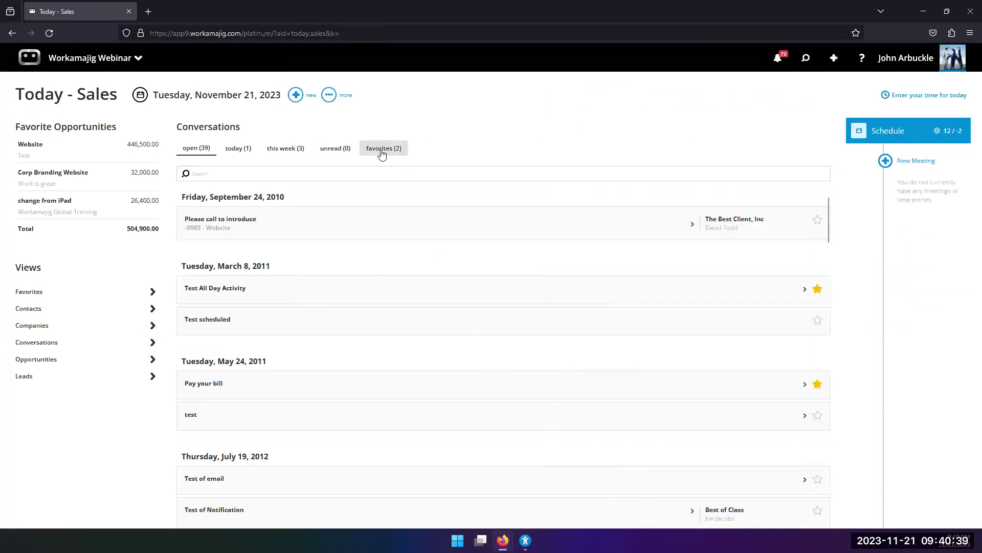
{"action": "left_click", "coordinate": [381, 151]}
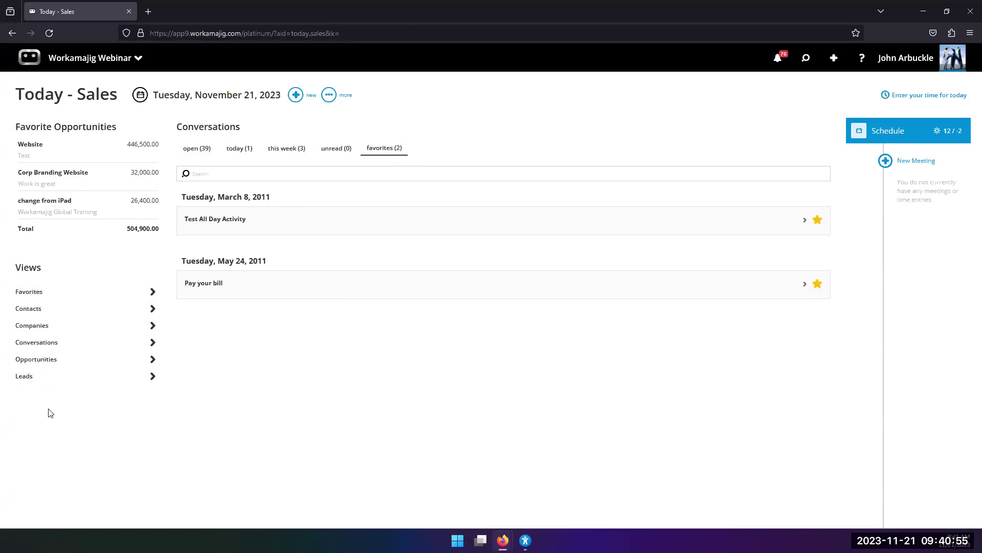
{"action": "left_click", "coordinate": [51, 377]}
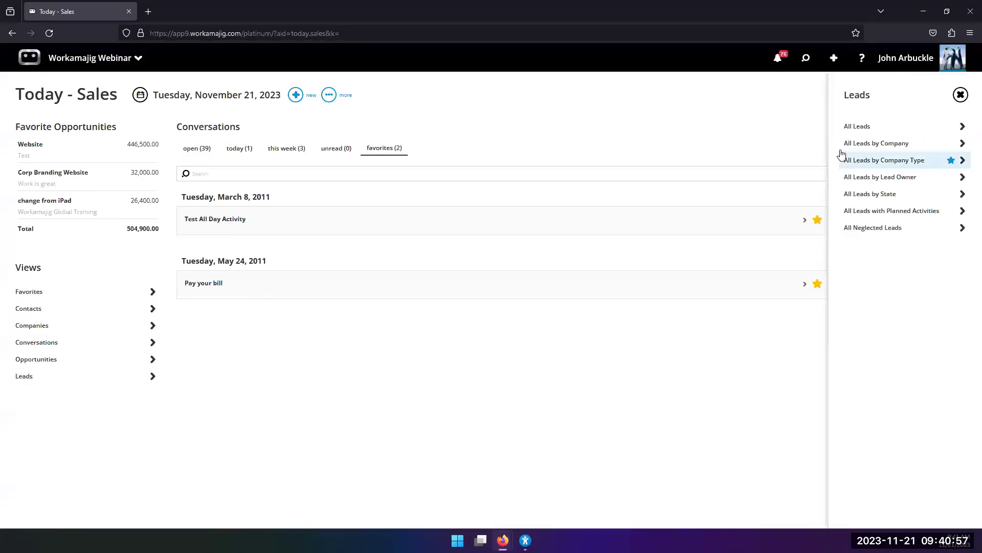
Check the All Neglected Leads view, then go to the Leads page showing the Stubbins Associates lead.
{"action": "left_click", "coordinate": [870, 228]}
{"action": "left_click", "coordinate": [355, 128]}
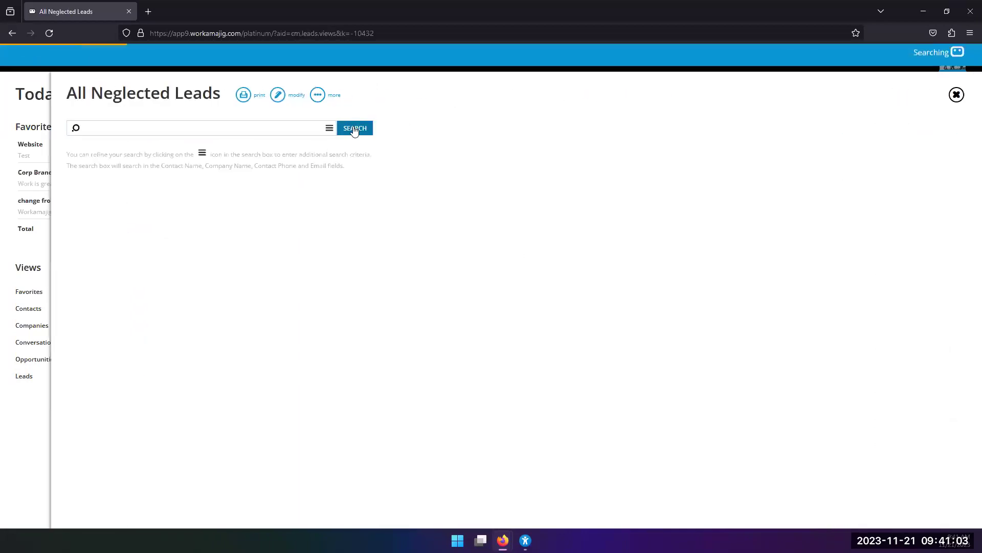
{"action": "left_click", "coordinate": [32, 409]}
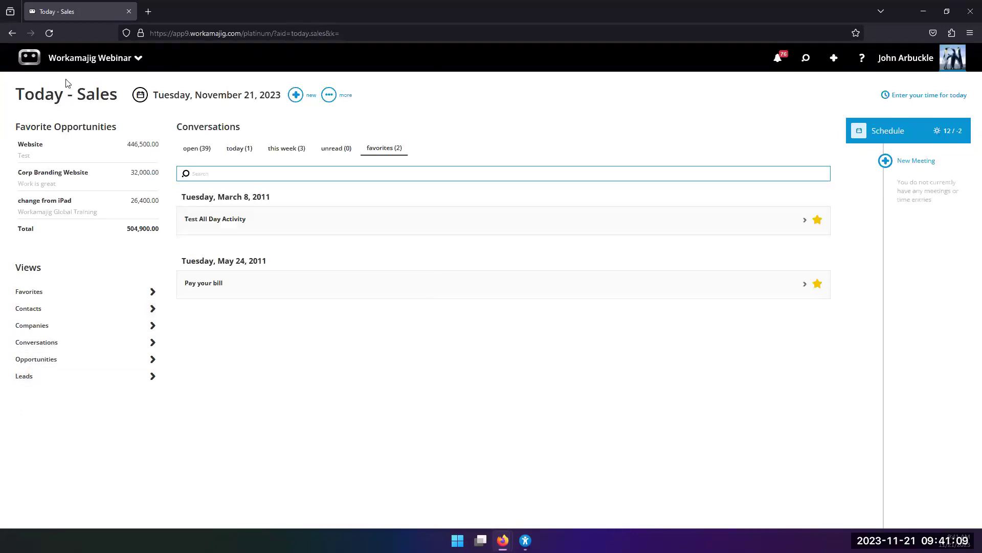
{"action": "left_click", "coordinate": [90, 59]}
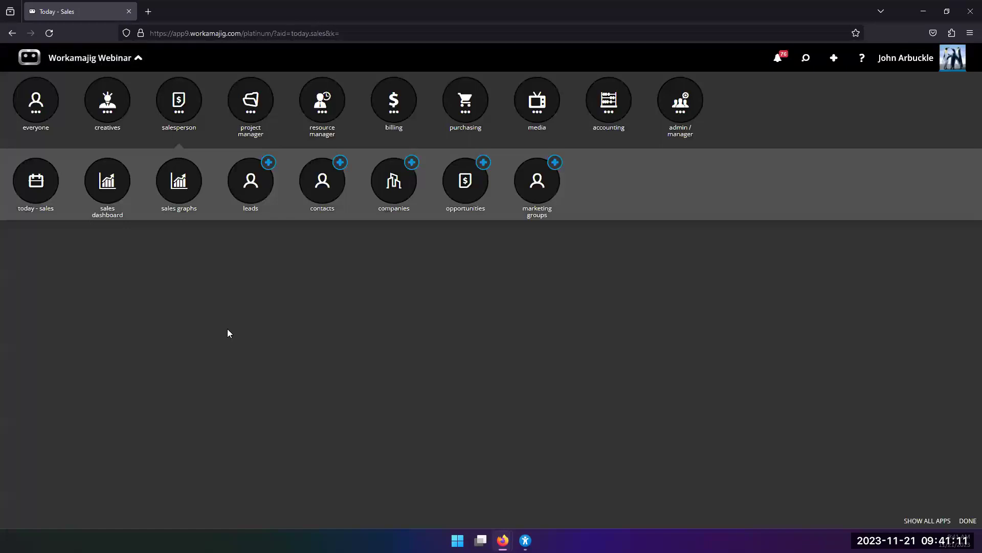
{"action": "left_click", "coordinate": [247, 194]}
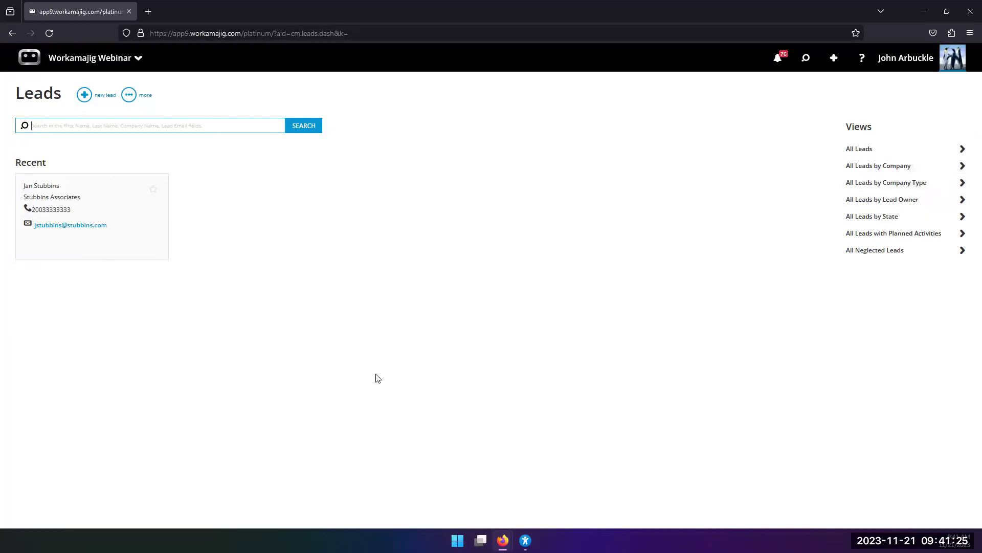
Open the Stubbins Associates lead card and start converting it.
{"action": "left_click", "coordinate": [153, 228]}
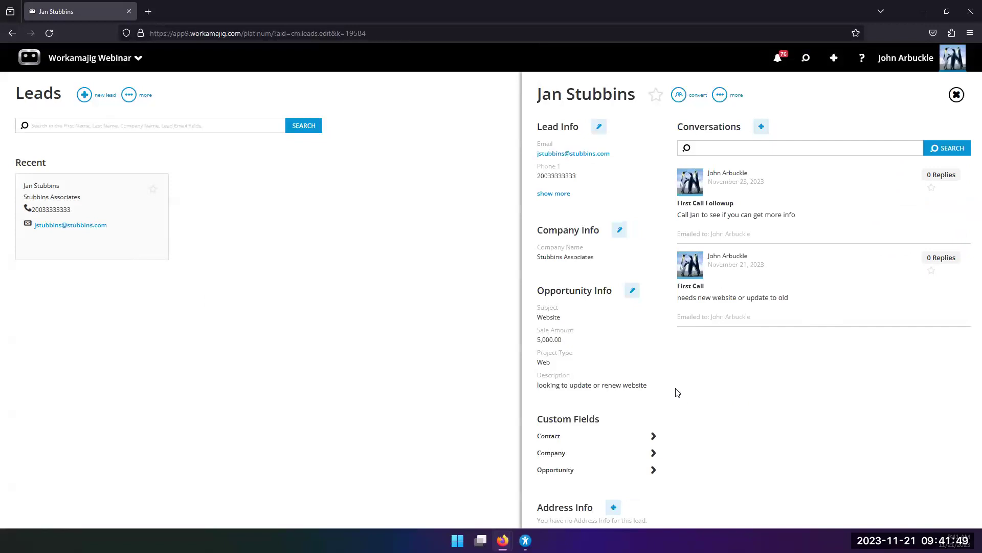
{"action": "left_click", "coordinate": [678, 96]}
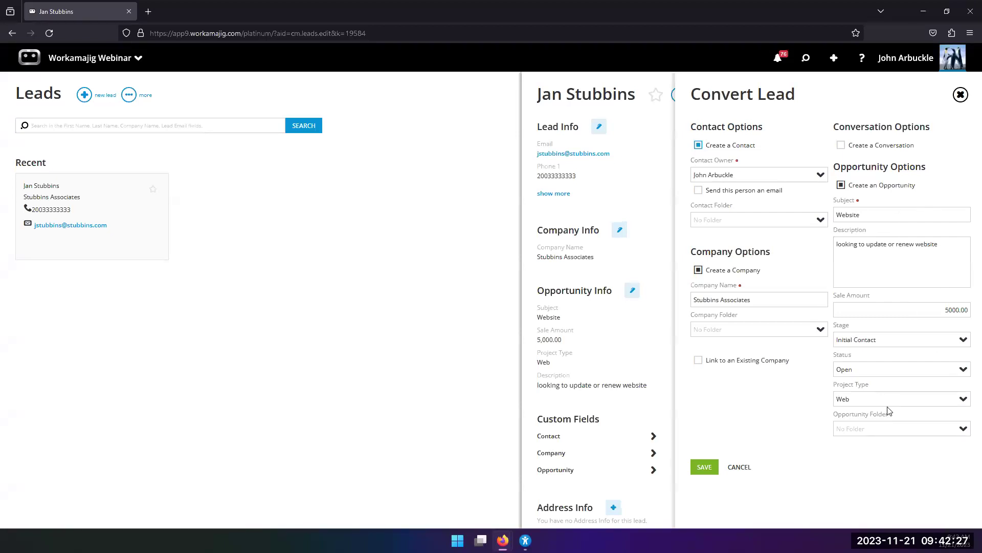
Uncheck Create an Opportunity in the Stubbins Associates Convert Lead form.
{"action": "left_click", "coordinate": [842, 185]}
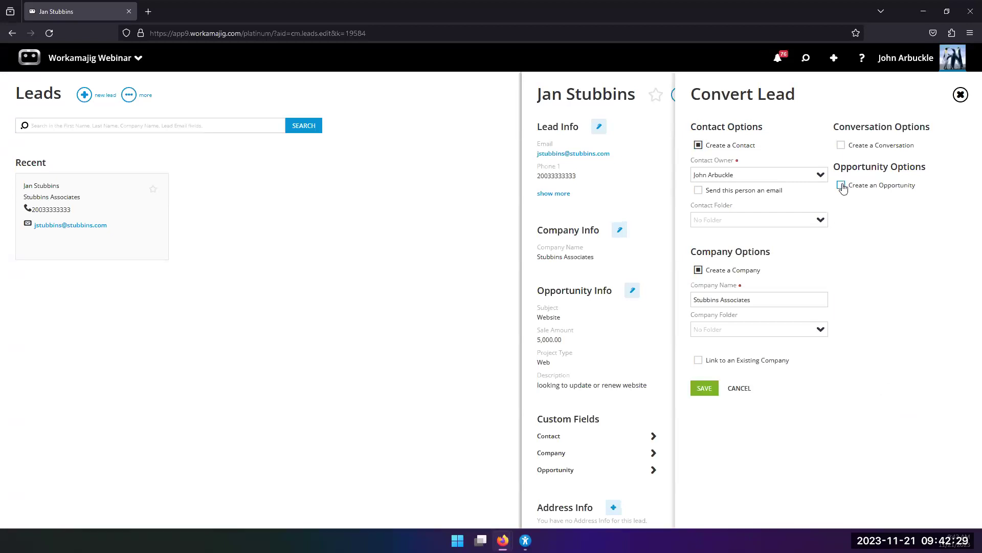
Re-enable Create an Opportunity, leave Create a Conversation off, and save the lead conversion.
{"action": "left_click", "coordinate": [841, 185]}
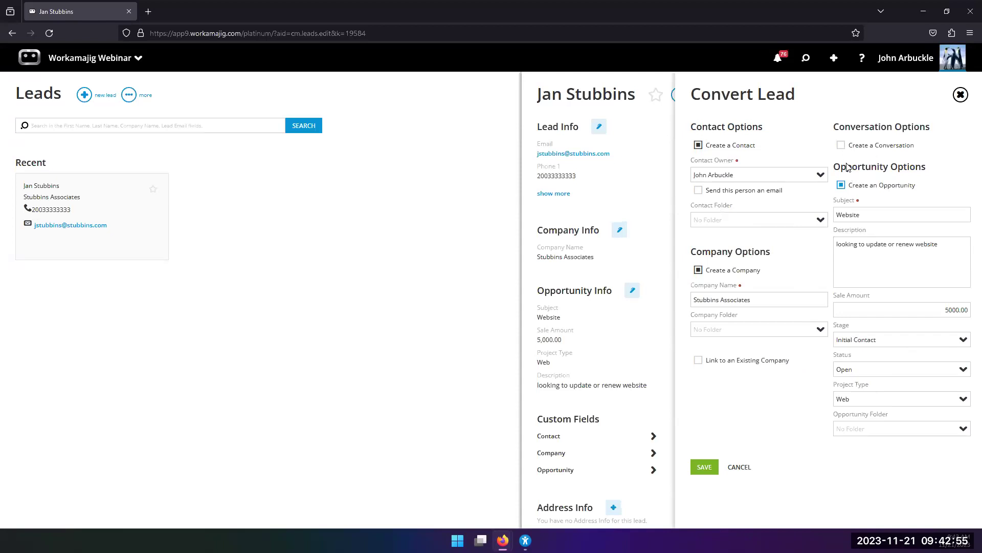
{"action": "left_click", "coordinate": [841, 145]}
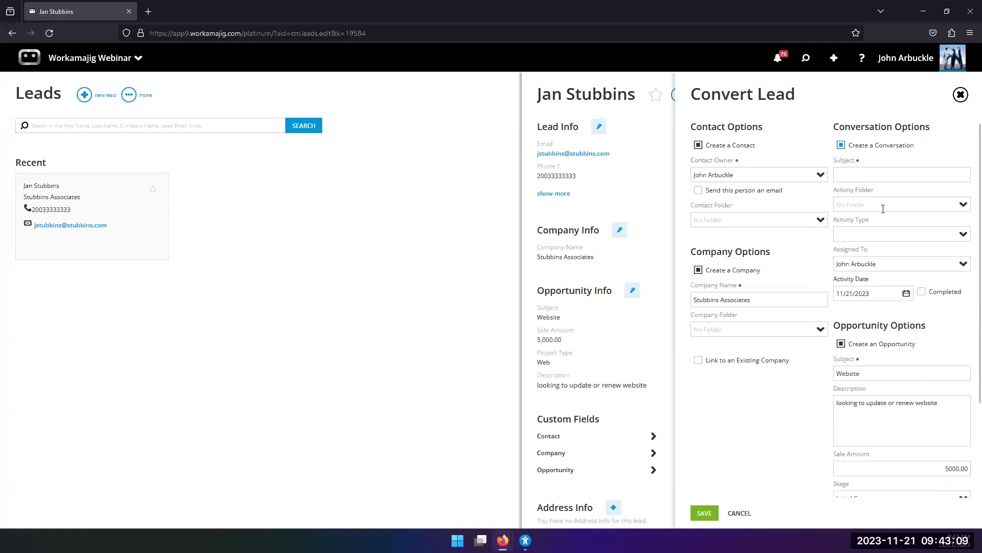
{"action": "left_click", "coordinate": [841, 145]}
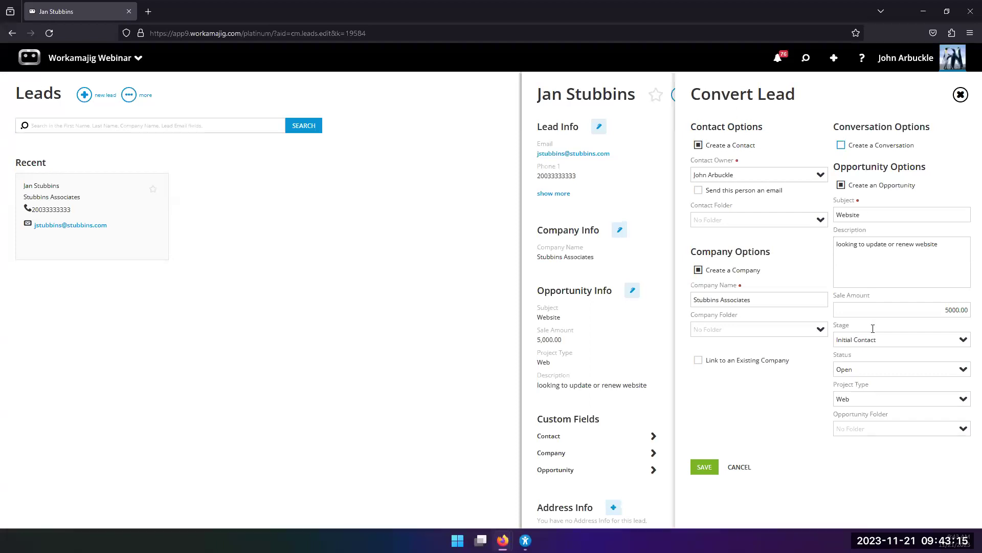
{"action": "left_click", "coordinate": [703, 468]}
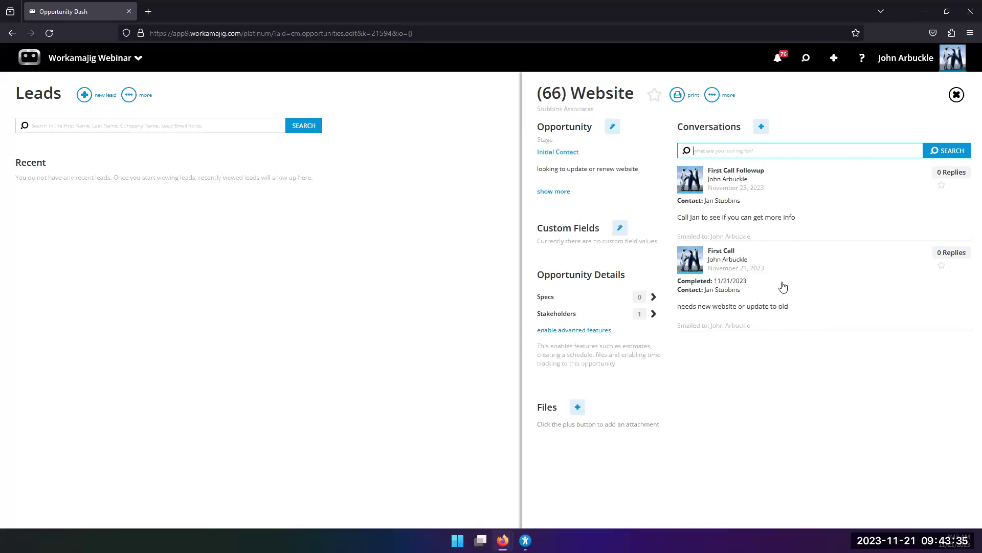
Expand the (66) Website opportunity's details and open the Stubbins Associates company record.
{"action": "left_click", "coordinate": [548, 193]}
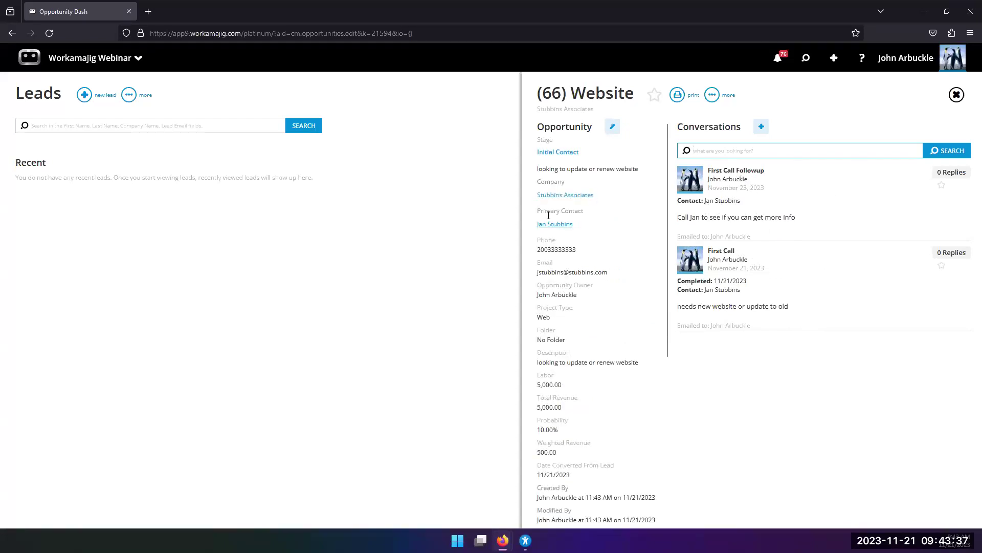
{"action": "left_click", "coordinate": [547, 197]}
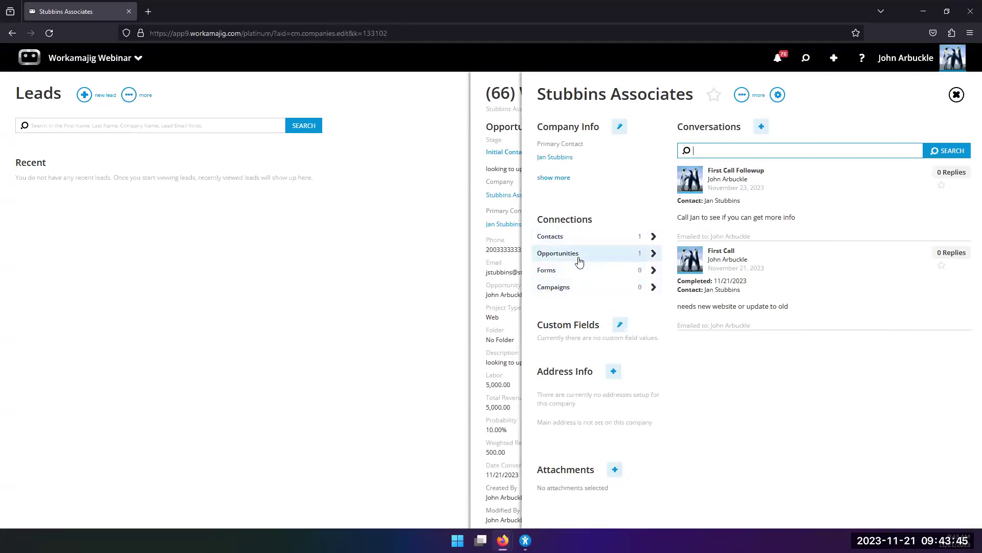
View the Website opportunity's primary contact record, then close the panels and bring up the app launcher.
{"action": "left_click", "coordinate": [477, 249]}
{"action": "left_click", "coordinate": [542, 225]}
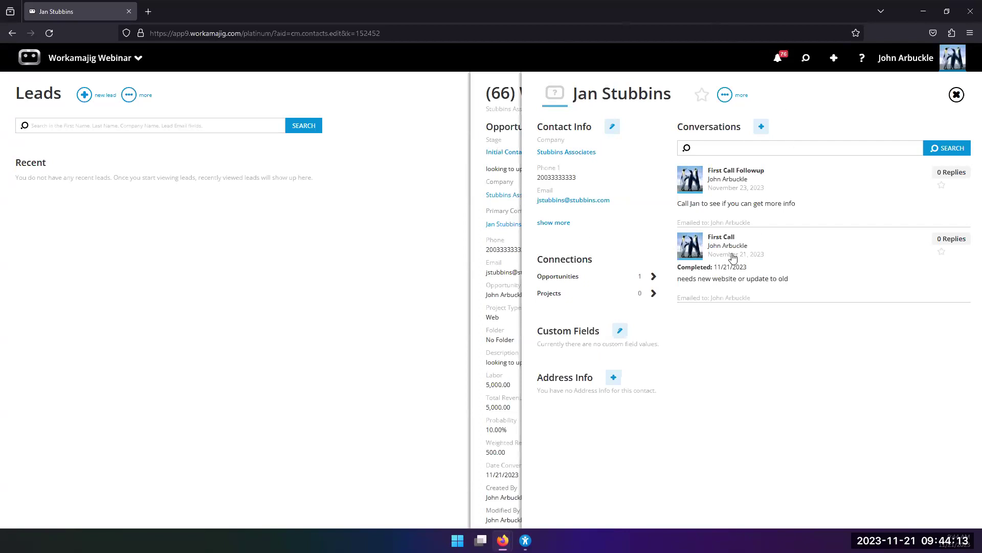
{"action": "key", "text": "Escape"}
{"action": "left_click", "coordinate": [105, 65]}
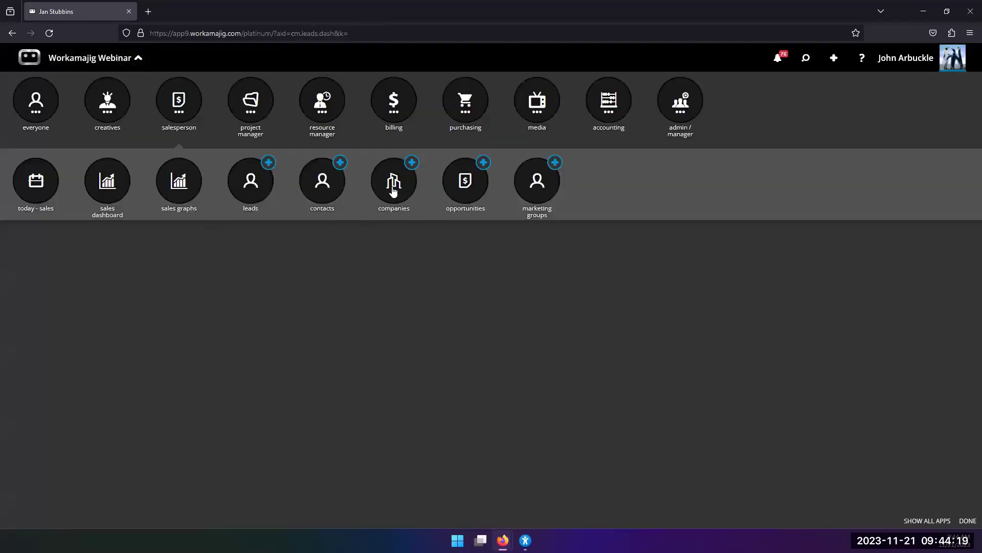
On the Contacts page, filter All Neglected Contacts to last activity on or before 9/1/2023.
{"action": "left_click", "coordinate": [322, 189]}
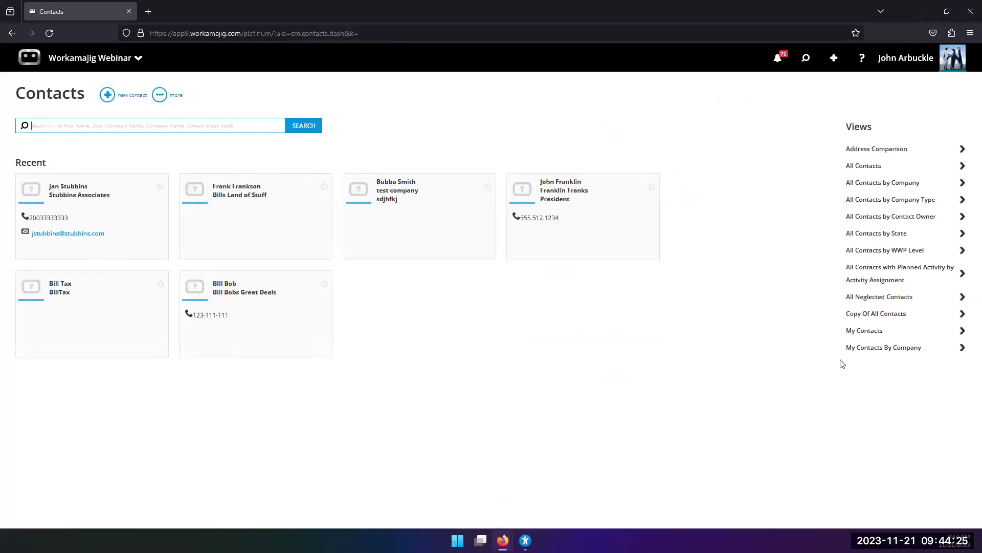
{"action": "left_click", "coordinate": [864, 298]}
{"action": "left_click", "coordinate": [351, 131]}
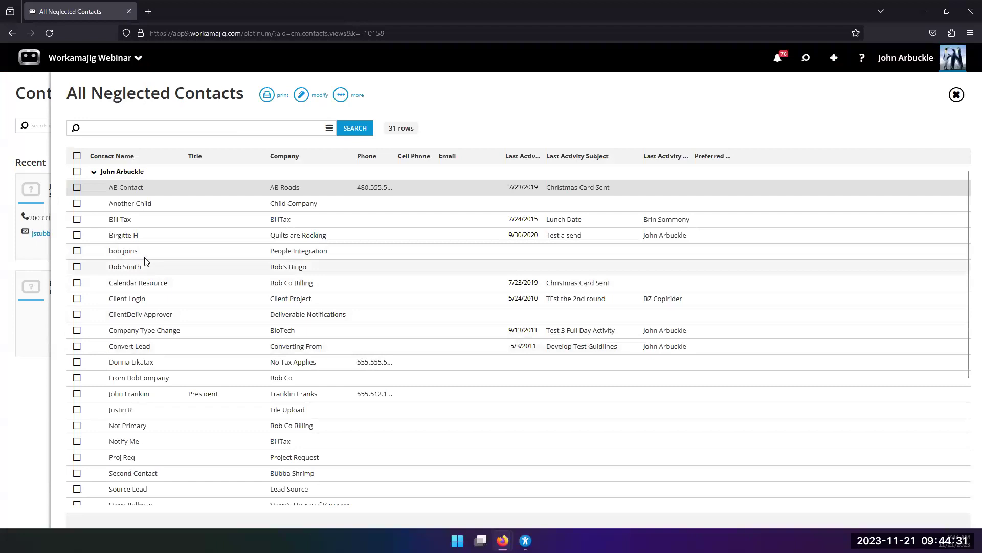
{"action": "left_click", "coordinate": [321, 128]}
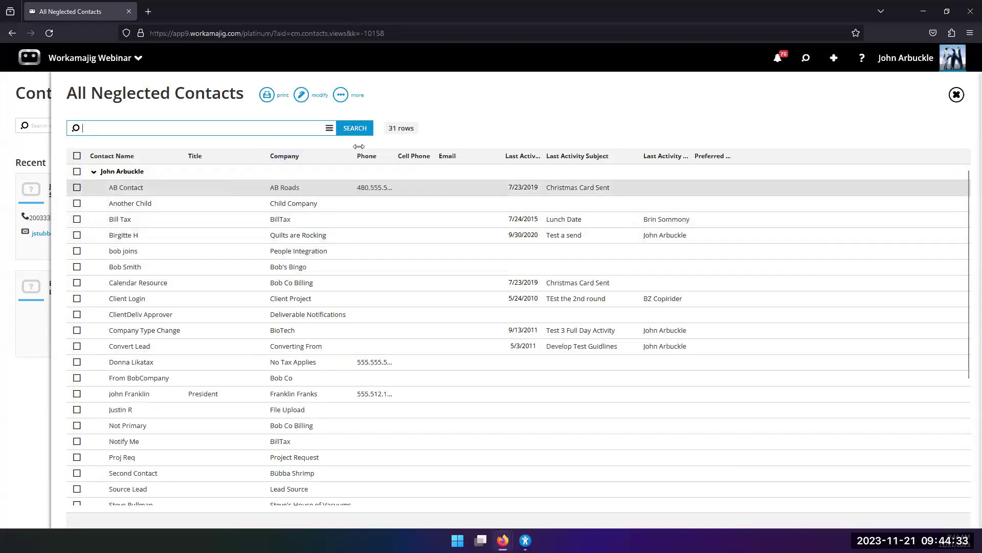
{"action": "left_click", "coordinate": [963, 250]}
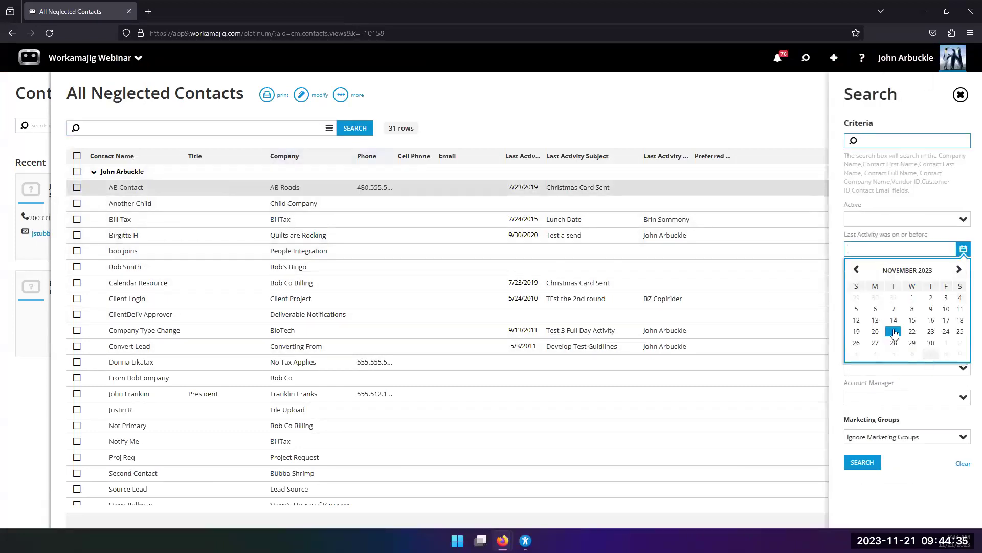
{"action": "left_click", "coordinate": [856, 269]}
{"action": "left_click", "coordinate": [856, 270]}
{"action": "left_click", "coordinate": [946, 299]}
{"action": "left_click", "coordinate": [863, 463]}
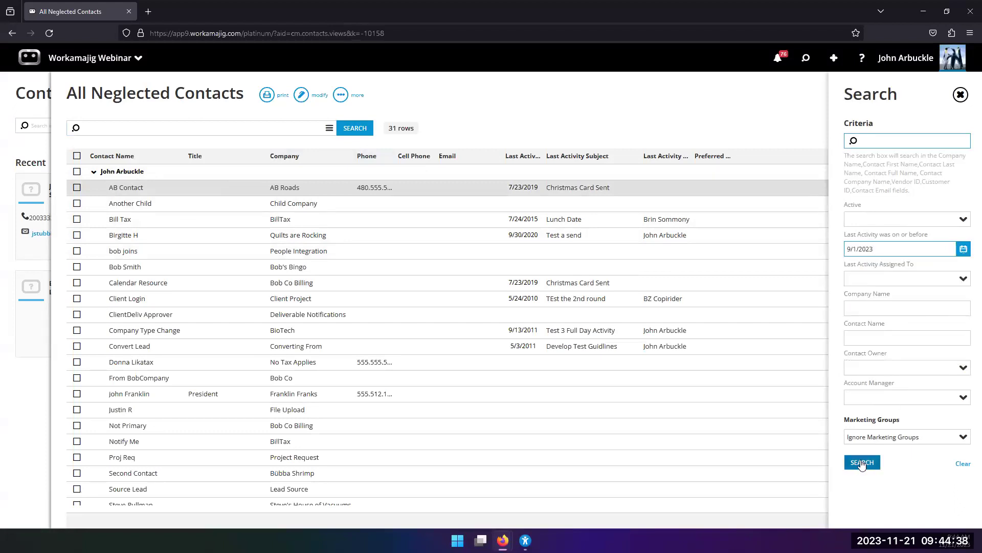
Glance at the AB Contact record, then open the Stubbins Associates contact record.
{"action": "left_click", "coordinate": [225, 189]}
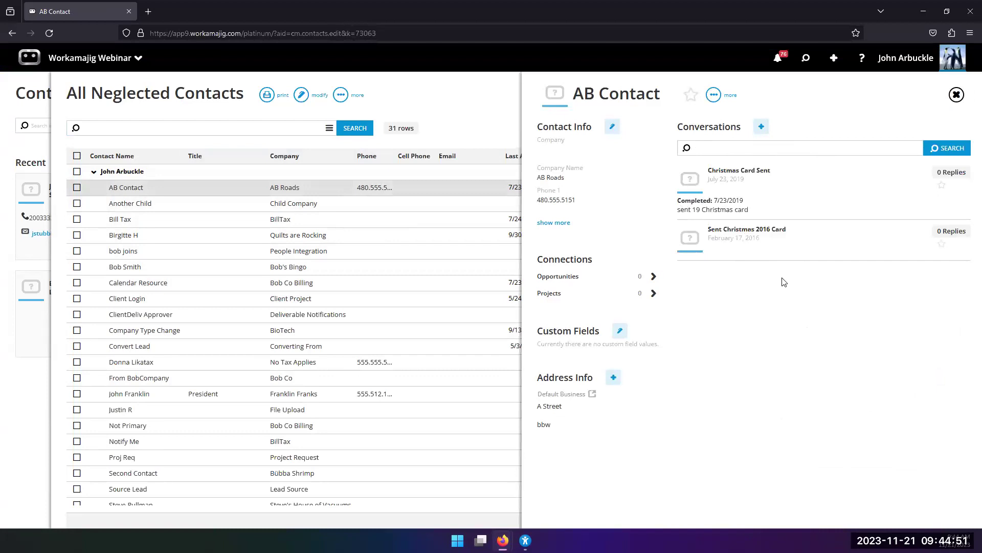
{"action": "left_click", "coordinate": [957, 94]}
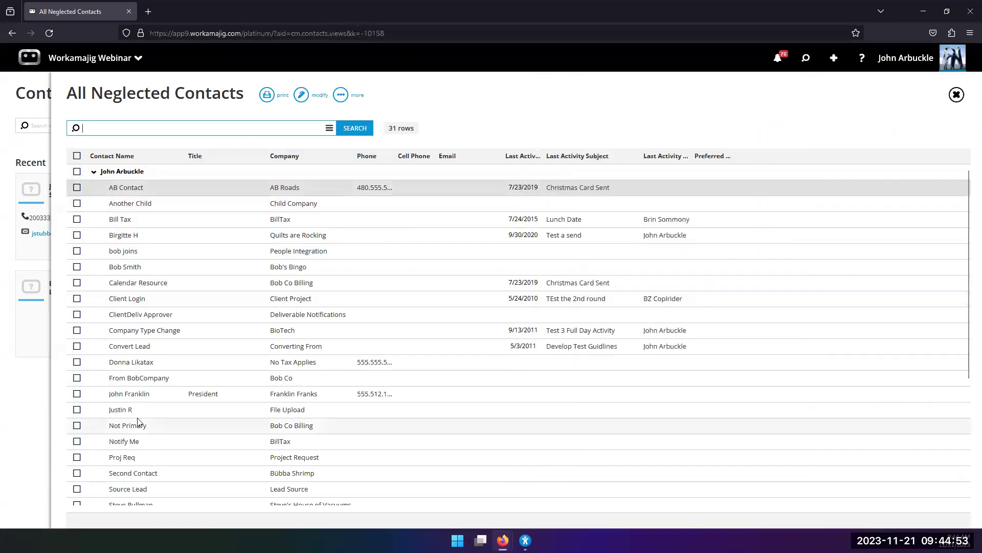
{"action": "left_click", "coordinate": [50, 372]}
{"action": "left_click", "coordinate": [142, 219]}
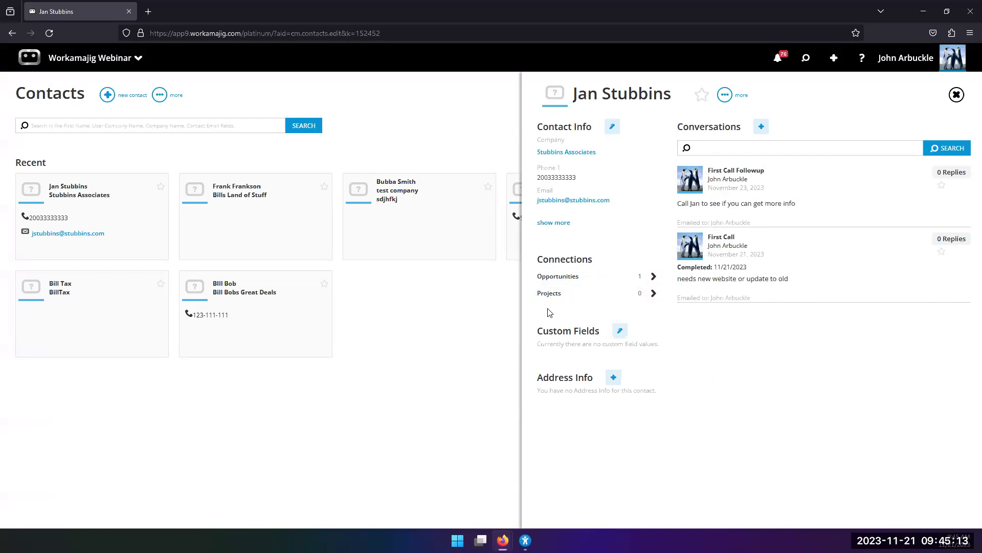
From the Stubbins Associates contact's Opportunities list, open the (66) Website opportunity for editing.
{"action": "left_click", "coordinate": [556, 282]}
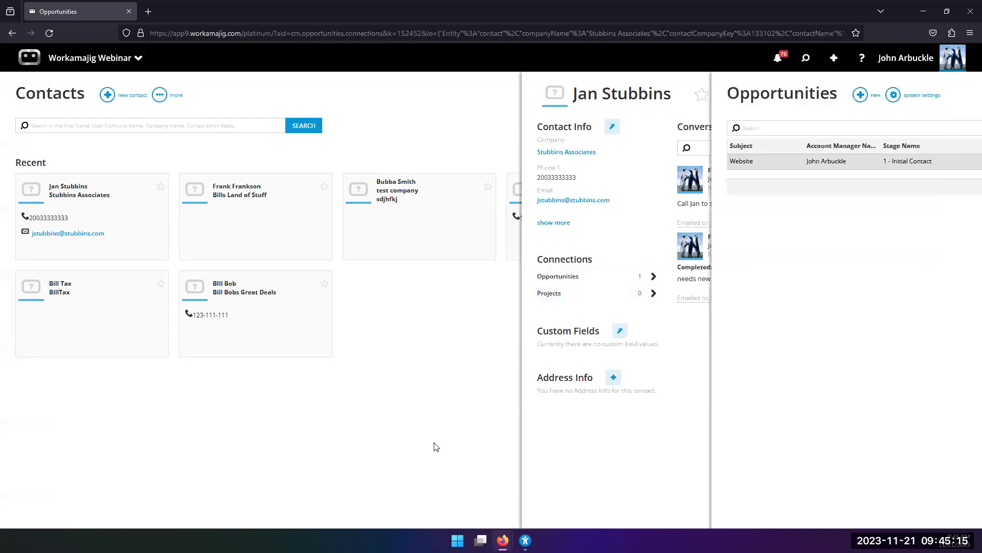
{"action": "left_click", "coordinate": [767, 162]}
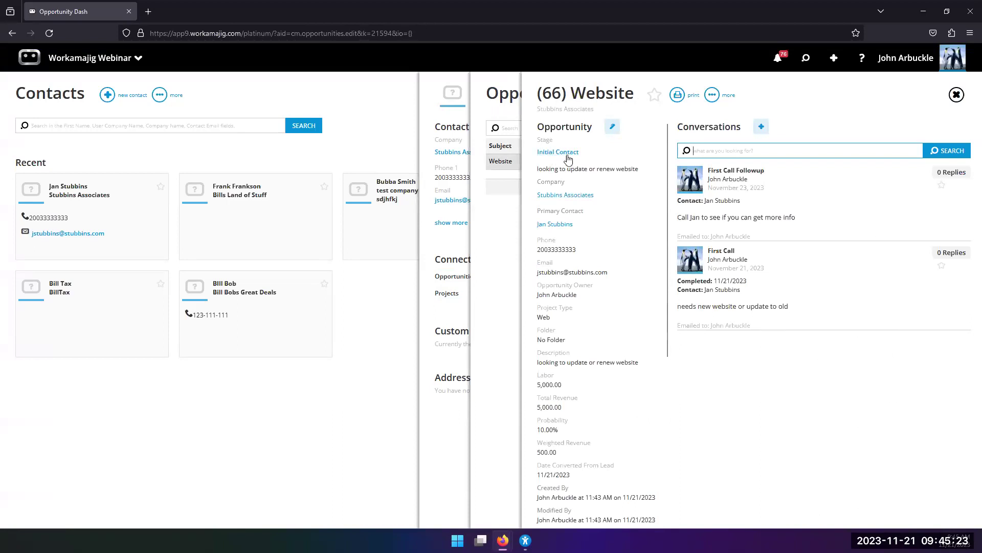
{"action": "left_click", "coordinate": [612, 126]}
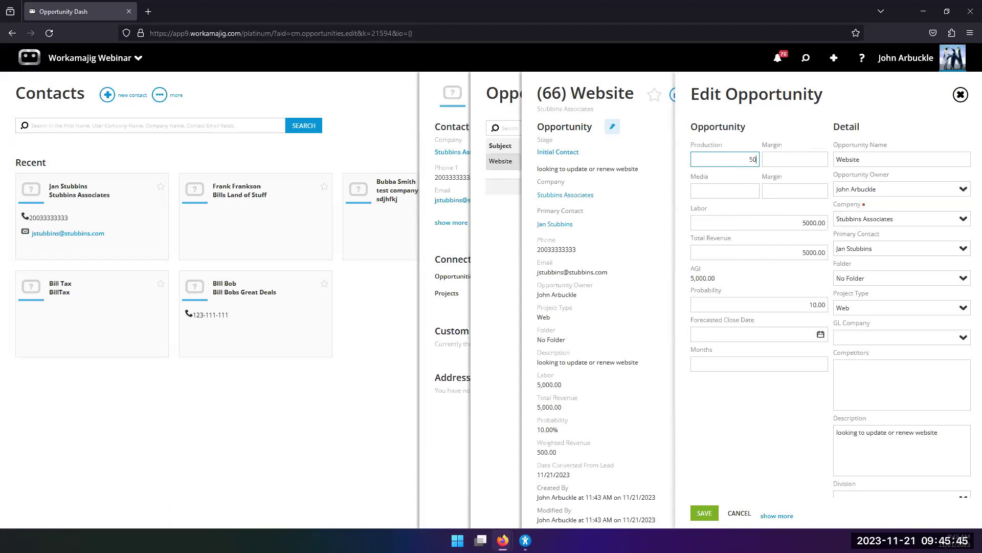
Enter Production 5000 with a 20 percent margin on the Website opportunity.
{"action": "left_click", "coordinate": [753, 176]}
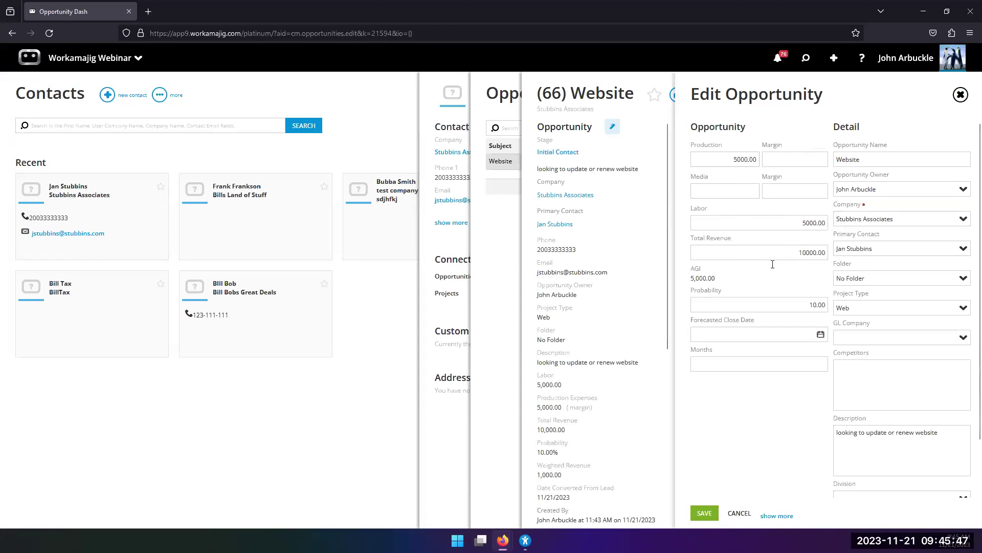
{"action": "left_click", "coordinate": [796, 163]}
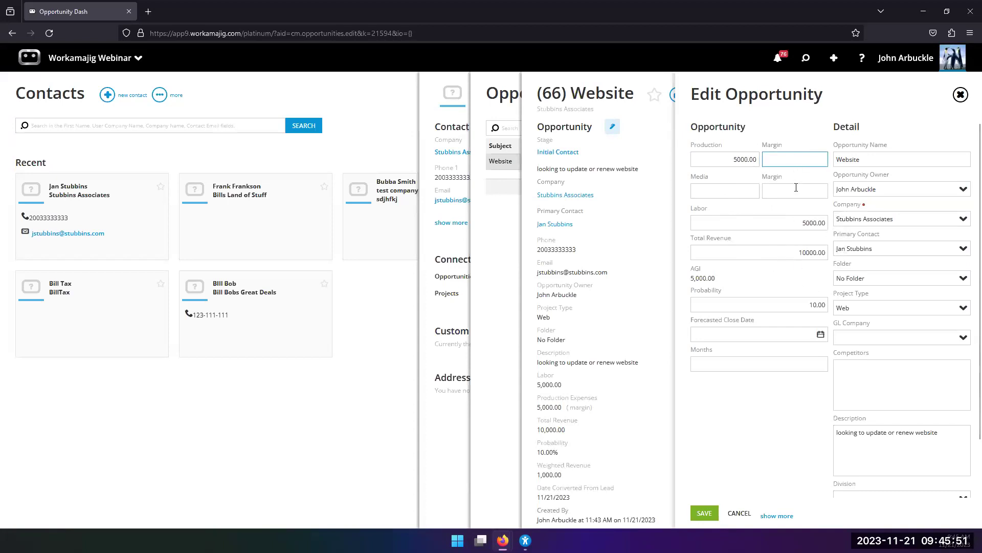
{"action": "left_click", "coordinate": [752, 213]}
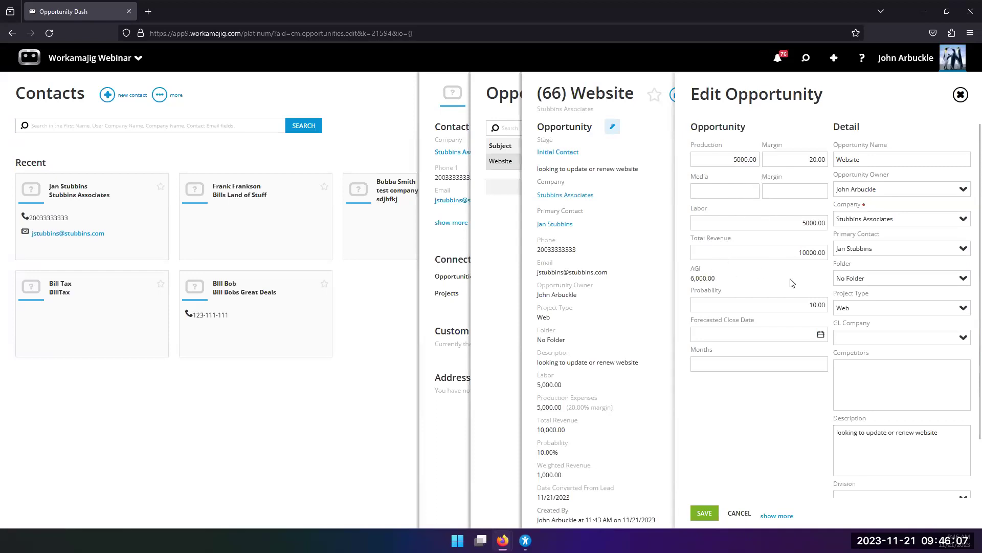
Try Probability 100, set it back to 10, and close the editor without saving.
{"action": "left_click", "coordinate": [809, 306]}
{"action": "double_click", "coordinate": [808, 309]}
{"action": "type", "text": "10"}
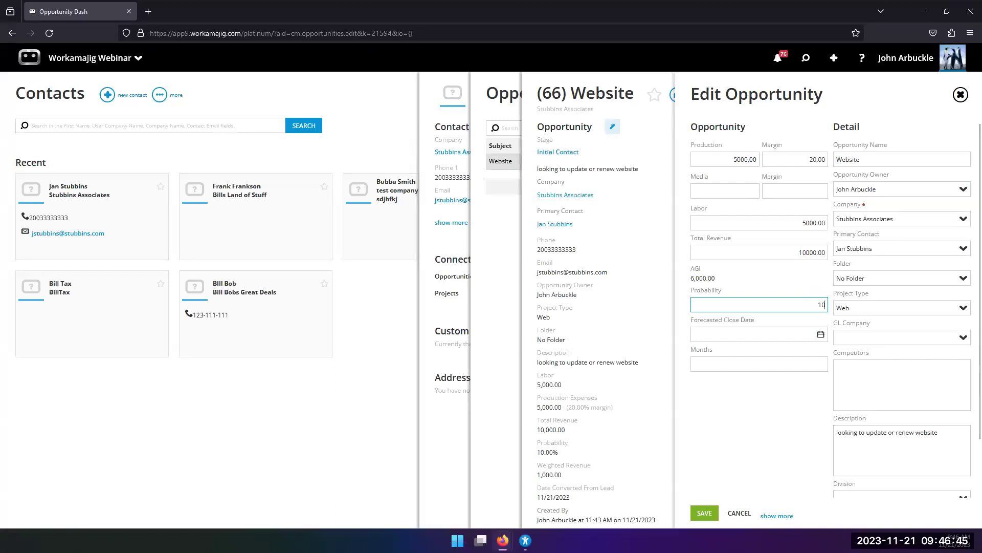
{"action": "left_click", "coordinate": [773, 410]}
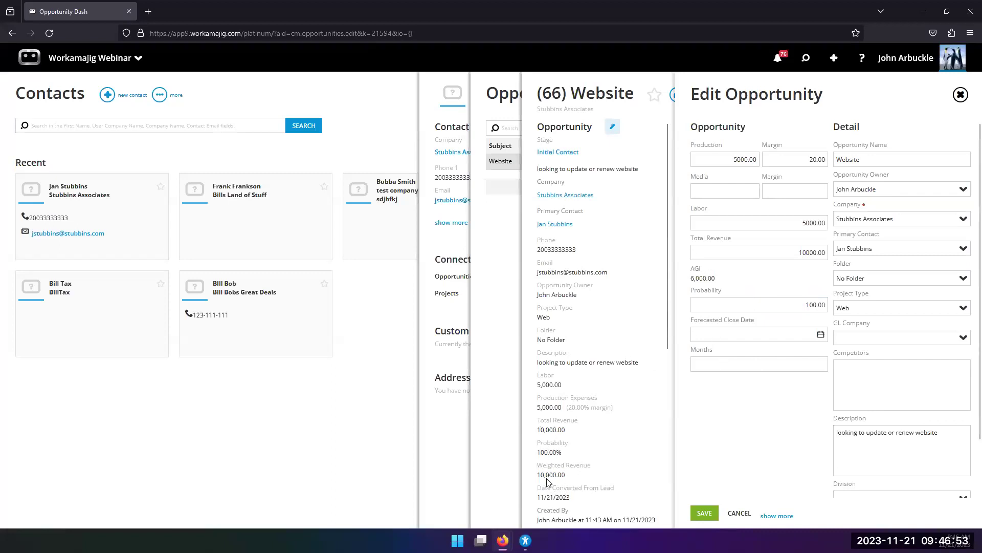
{"action": "left_click", "coordinate": [804, 303]}
{"action": "type", "text": "10"}
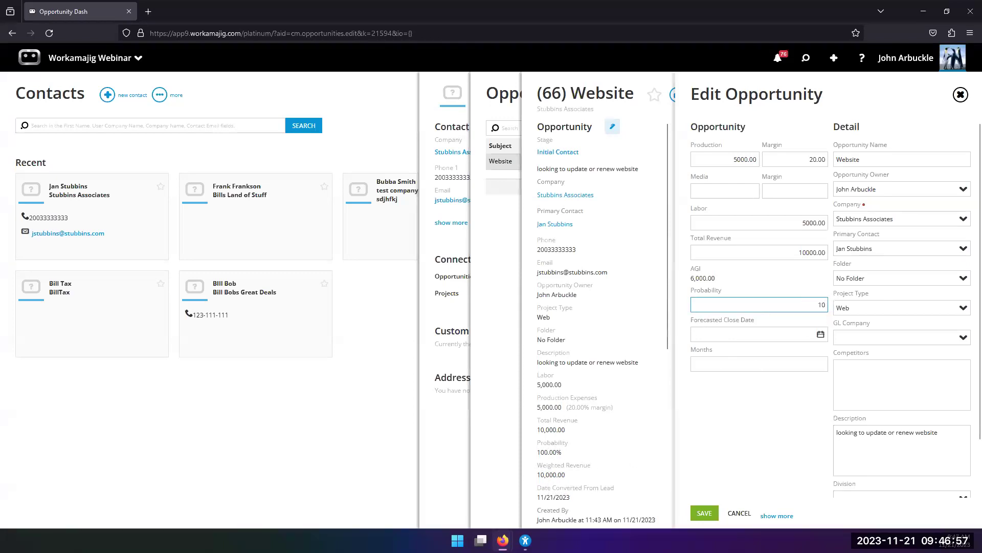
{"action": "left_click", "coordinate": [503, 540]}
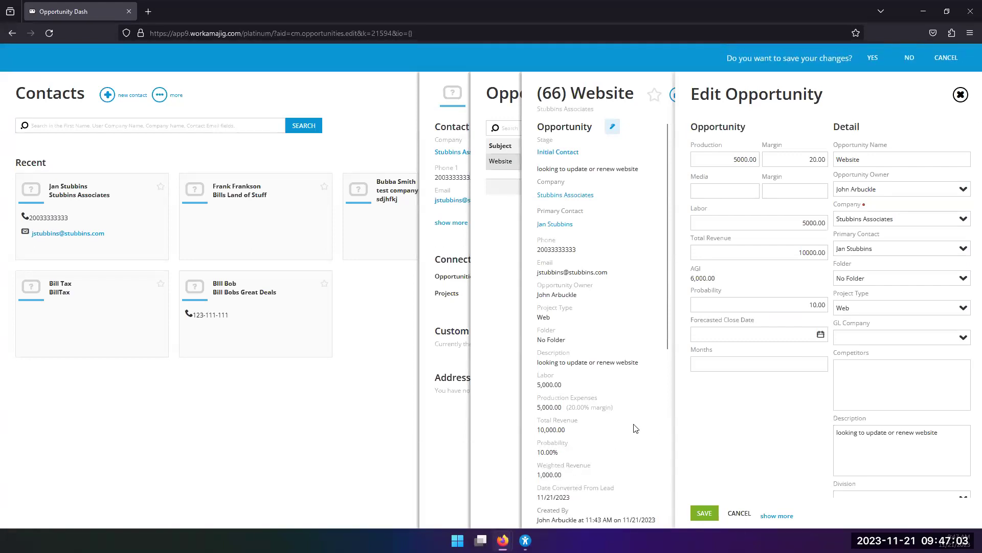
{"action": "left_click", "coordinate": [909, 57]}
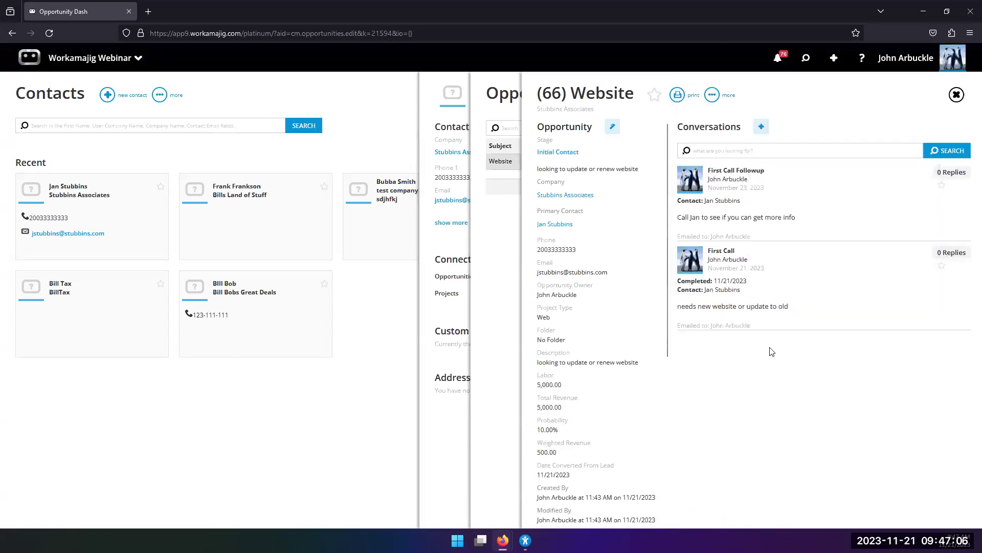
Set the Website opportunity's forecasted close date to January 15, 2024.
{"action": "left_click", "coordinate": [613, 127]}
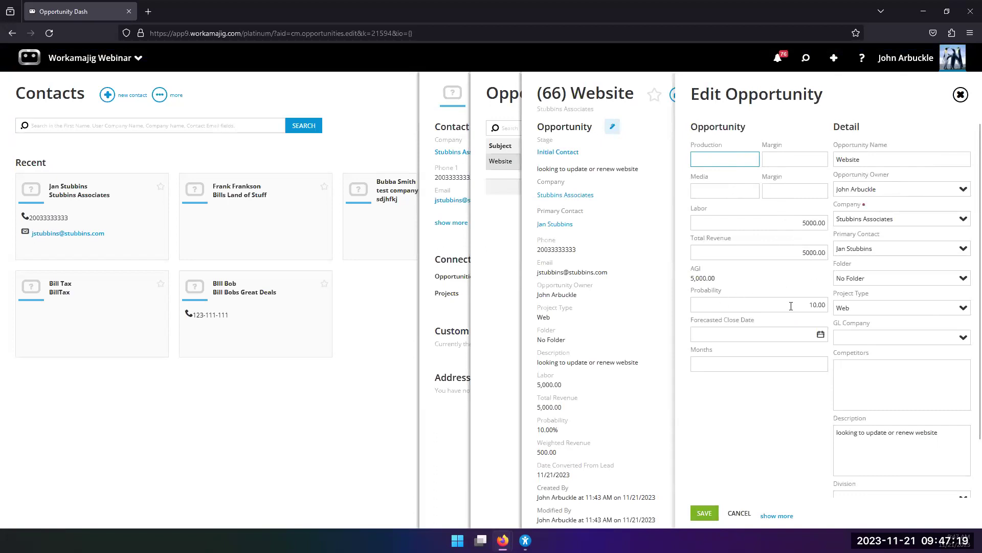
{"action": "scroll", "coordinate": [791, 306], "scroll_direction": "down", "scroll_amount": 1}
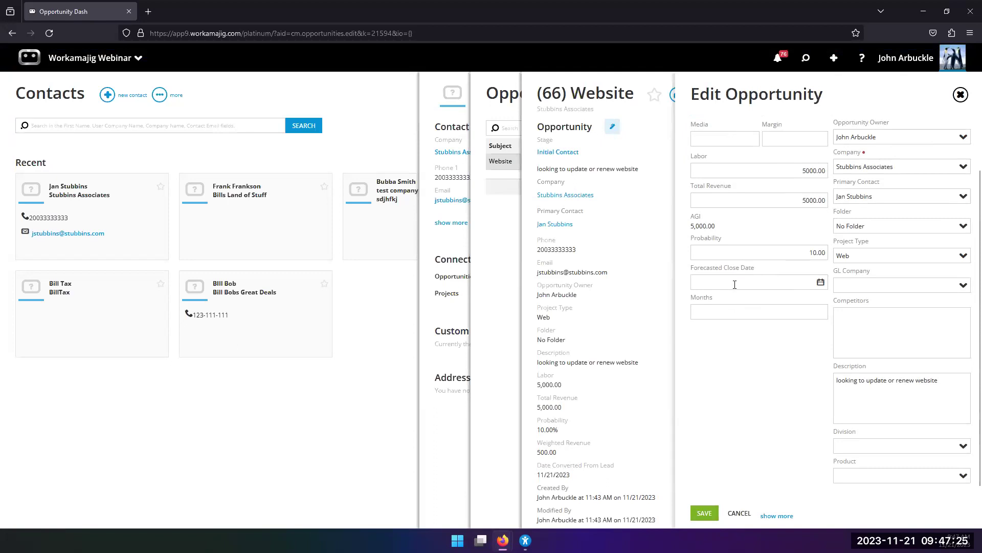
{"action": "left_click", "coordinate": [821, 282]}
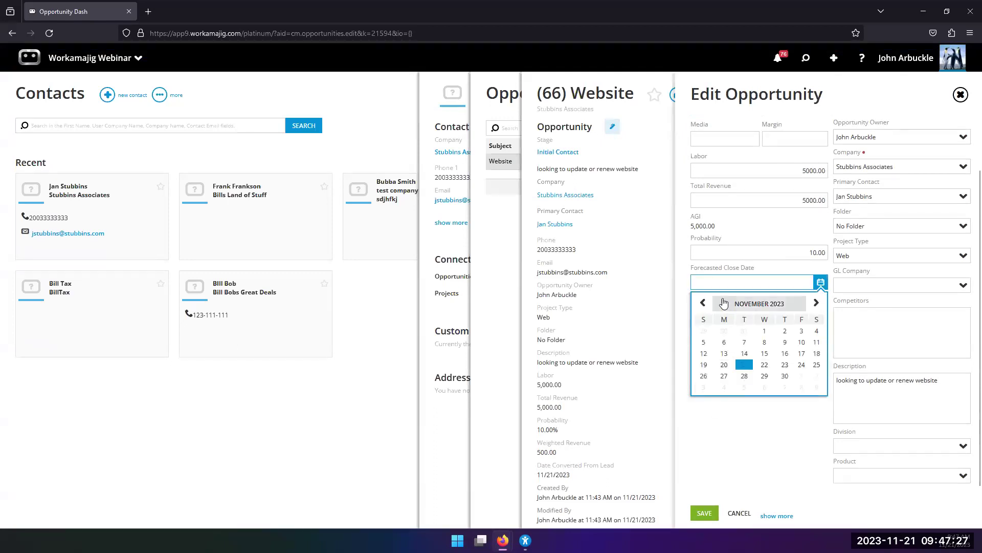
{"action": "left_click", "coordinate": [816, 304]}
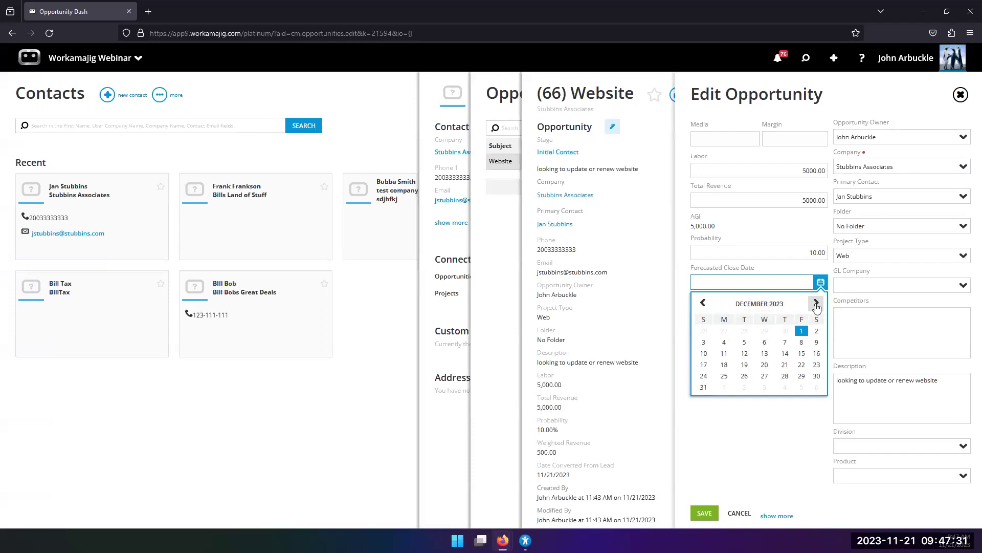
{"action": "left_click", "coordinate": [816, 304]}
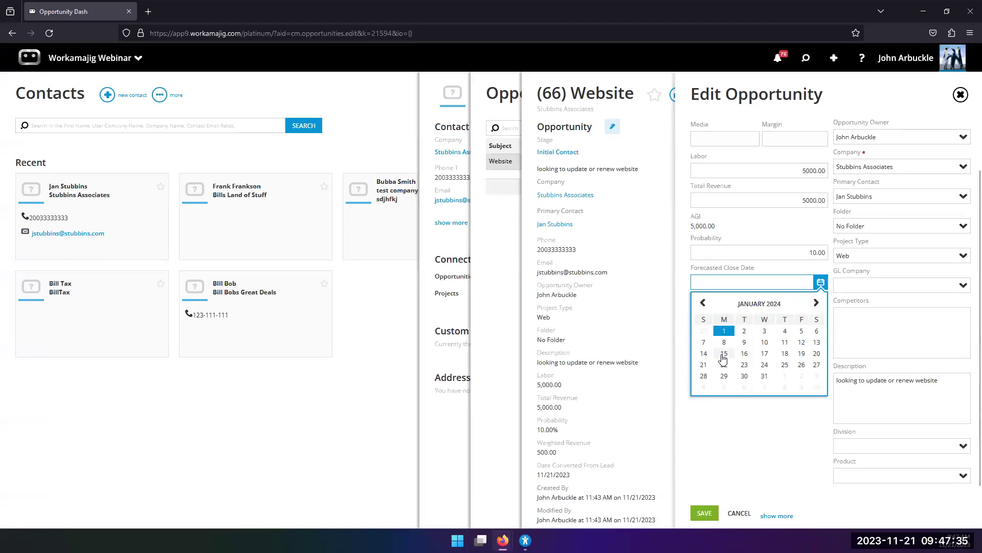
{"action": "left_click", "coordinate": [724, 353]}
Set the opportunity's Months duration to 2.
{"action": "left_click", "coordinate": [746, 319]}
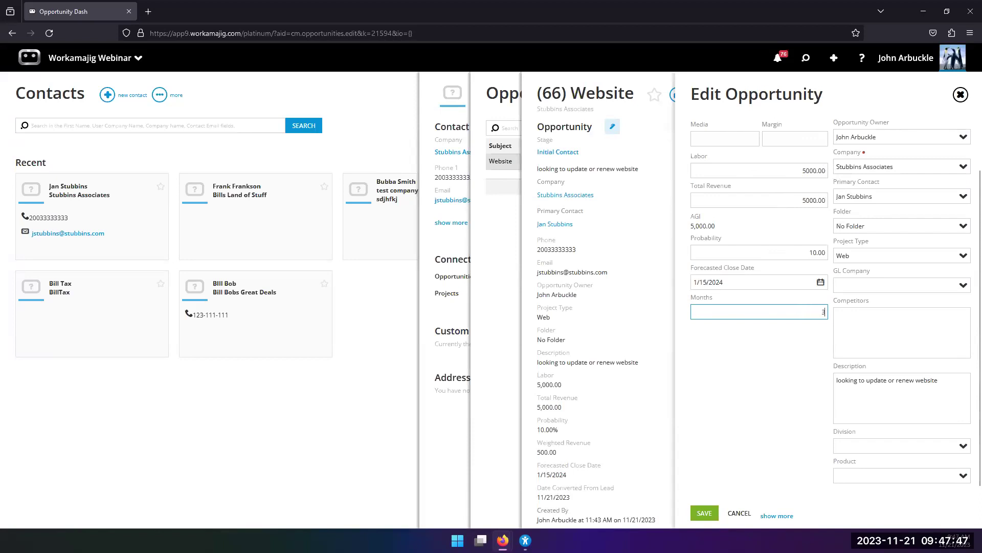
{"action": "left_click_drag", "start_coordinate": [804, 313], "coordinate": [850, 311]}
{"action": "type", "text": "2"}
{"action": "left_click", "coordinate": [801, 351]}
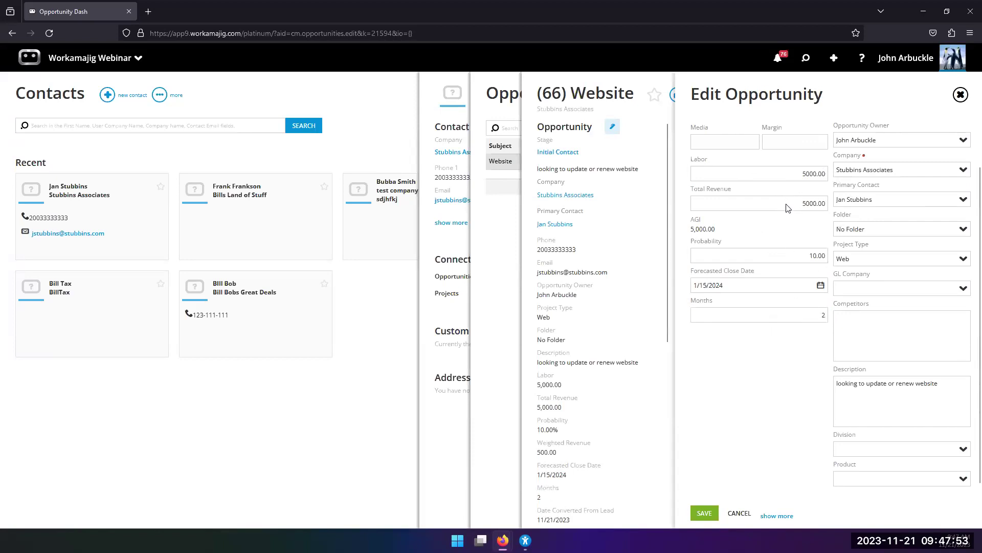
Expand the Website opportunity's edit form to show its hidden Outcome and Status sections.
{"action": "scroll", "coordinate": [784, 225], "scroll_direction": "down", "scroll_amount": 1}
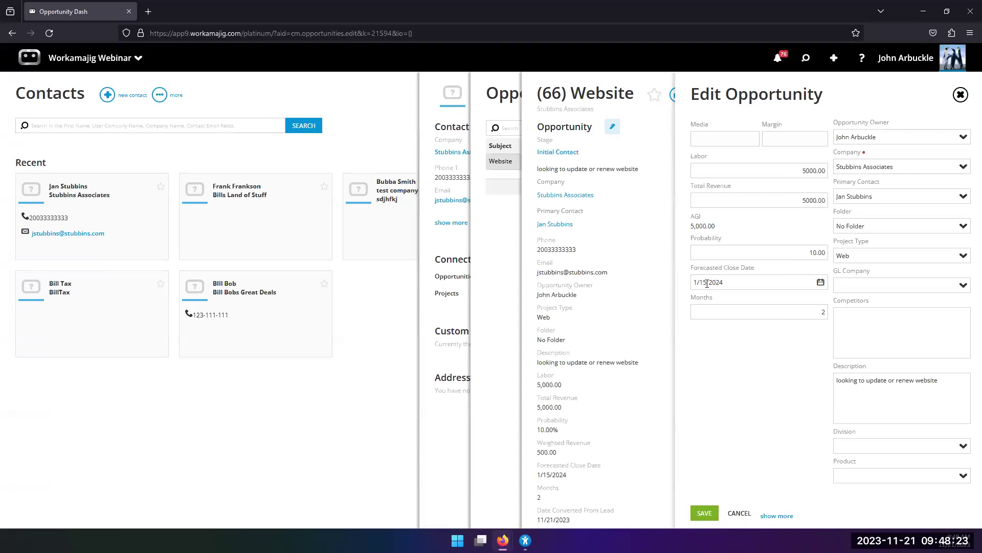
{"action": "scroll", "coordinate": [785, 249], "scroll_direction": "up", "scroll_amount": 1}
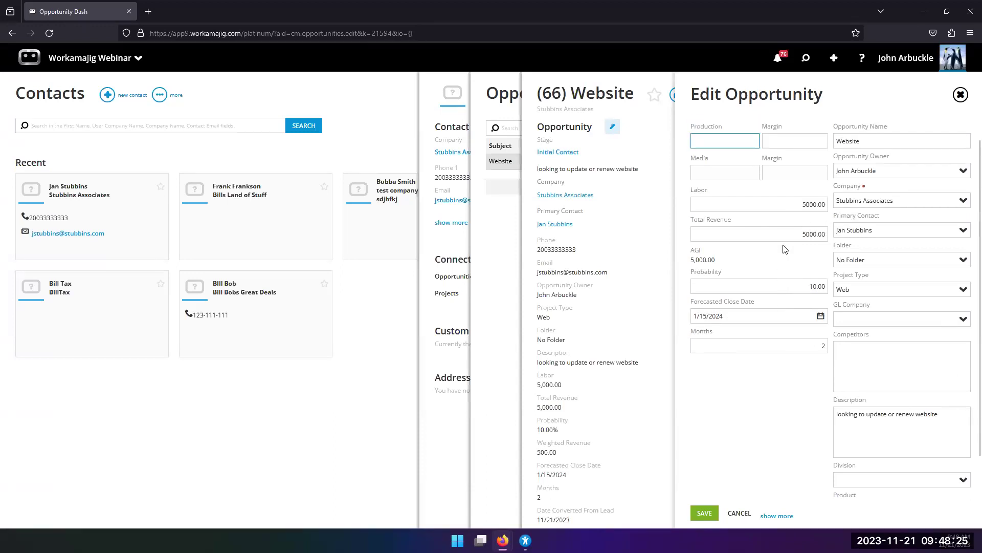
{"action": "scroll", "coordinate": [780, 249], "scroll_direction": "down", "scroll_amount": 1}
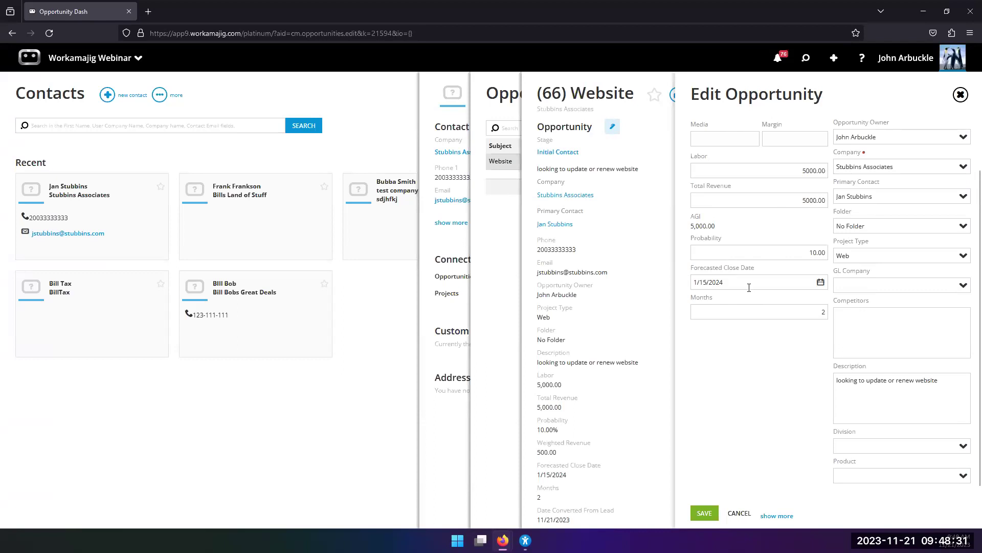
{"action": "scroll", "coordinate": [749, 288], "scroll_direction": "up", "scroll_amount": 2}
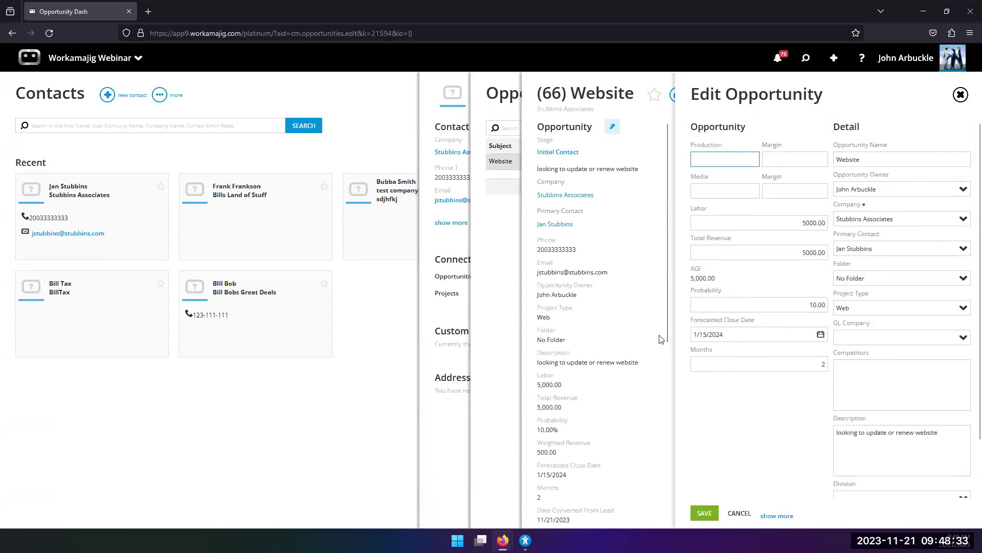
{"action": "scroll", "coordinate": [741, 333], "scroll_direction": "down", "scroll_amount": 1}
{"action": "scroll", "coordinate": [741, 333], "scroll_direction": "up", "scroll_amount": 1}
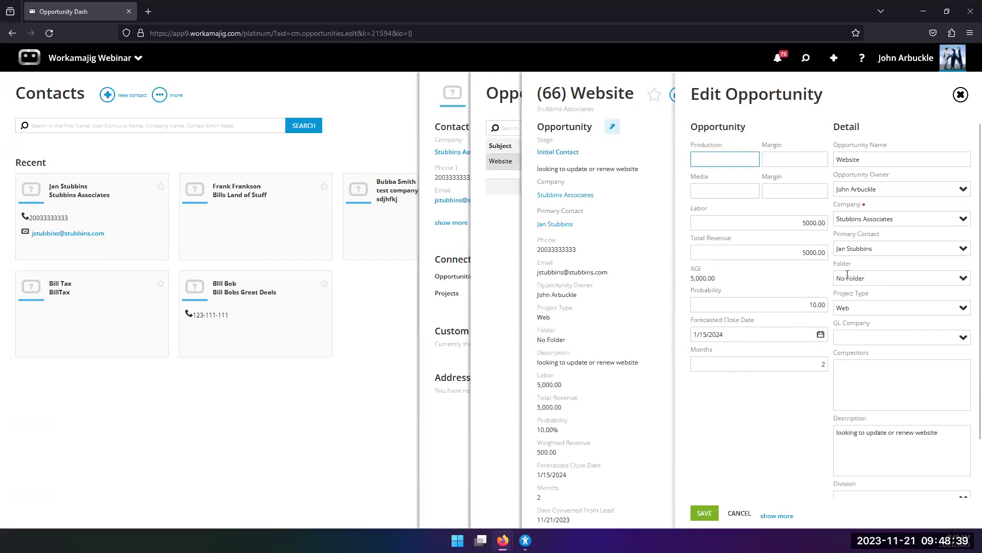
{"action": "scroll", "coordinate": [876, 262], "scroll_direction": "down", "scroll_amount": 1}
{"action": "scroll", "coordinate": [871, 258], "scroll_direction": "up", "scroll_amount": 1}
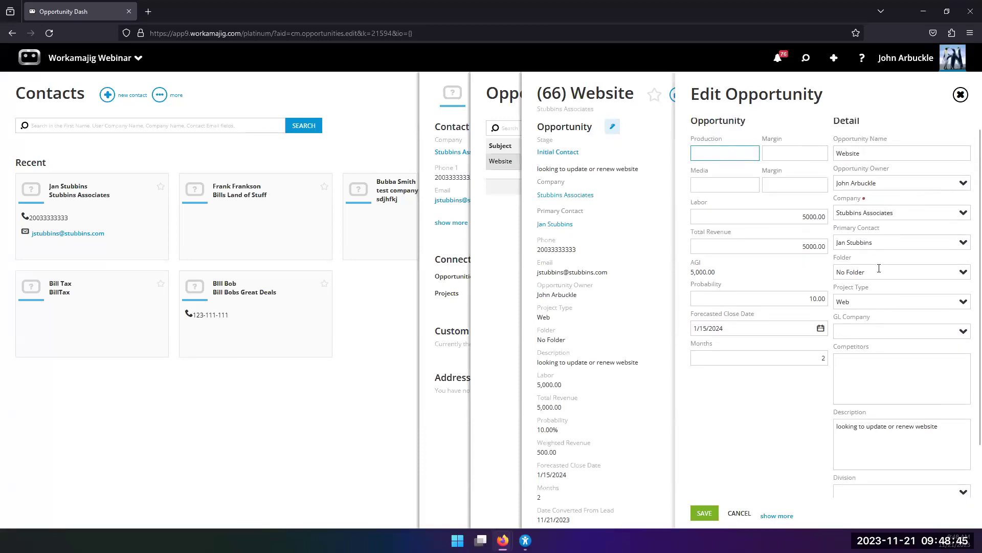
{"action": "scroll", "coordinate": [877, 290], "scroll_direction": "down", "scroll_amount": 1}
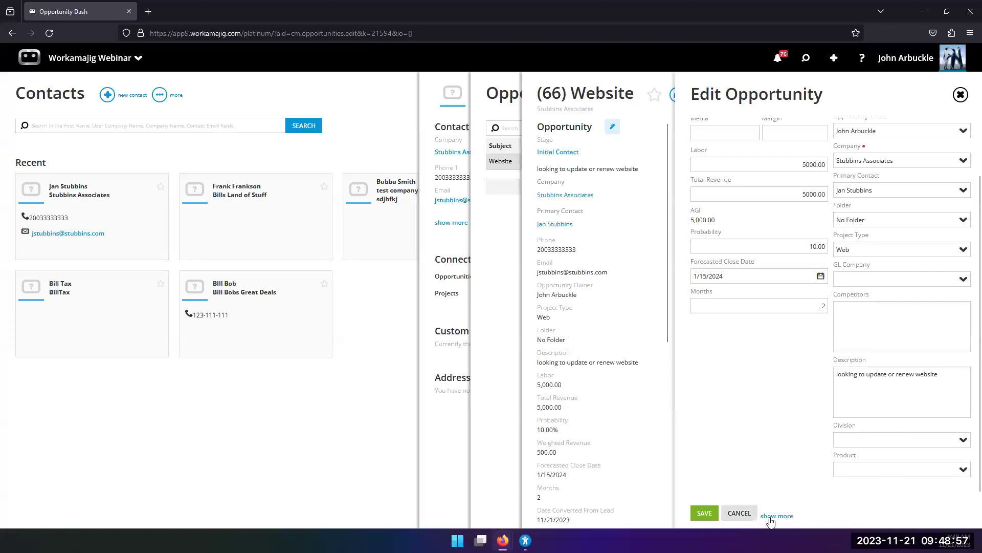
{"action": "scroll", "coordinate": [778, 348], "scroll_direction": "up", "scroll_amount": 2}
{"action": "scroll", "coordinate": [787, 352], "scroll_direction": "down", "scroll_amount": 1}
{"action": "scroll", "coordinate": [786, 368], "scroll_direction": "down", "scroll_amount": 1}
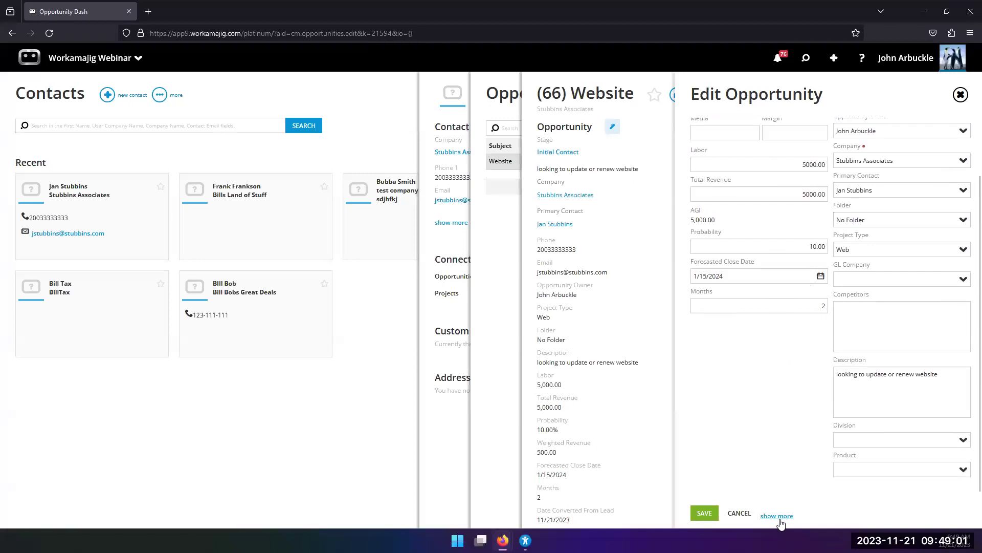
{"action": "left_click", "coordinate": [777, 516]}
{"action": "scroll", "coordinate": [782, 368], "scroll_direction": "down", "scroll_amount": 5}
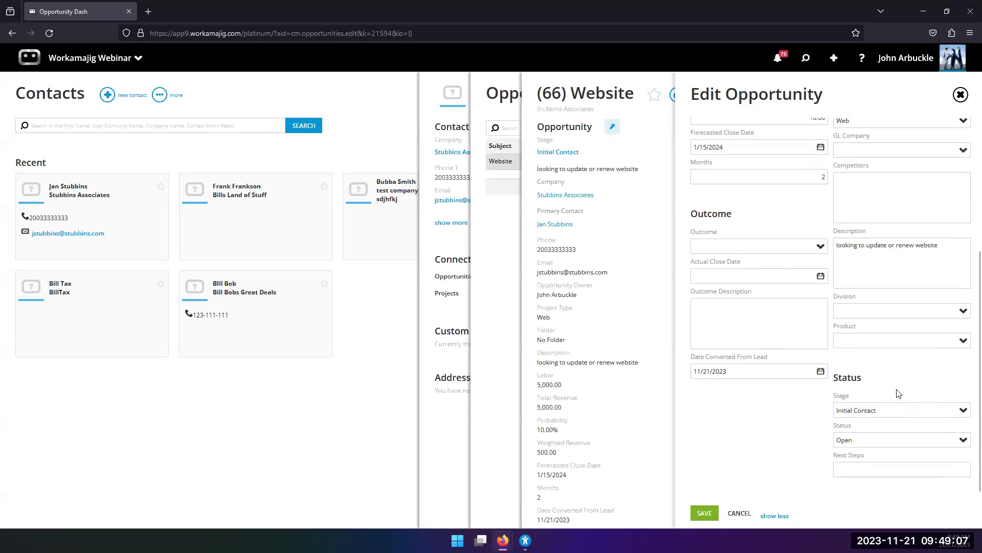
Change the Website opportunity's Status from Open to Postponed, keeping Stage at Initial Contact.
{"action": "left_click", "coordinate": [958, 414]}
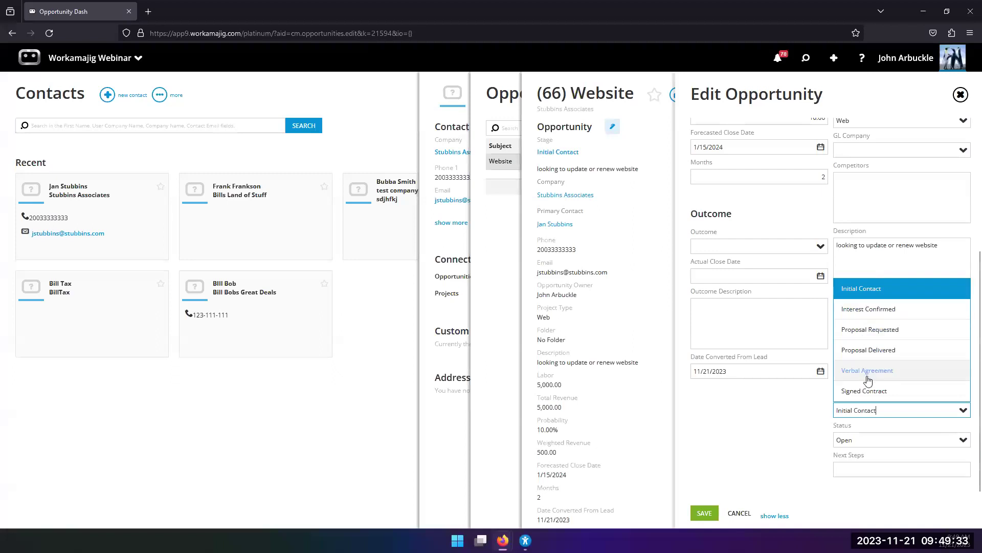
{"action": "left_click", "coordinate": [793, 447]}
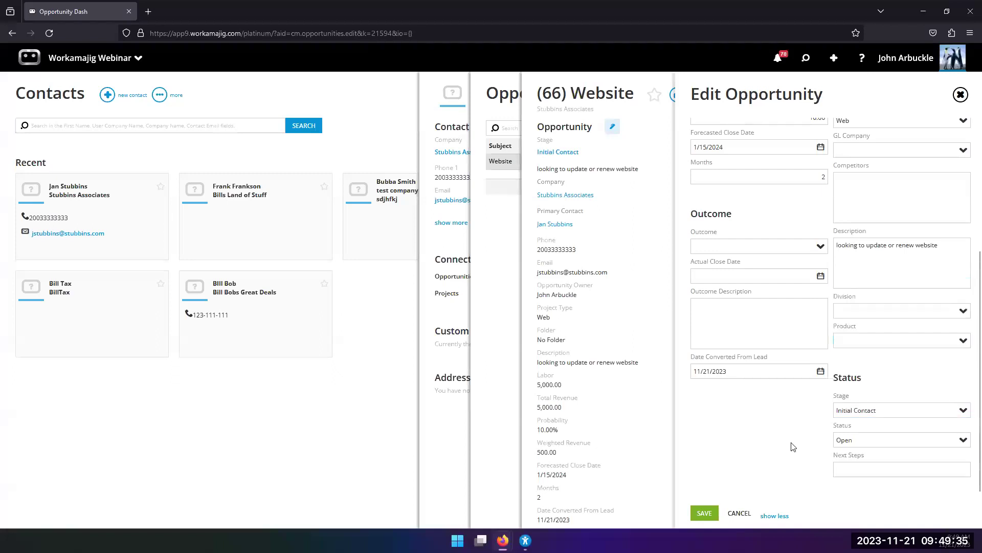
{"action": "left_click", "coordinate": [963, 441]}
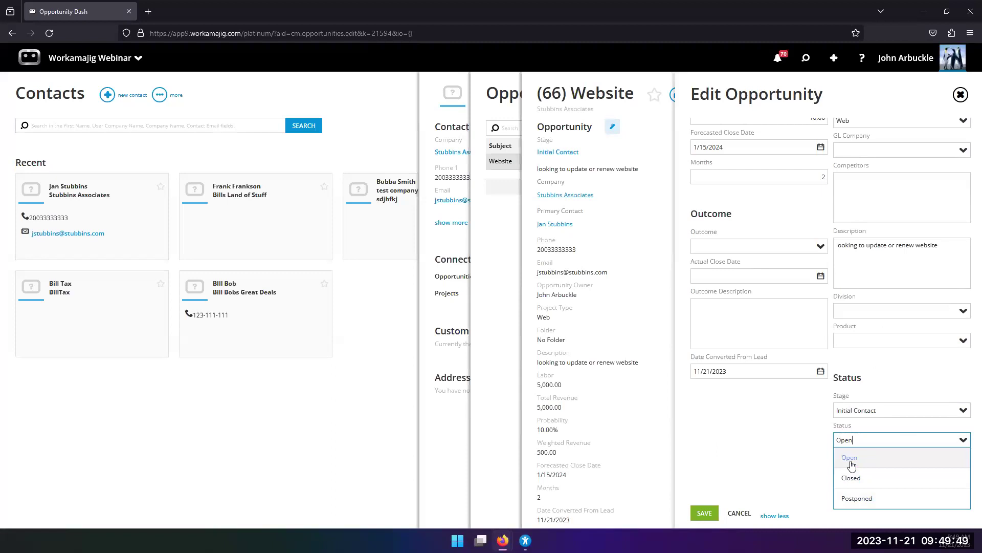
{"action": "left_click", "coordinate": [851, 461]}
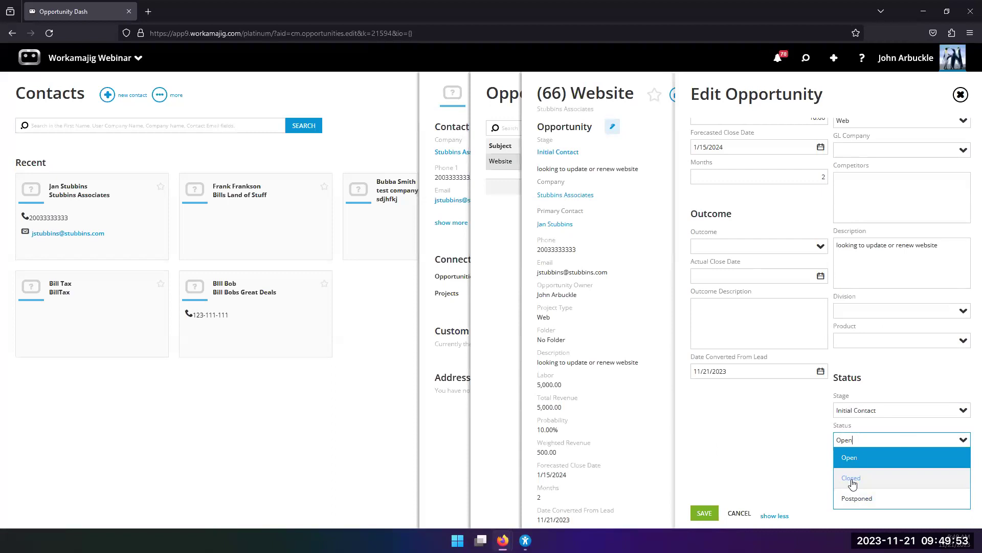
{"action": "left_click", "coordinate": [870, 499]}
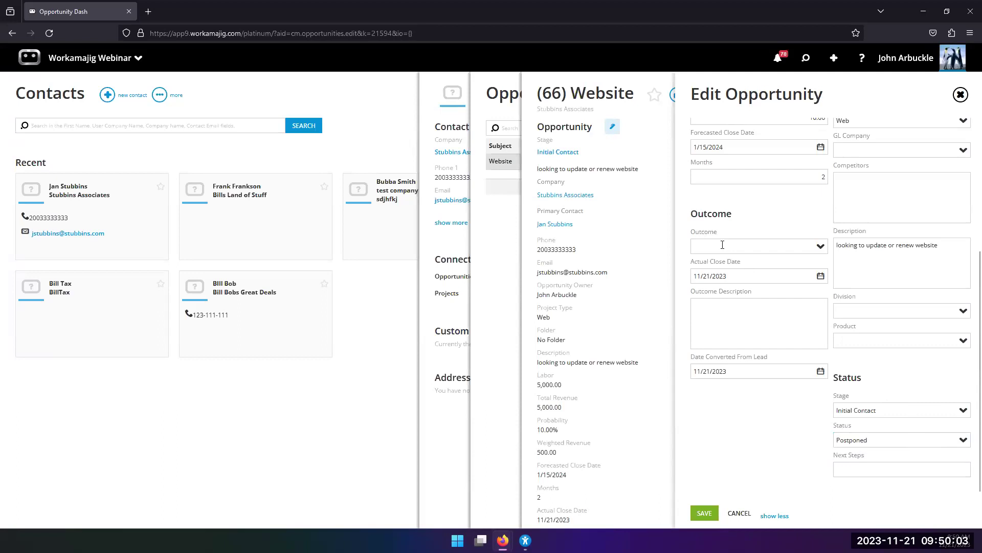
Review the Outcome choices and leave the opportunity's Outcome empty.
{"action": "left_click", "coordinate": [821, 248]}
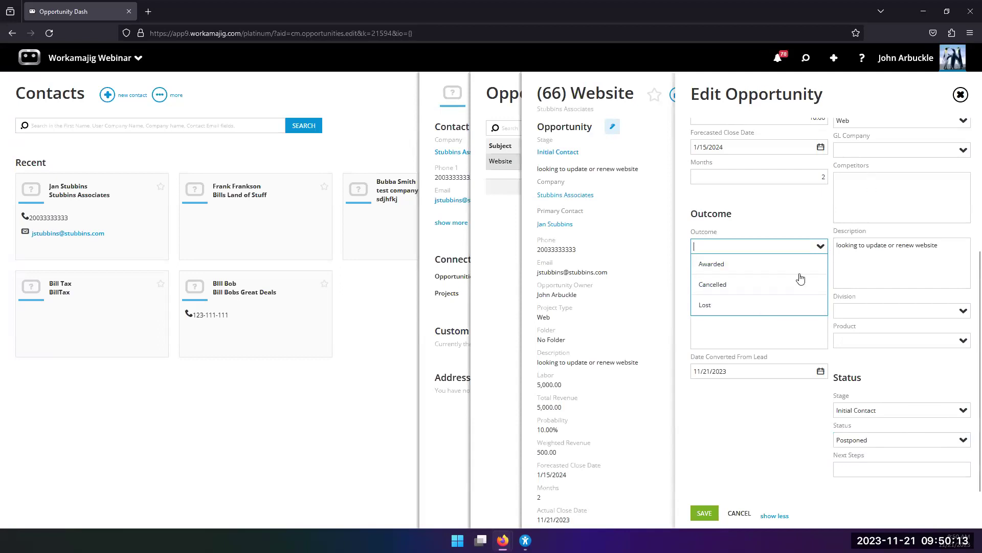
{"action": "left_click", "coordinate": [792, 208]}
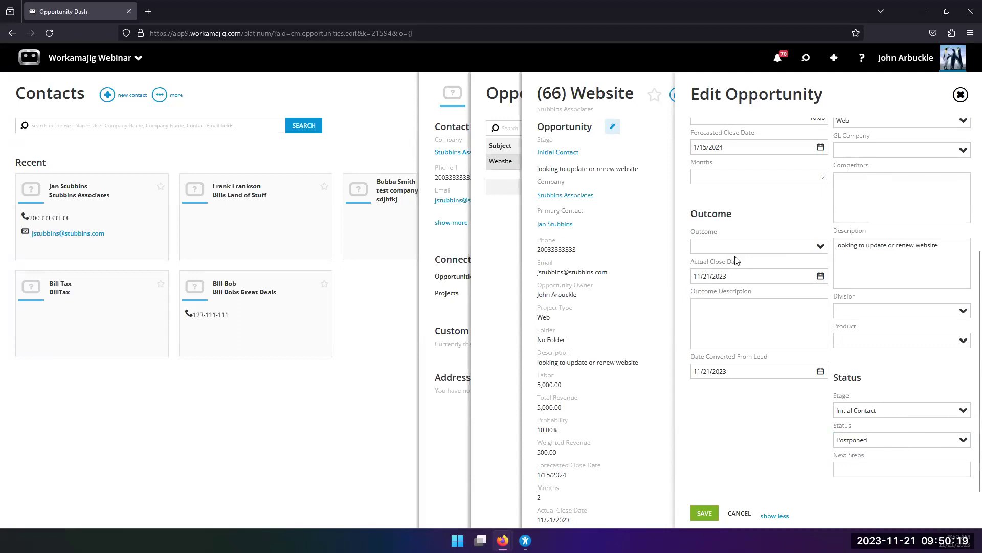
{"action": "left_click", "coordinate": [818, 247]}
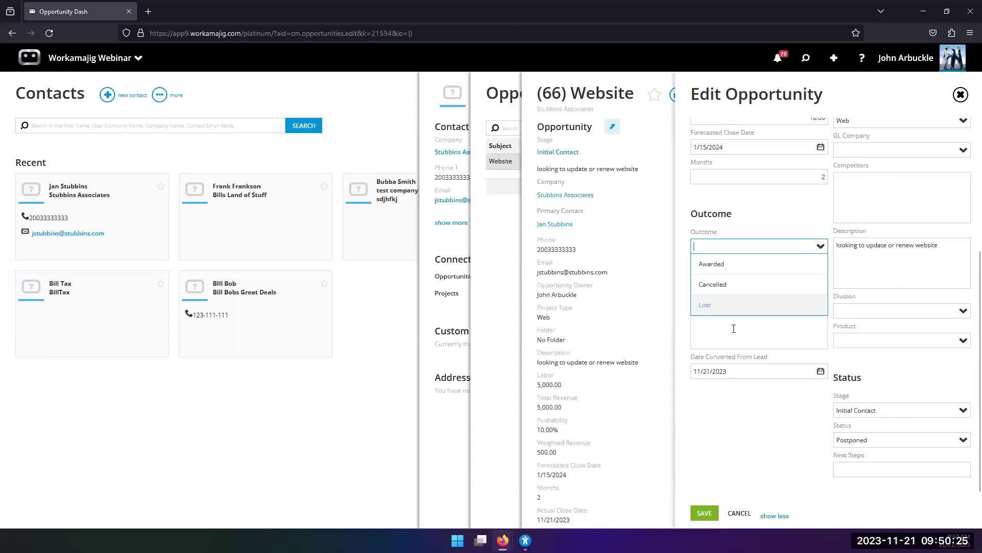
{"action": "left_click", "coordinate": [735, 306]}
{"action": "left_click", "coordinate": [735, 329]}
Clear the 11/21/2023 Actual Close Date and save the opportunity.
{"action": "left_click_drag", "start_coordinate": [736, 279], "coordinate": [685, 276]}
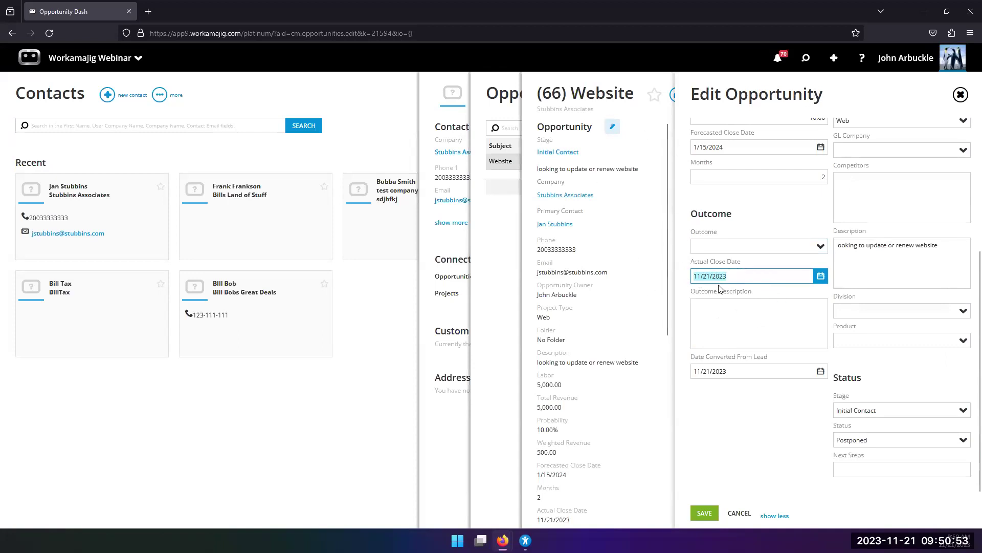
{"action": "key", "text": "BackSpace"}
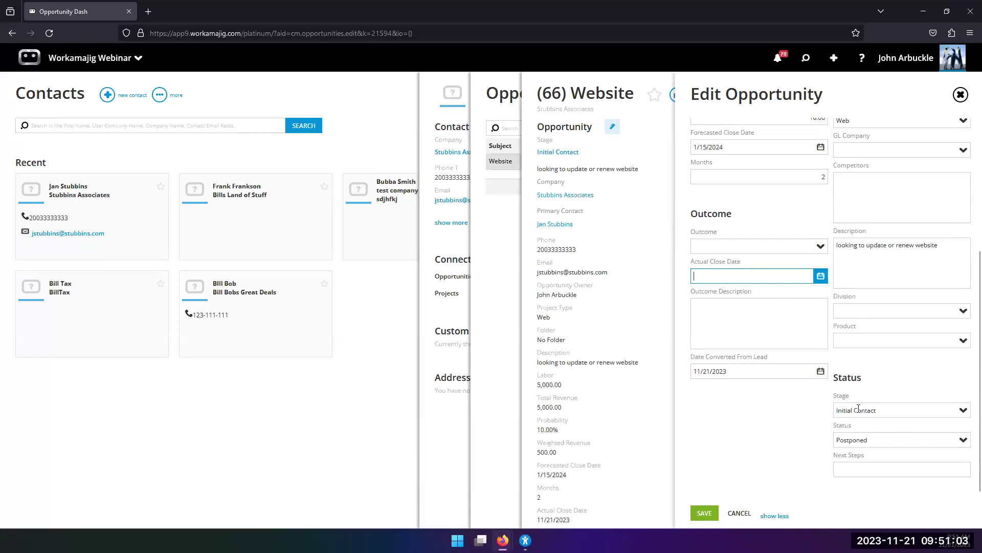
{"action": "left_click", "coordinate": [714, 513]}
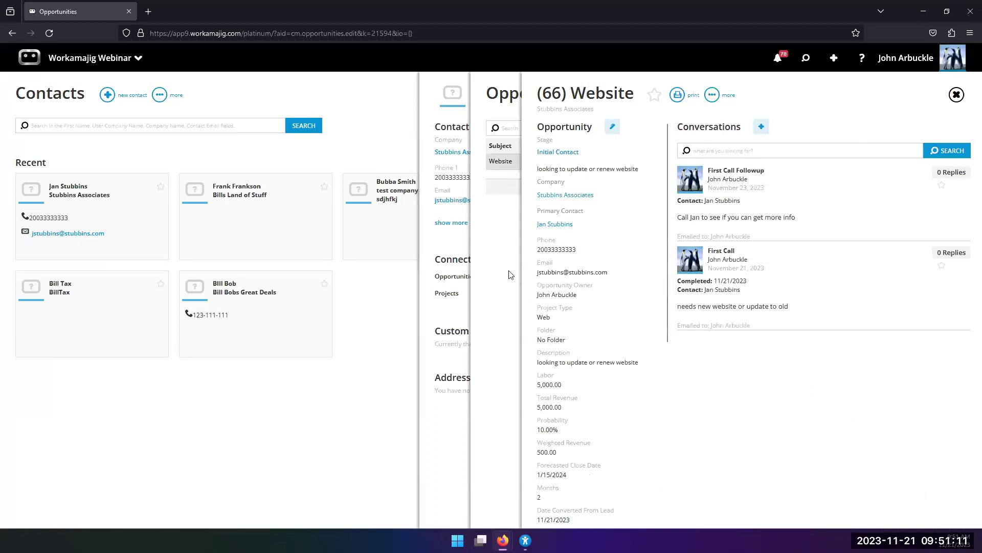
Close the opportunity panels, switch to the Opportunities pipeline and open Test of Estimate 2.
{"action": "left_click", "coordinate": [358, 117]}
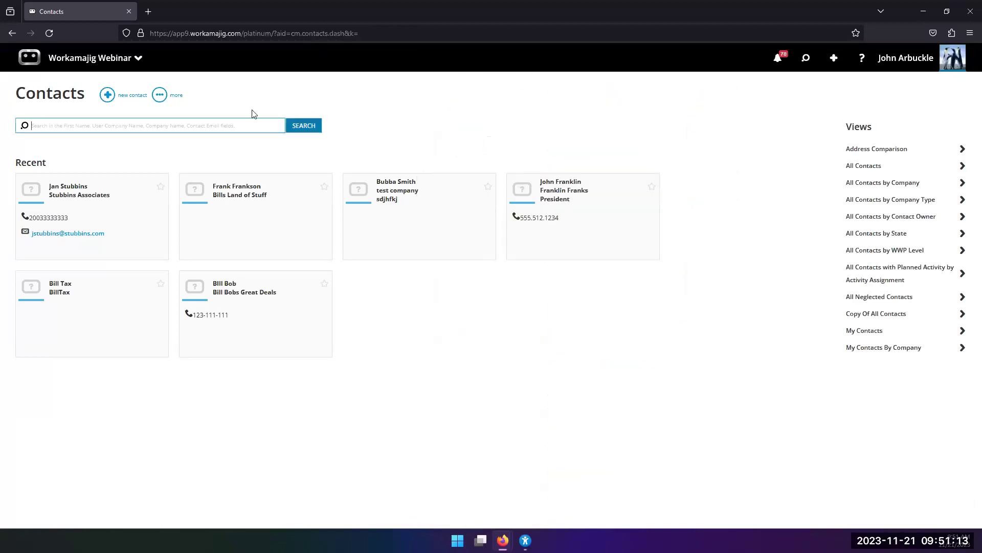
{"action": "left_click", "coordinate": [109, 59]}
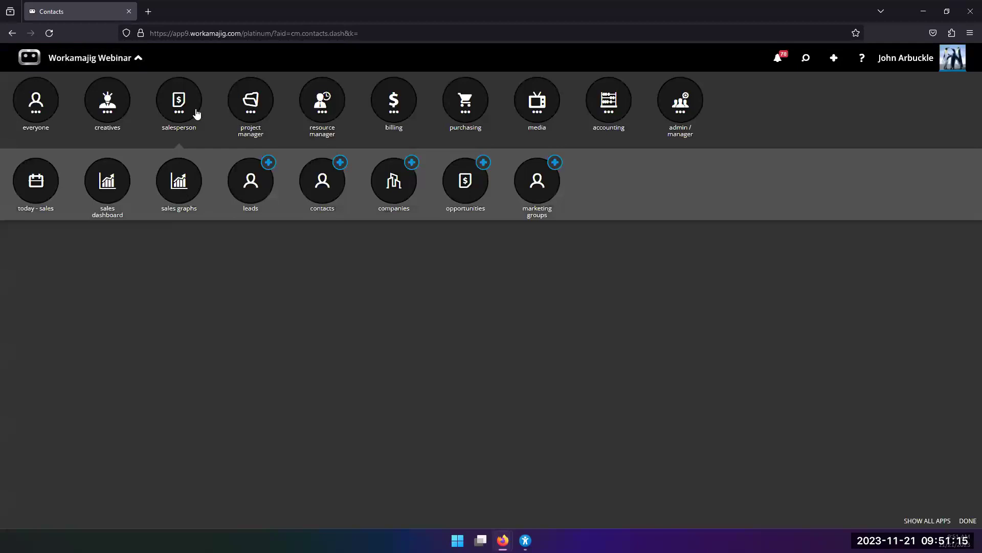
{"action": "left_click", "coordinate": [473, 191]}
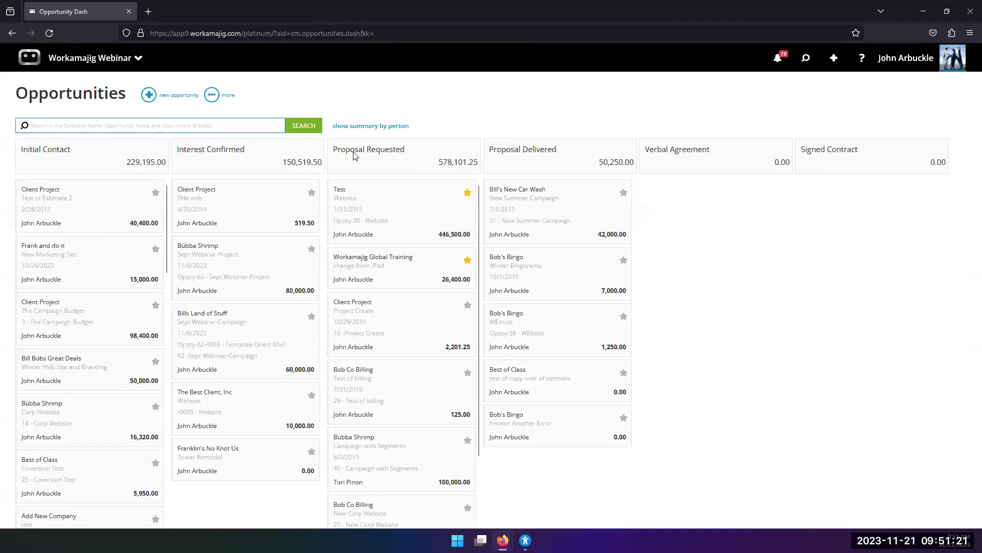
{"action": "left_click", "coordinate": [360, 127]}
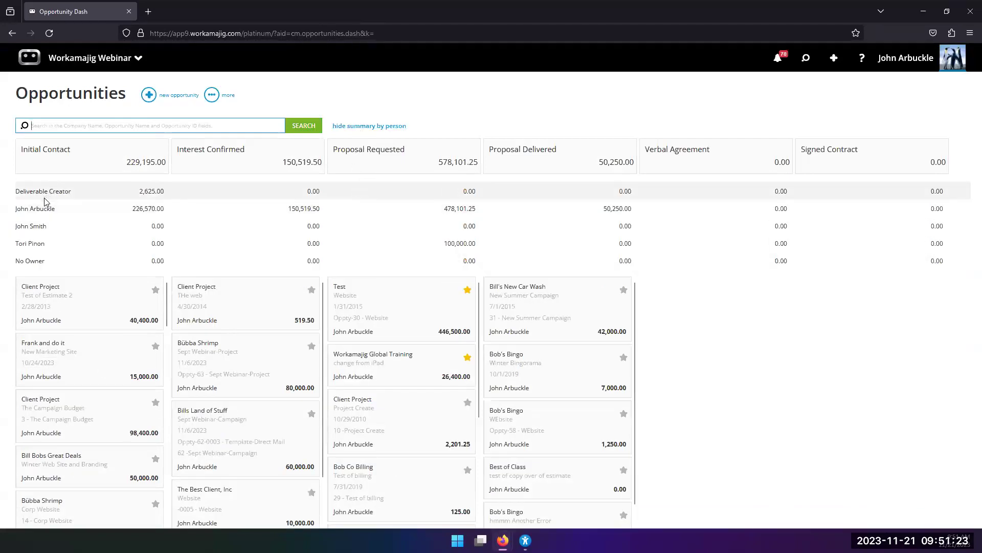
{"action": "left_click", "coordinate": [373, 126]}
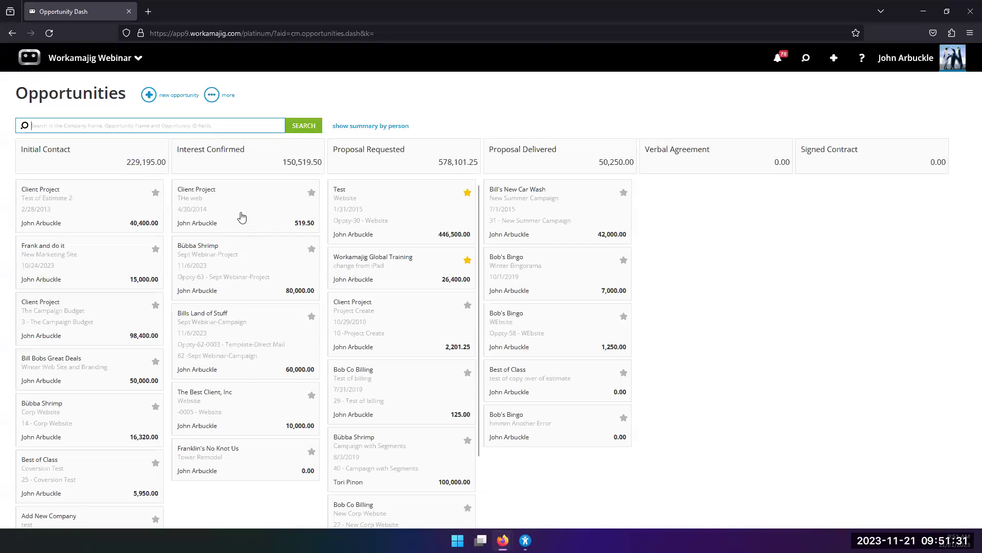
{"action": "left_click", "coordinate": [77, 206]}
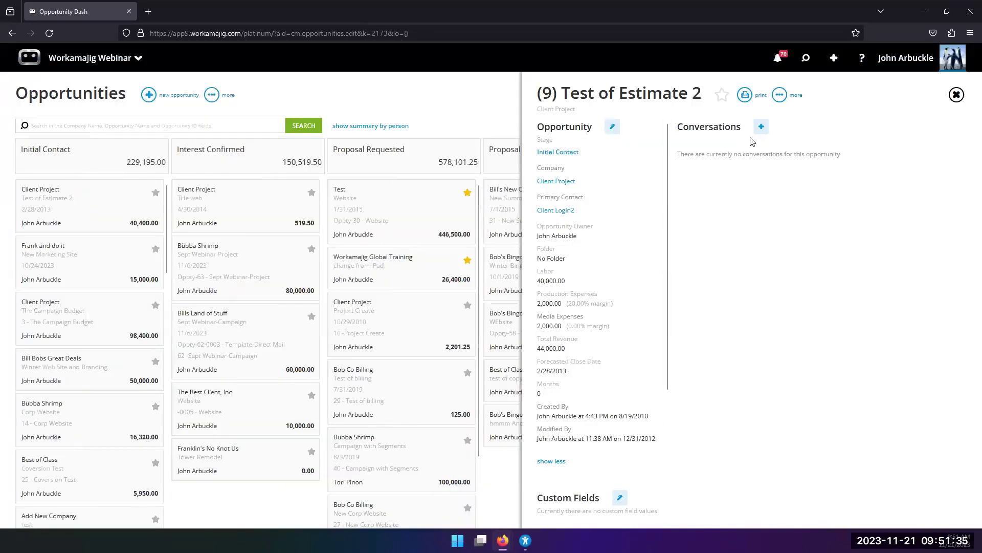
Drag Test of Estimate 2 from Initial Contact into Interest Confirmed and confirm its new stage.
{"action": "left_click", "coordinate": [956, 95]}
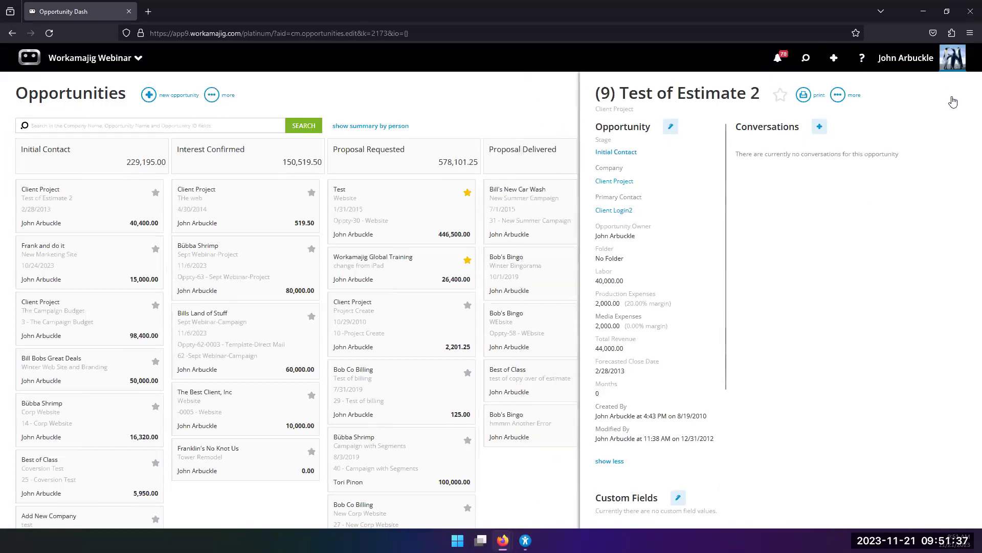
{"action": "left_click_drag", "start_coordinate": [97, 205], "coordinate": [256, 215]}
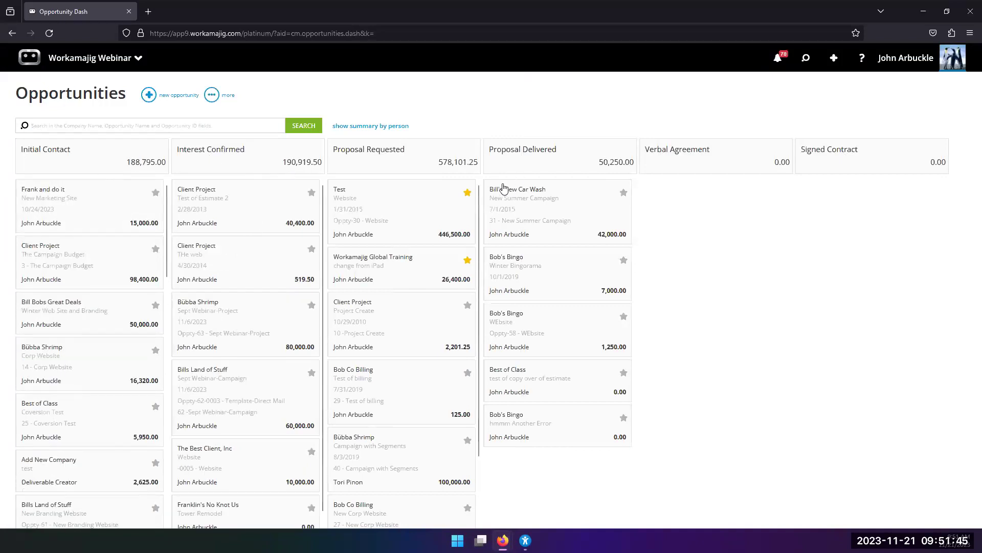
{"action": "left_click", "coordinate": [263, 216]}
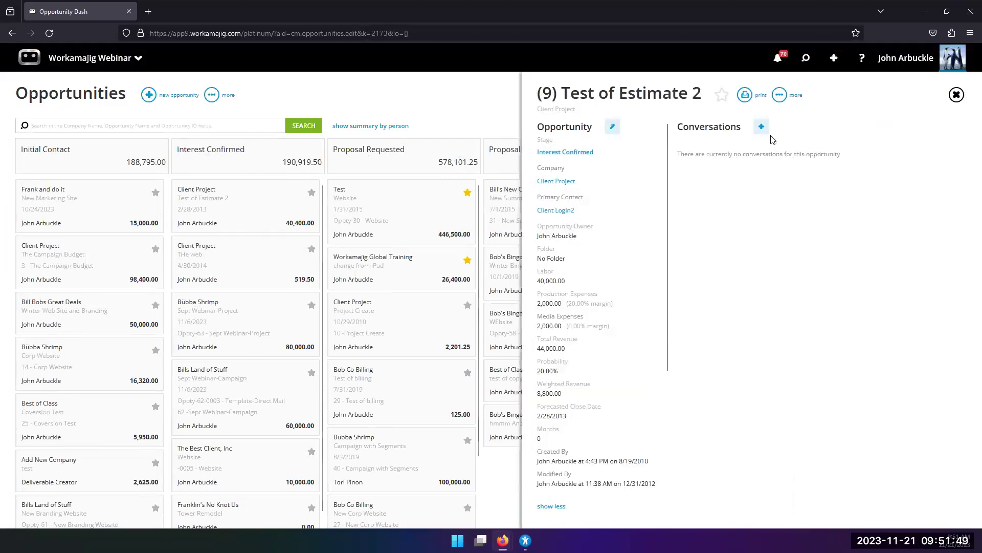
{"action": "left_click", "coordinate": [449, 108]}
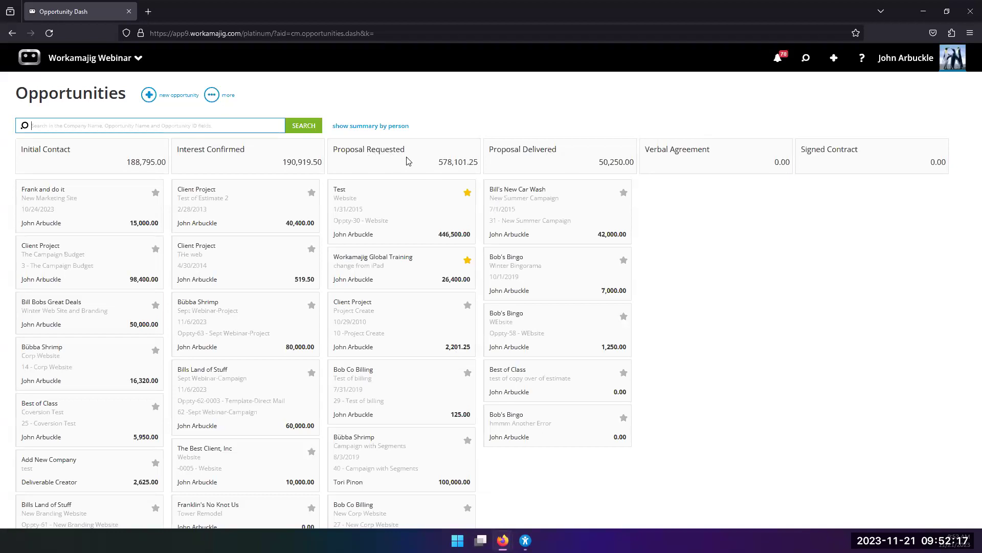
Search the Opportunities board for 'jan', then for 'stub', finding no matching cards.
{"action": "scroll", "coordinate": [393, 188], "scroll_direction": "down", "scroll_amount": 2}
{"action": "scroll", "coordinate": [393, 188], "scroll_direction": "up", "scroll_amount": 2}
{"action": "scroll", "coordinate": [393, 188], "scroll_direction": "down", "scroll_amount": 2}
{"action": "scroll", "coordinate": [393, 192], "scroll_direction": "up", "scroll_amount": 2}
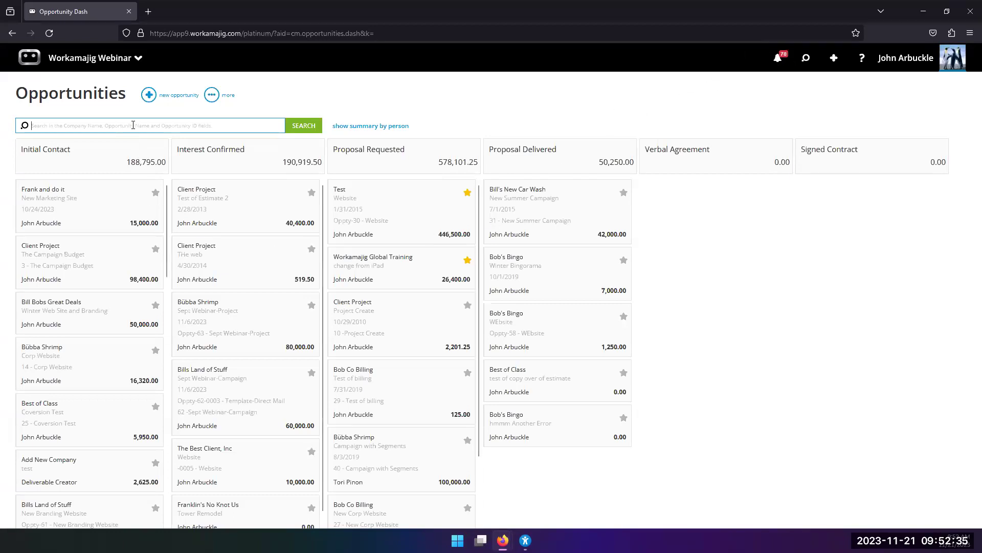
{"action": "type", "text": "jan"}
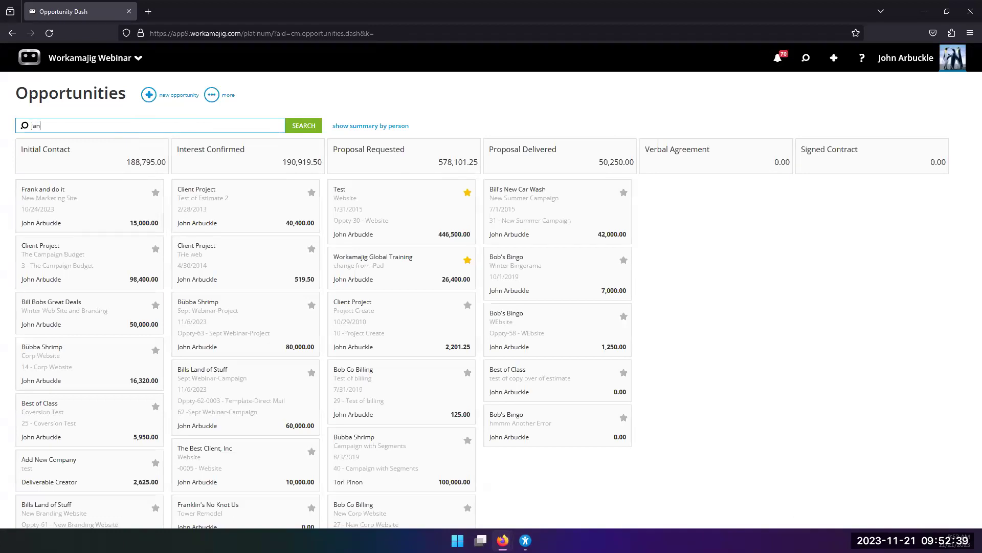
{"action": "key", "text": "Return"}
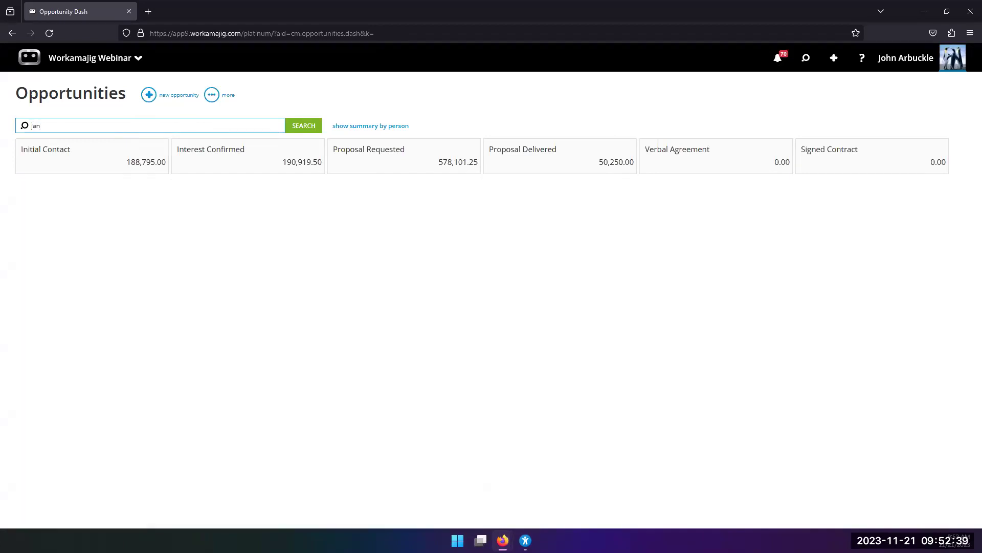
{"action": "key", "text": "BackSpace"}
{"action": "key", "text": "BackSpace"}
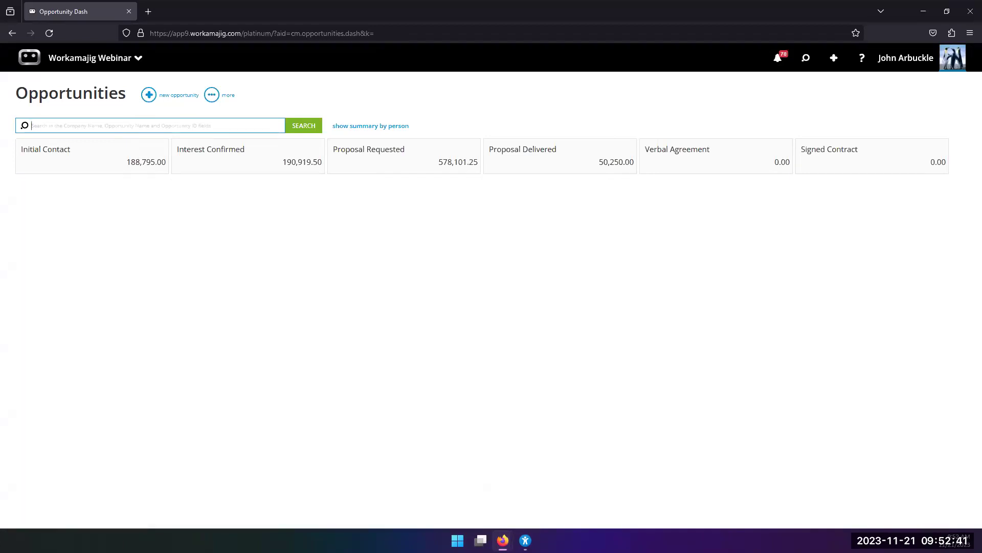
{"action": "type", "text": "stubb"}
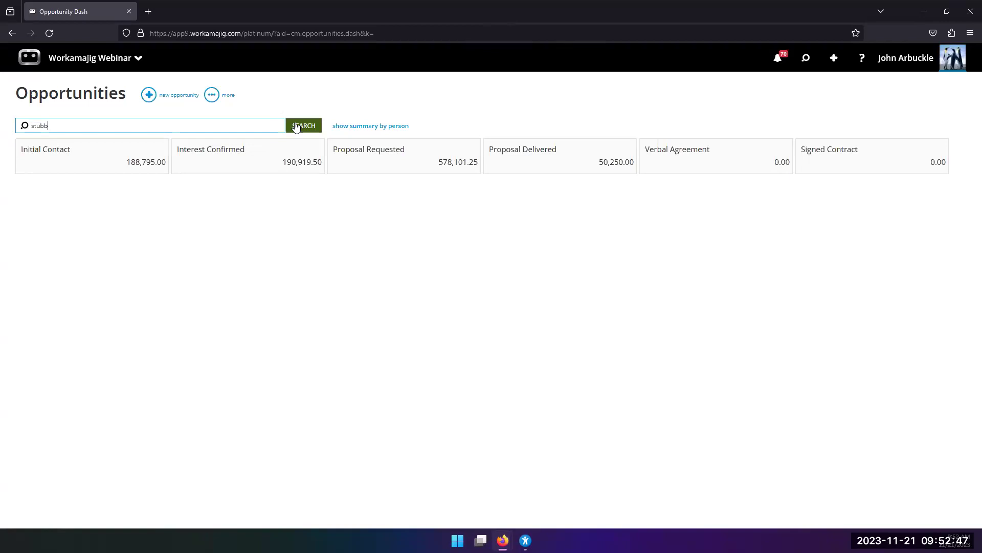
Open the Website opportunity from the Stubbins Associates contact and review its stage history.
{"action": "left_click", "coordinate": [805, 60]}
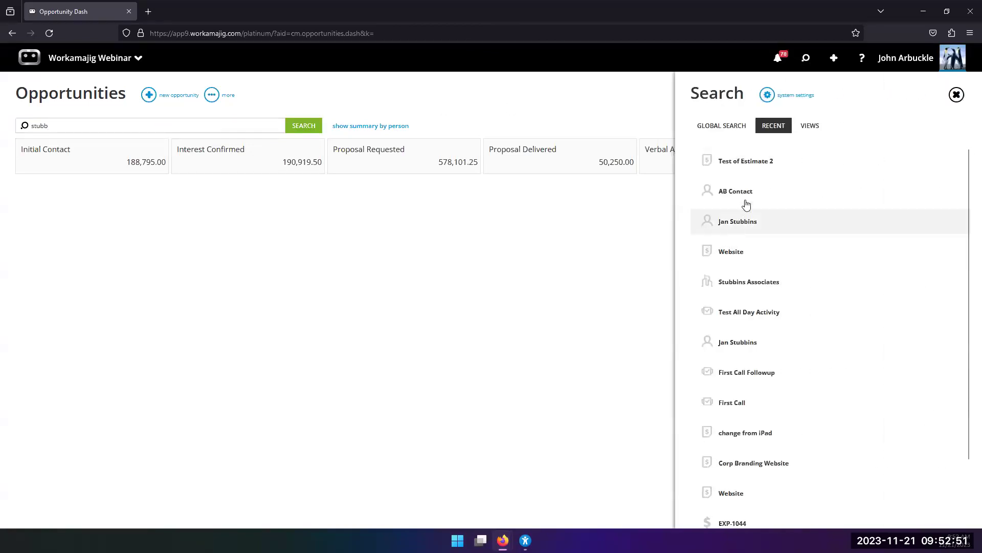
{"action": "left_click", "coordinate": [735, 228]}
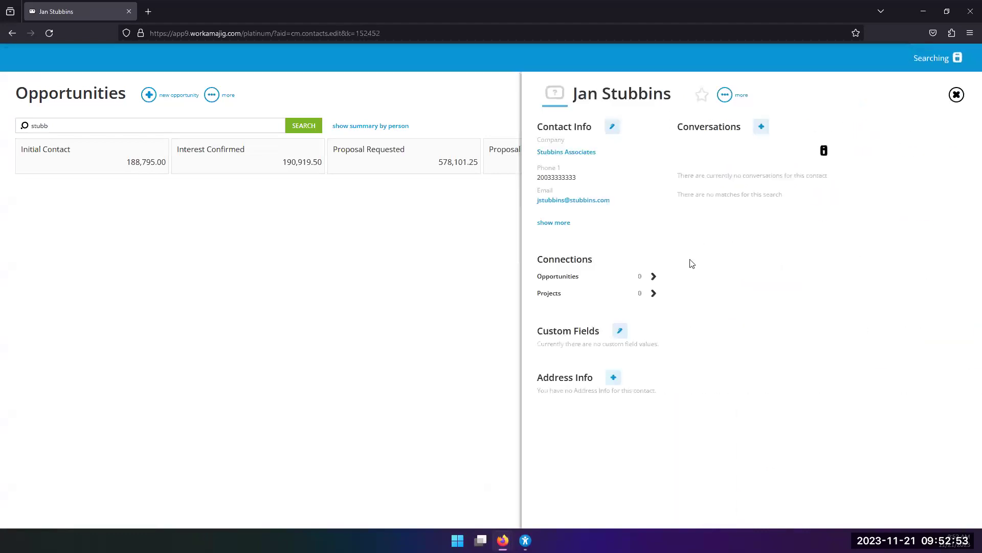
{"action": "left_click", "coordinate": [545, 276]}
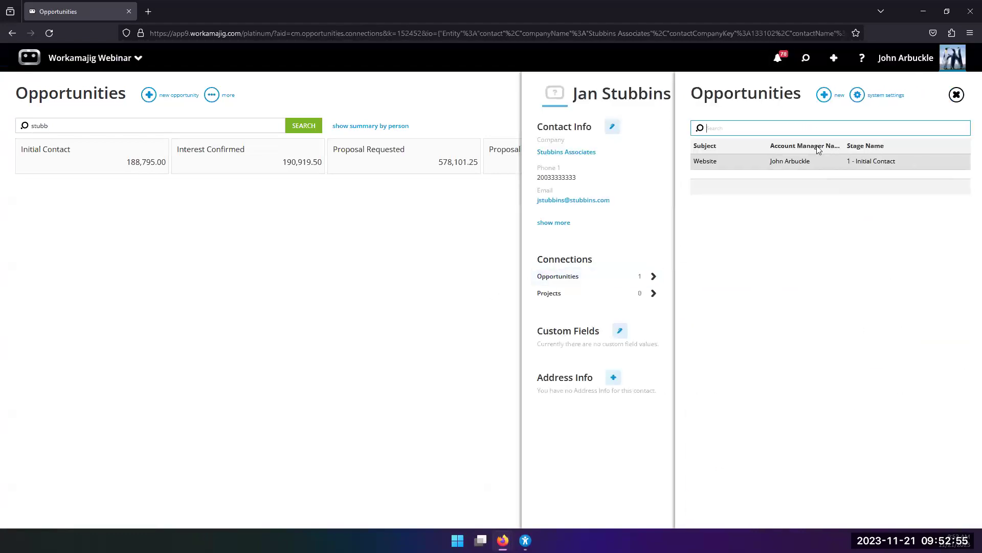
{"action": "left_click", "coordinate": [790, 163]}
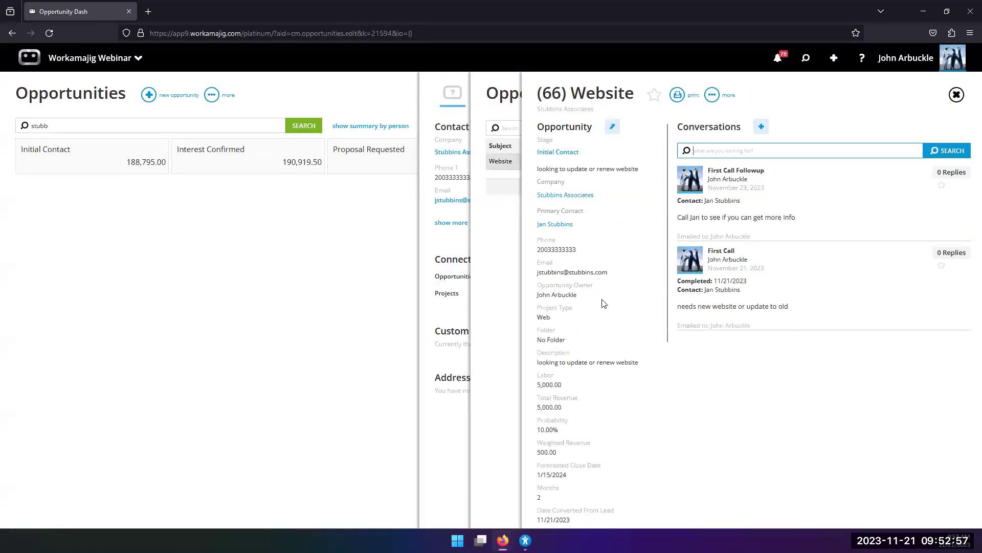
{"action": "scroll", "coordinate": [597, 205], "scroll_direction": "down", "scroll_amount": 3}
{"action": "scroll", "coordinate": [598, 206], "scroll_direction": "down", "scroll_amount": 3}
{"action": "scroll", "coordinate": [594, 207], "scroll_direction": "up", "scroll_amount": 3}
{"action": "scroll", "coordinate": [592, 208], "scroll_direction": "down", "scroll_amount": 1}
{"action": "scroll", "coordinate": [591, 210], "scroll_direction": "up", "scroll_amount": 2}
{"action": "scroll", "coordinate": [589, 211], "scroll_direction": "down", "scroll_amount": 2}
{"action": "scroll", "coordinate": [588, 213], "scroll_direction": "up", "scroll_amount": 1}
{"action": "scroll", "coordinate": [590, 213], "scroll_direction": "up", "scroll_amount": 3}
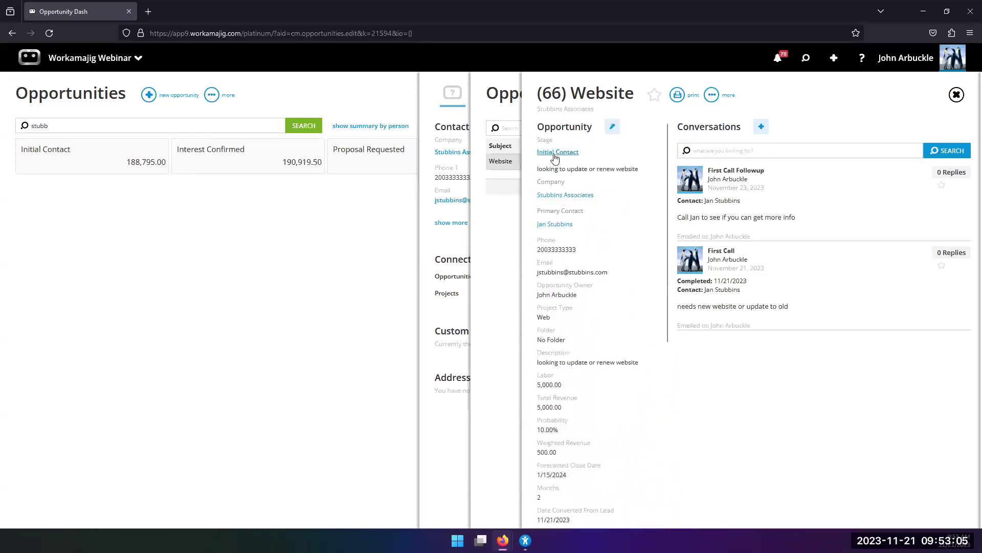
{"action": "left_click", "coordinate": [557, 153]}
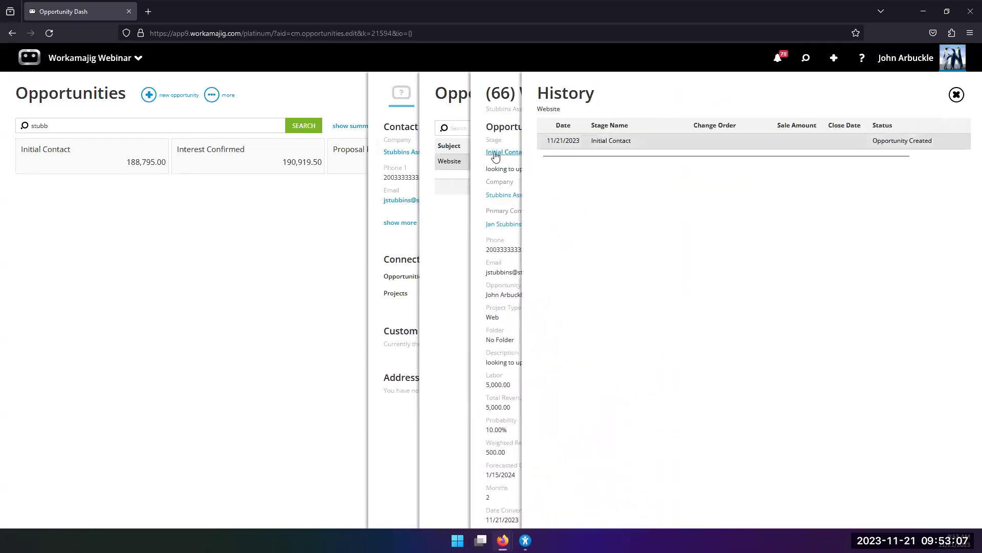
{"action": "left_click", "coordinate": [495, 156]}
Change the Website opportunity's Stage to Proposal Requested and save.
{"action": "left_click", "coordinate": [612, 126]}
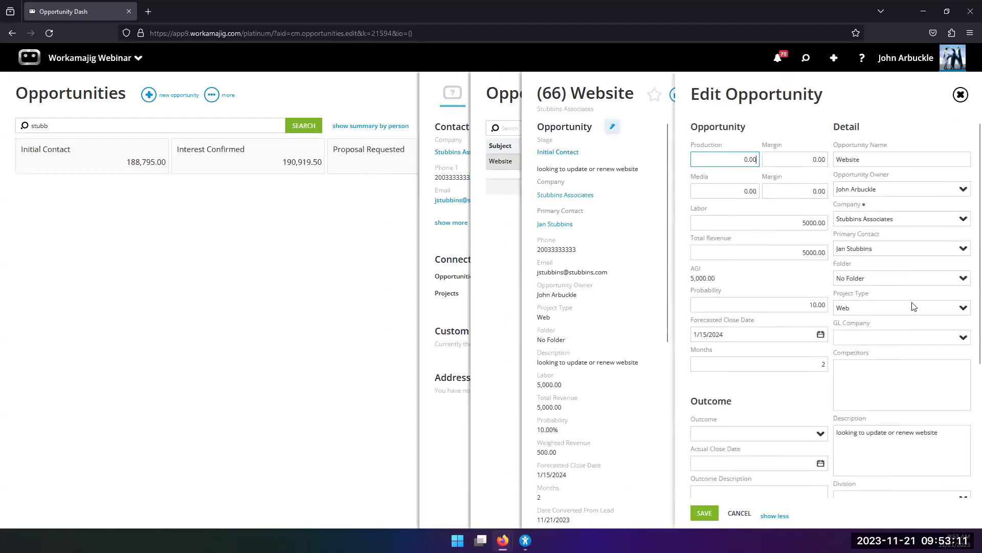
{"action": "scroll", "coordinate": [914, 317], "scroll_direction": "down", "scroll_amount": 3}
{"action": "left_click", "coordinate": [951, 436]}
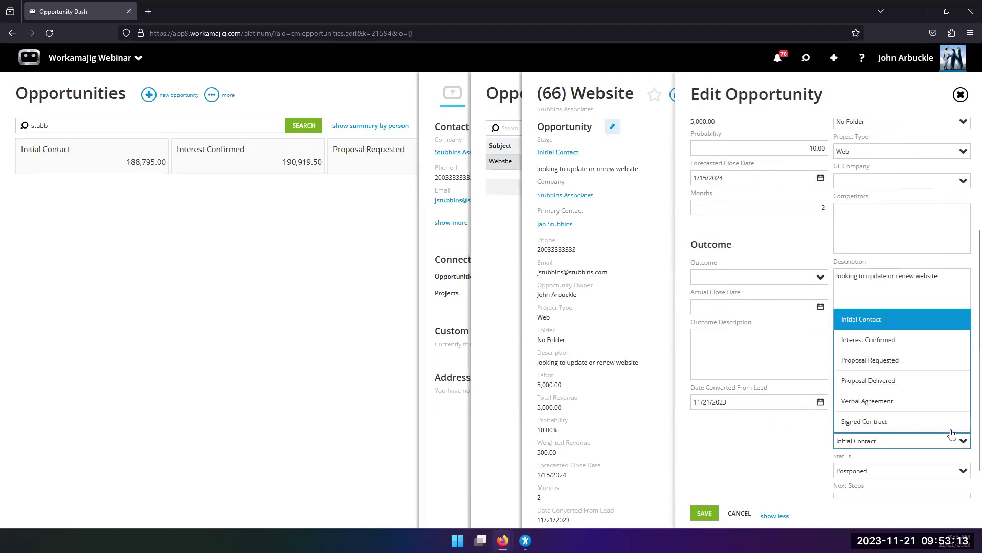
{"action": "left_click", "coordinate": [868, 361]}
{"action": "left_click", "coordinate": [704, 513]}
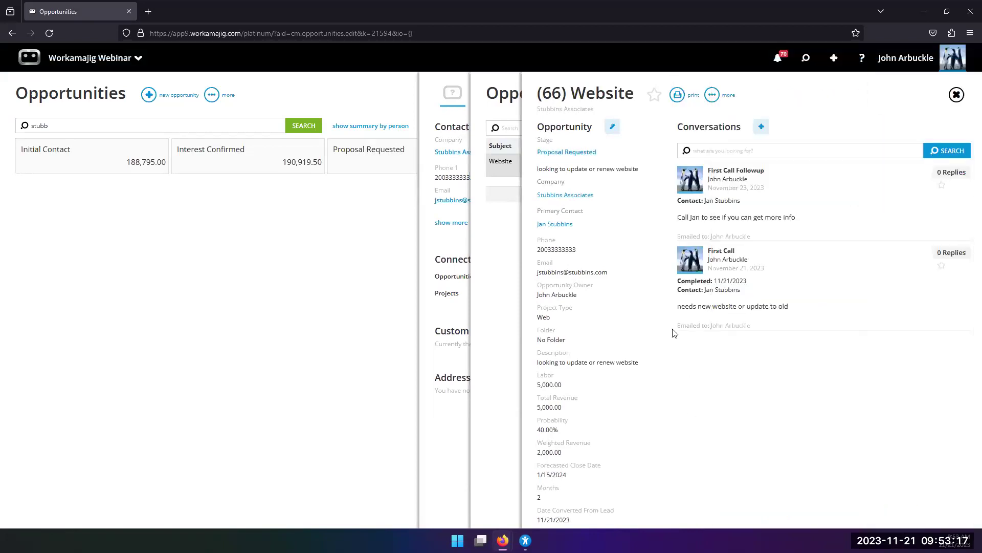
{"action": "scroll", "coordinate": [580, 348], "scroll_direction": "down", "scroll_amount": 6}
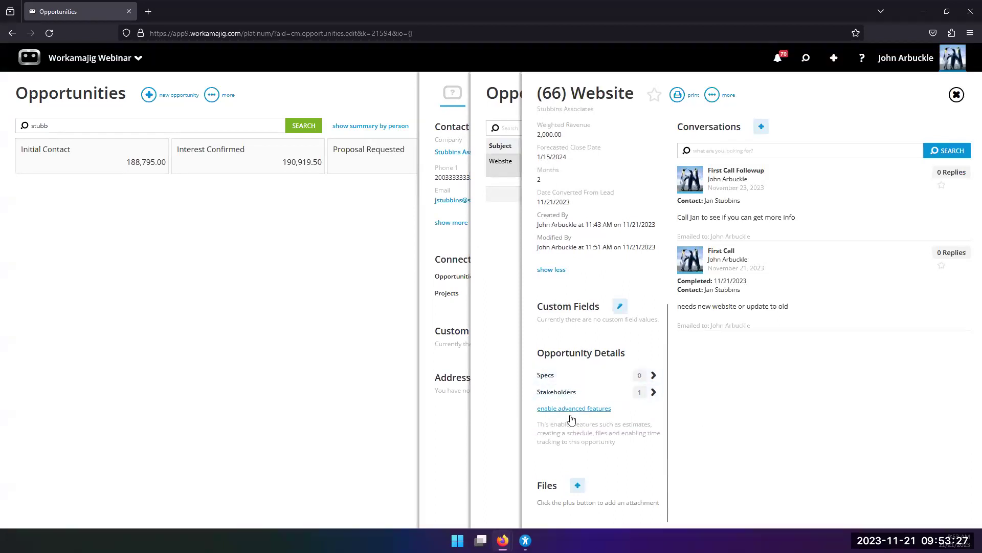
Create a project from the Website opportunity using the T-Web template and Sale OPp status.
{"action": "left_click", "coordinate": [569, 410]}
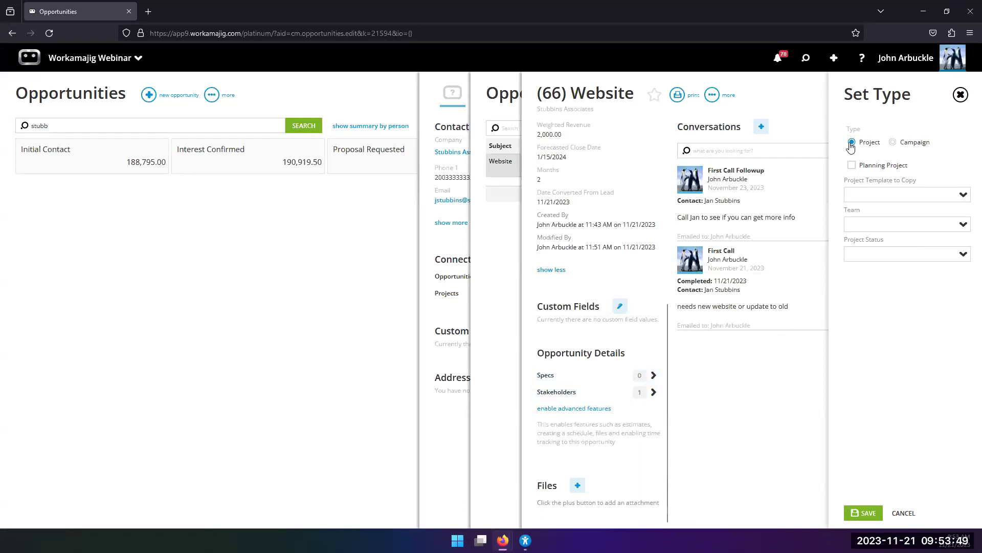
{"action": "left_click", "coordinate": [962, 201]}
{"action": "scroll", "coordinate": [888, 348], "scroll_direction": "down", "scroll_amount": 5}
{"action": "scroll", "coordinate": [885, 357], "scroll_direction": "up", "scroll_amount": 2}
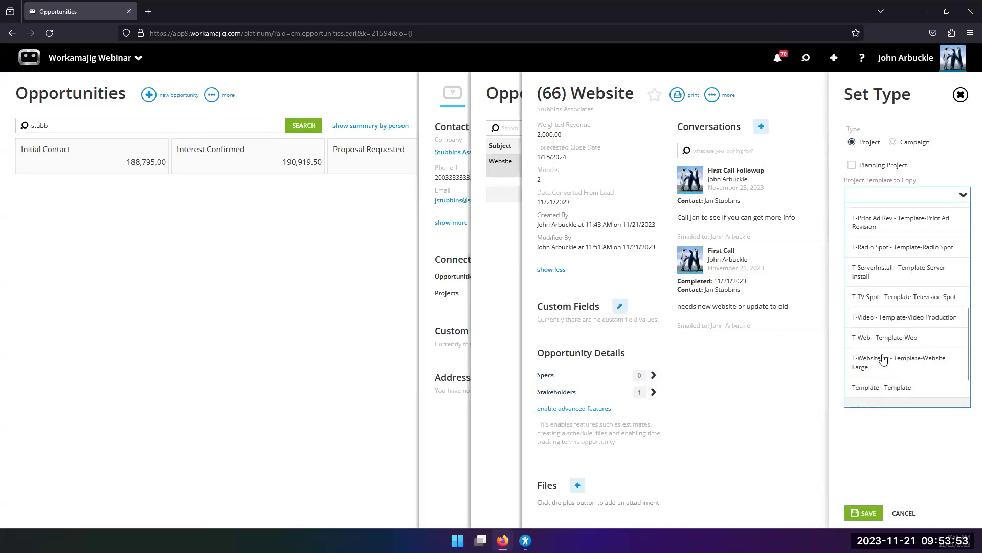
{"action": "left_click", "coordinate": [871, 340]}
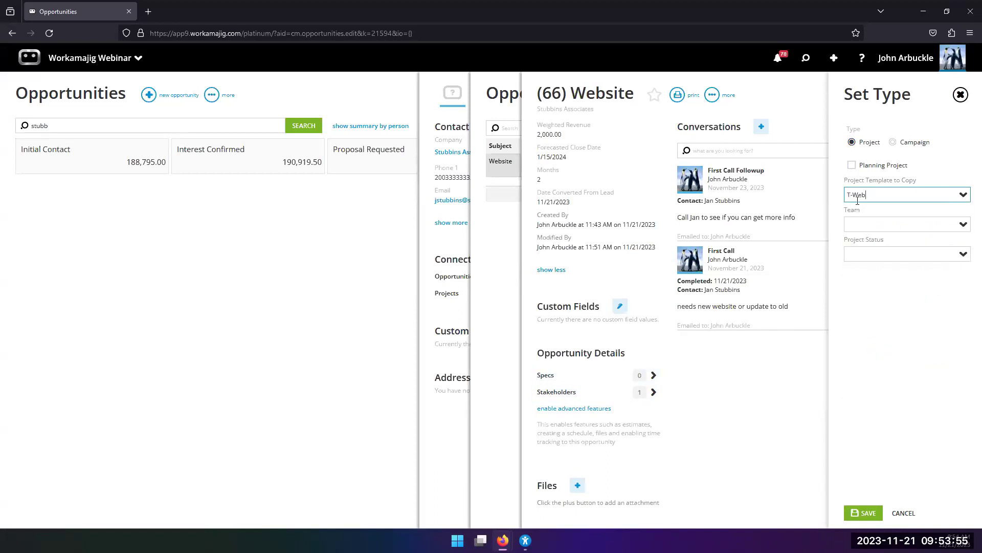
{"action": "left_click", "coordinate": [961, 225]}
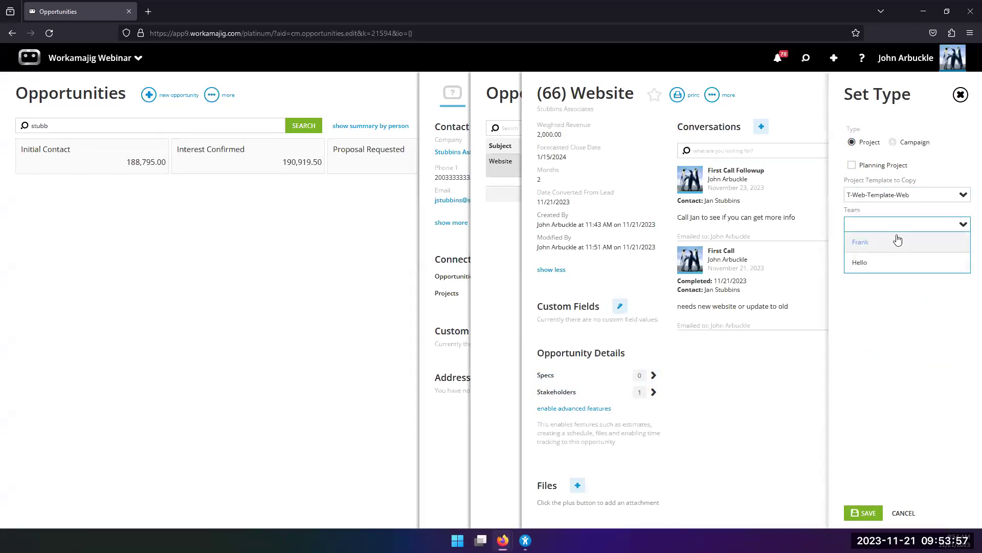
{"action": "left_click", "coordinate": [927, 318]}
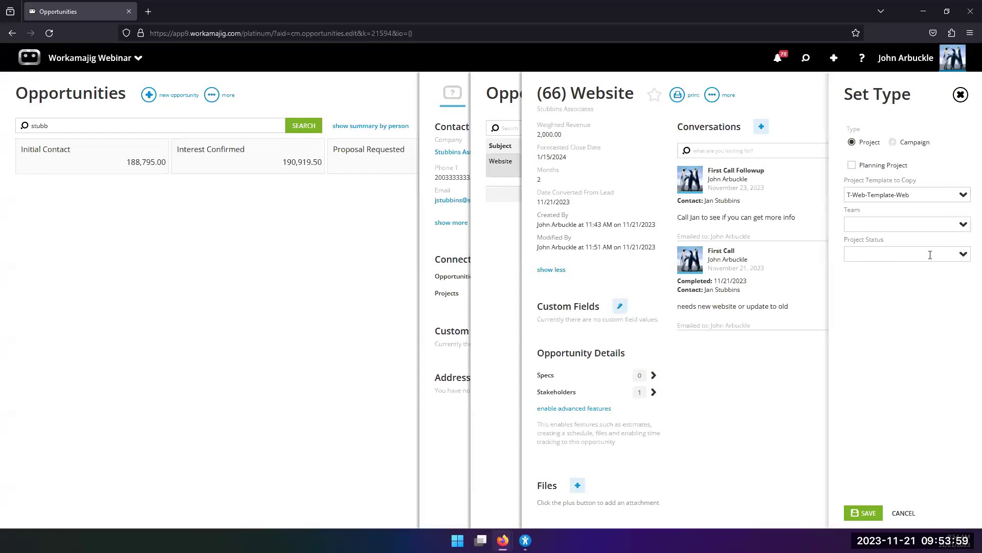
{"action": "left_click", "coordinate": [963, 255]}
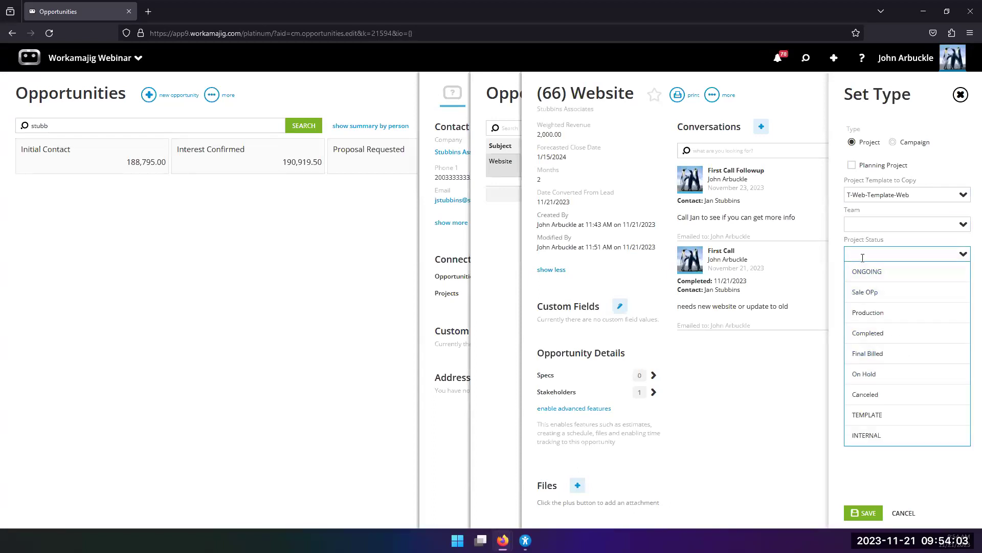
{"action": "left_click", "coordinate": [865, 293]}
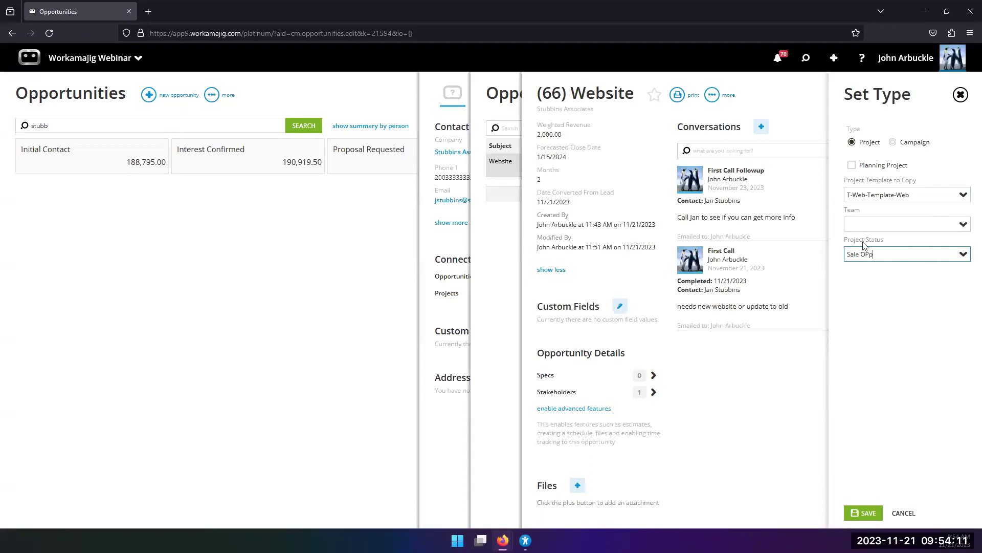
{"action": "left_click", "coordinate": [869, 513]}
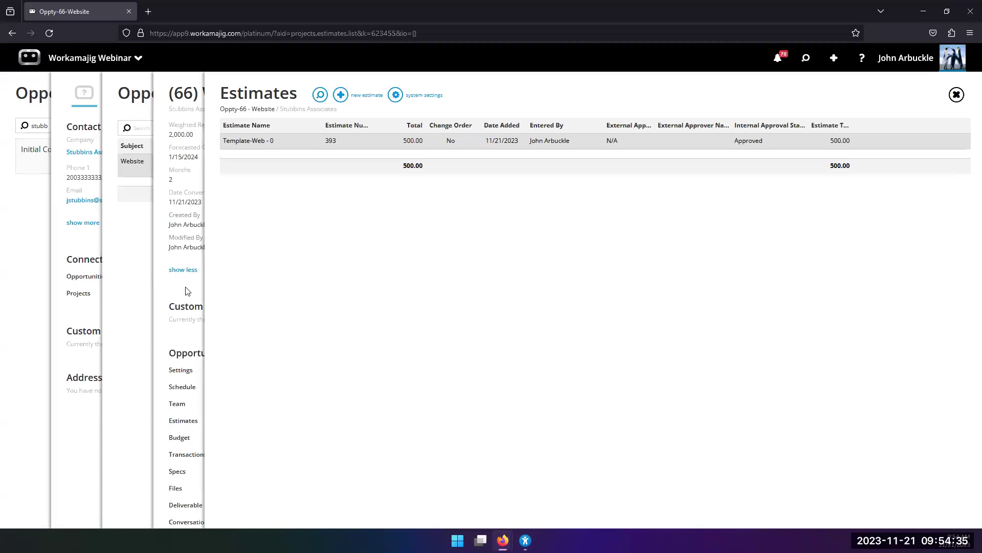
Close the Estimates list and return to the Website opportunity's main page.
{"action": "left_click", "coordinate": [186, 291]}
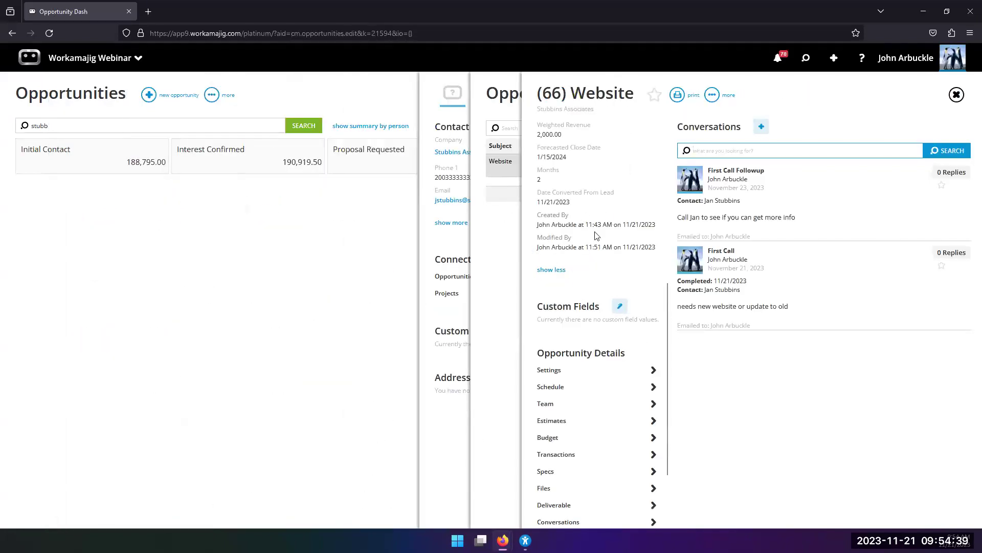
{"action": "scroll", "coordinate": [587, 297], "scroll_direction": "down", "scroll_amount": 2}
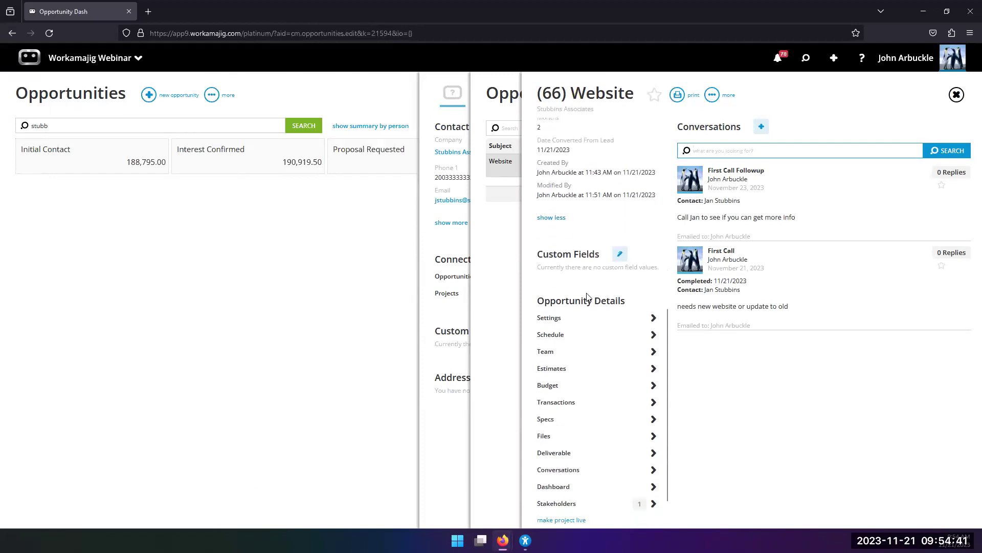
{"action": "scroll", "coordinate": [587, 297], "scroll_direction": "up", "scroll_amount": 4}
{"action": "scroll", "coordinate": [588, 297], "scroll_direction": "down", "scroll_amount": 4}
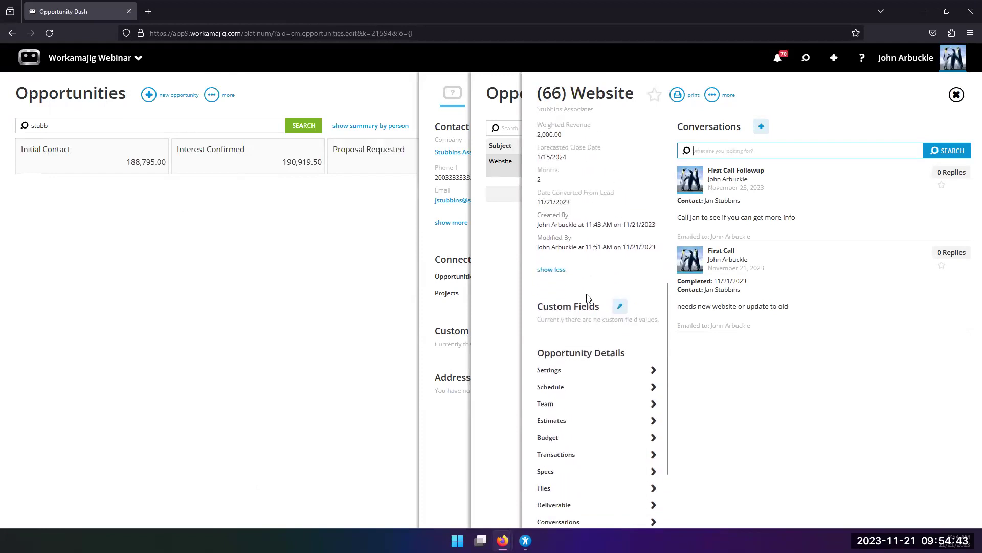
{"action": "scroll", "coordinate": [577, 373], "scroll_direction": "down", "scroll_amount": 2}
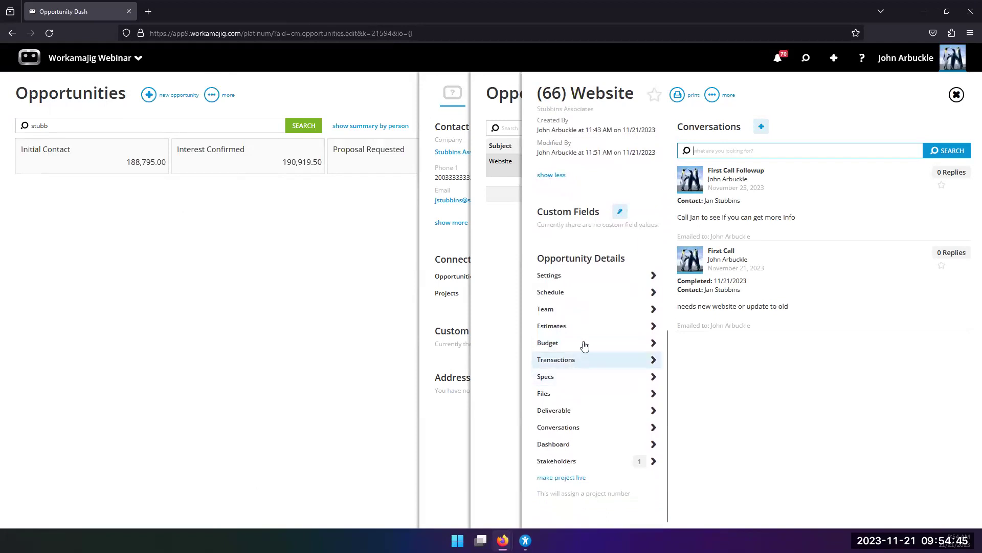
{"action": "scroll", "coordinate": [573, 326], "scroll_direction": "up", "scroll_amount": 2}
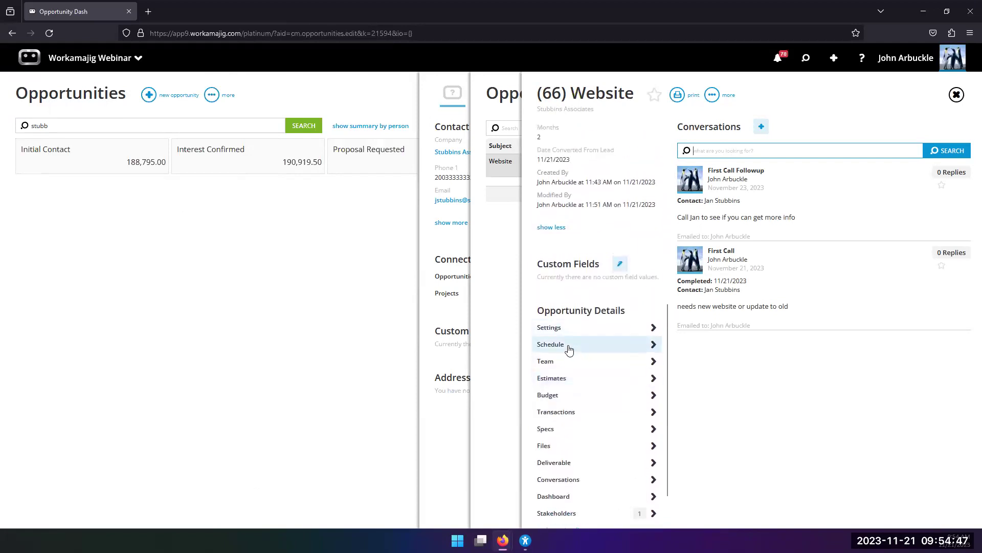
Check the project's Billing Options, keeping Service as the Get Labor Rate From source.
{"action": "left_click", "coordinate": [568, 329]}
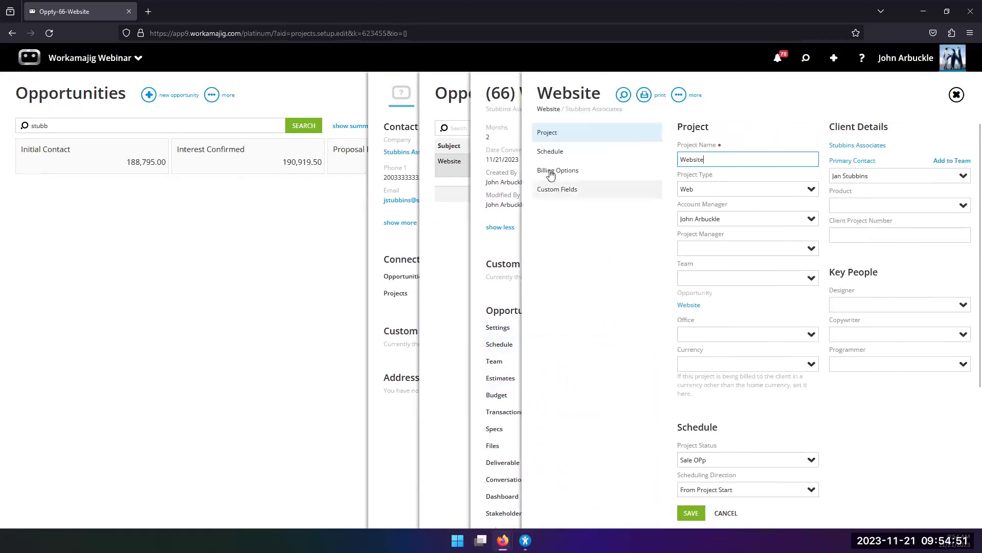
{"action": "left_click", "coordinate": [546, 170]}
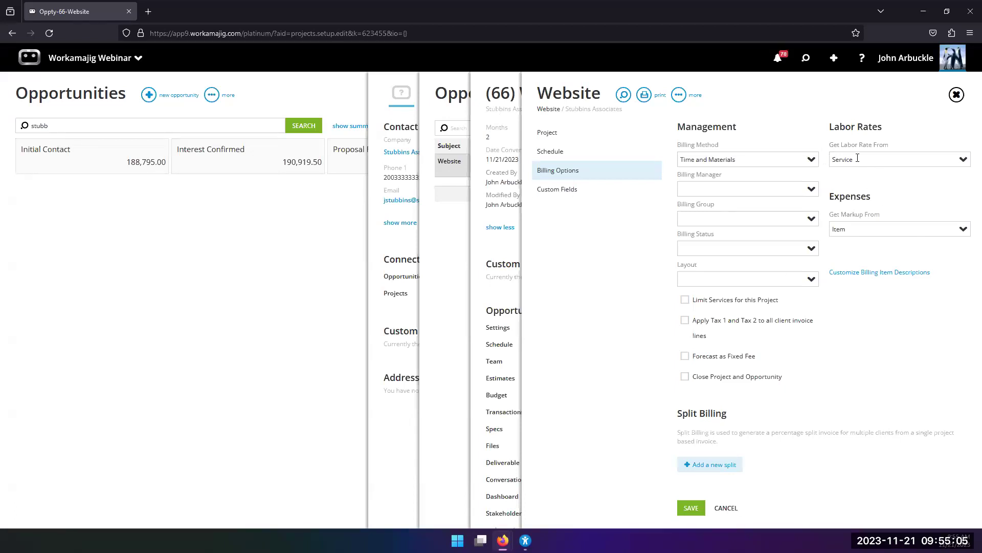
{"action": "left_click", "coordinate": [961, 159]}
{"action": "left_click", "coordinate": [822, 123]}
{"action": "left_click", "coordinate": [513, 247]}
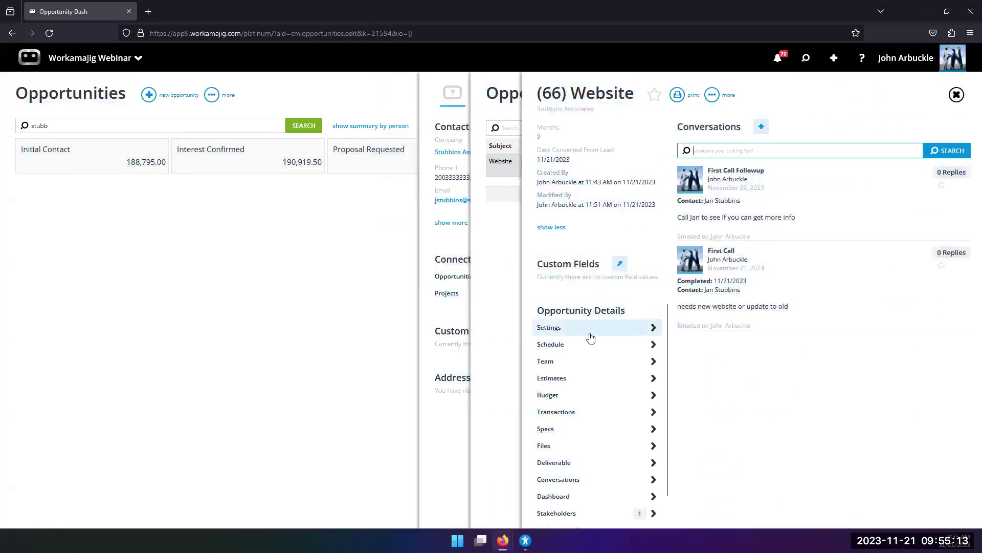
{"action": "left_click", "coordinate": [589, 331]}
Open the Oppty-66 schedule showing Concept Development through Project Management tasks from 1/15/2024.
{"action": "left_click", "coordinate": [503, 347]}
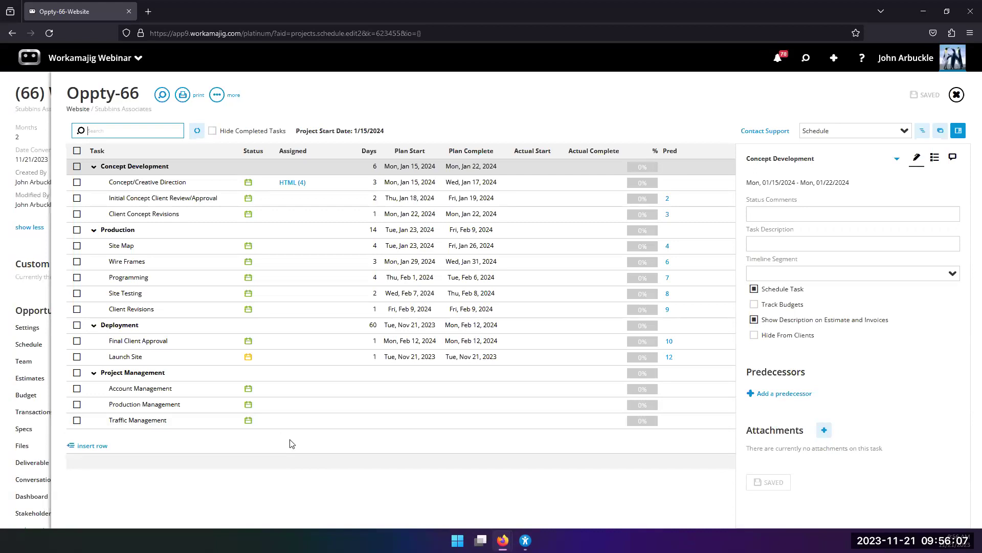
Close the project schedule and reopen the '(66) Website' opportunity from the contact's Opportunities list.
{"action": "left_click", "coordinate": [956, 95]}
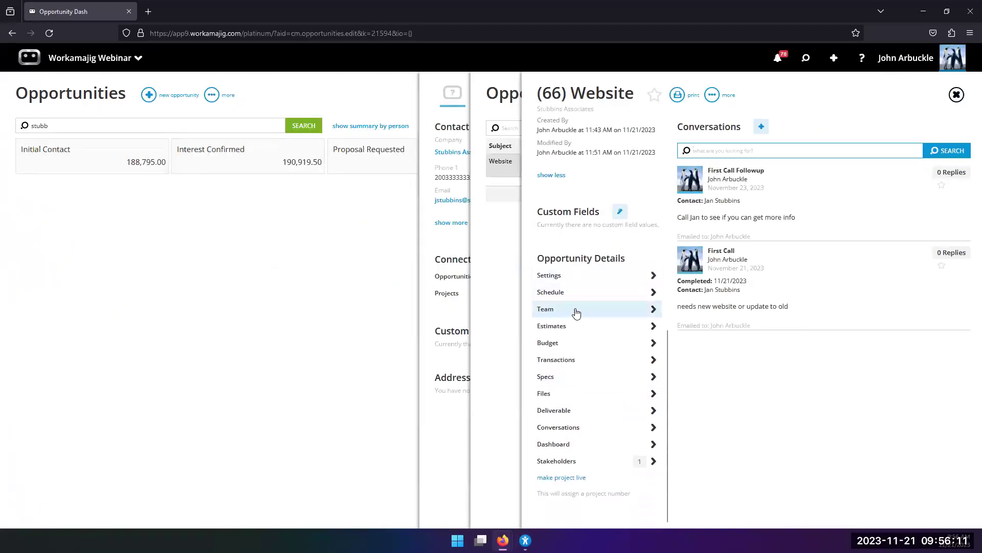
{"action": "scroll", "coordinate": [582, 328], "scroll_direction": "down", "scroll_amount": 1}
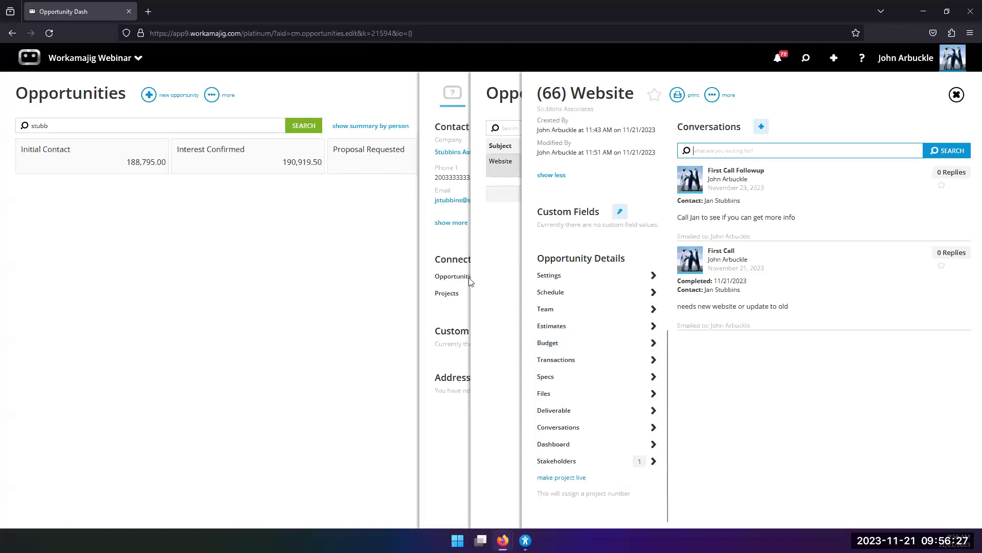
{"action": "left_click", "coordinate": [457, 240]}
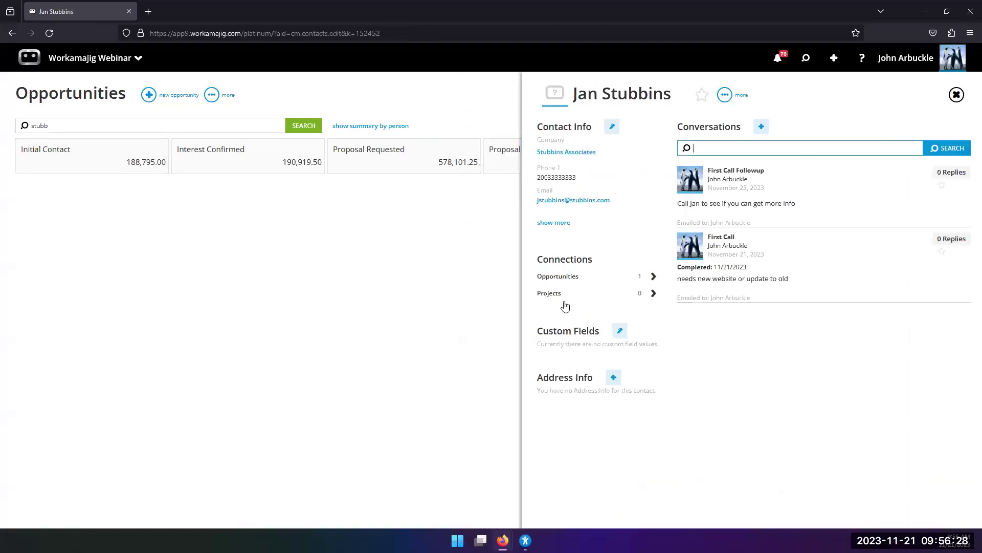
{"action": "left_click", "coordinate": [573, 277]}
{"action": "left_click", "coordinate": [763, 171]}
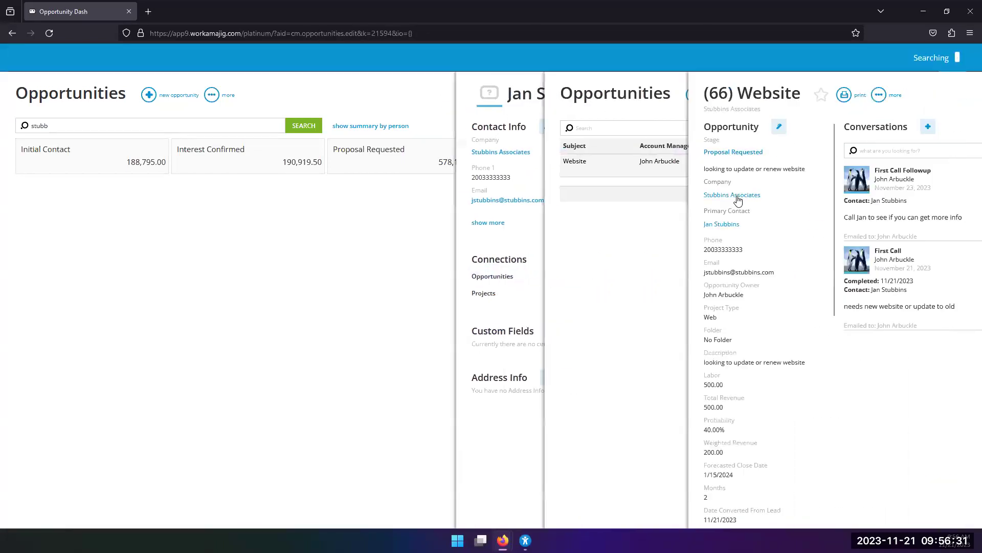
{"action": "scroll", "coordinate": [589, 368], "scroll_direction": "down", "scroll_amount": 10}
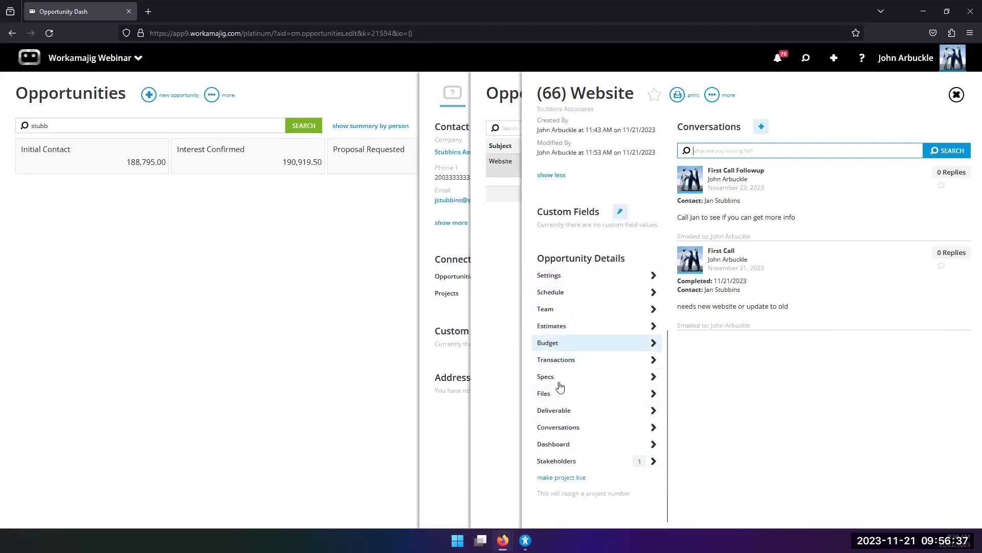
{"action": "left_click", "coordinate": [556, 428]}
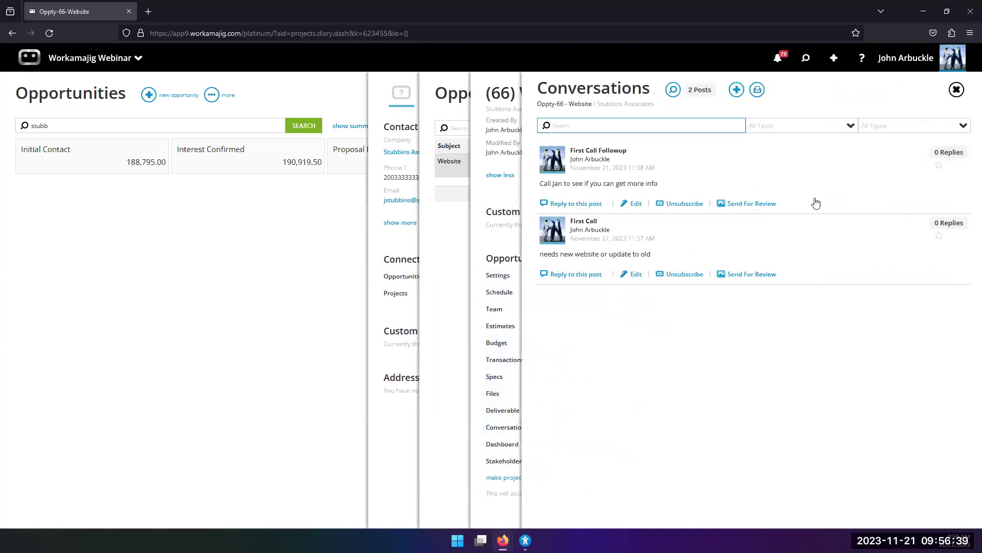
{"action": "left_click", "coordinate": [498, 235]}
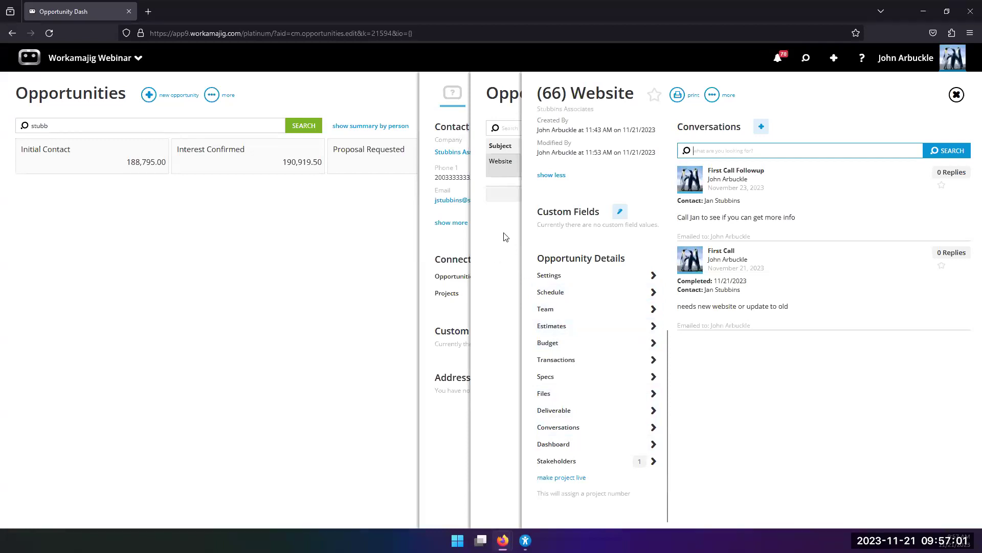
Open estimate 393 Template-Web from the Estimates list and unapprove it.
{"action": "left_click", "coordinate": [553, 325]}
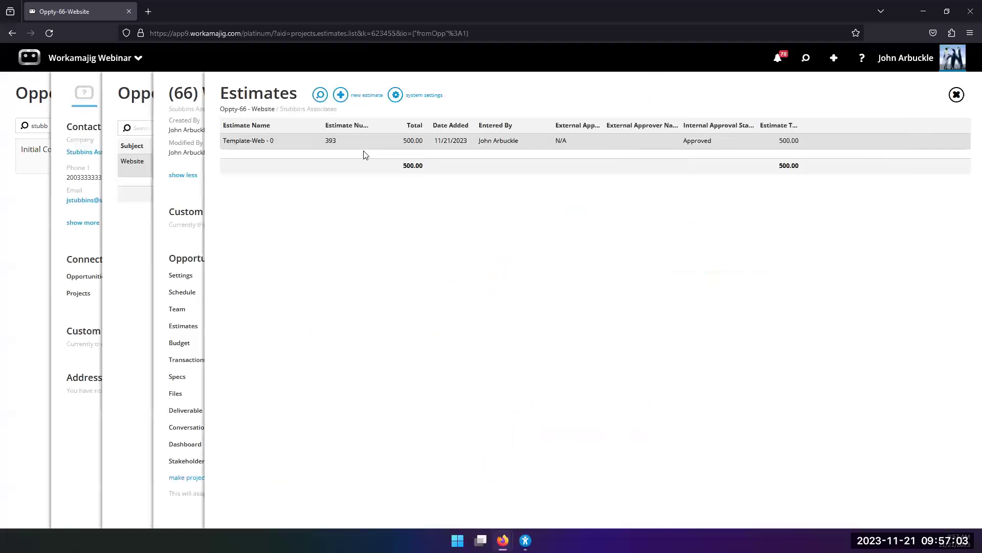
{"action": "left_click", "coordinate": [366, 143]}
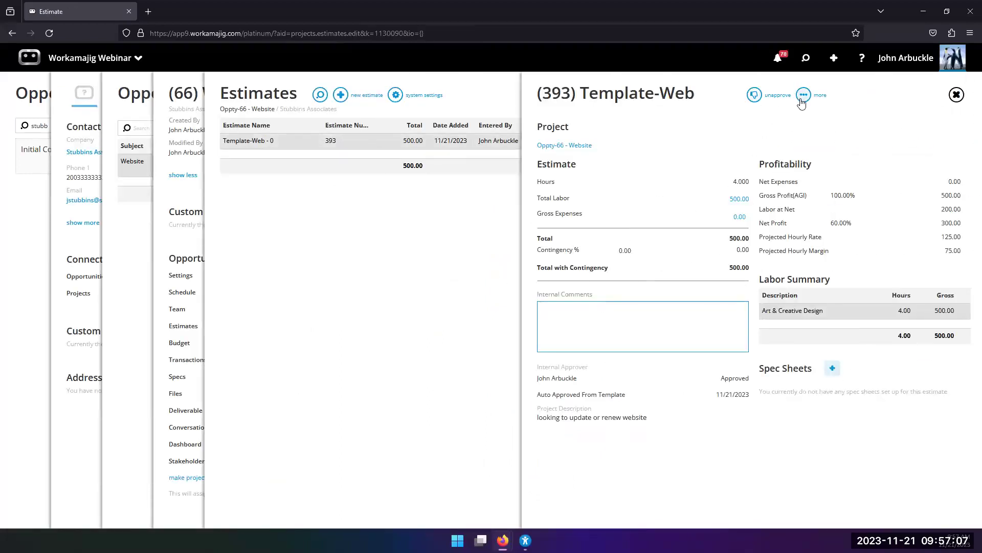
{"action": "left_click", "coordinate": [755, 96]}
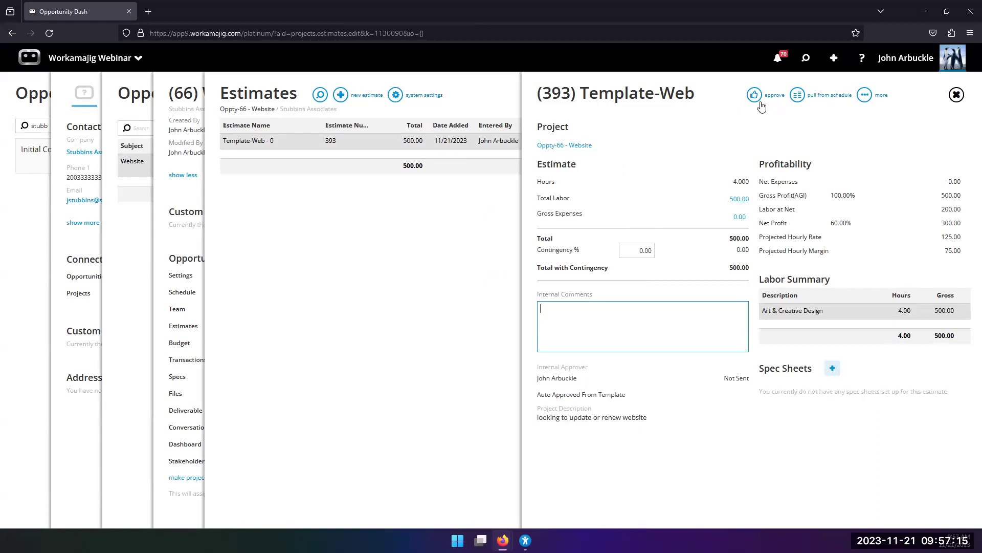
Preview the estimate as a printable PDF, then close back to the Estimates list.
{"action": "left_click", "coordinate": [865, 95]}
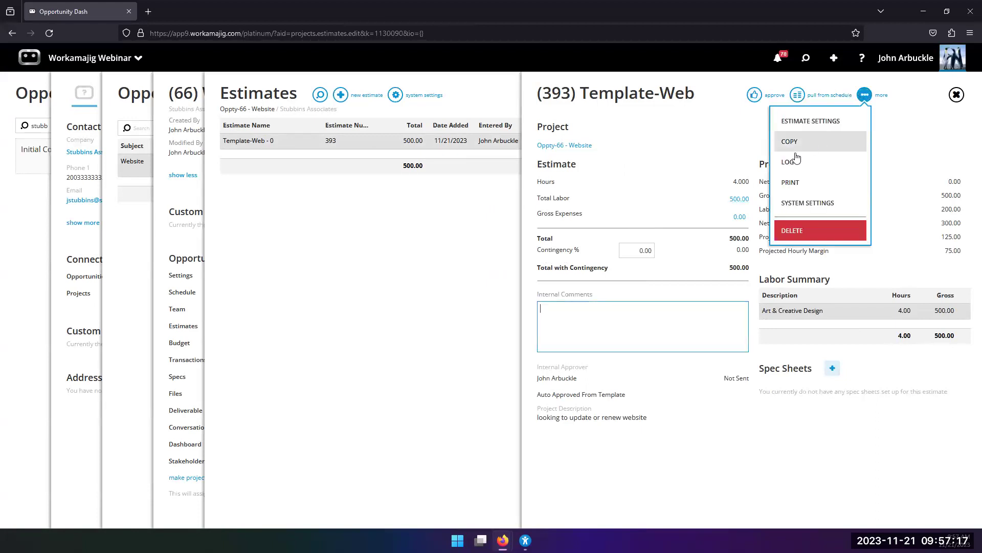
{"action": "left_click", "coordinate": [796, 183]}
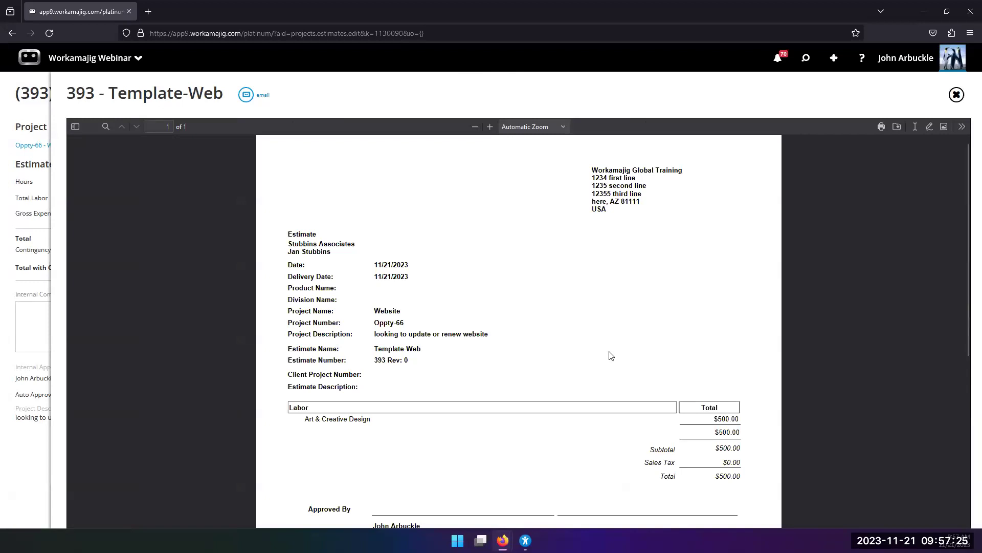
{"action": "left_click", "coordinate": [956, 94]}
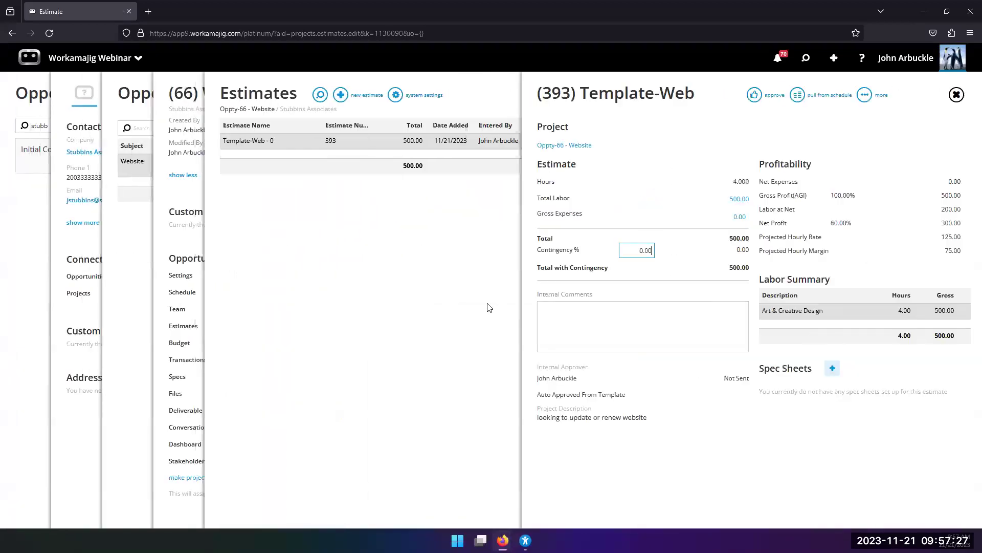
{"action": "left_click", "coordinate": [469, 309]}
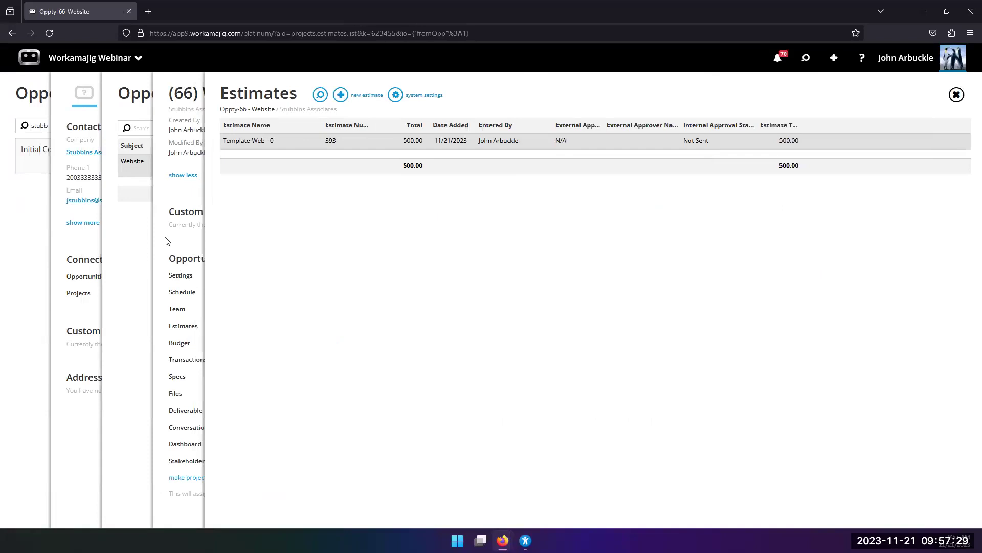
Close the Estimates list and scroll through the '(66) Website' opportunity fields and Opportunity Details.
{"action": "left_click", "coordinate": [166, 241]}
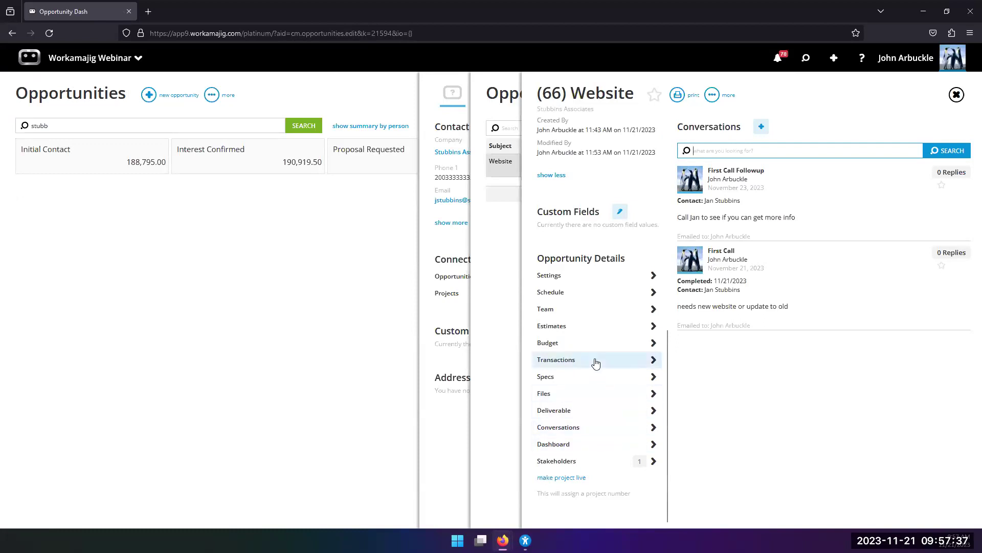
{"action": "scroll", "coordinate": [603, 409], "scroll_direction": "up", "scroll_amount": 3}
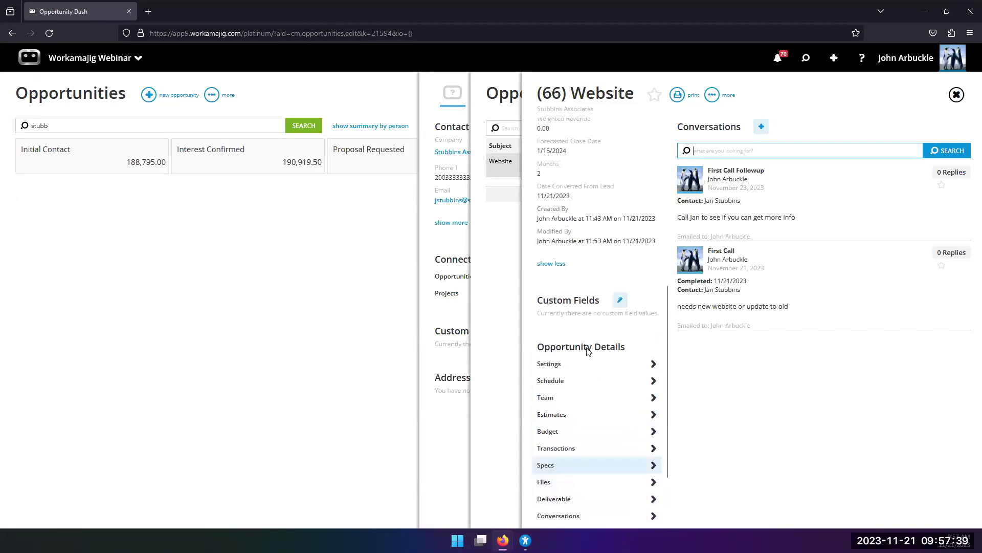
{"action": "scroll", "coordinate": [591, 278], "scroll_direction": "up", "scroll_amount": 6}
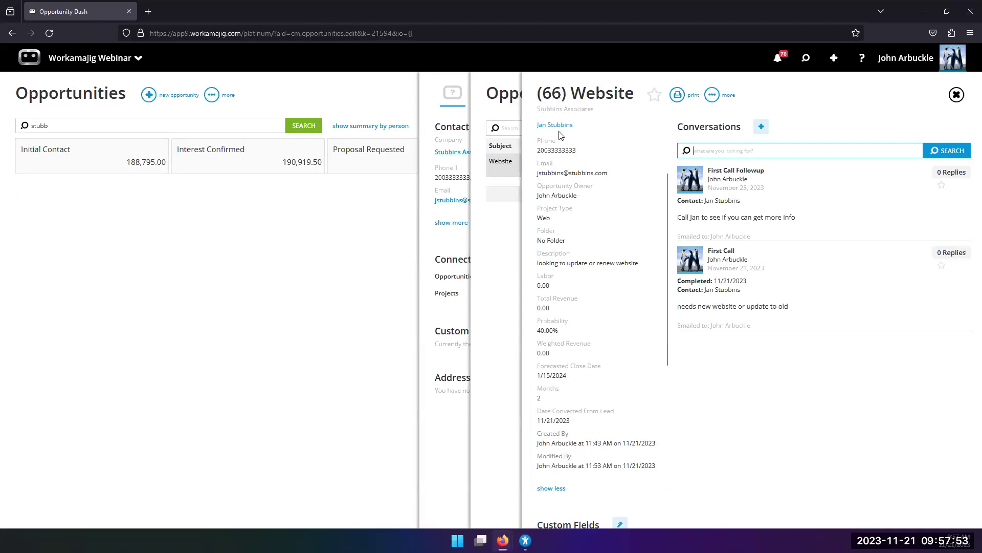
{"action": "scroll", "coordinate": [617, 432], "scroll_direction": "down", "scroll_amount": 6}
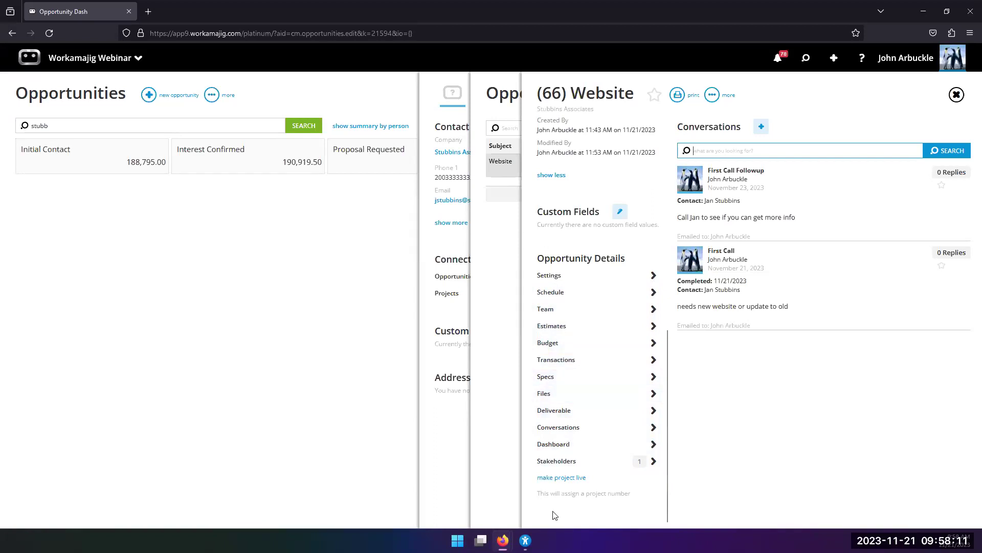
Start making the opportunity live and review the expanded Go Live form fields.
{"action": "left_click", "coordinate": [555, 479]}
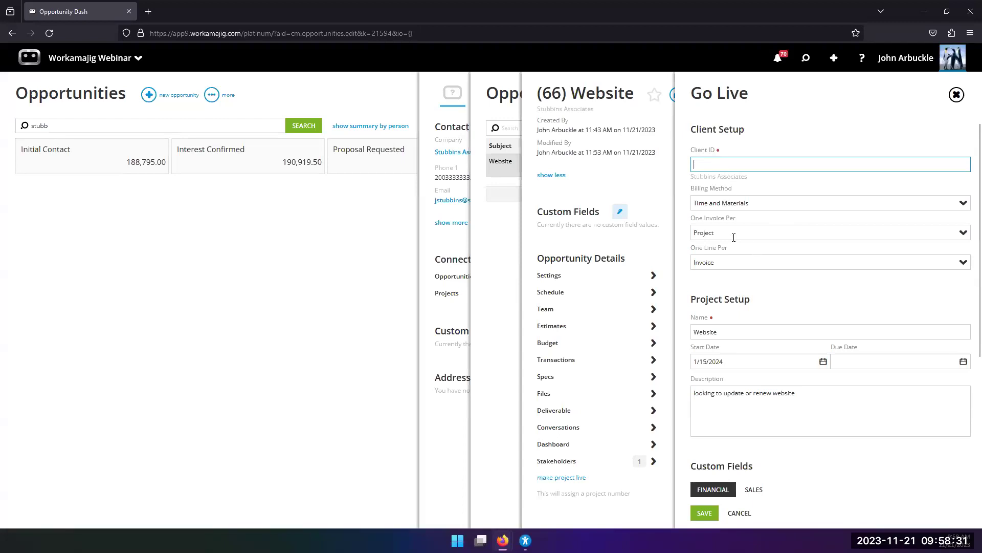
{"action": "scroll", "coordinate": [734, 237], "scroll_direction": "down", "scroll_amount": 2}
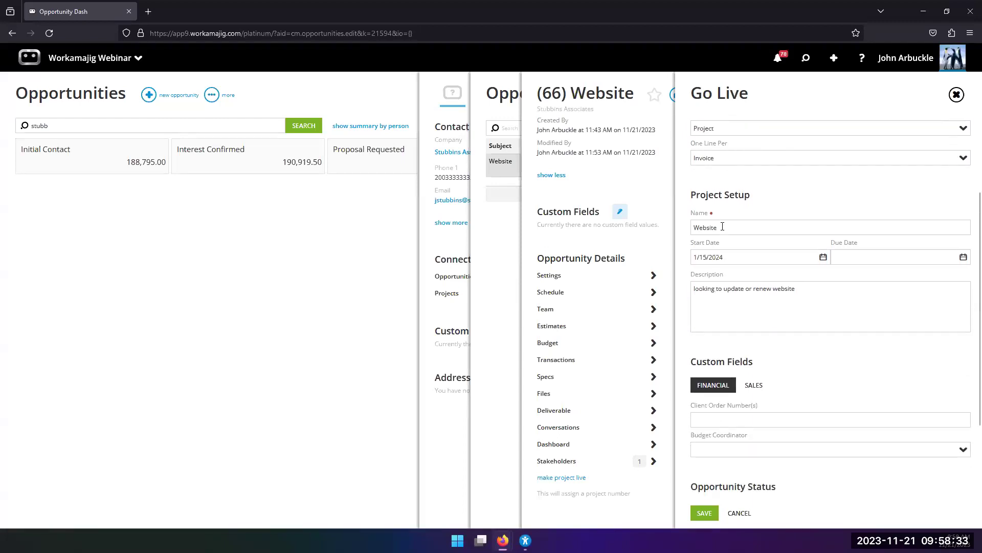
{"action": "scroll", "coordinate": [736, 240], "scroll_direction": "down", "scroll_amount": 2}
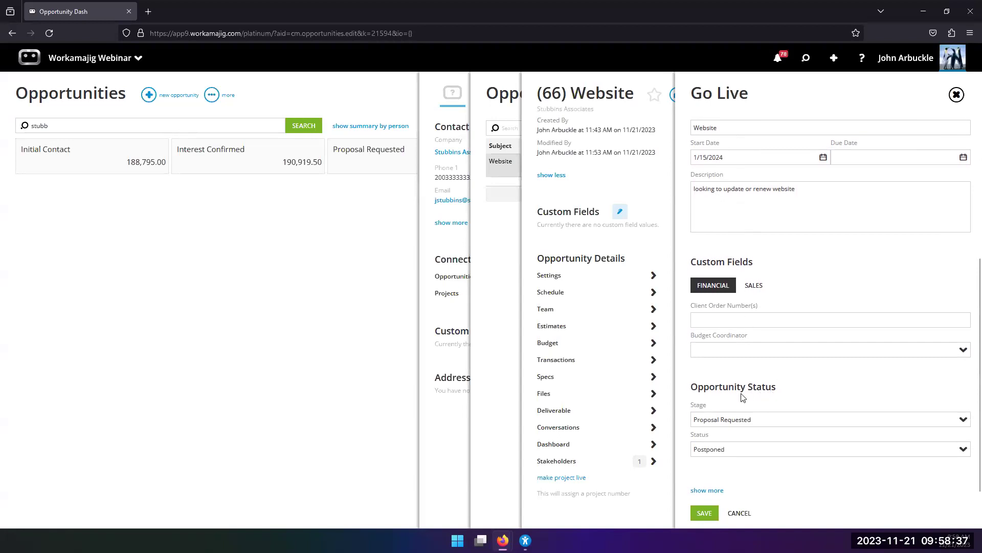
{"action": "left_click", "coordinate": [694, 491]}
{"action": "scroll", "coordinate": [811, 366], "scroll_direction": "down", "scroll_amount": 7}
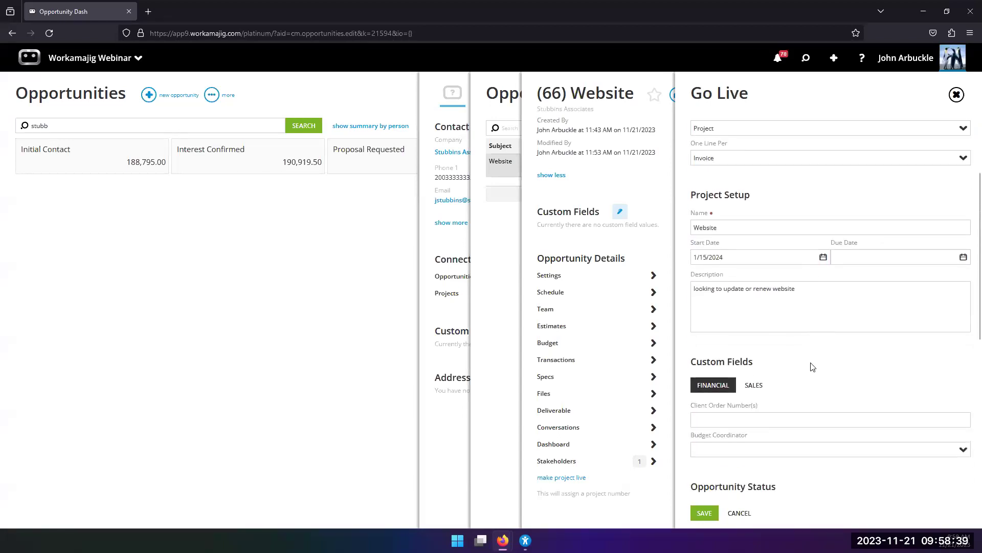
{"action": "scroll", "coordinate": [804, 367], "scroll_direction": "down", "scroll_amount": 2}
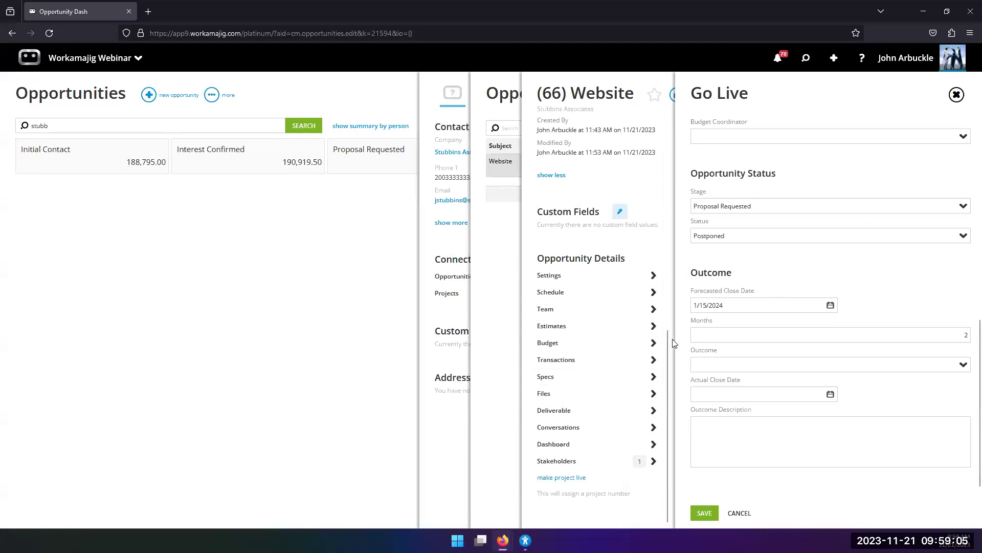
{"action": "scroll", "coordinate": [813, 335], "scroll_direction": "up", "scroll_amount": 5}
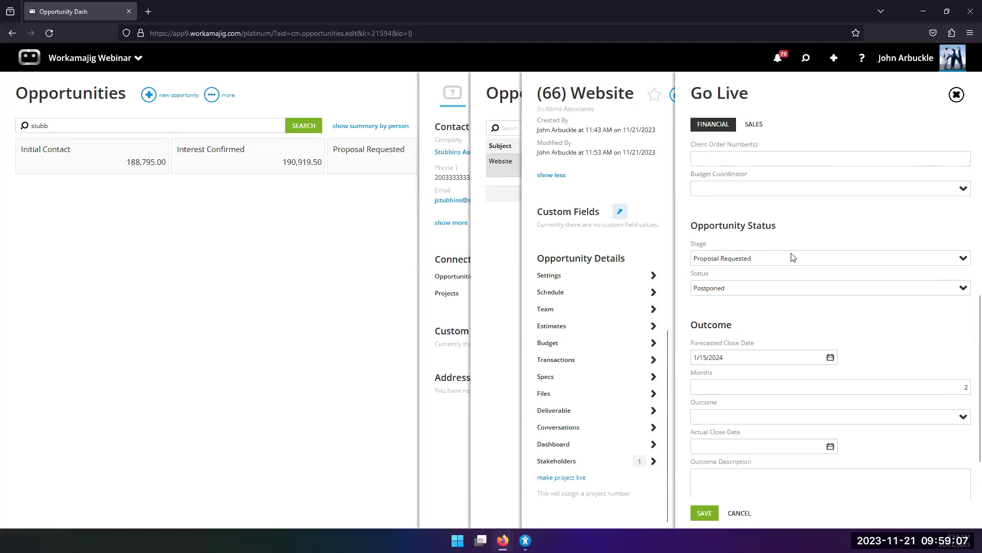
{"action": "scroll", "coordinate": [781, 361], "scroll_direction": "up", "scroll_amount": 5}
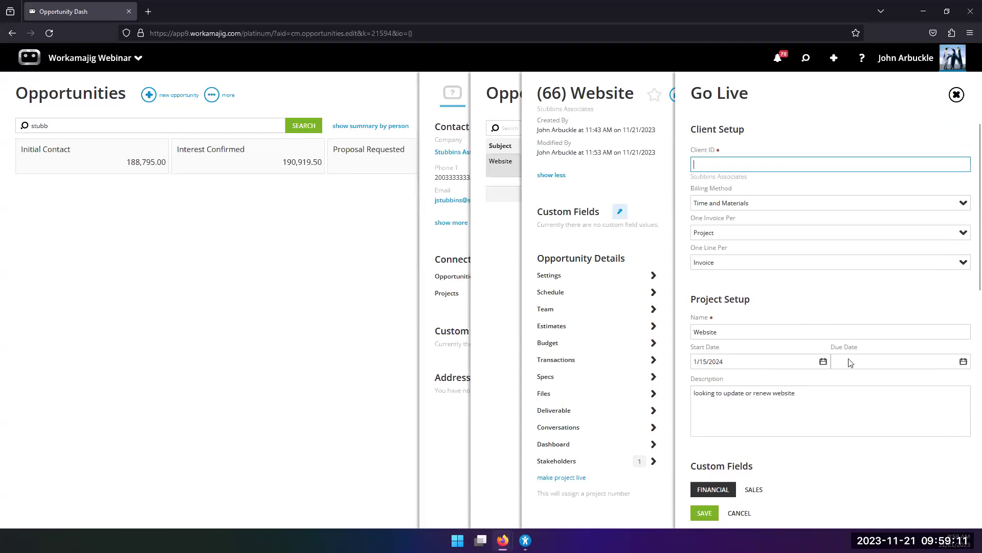
{"action": "scroll", "coordinate": [737, 382], "scroll_direction": "down", "scroll_amount": 3}
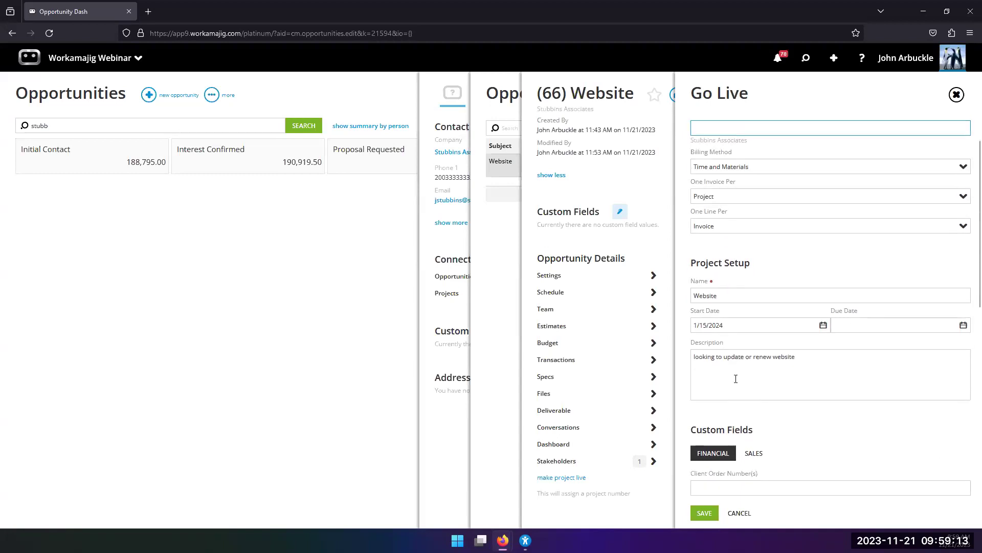
Supply the required Client ID and save, creating project 0036 - Website.
{"action": "left_click", "coordinate": [704, 513]}
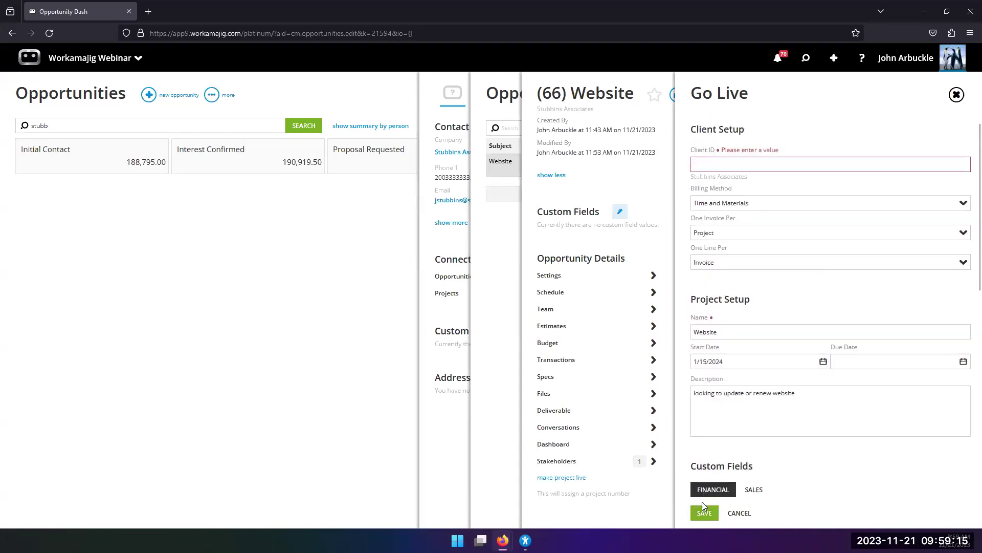
{"action": "type", "text": "S"}
{"action": "key", "text": "BackSpace"}
{"action": "type", "text": "ubb"}
{"action": "key", "text": "Return"}
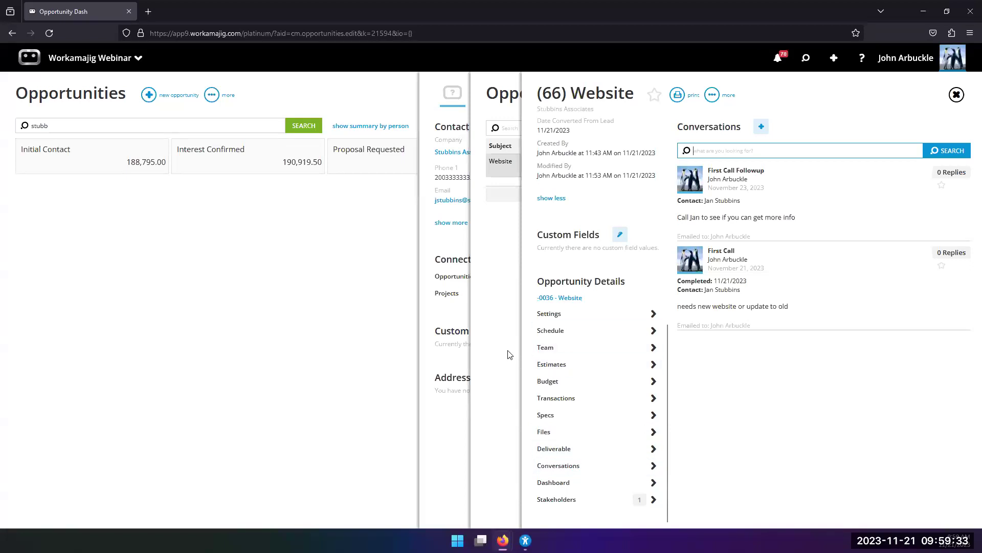
{"action": "left_click", "coordinate": [563, 298]}
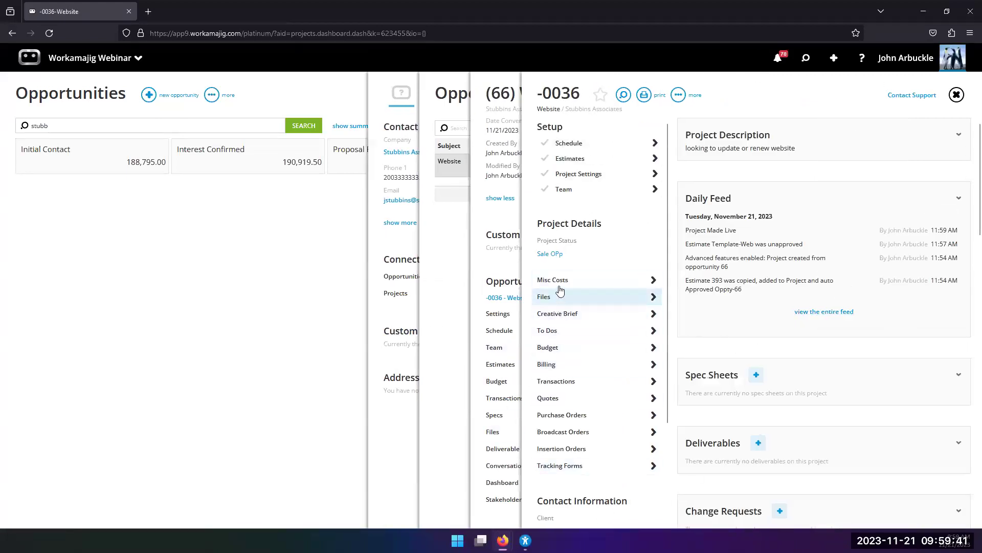
{"action": "left_click", "coordinate": [552, 255]}
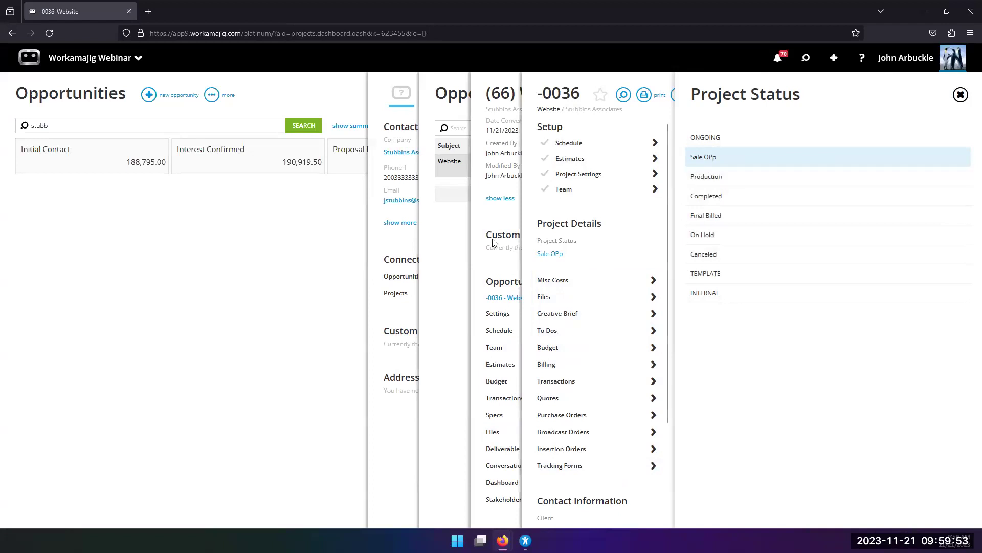
{"action": "left_click", "coordinate": [614, 177]}
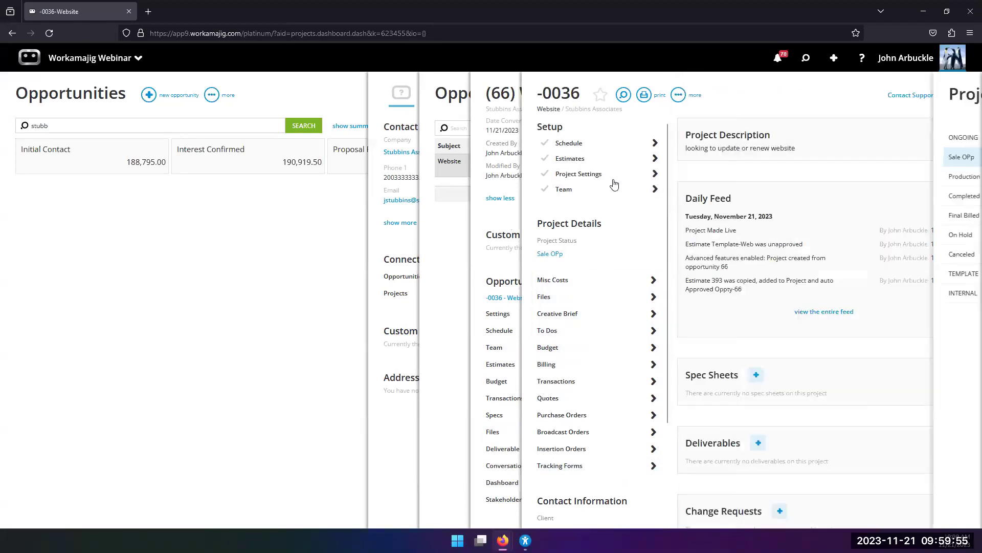
{"action": "scroll", "coordinate": [736, 494], "scroll_direction": "down", "scroll_amount": 3}
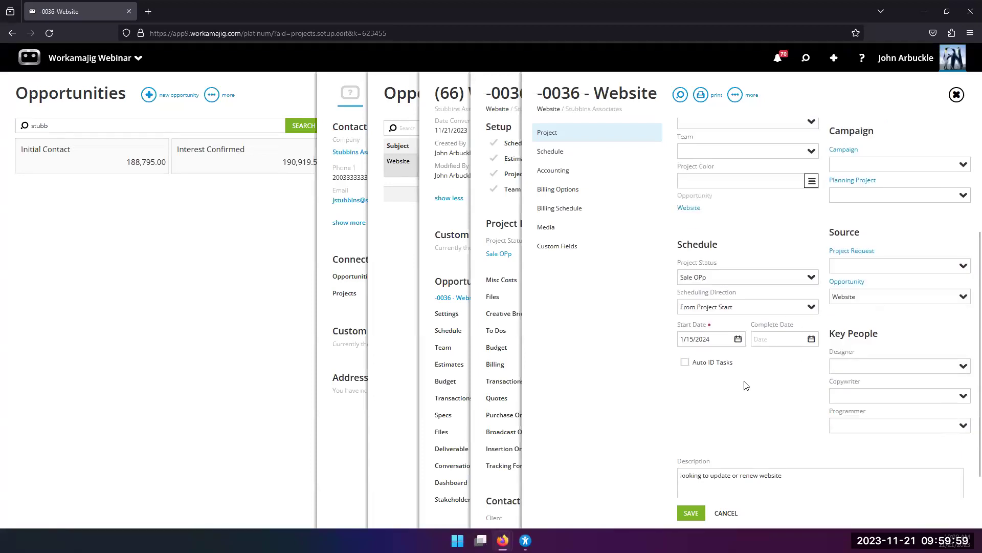
{"action": "left_click", "coordinate": [529, 293]}
{"action": "left_click", "coordinate": [519, 302]}
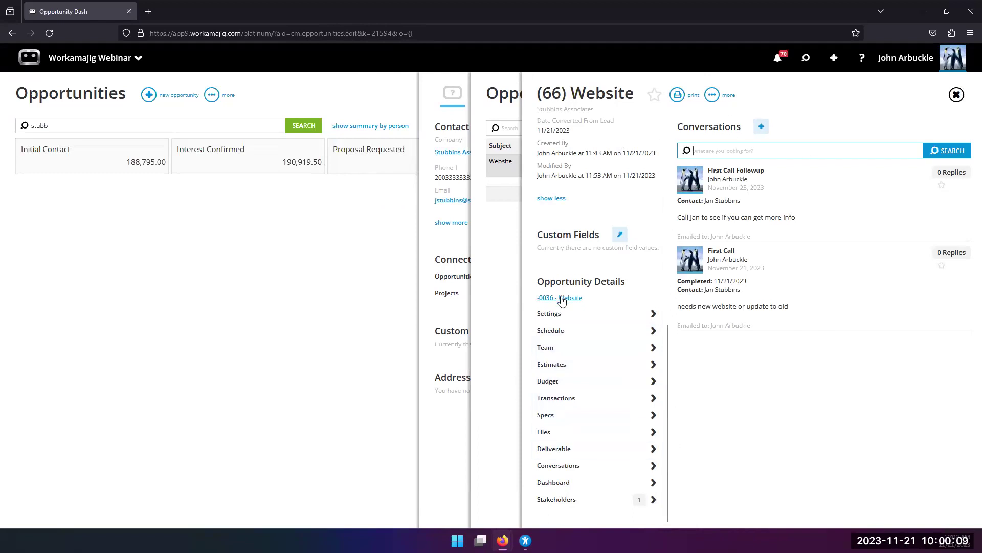
{"action": "left_click", "coordinate": [436, 239]}
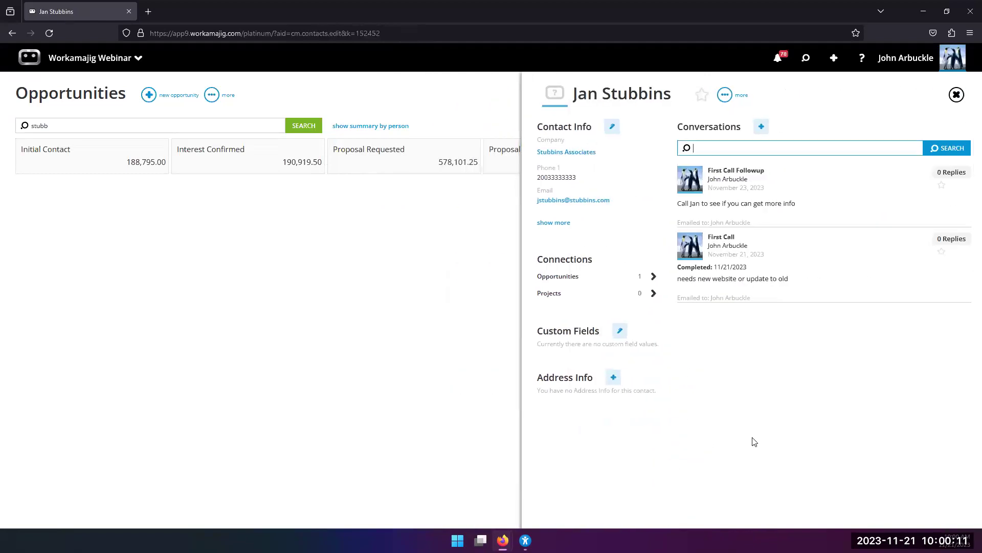
{"action": "left_click", "coordinate": [621, 277]}
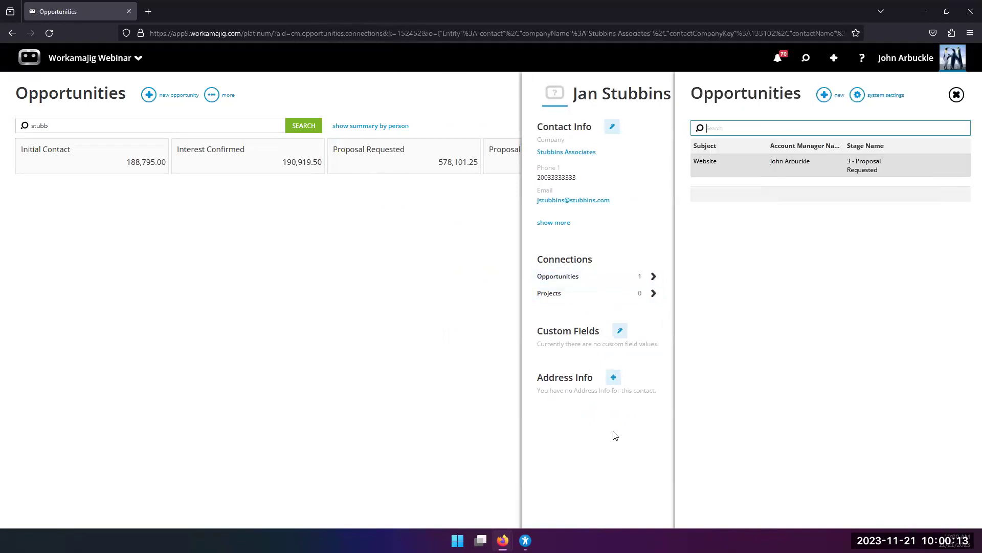
{"action": "left_click", "coordinate": [745, 169]}
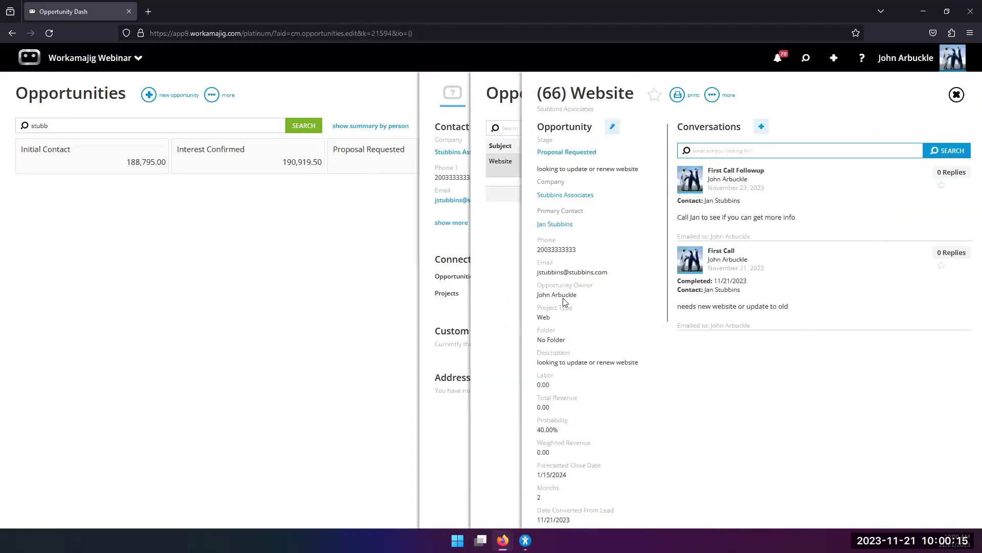
Set the opportunity's Stage to Signed Contract, Status to Closed and Outcome to Awarded.
{"action": "left_click", "coordinate": [612, 126]}
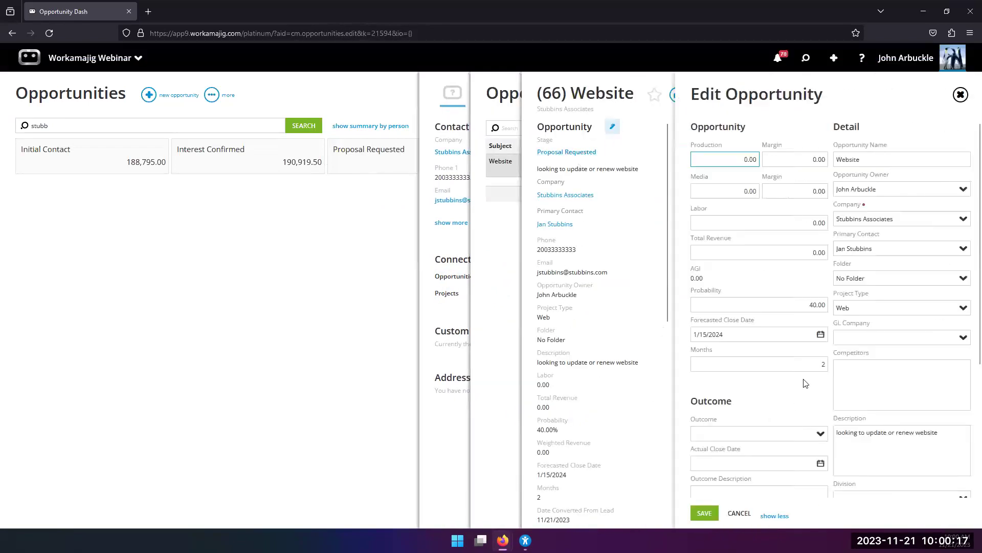
{"action": "scroll", "coordinate": [806, 383], "scroll_direction": "down", "scroll_amount": 3}
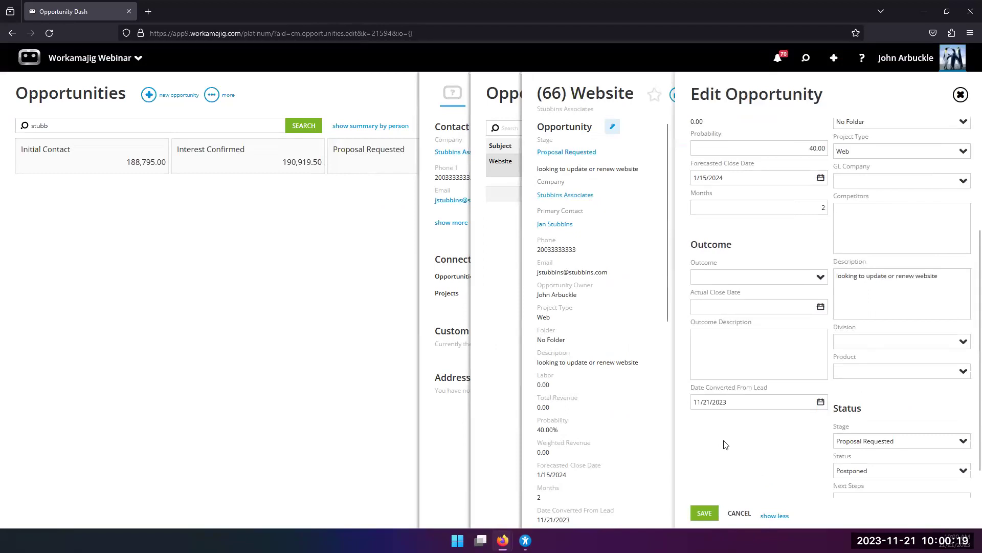
{"action": "left_click", "coordinate": [964, 442]}
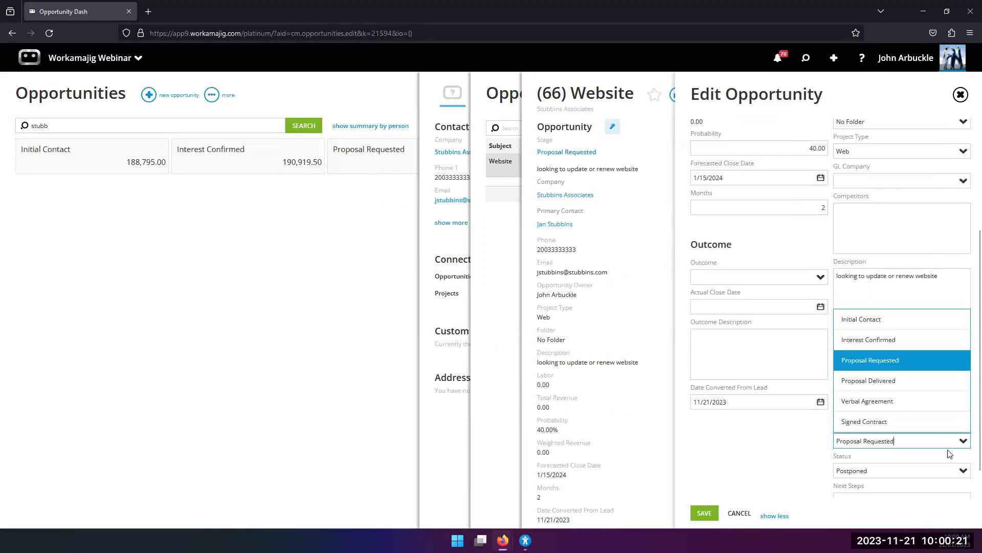
{"action": "left_click", "coordinate": [871, 425]}
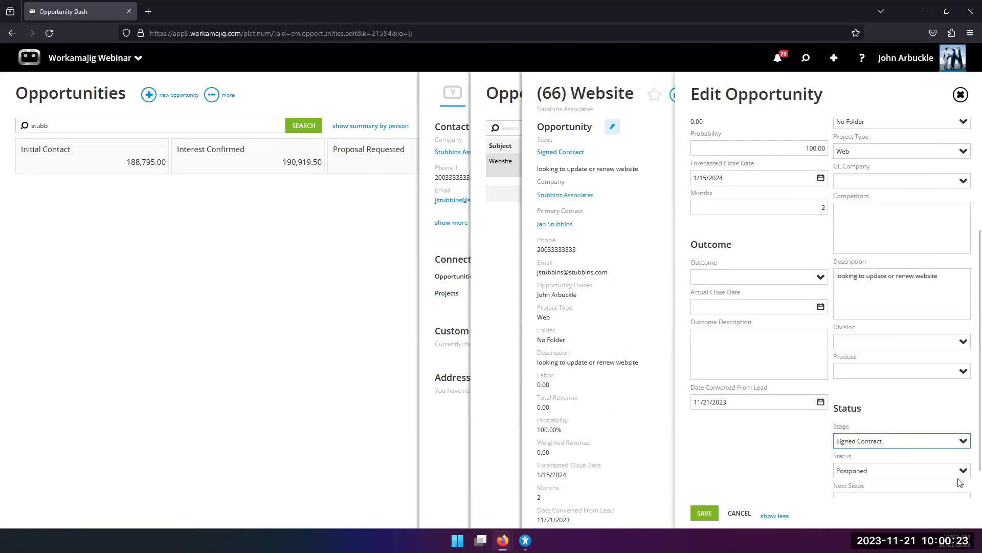
{"action": "scroll", "coordinate": [905, 464], "scroll_direction": "down", "scroll_amount": 1}
{"action": "left_click", "coordinate": [964, 440]}
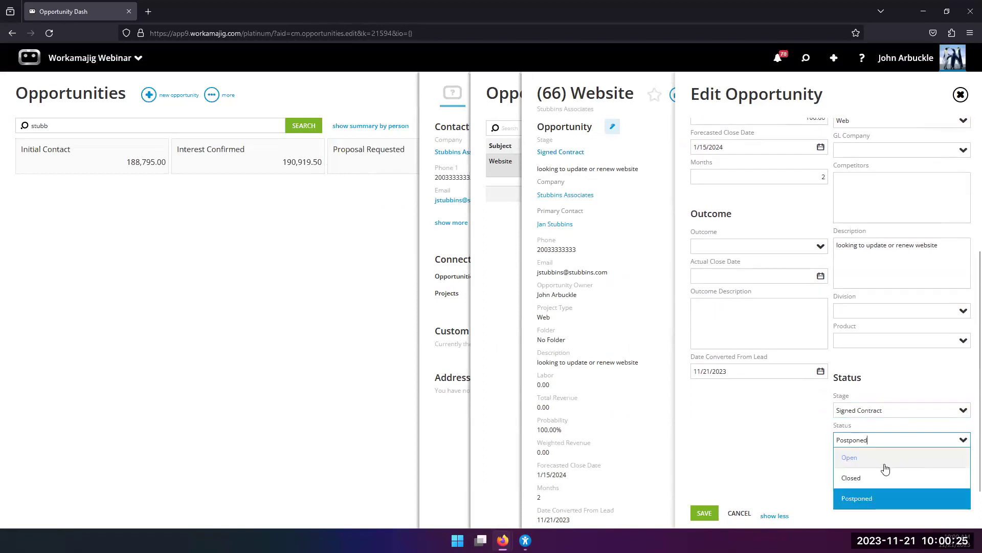
{"action": "left_click", "coordinate": [873, 477]}
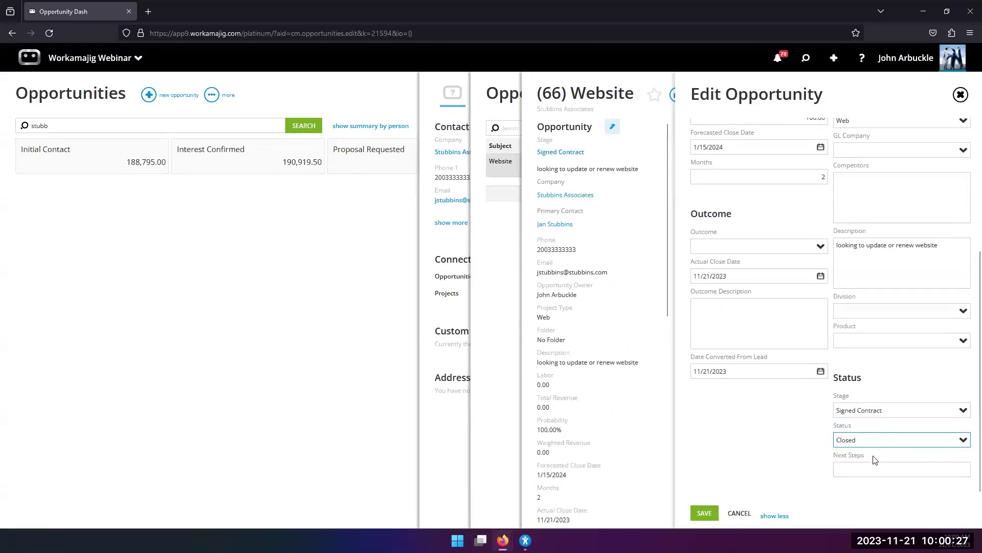
{"action": "left_click", "coordinate": [821, 246]}
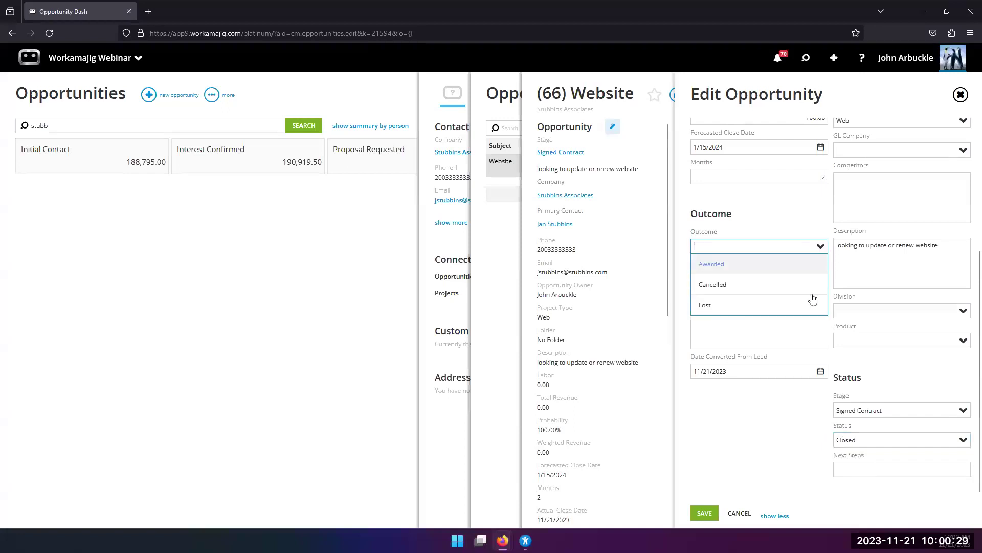
{"action": "left_click", "coordinate": [718, 272]}
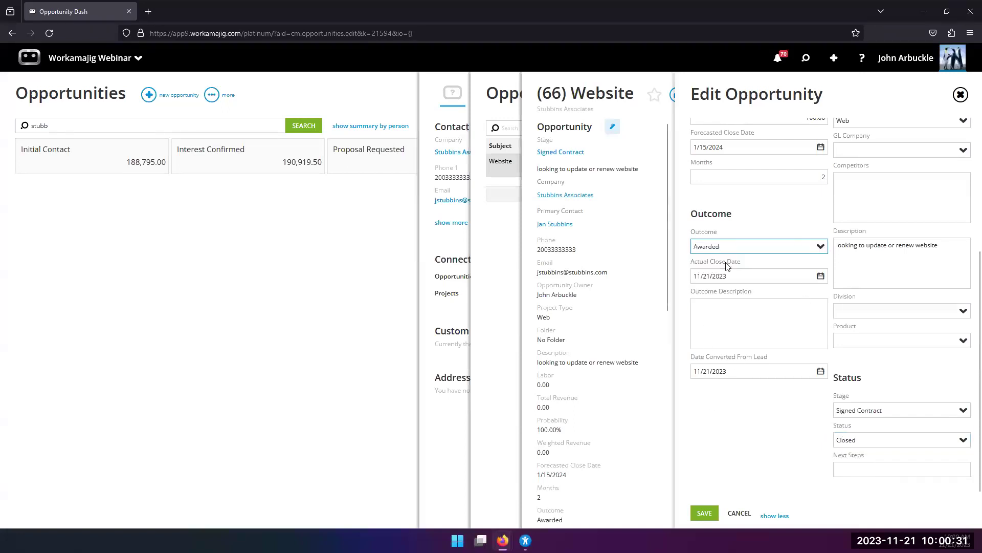
Enter outcome description 'signed on for 10k' plus filler lines, and save the opportunity.
{"action": "left_click", "coordinate": [711, 317]}
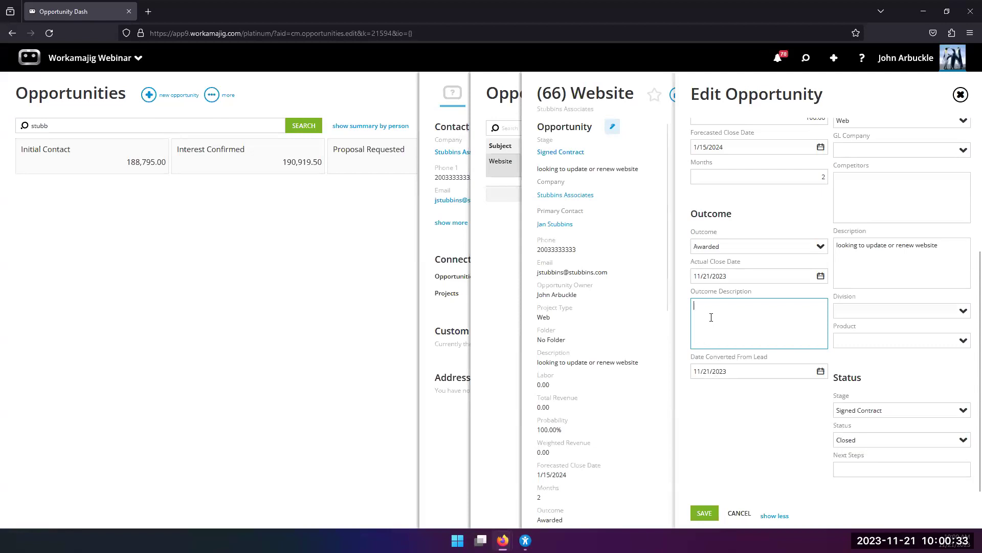
{"action": "type", "text": "signe"}
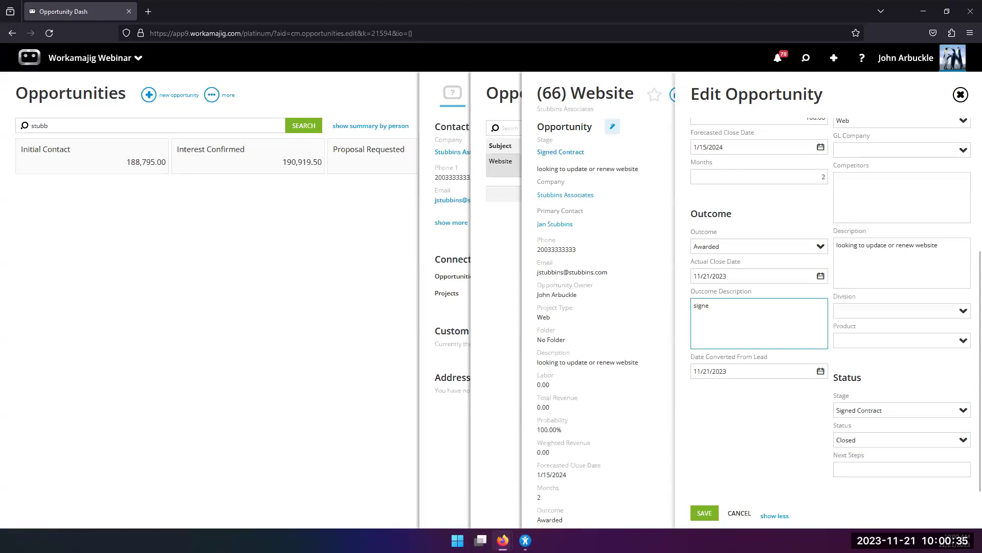
{"action": "type", "text": "d on for 10k"}
{"action": "key", "text": "Return"}
{"action": "type", "text": "jsldfjdsljfs"}
{"action": "key", "text": "Return"}
{"action": "type", "text": "s"}
{"action": "key", "text": "Return"}
{"action": "type", "text": "affdsjlsdfjs"}
{"action": "key", "text": "Return"}
{"action": "type", "text": "sdf'liisfjas'wl"}
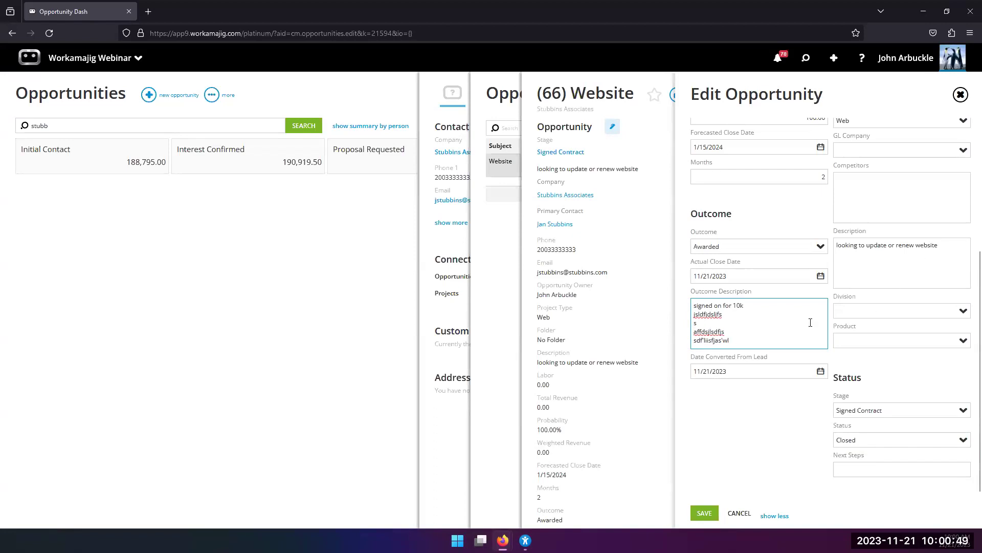
{"action": "scroll", "coordinate": [747, 308], "scroll_direction": "up", "scroll_amount": 2}
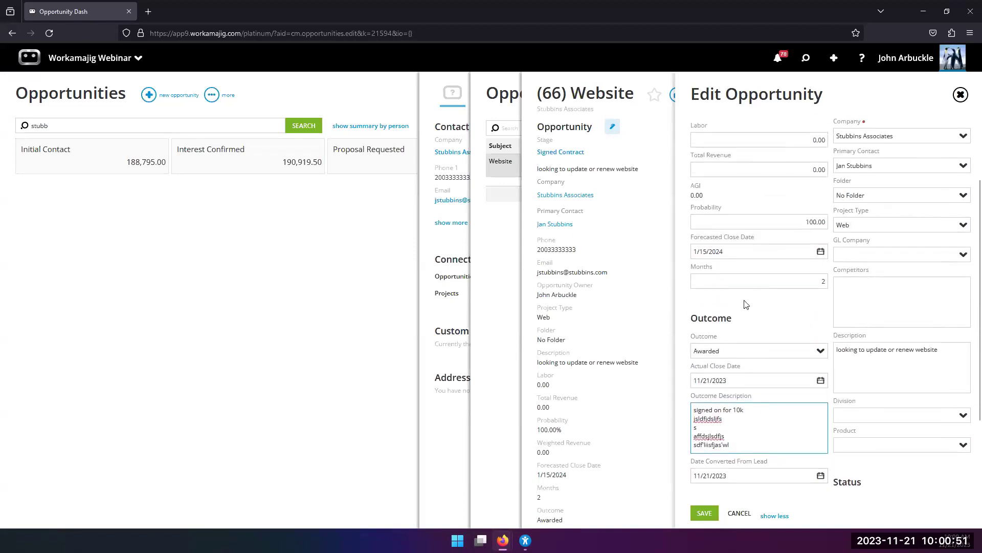
{"action": "scroll", "coordinate": [745, 304], "scroll_direction": "down", "scroll_amount": 2}
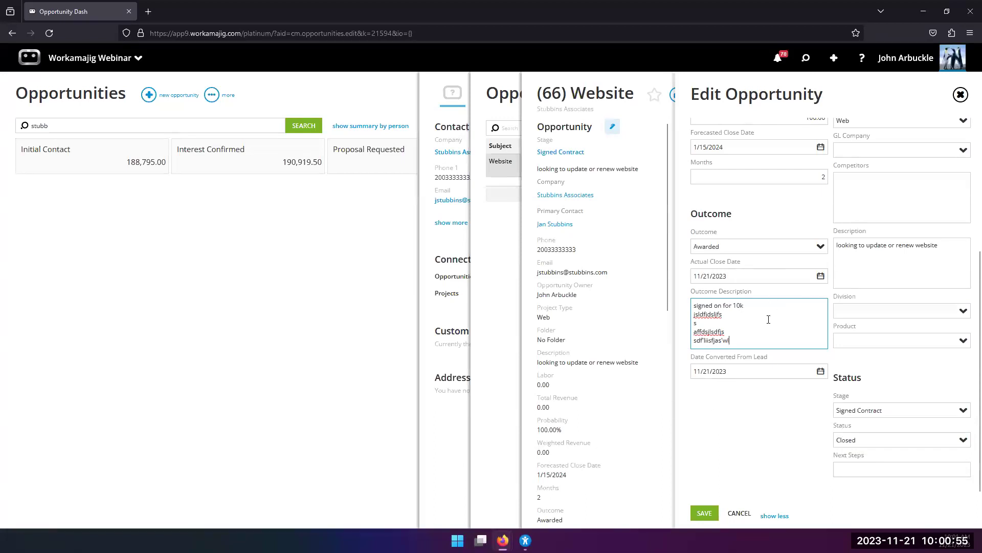
{"action": "scroll", "coordinate": [767, 348], "scroll_direction": "up", "scroll_amount": 2}
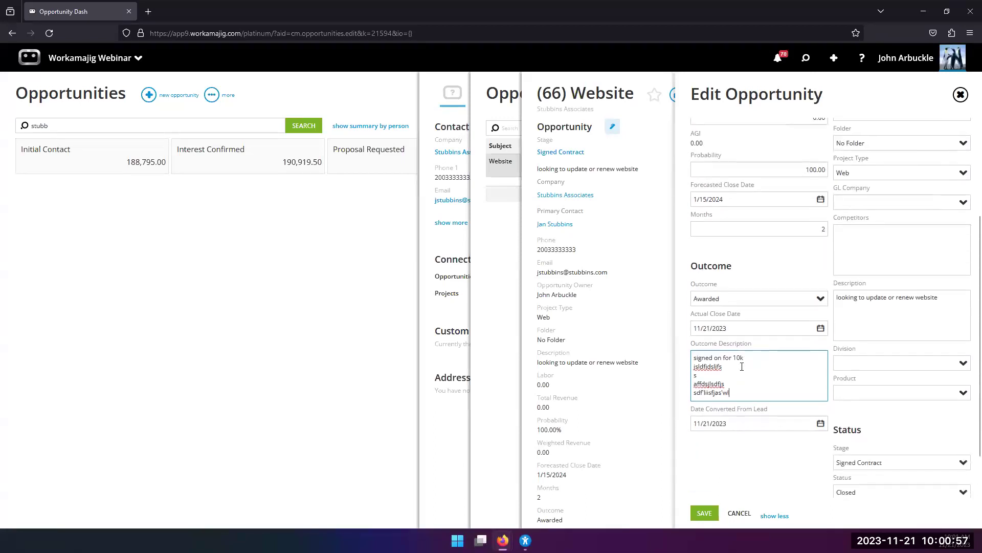
{"action": "scroll", "coordinate": [740, 363], "scroll_direction": "down", "scroll_amount": 2}
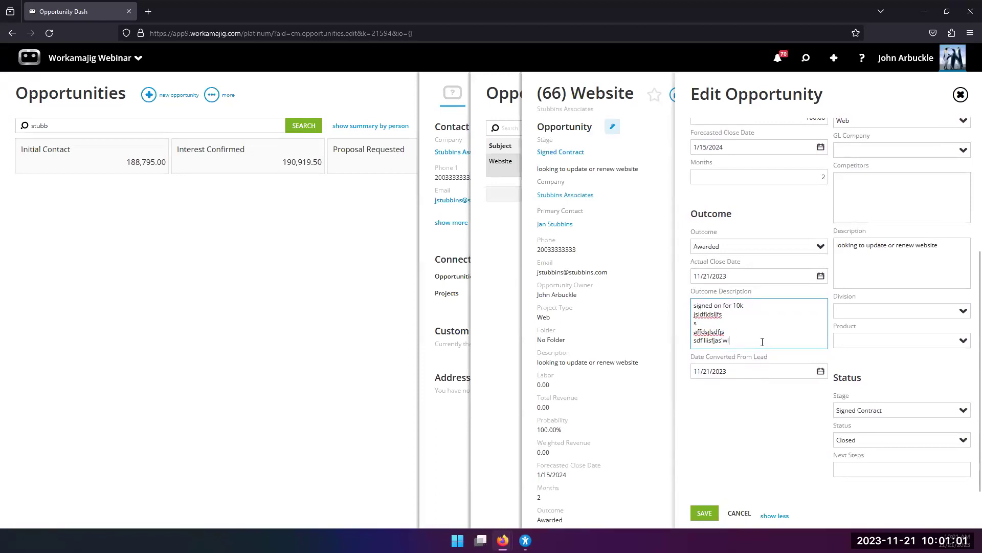
{"action": "scroll", "coordinate": [765, 301], "scroll_direction": "up", "scroll_amount": 2}
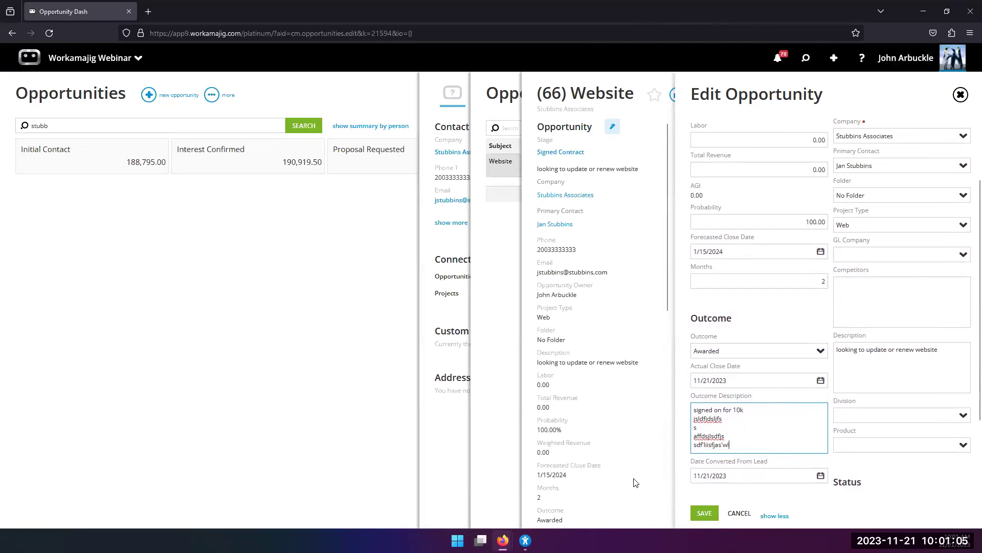
{"action": "left_click", "coordinate": [704, 514]}
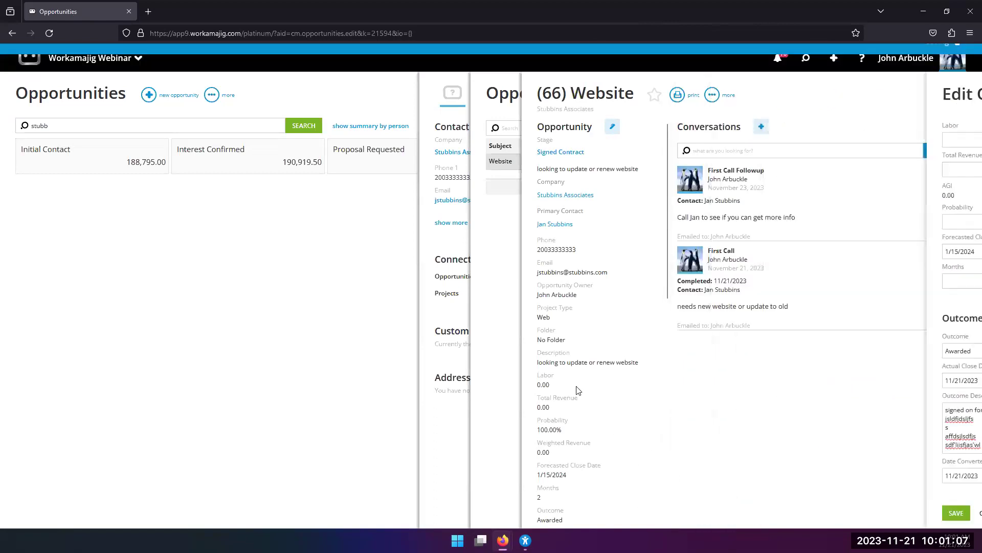
Open Stubbins Associates from the contact and review its Client Details, Billing and Project Defaults.
{"action": "left_click", "coordinate": [590, 440]}
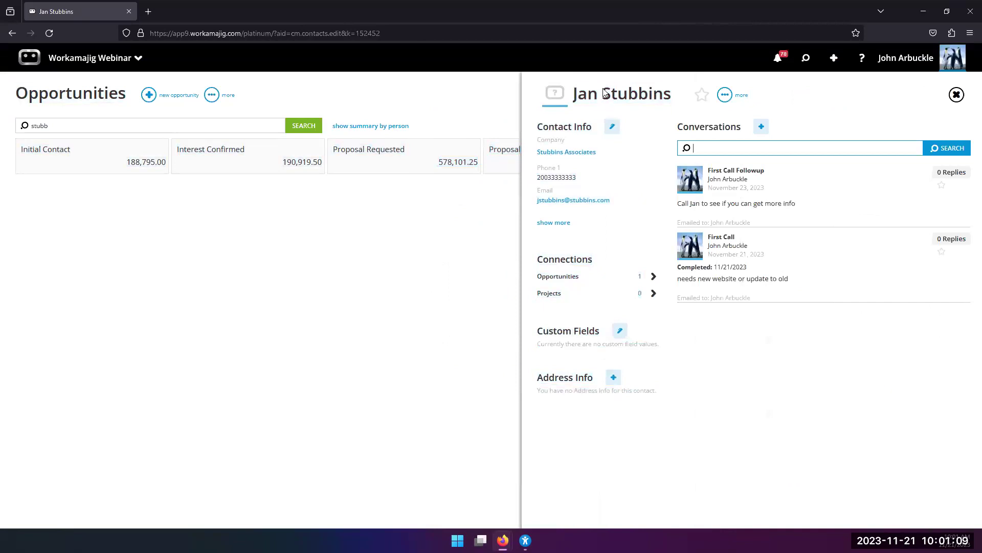
{"action": "left_click", "coordinate": [574, 153]}
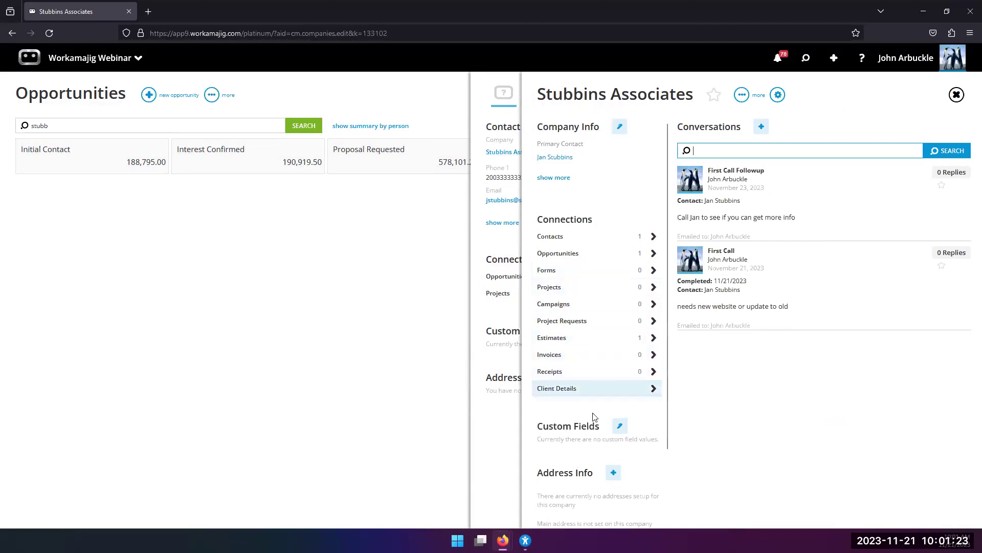
{"action": "left_click", "coordinate": [571, 395]}
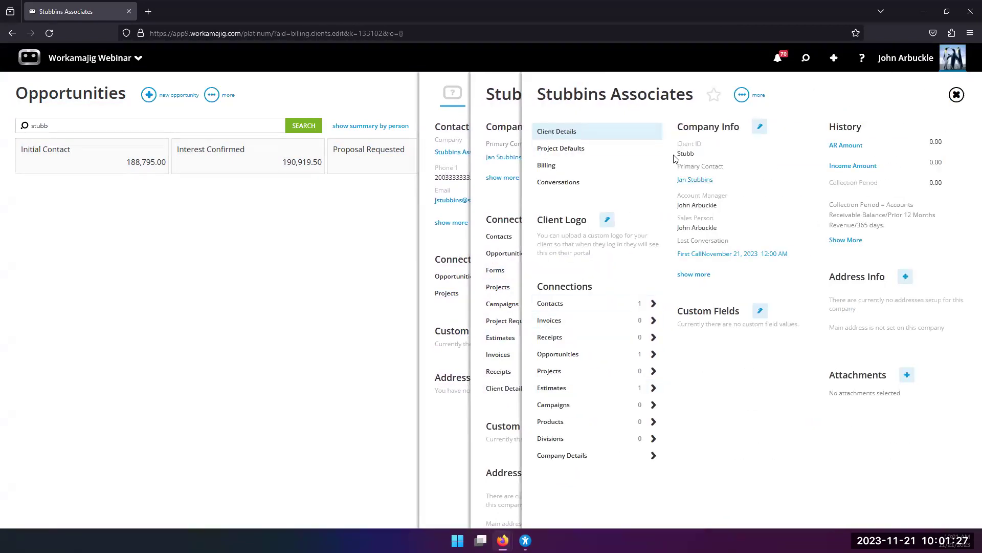
{"action": "left_click", "coordinate": [582, 163]}
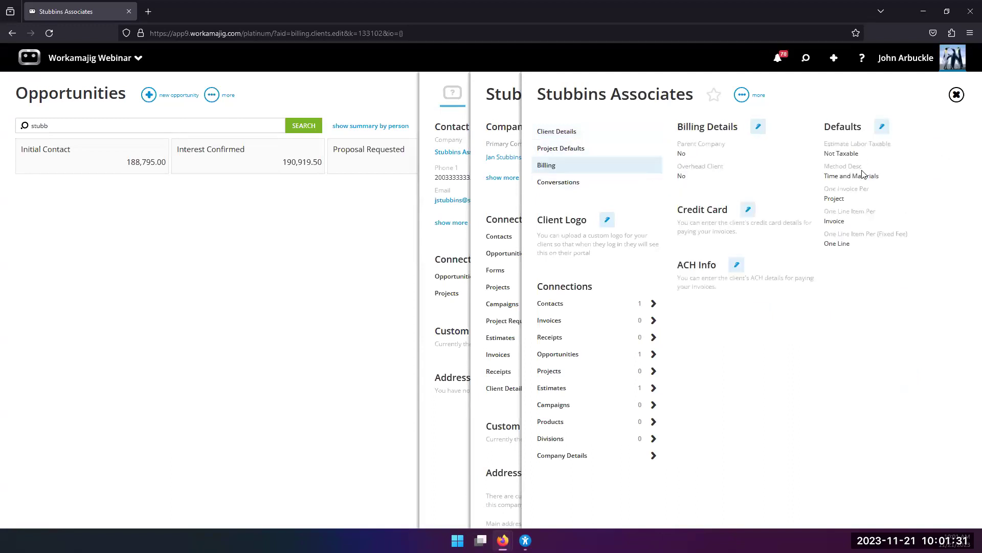
{"action": "left_click", "coordinate": [628, 153]}
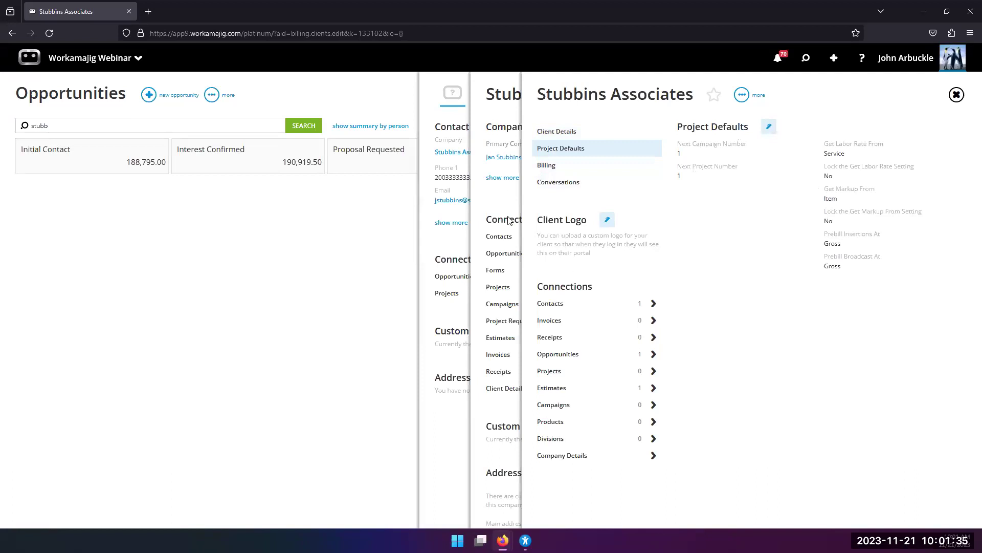
{"action": "left_click", "coordinate": [497, 194]}
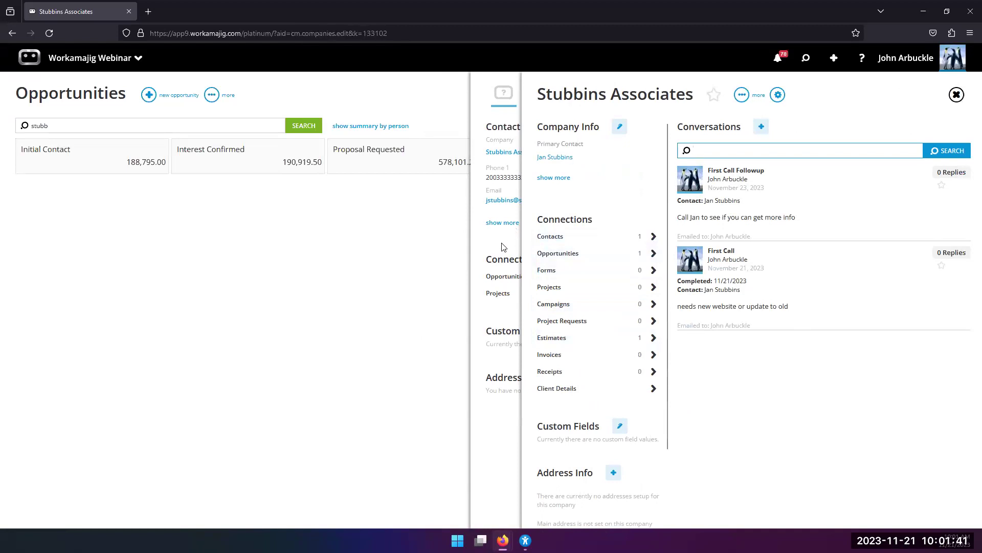
Close the contact record to the Opportunities dashboard and bring up the Workamajig app grid.
{"action": "left_click", "coordinate": [503, 249]}
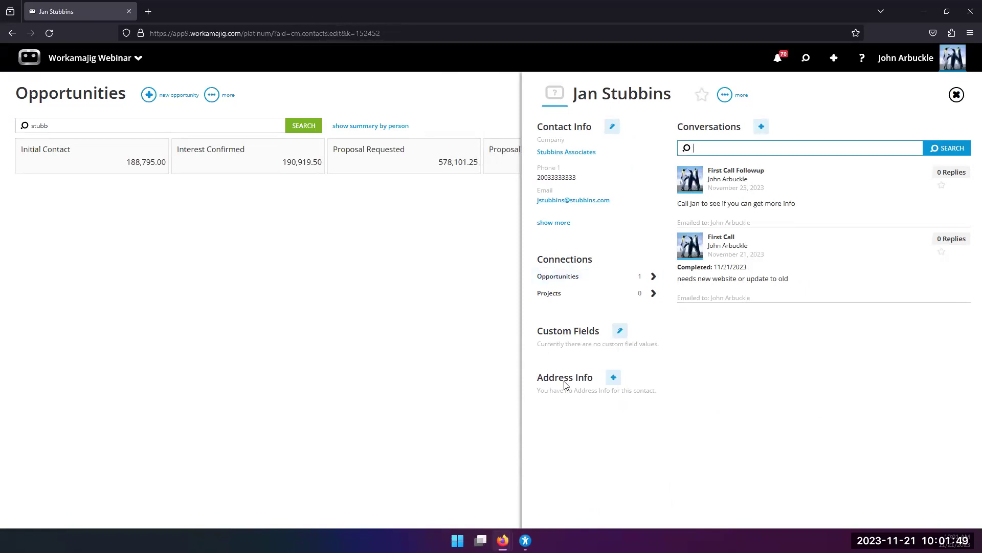
{"action": "left_click", "coordinate": [252, 265]}
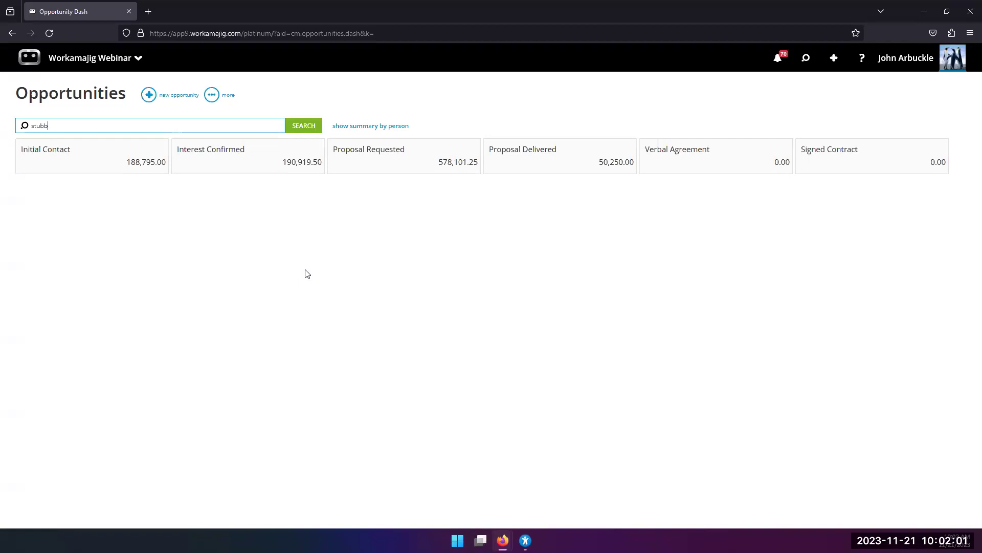
{"action": "left_click", "coordinate": [103, 59]}
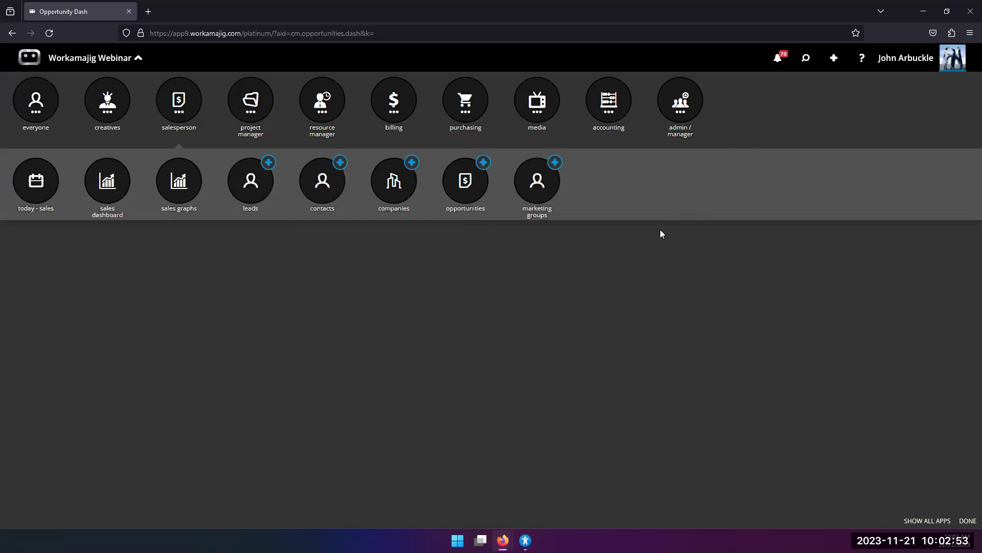
Start a Website project request, review its Step 1 of 4 form, then cancel it.
{"action": "left_click", "coordinate": [834, 58]}
{"action": "scroll", "coordinate": [862, 404], "scroll_direction": "down", "scroll_amount": 2}
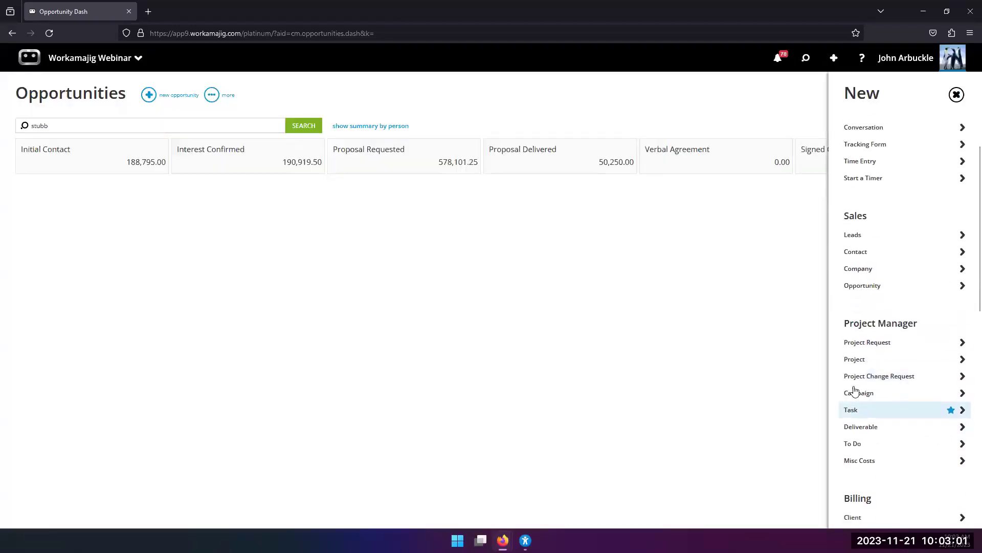
{"action": "left_click", "coordinate": [853, 344]}
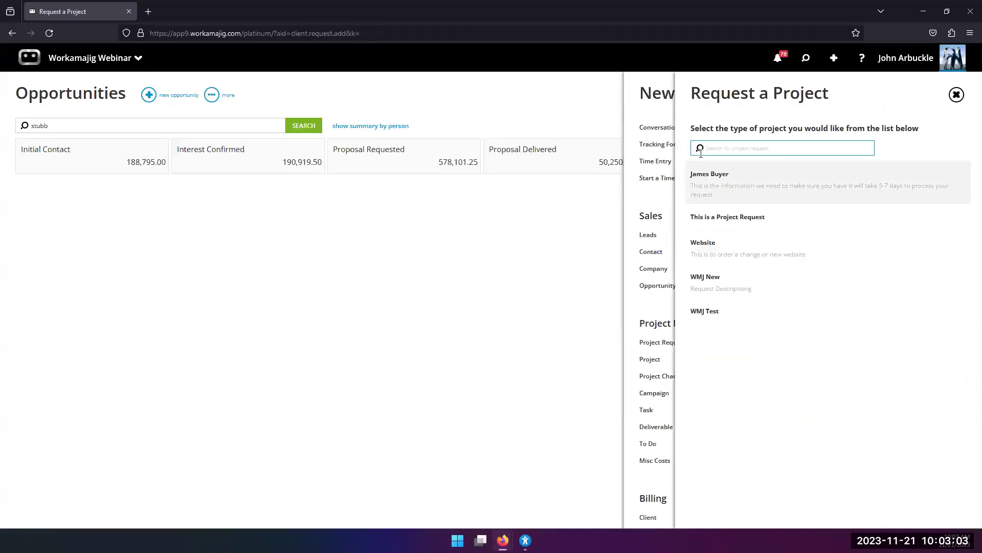
{"action": "left_click", "coordinate": [715, 260]}
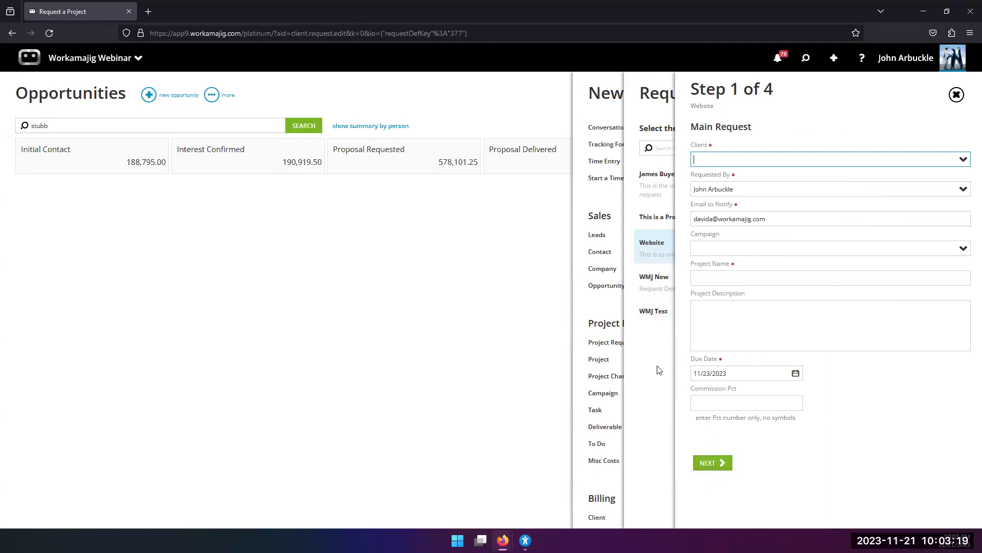
{"action": "left_click", "coordinate": [404, 305]}
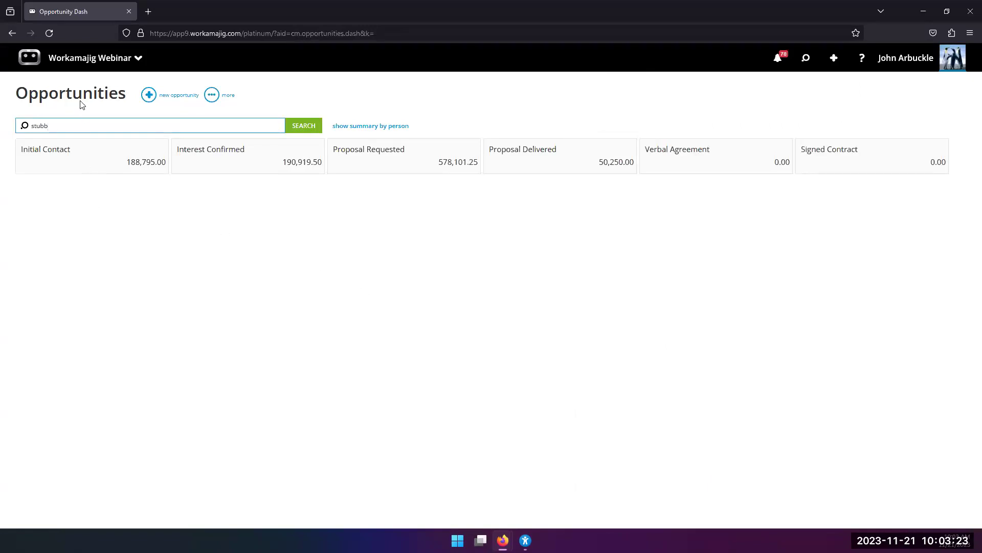
Open the app launcher from the Workamajig Webinar header dropdown.
{"action": "left_click", "coordinate": [86, 67]}
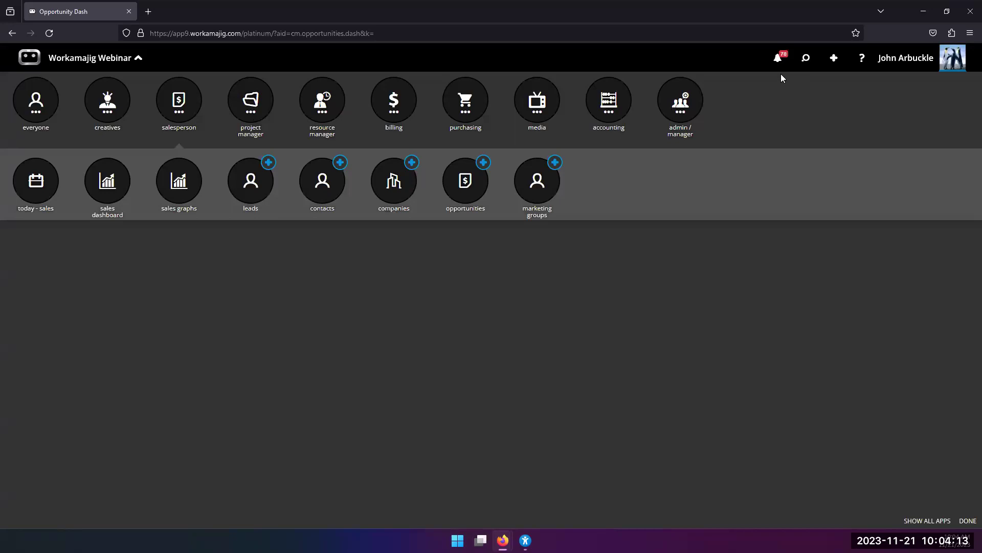
Open Project Settings for the -0036 Website project from the Recent search list.
{"action": "left_click", "coordinate": [768, 166]}
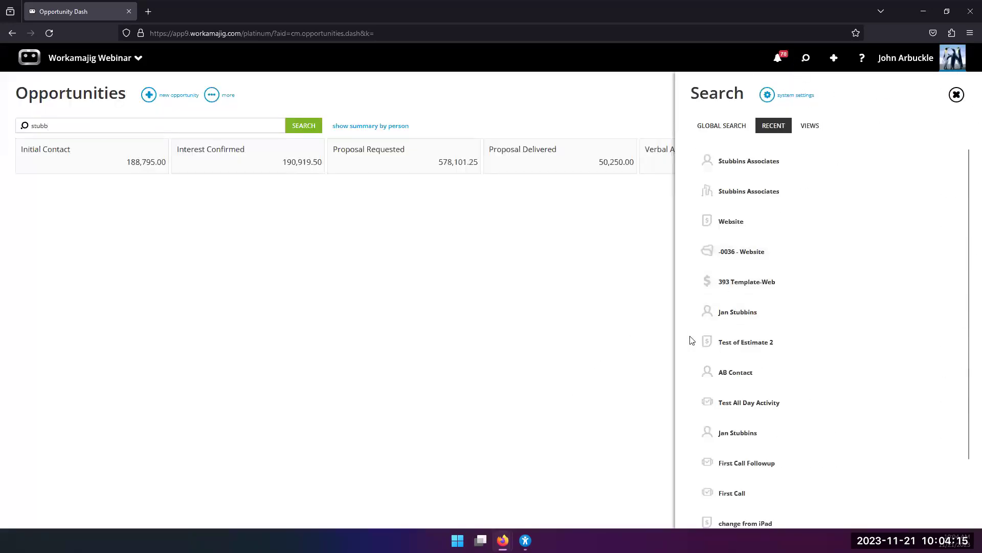
{"action": "left_click", "coordinate": [722, 126]}
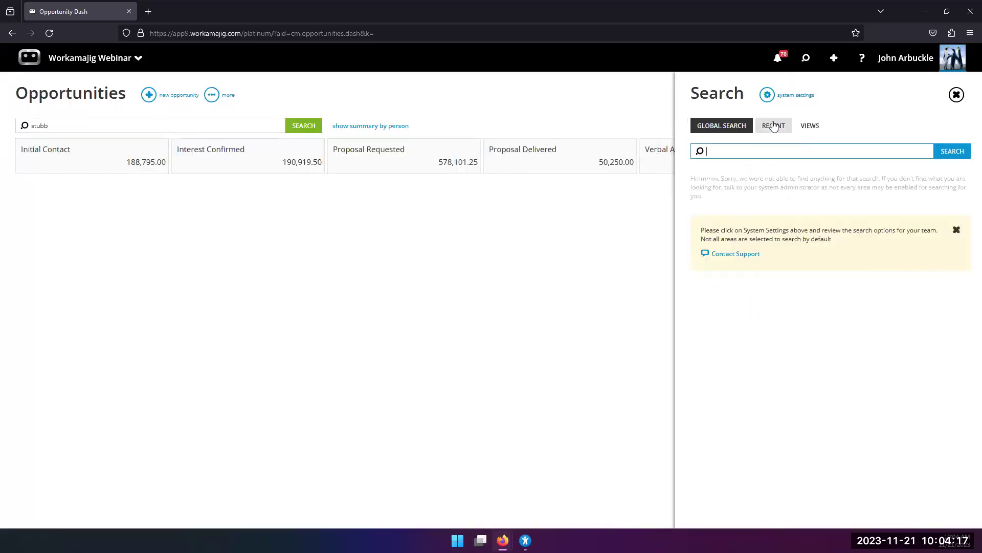
{"action": "left_click", "coordinate": [773, 125]}
{"action": "left_click", "coordinate": [732, 252]}
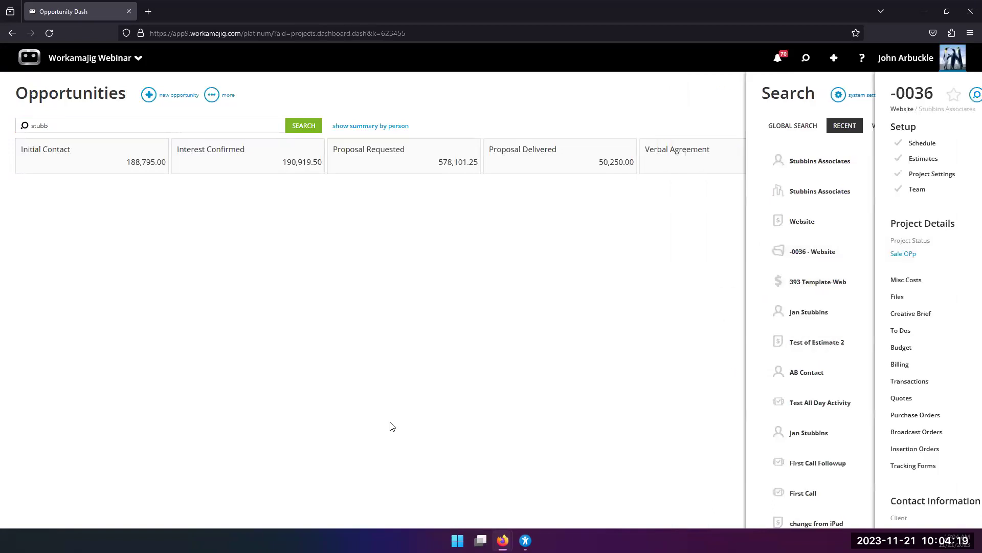
{"action": "left_click", "coordinate": [580, 179]}
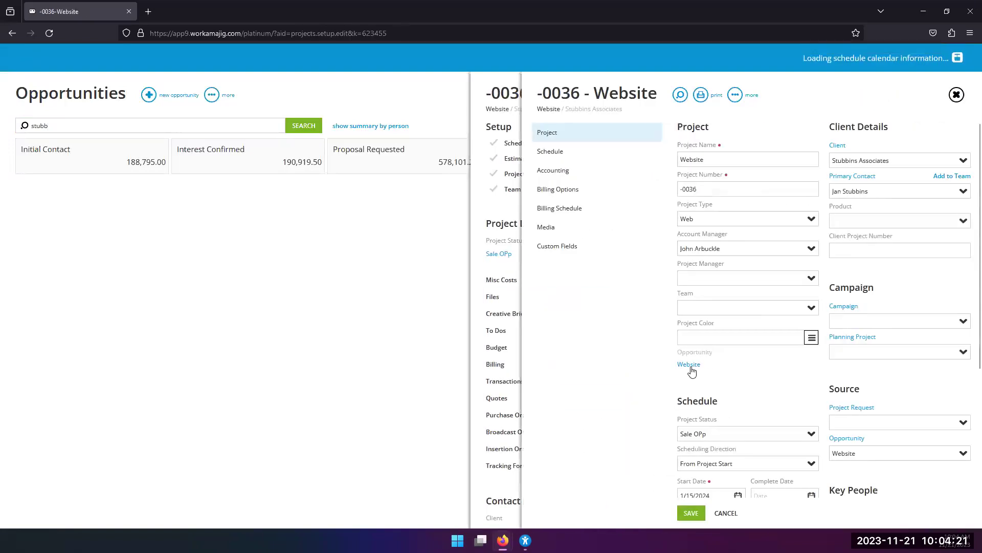
View the project's linked Website opportunity, then close the project back to Opportunities.
{"action": "scroll", "coordinate": [813, 369], "scroll_direction": "down", "scroll_amount": 3}
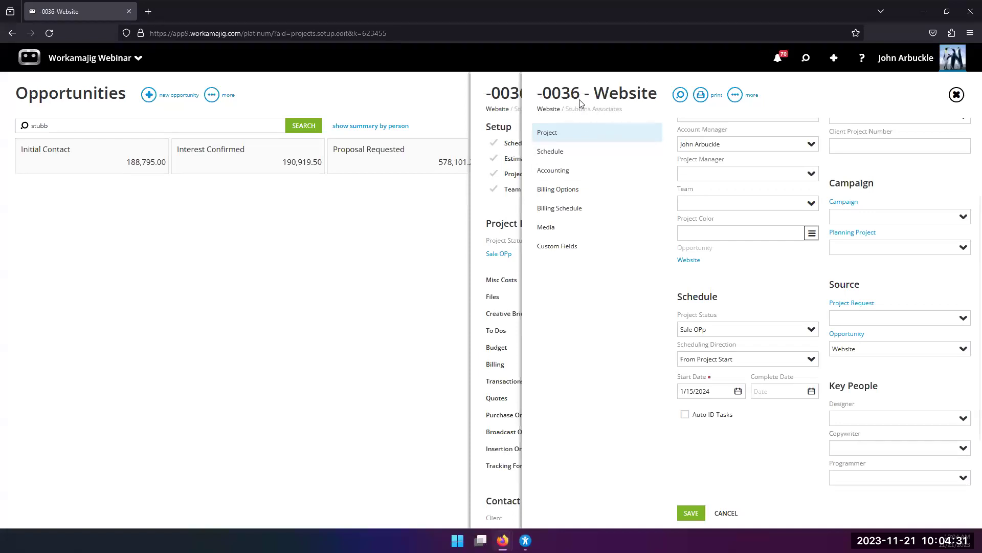
{"action": "left_click", "coordinate": [959, 353]}
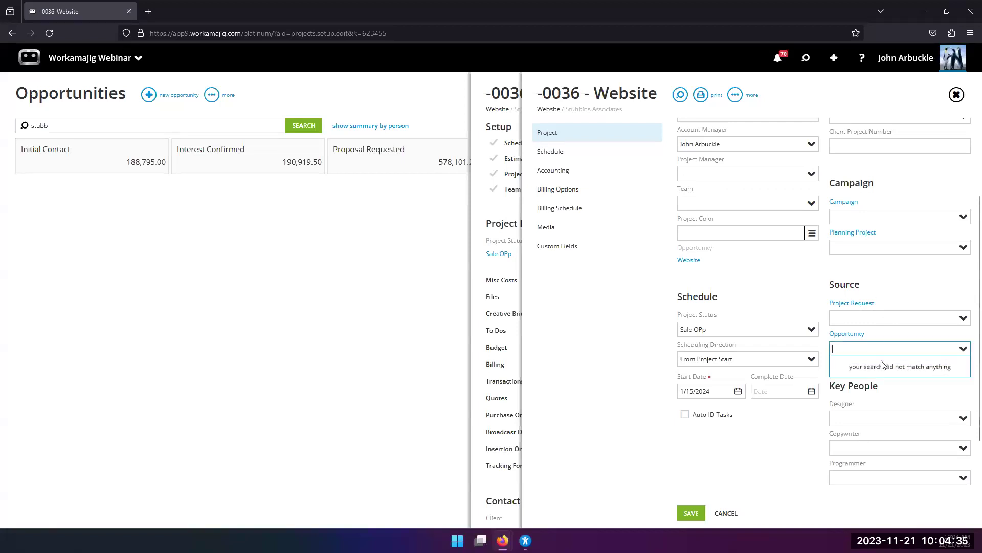
{"action": "left_click", "coordinate": [901, 336]}
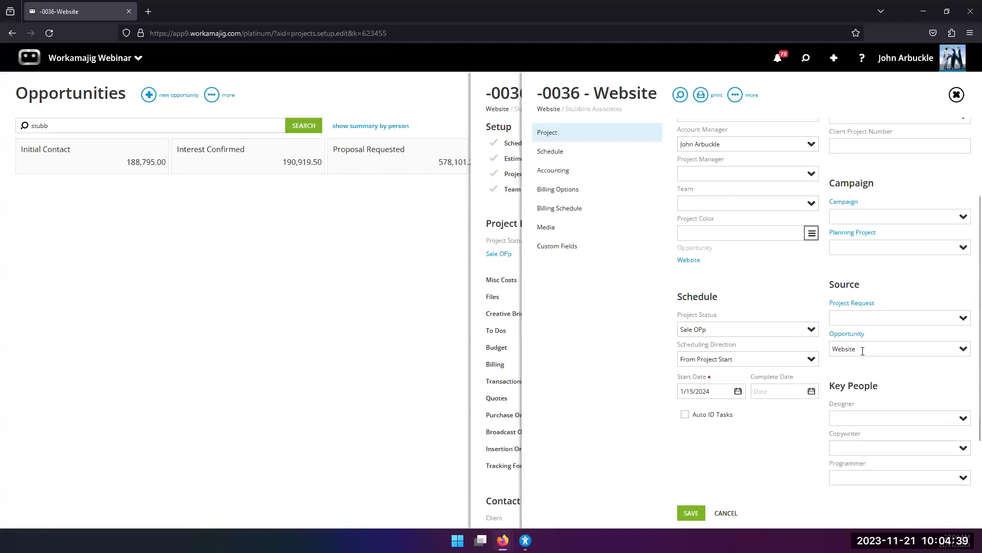
{"action": "left_click", "coordinate": [847, 333]}
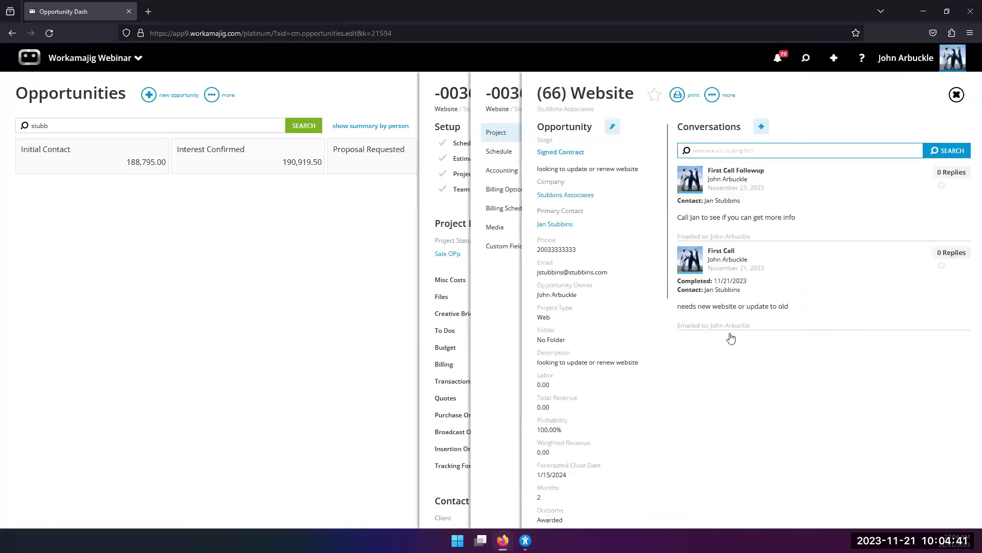
{"action": "left_click", "coordinate": [499, 340]}
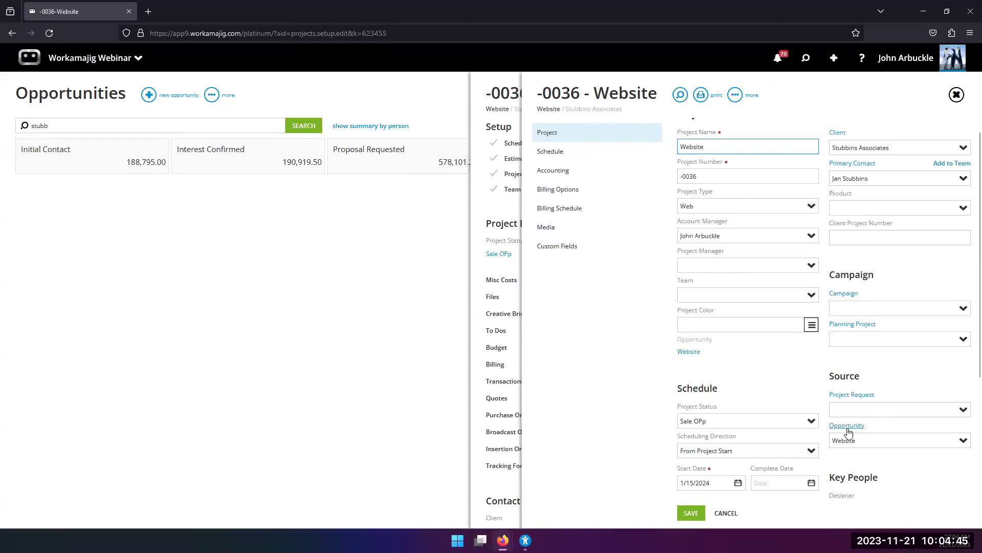
{"action": "left_click", "coordinate": [850, 426]}
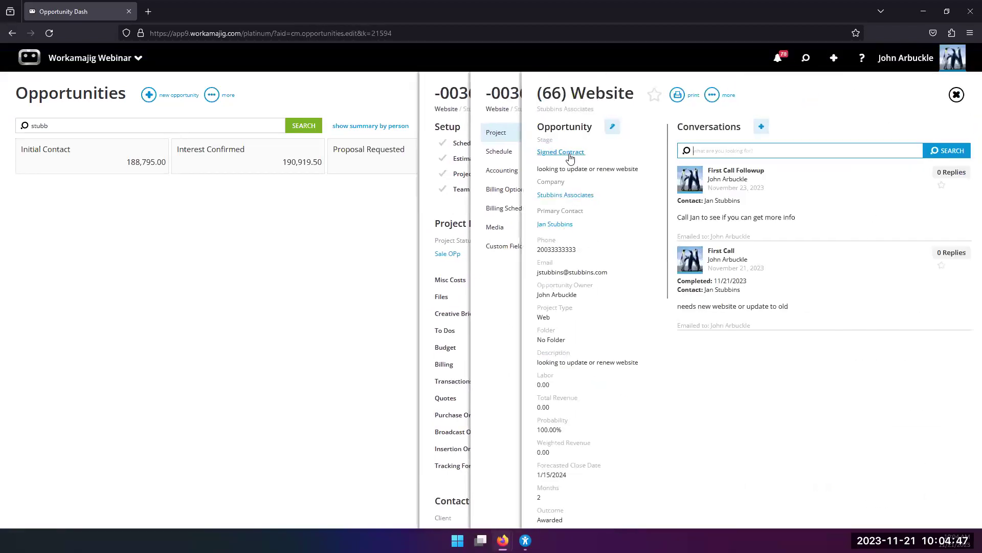
{"action": "left_click", "coordinate": [579, 312]}
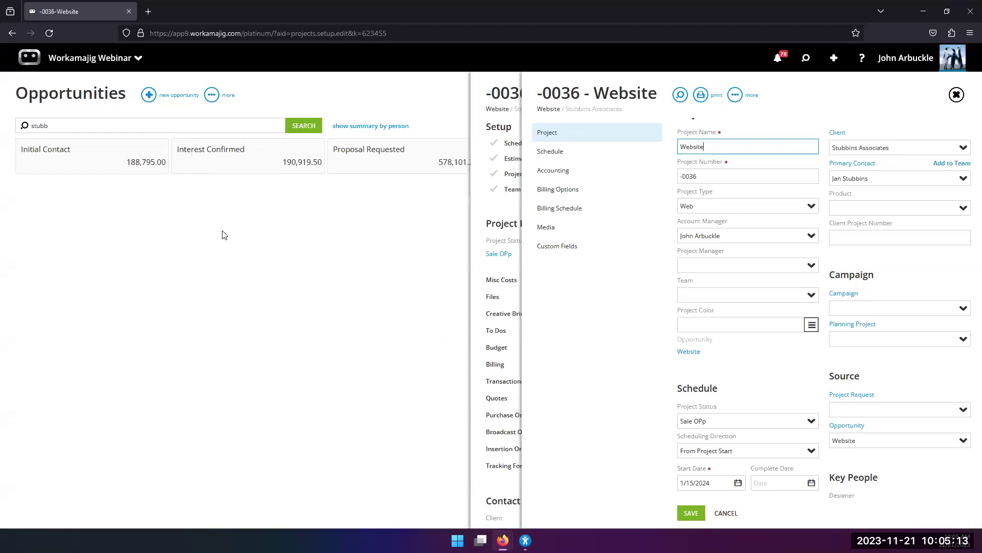
{"action": "left_click", "coordinate": [391, 101]}
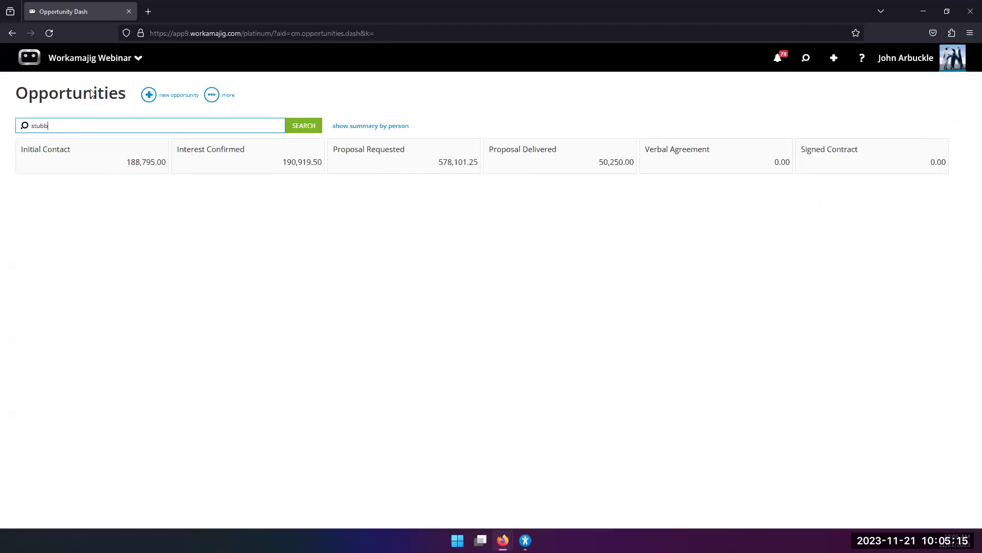
Open the Opportunities board and view details of the Test client's (30) Website opportunity in Proposal Requested.
{"action": "left_click", "coordinate": [89, 66]}
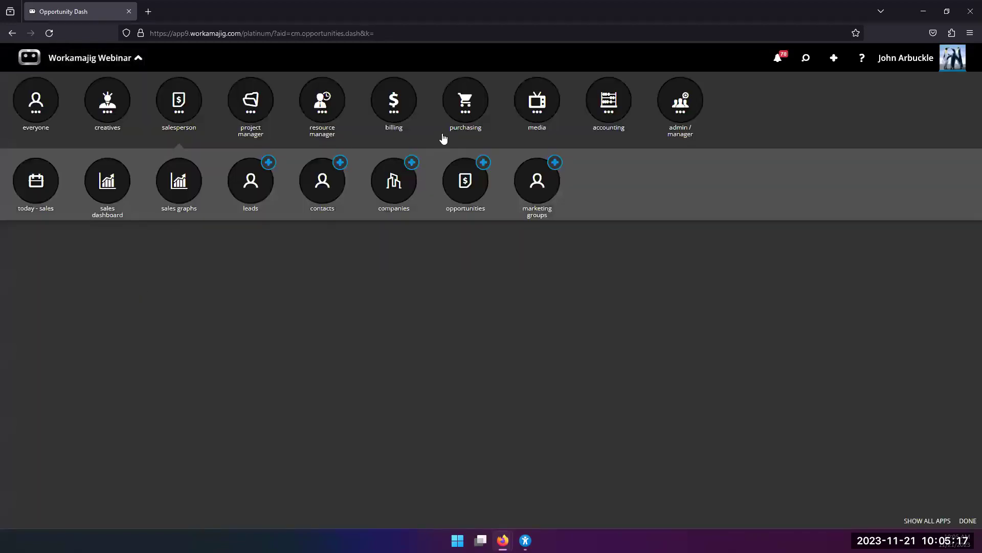
{"action": "left_click", "coordinate": [185, 105]}
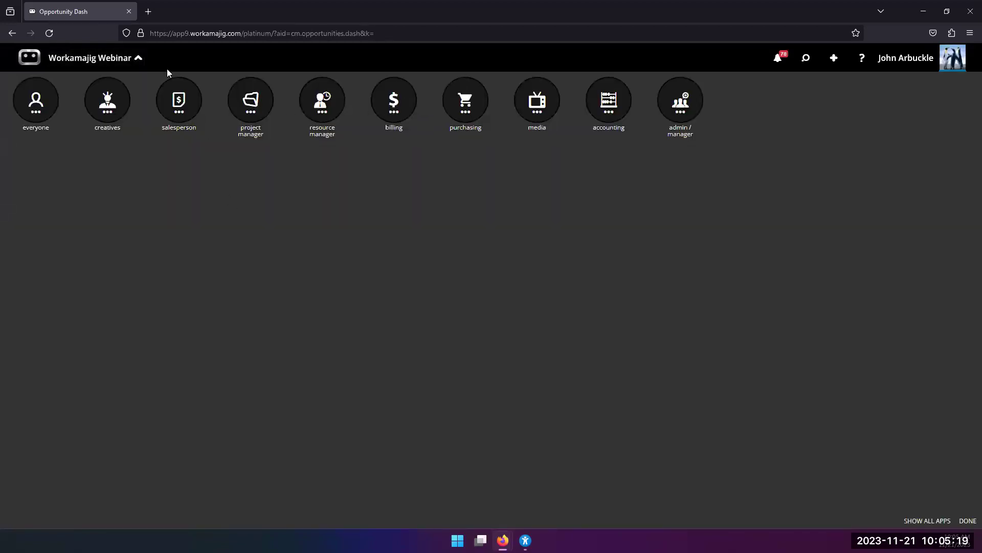
{"action": "left_click", "coordinate": [185, 128]}
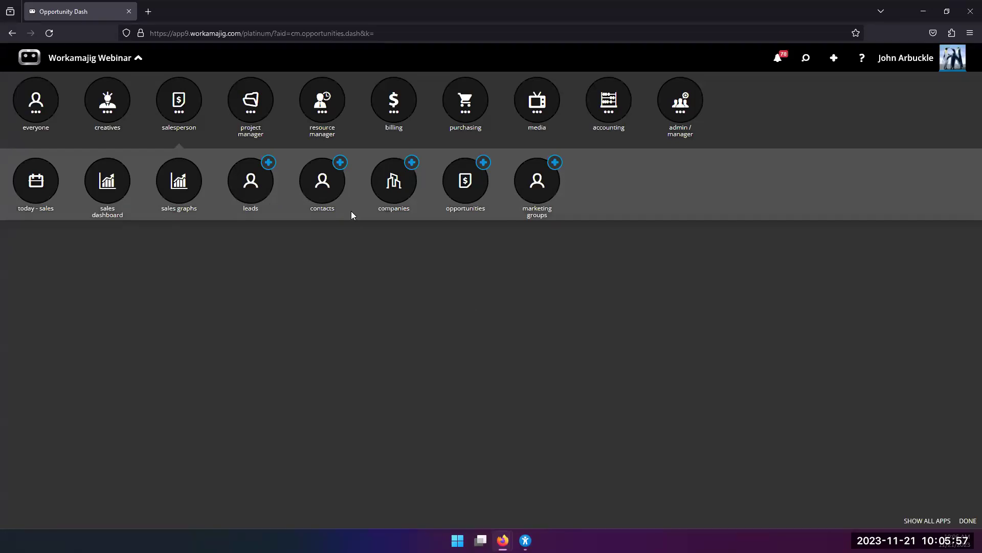
{"action": "left_click", "coordinate": [455, 199]}
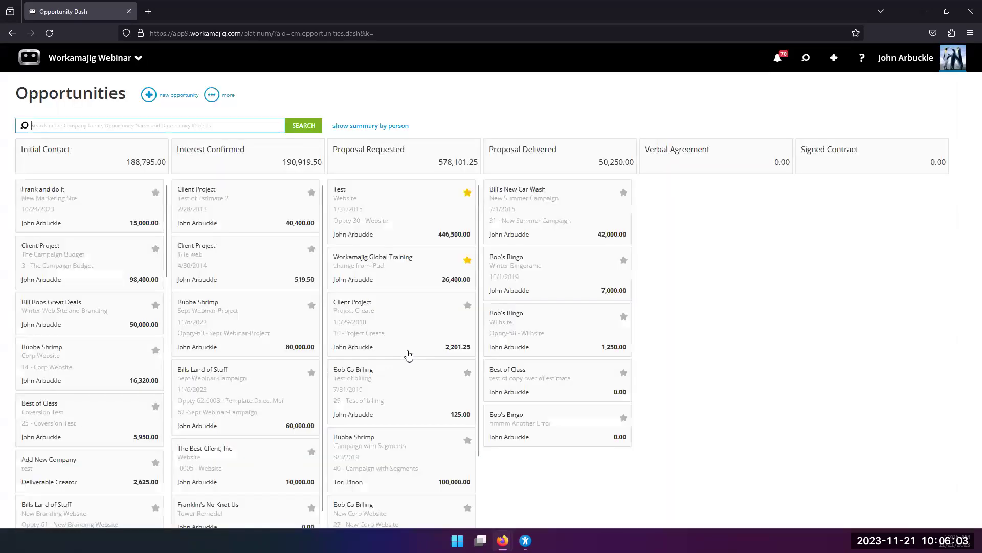
{"action": "left_click", "coordinate": [378, 229]}
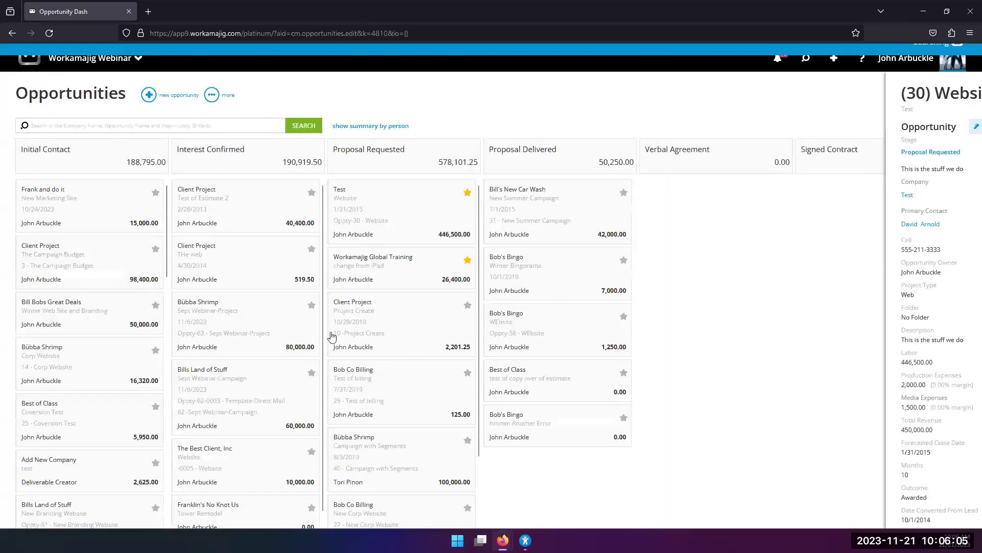
{"action": "scroll", "coordinate": [589, 404], "scroll_direction": "down", "scroll_amount": 5}
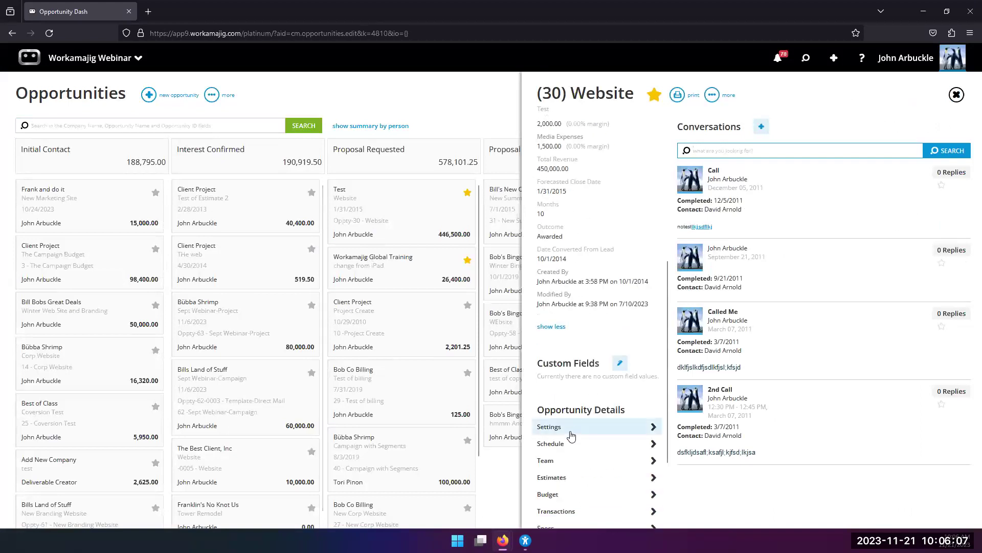
{"action": "scroll", "coordinate": [573, 450], "scroll_direction": "down", "scroll_amount": 2}
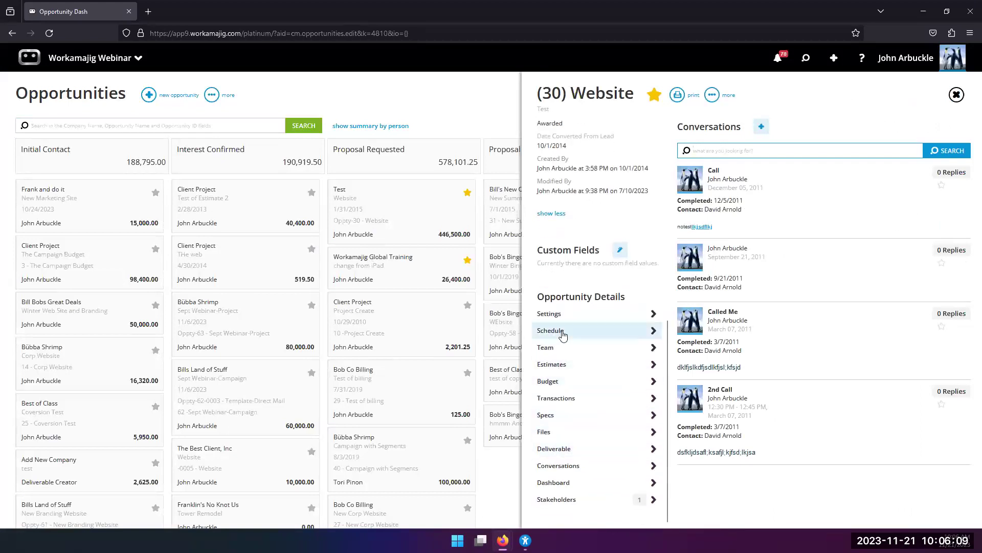
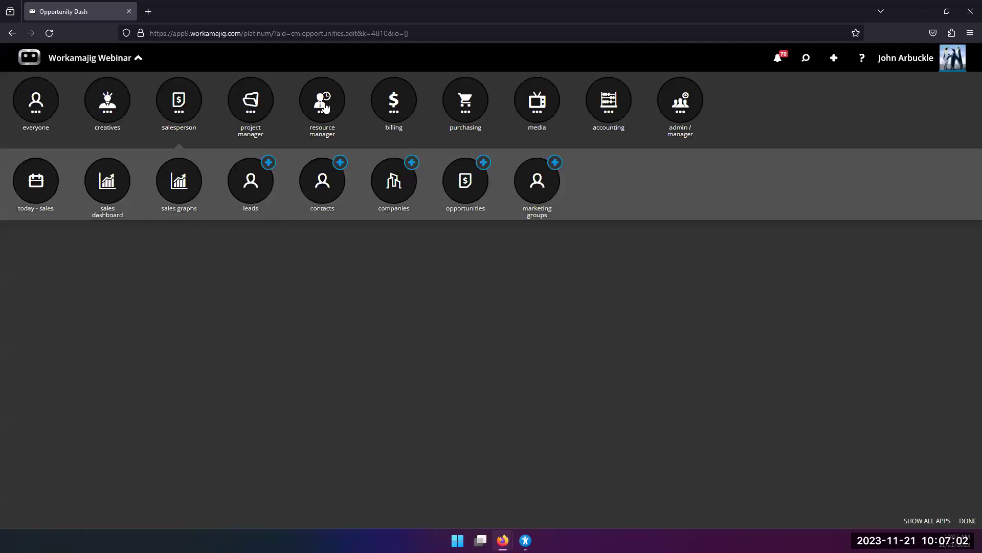
Open the Staff Schedule from the resource manager apps for November 20 – December 3, 2023.
{"action": "left_click", "coordinate": [332, 108]}
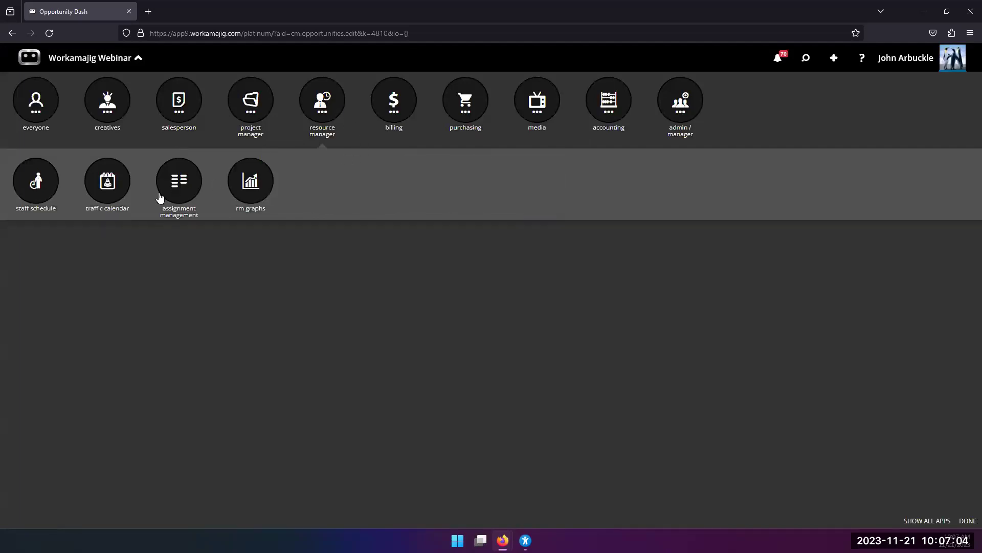
{"action": "left_click", "coordinate": [37, 190]}
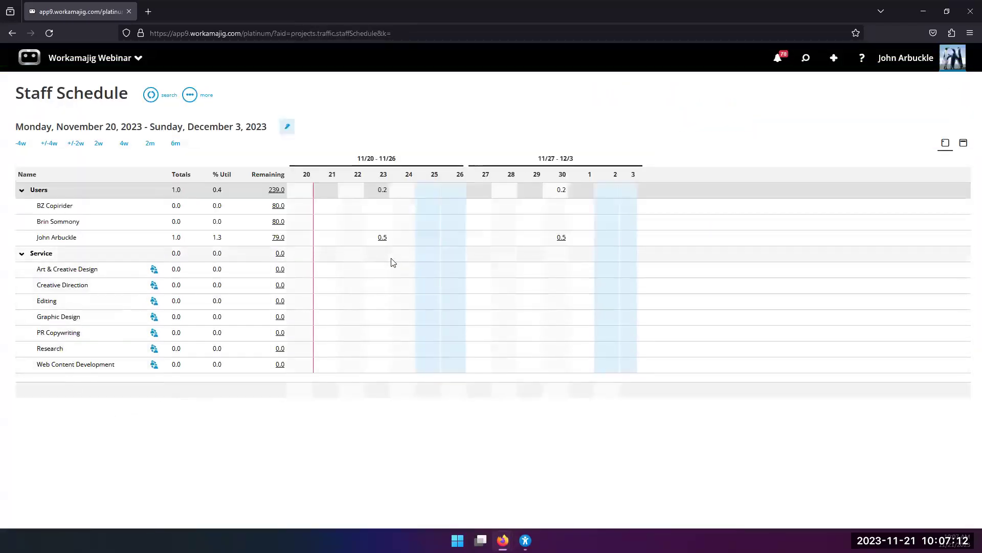
{"action": "left_click", "coordinate": [384, 239]}
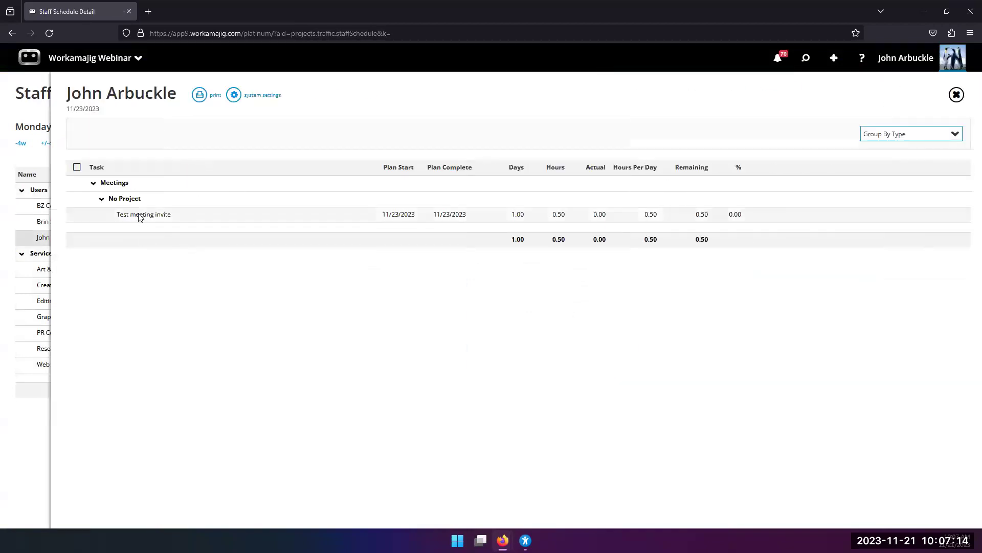
{"action": "left_click", "coordinate": [15, 237]}
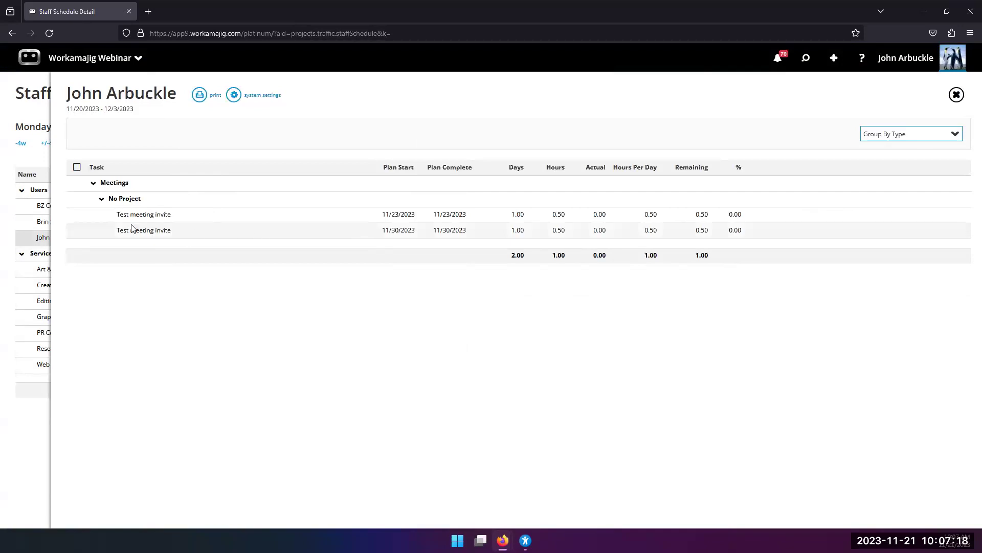
{"action": "left_click", "coordinate": [17, 213]}
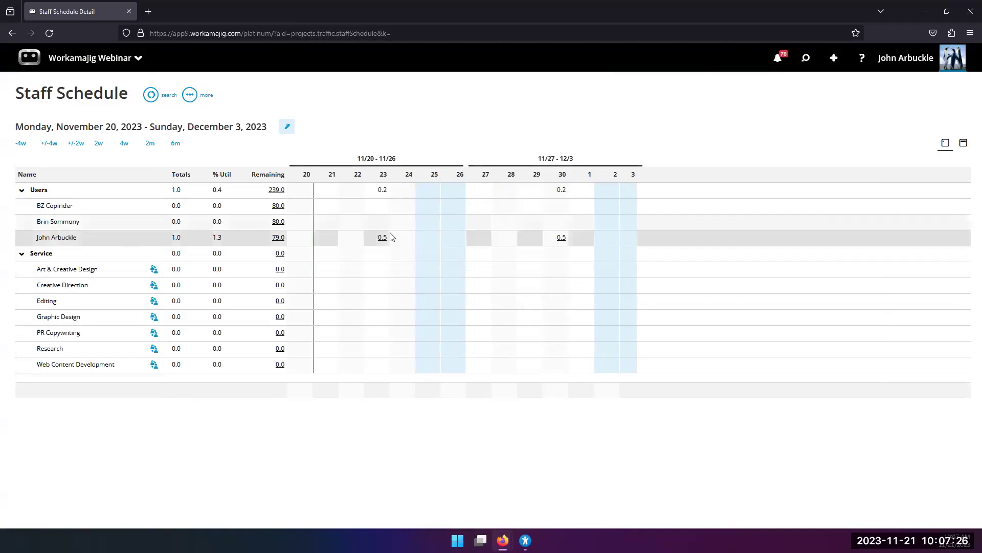
{"action": "left_click", "coordinate": [570, 245]}
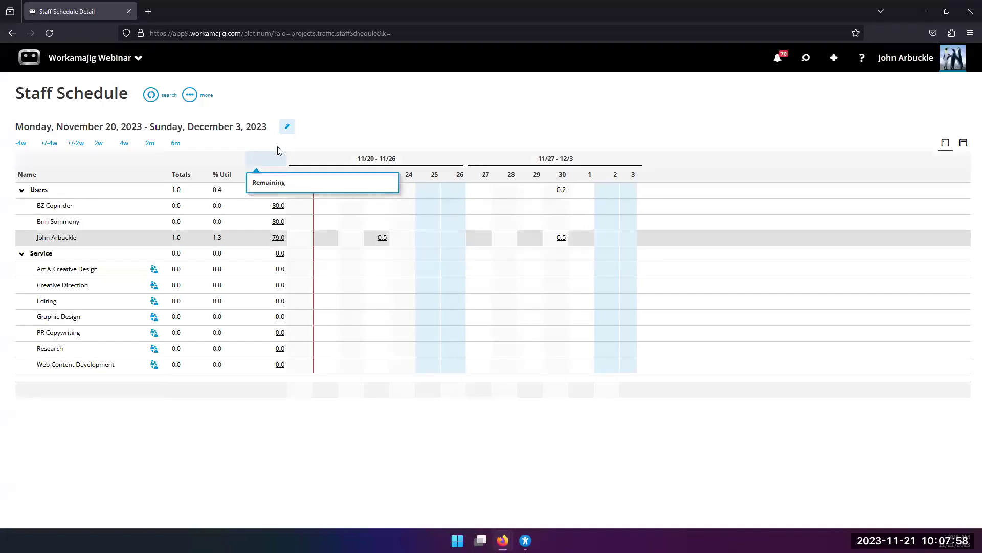
Bring up the app launcher listing staff schedule, traffic calendar, assignment management and rm graphs.
{"action": "left_click", "coordinate": [51, 51]}
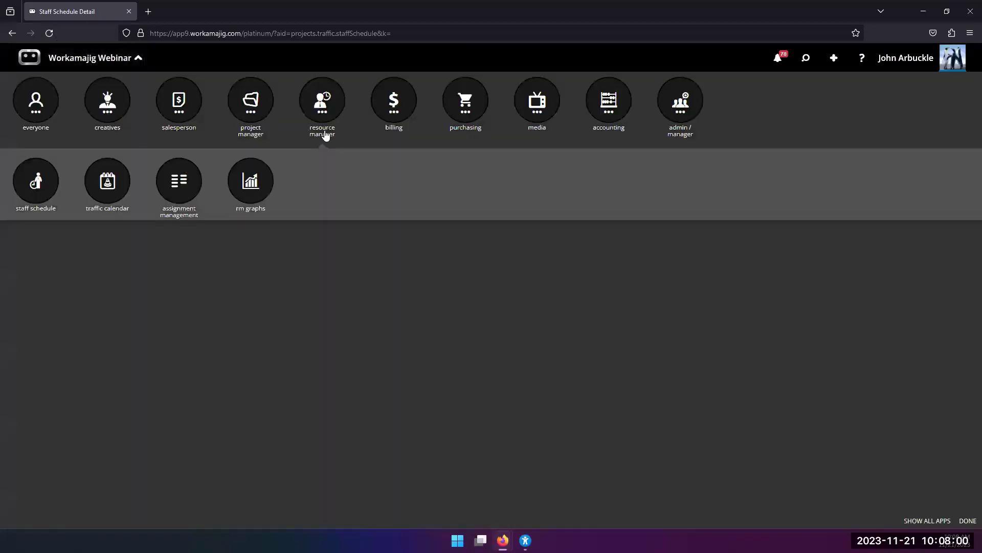
Open the salesperson's Opportunities dashboard showing stages from Initial Contact to Signed Contract.
{"action": "left_click", "coordinate": [171, 141]}
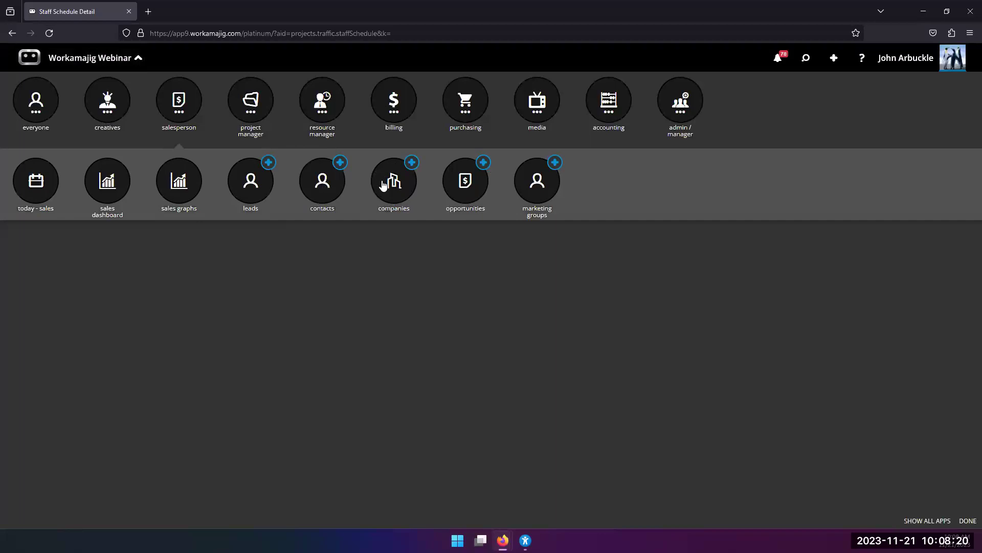
{"action": "left_click", "coordinate": [462, 190]}
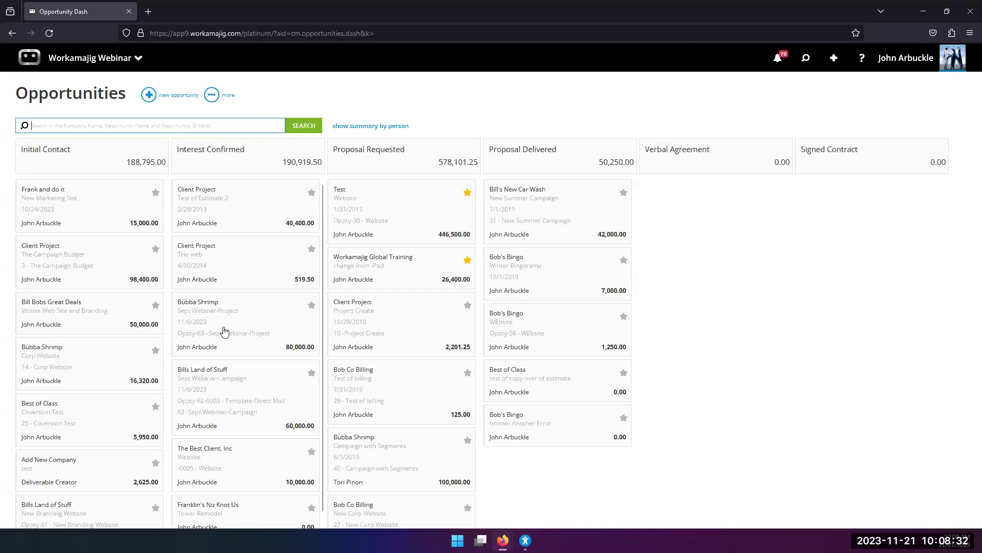
{"action": "scroll", "coordinate": [224, 331], "scroll_direction": "down", "scroll_amount": 1}
{"action": "scroll", "coordinate": [224, 331], "scroll_direction": "up", "scroll_amount": 1}
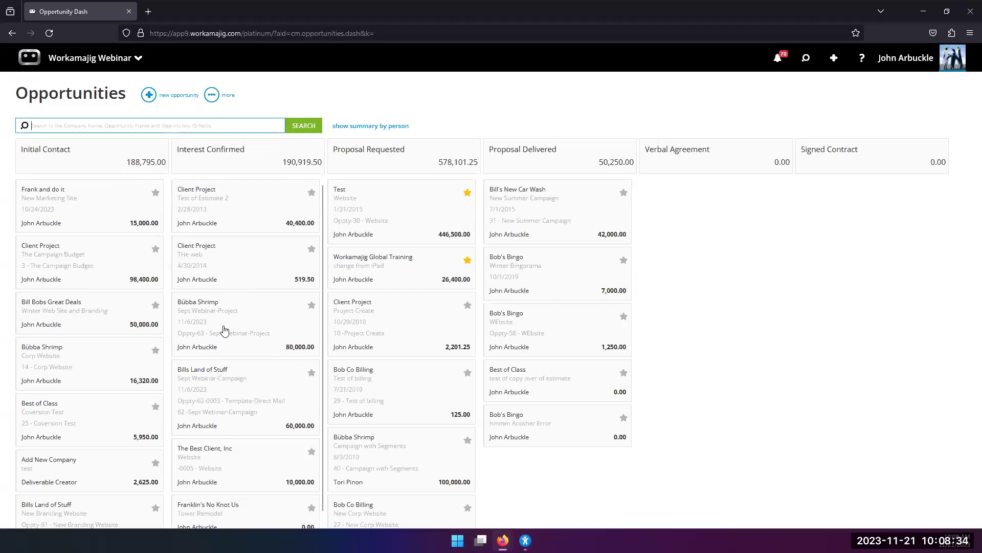
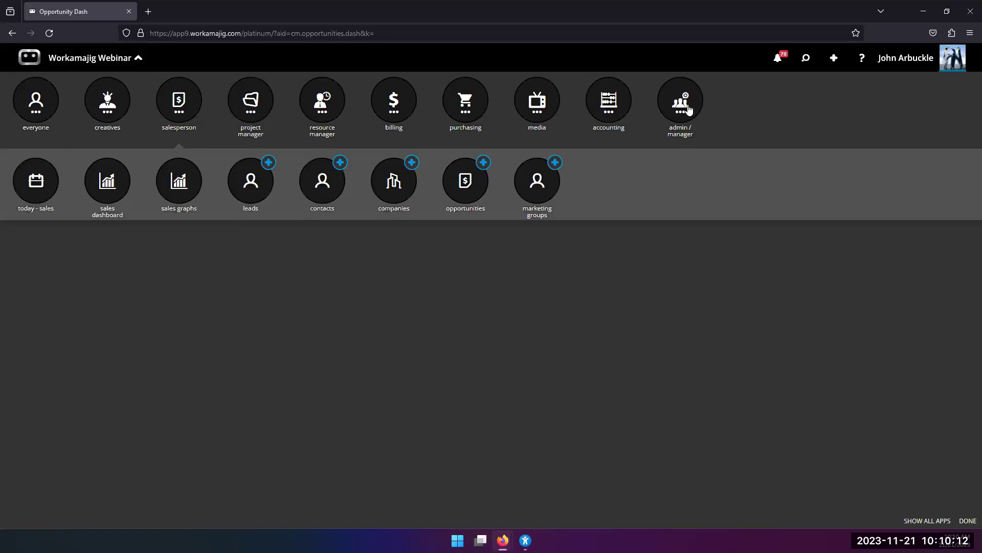
Open Security Settings from System Setup and scroll into the Account Managers group's user rights.
{"action": "left_click", "coordinate": [396, 184]}
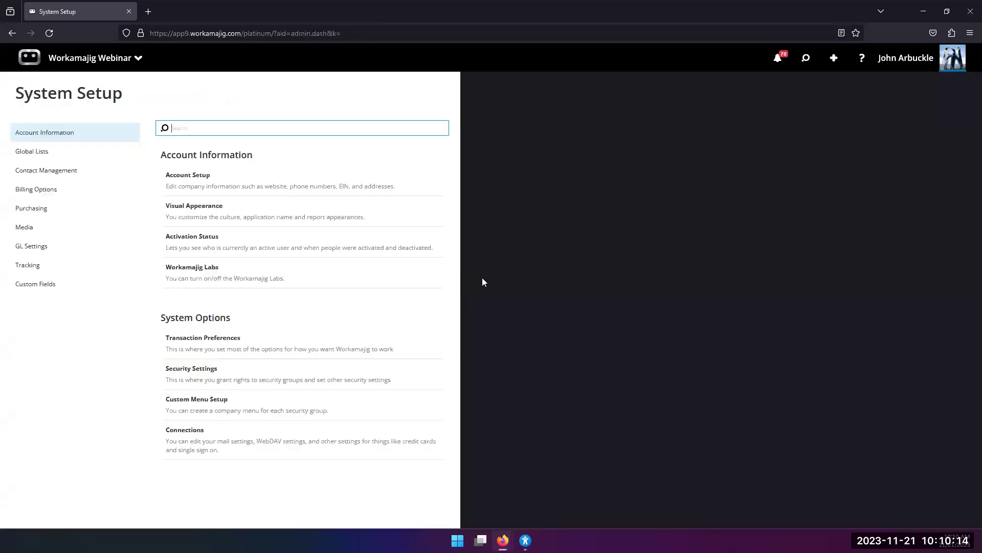
{"action": "left_click", "coordinate": [218, 377]}
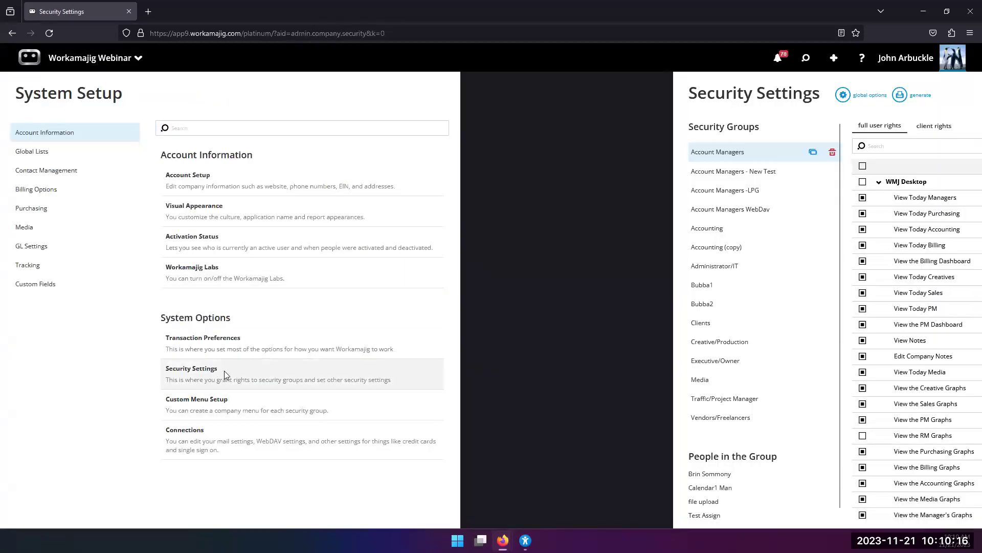
{"action": "scroll", "coordinate": [325, 263], "scroll_direction": "down", "scroll_amount": 10}
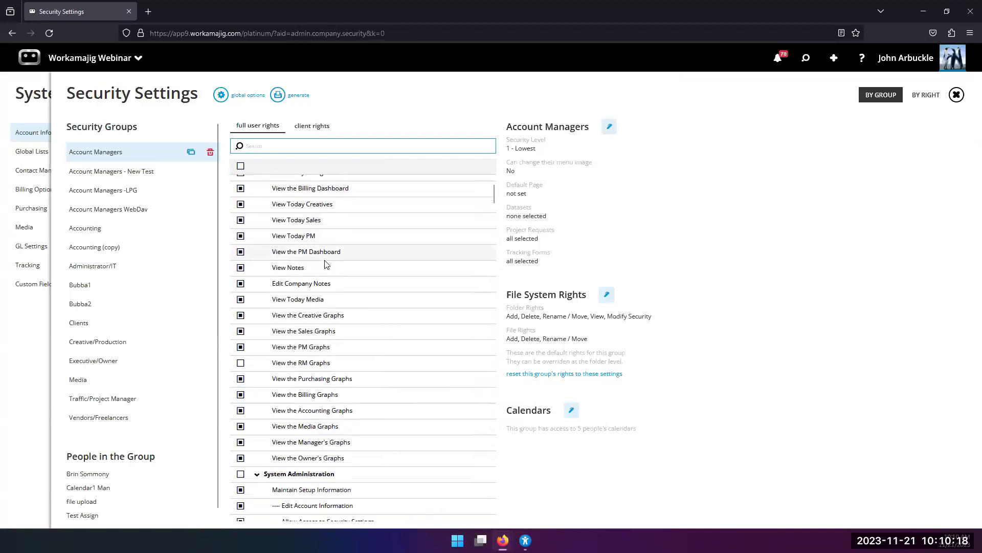
{"action": "scroll", "coordinate": [322, 279], "scroll_direction": "down", "scroll_amount": 10}
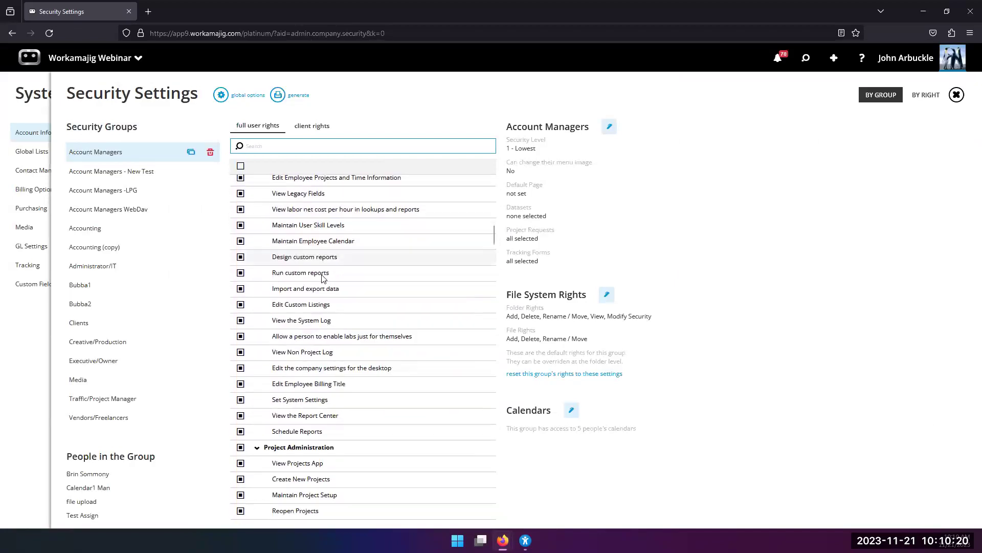
{"action": "scroll", "coordinate": [322, 279], "scroll_direction": "down", "scroll_amount": 10}
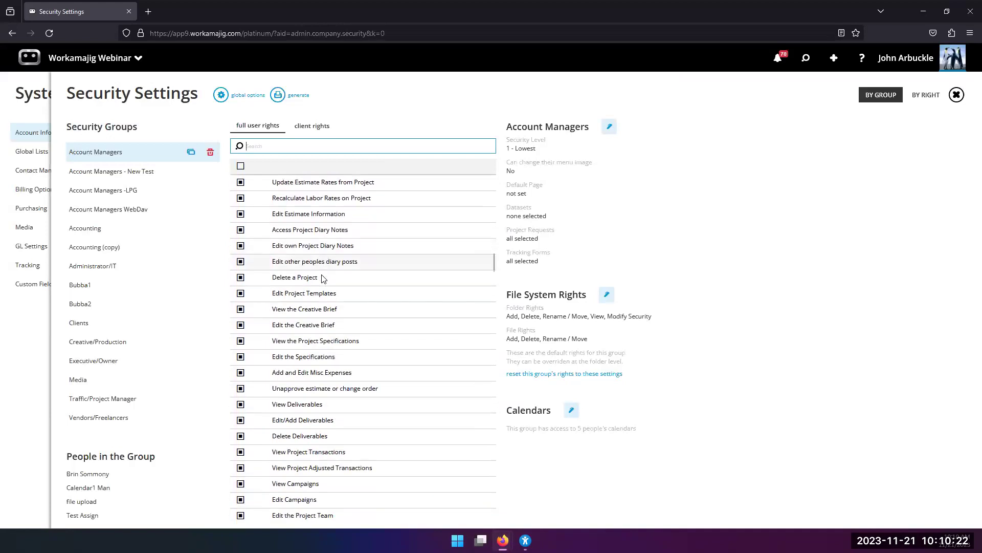
{"action": "scroll", "coordinate": [322, 279], "scroll_direction": "down", "scroll_amount": 5}
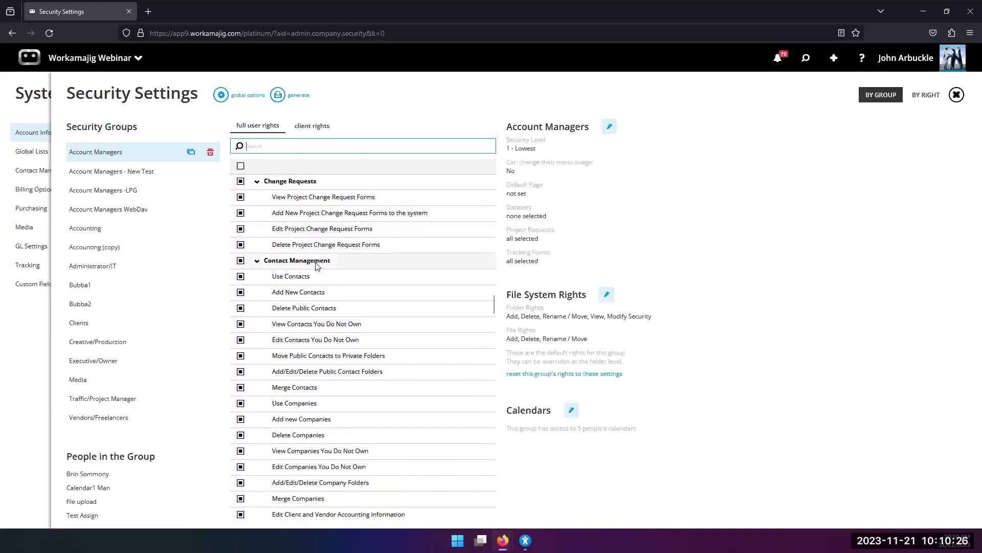
{"action": "scroll", "coordinate": [316, 265], "scroll_direction": "down", "scroll_amount": 2}
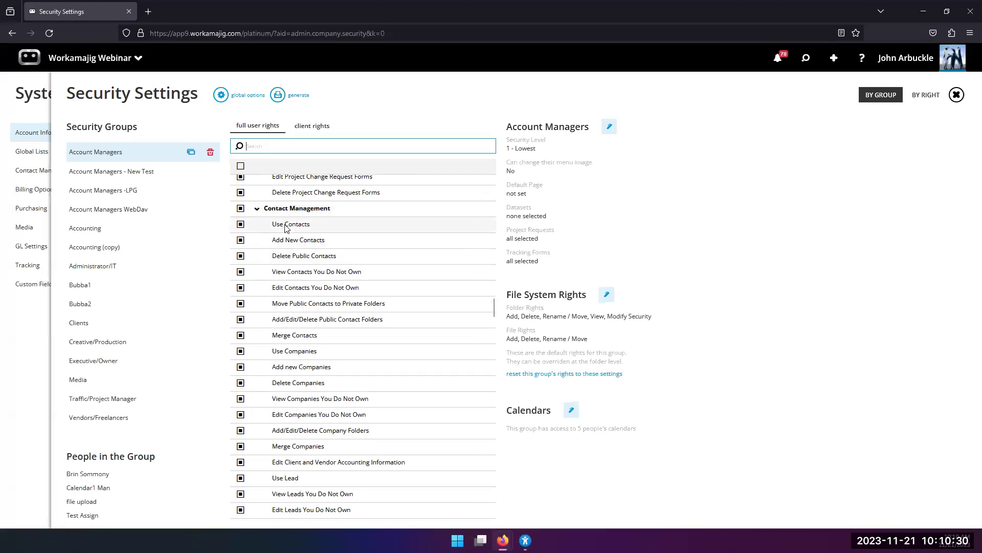
Review the Account Managers rights through Contact Management, Opportunities and activity permissions.
{"action": "scroll", "coordinate": [284, 451], "scroll_direction": "down", "scroll_amount": 2}
{"action": "scroll", "coordinate": [280, 404], "scroll_direction": "down", "scroll_amount": 2}
{"action": "scroll", "coordinate": [295, 469], "scroll_direction": "up", "scroll_amount": 3}
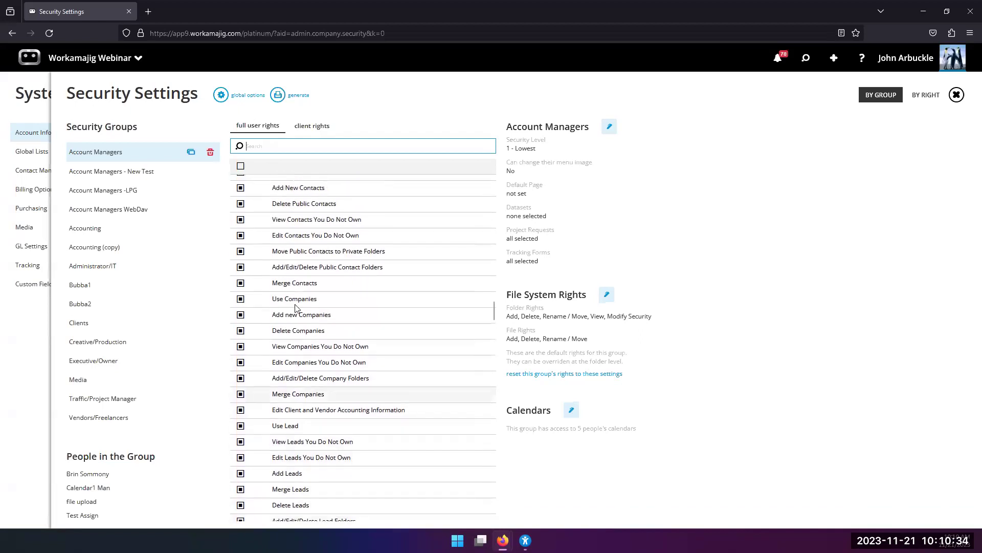
{"action": "scroll", "coordinate": [284, 264], "scroll_direction": "down", "scroll_amount": 2}
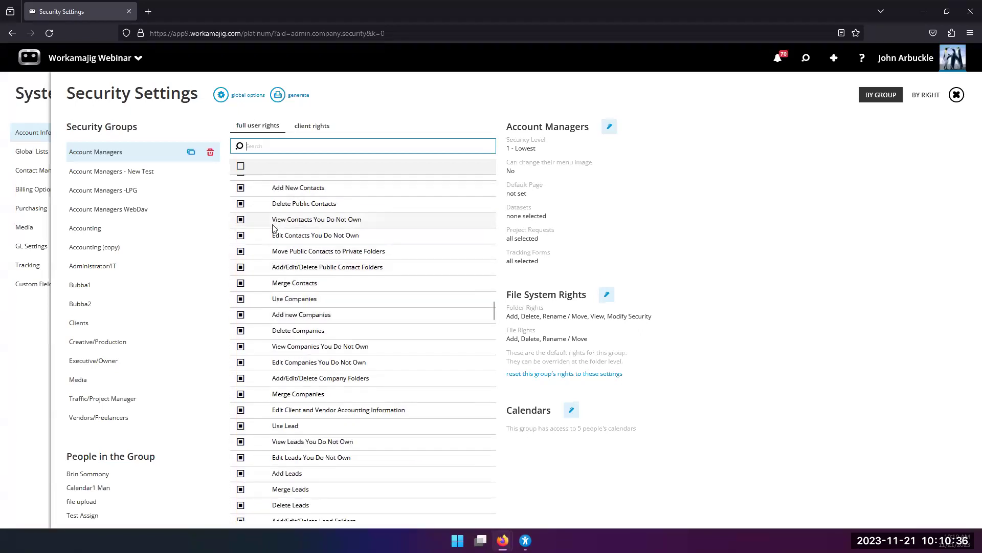
{"action": "scroll", "coordinate": [280, 359], "scroll_direction": "down", "scroll_amount": 2}
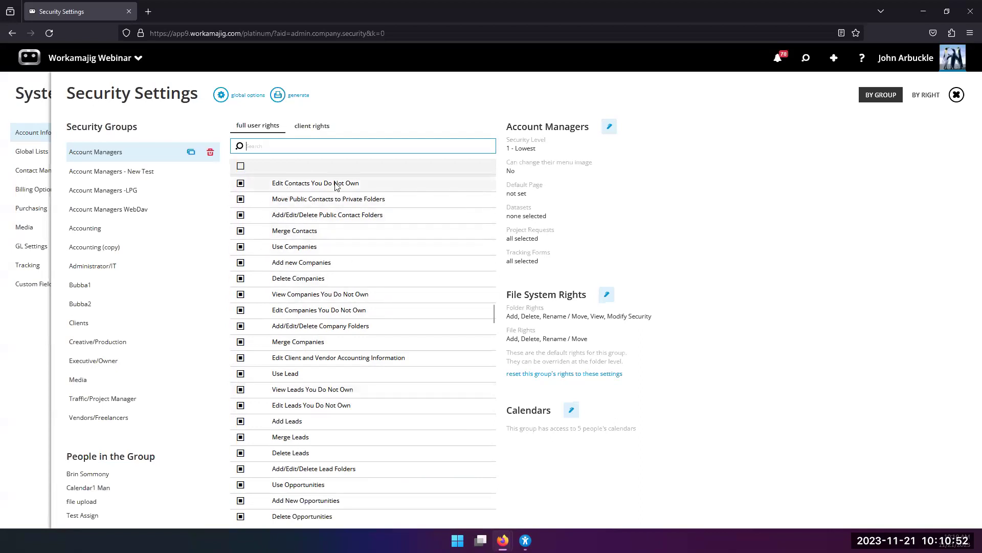
{"action": "scroll", "coordinate": [307, 197], "scroll_direction": "up", "scroll_amount": 2}
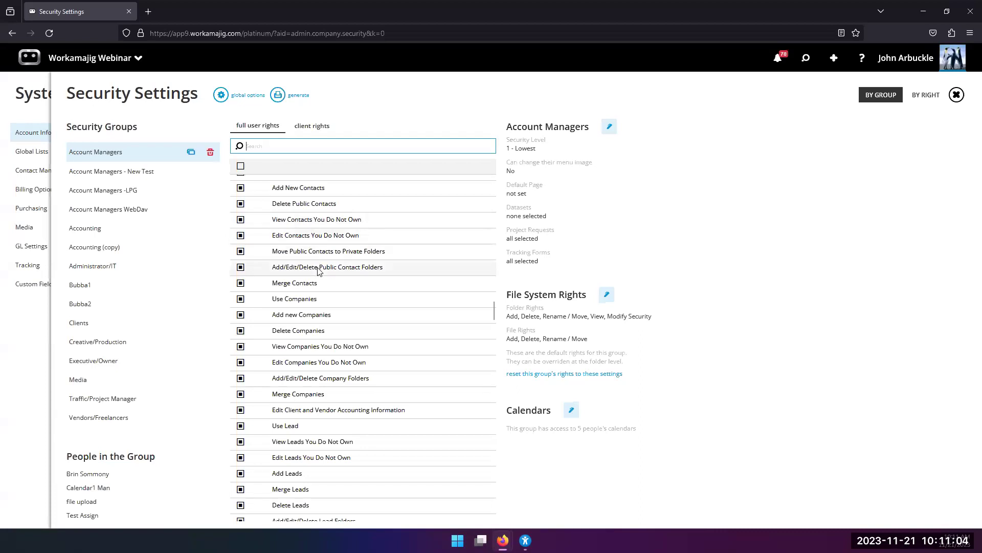
{"action": "scroll", "coordinate": [314, 287], "scroll_direction": "up", "scroll_amount": 2}
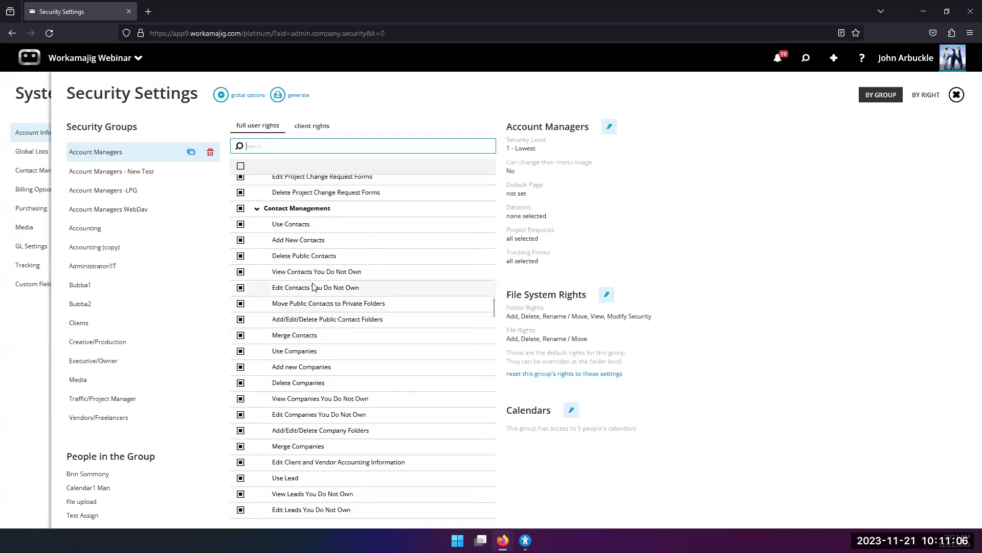
{"action": "scroll", "coordinate": [314, 285], "scroll_direction": "down", "scroll_amount": 2}
{"action": "scroll", "coordinate": [314, 285], "scroll_direction": "up", "scroll_amount": 2}
{"action": "scroll", "coordinate": [315, 285], "scroll_direction": "down", "scroll_amount": 2}
{"action": "scroll", "coordinate": [310, 347], "scroll_direction": "down", "scroll_amount": 2}
{"action": "scroll", "coordinate": [310, 347], "scroll_direction": "down", "scroll_amount": 2}
{"action": "scroll", "coordinate": [309, 348], "scroll_direction": "down", "scroll_amount": 2}
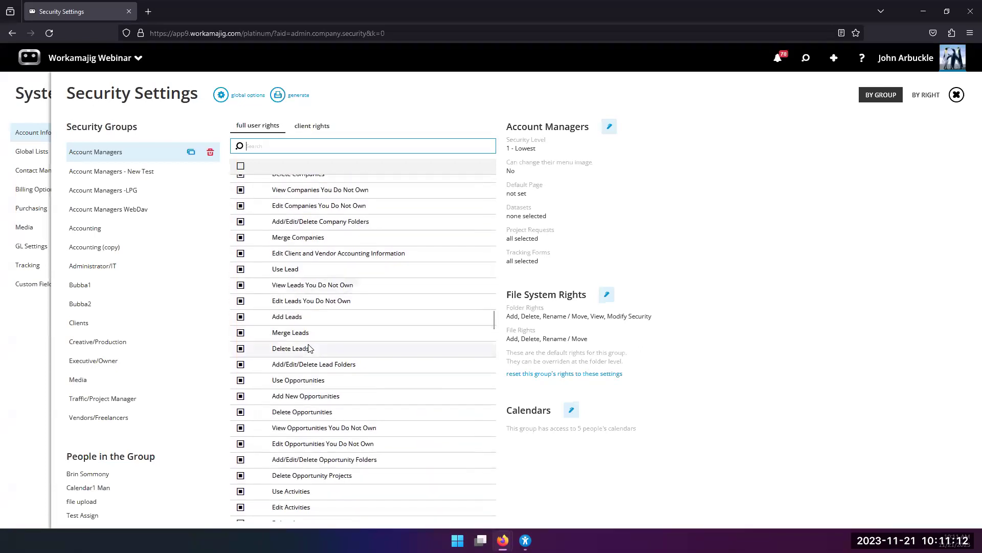
{"action": "scroll", "coordinate": [310, 347], "scroll_direction": "down", "scroll_amount": 2}
{"action": "scroll", "coordinate": [309, 347], "scroll_direction": "down", "scroll_amount": 6}
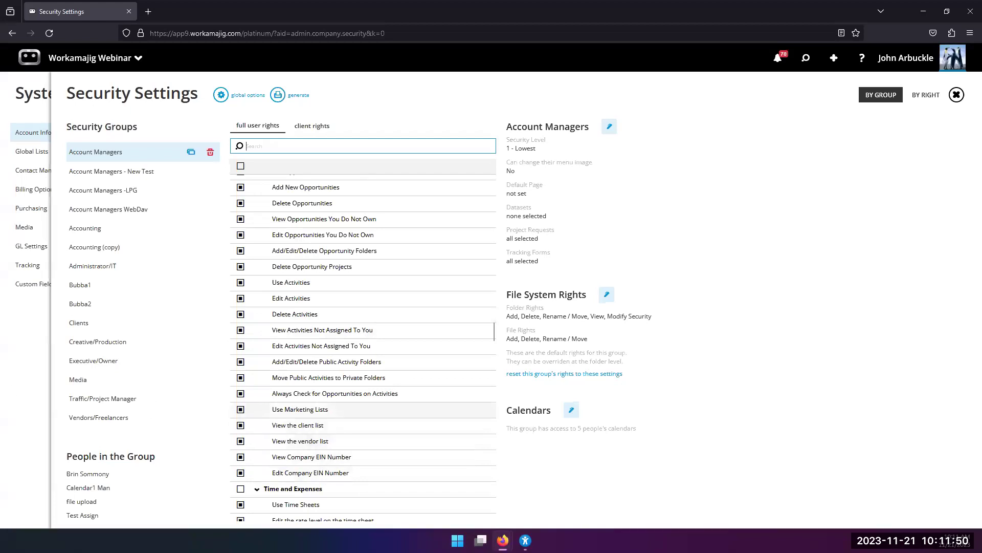
Close Security Settings and bring up Transaction Preferences for Contact Management.
{"action": "left_click", "coordinate": [14, 393]}
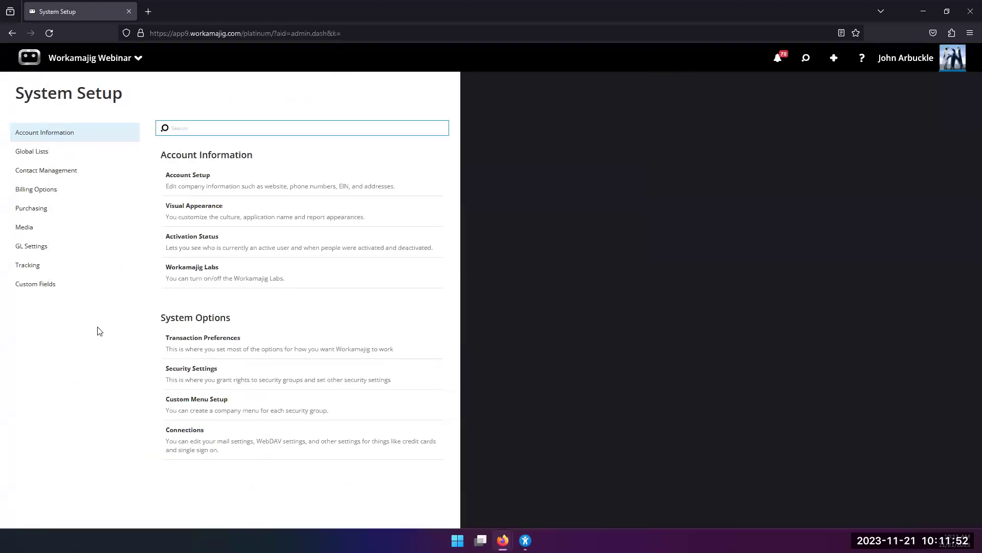
{"action": "left_click", "coordinate": [194, 350]}
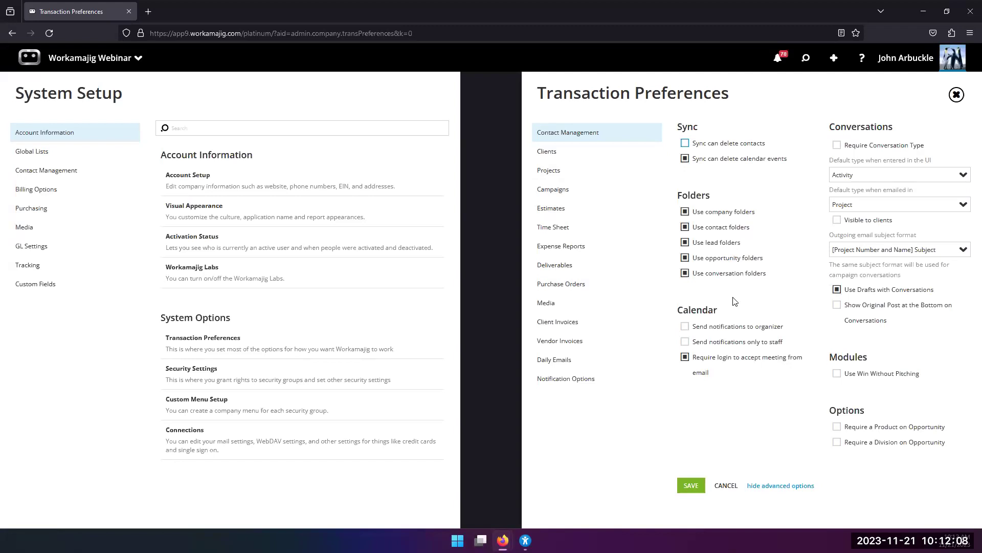
Duplicate the browser tab and open Manage Folders from salesperson > Contacts.
{"action": "right_click", "coordinate": [82, 6]}
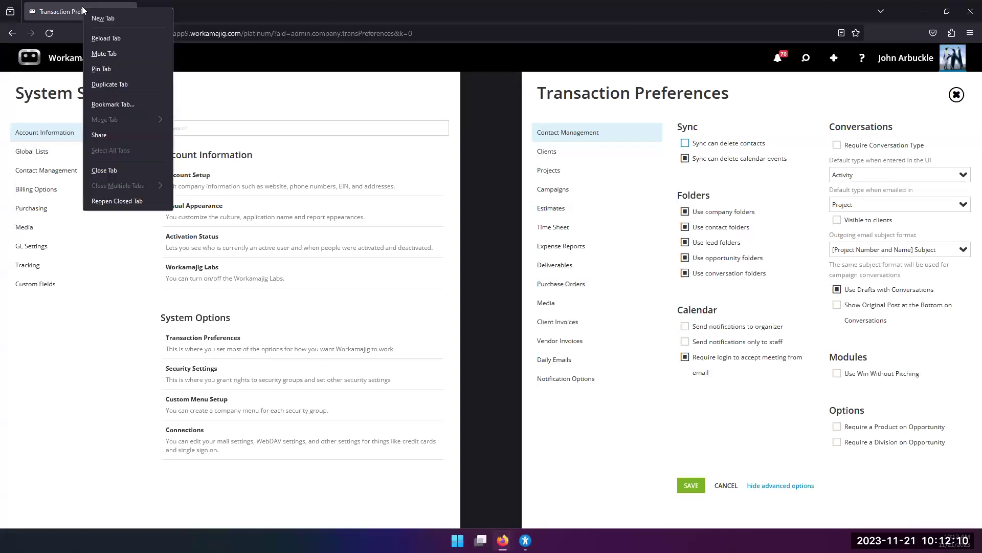
{"action": "left_click", "coordinate": [138, 84]}
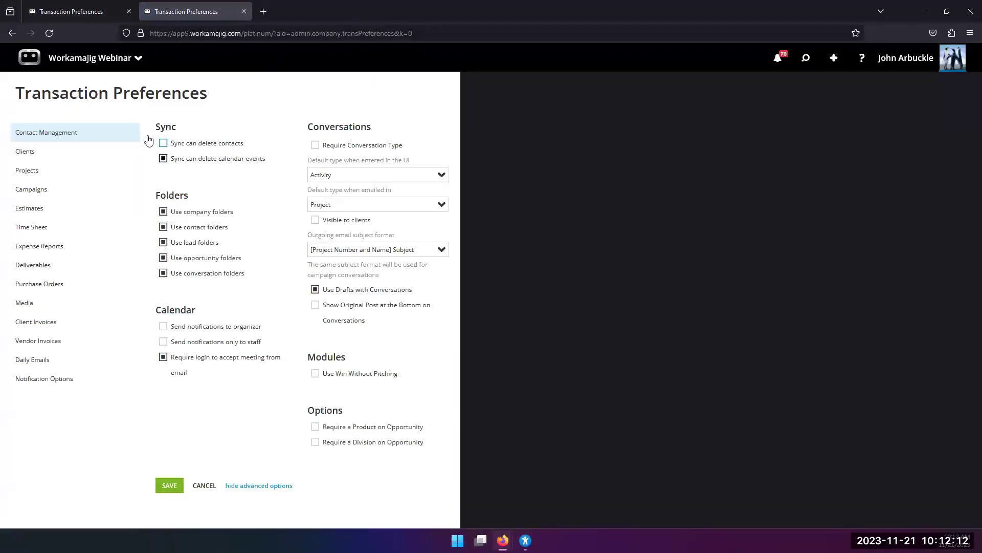
{"action": "left_click", "coordinate": [104, 63]}
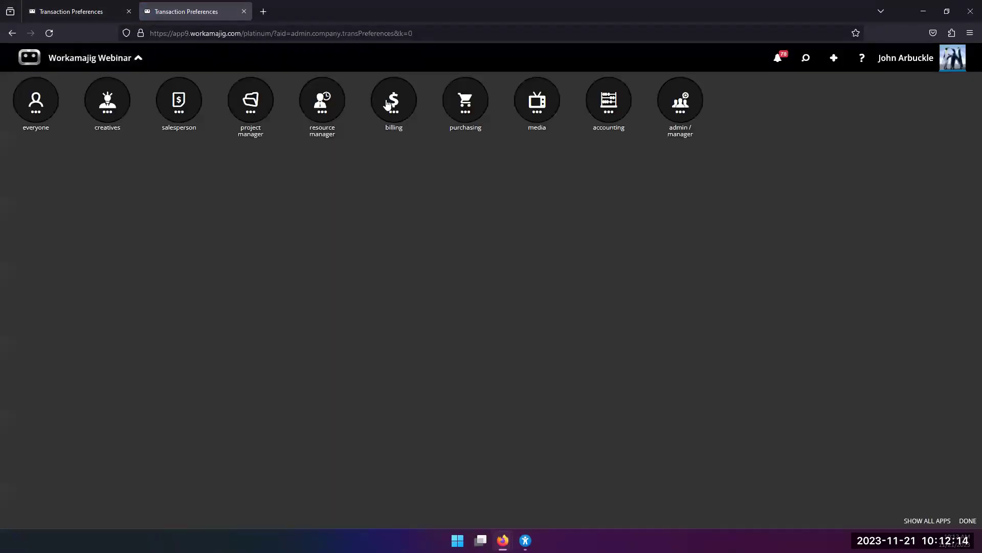
{"action": "left_click", "coordinate": [177, 108]}
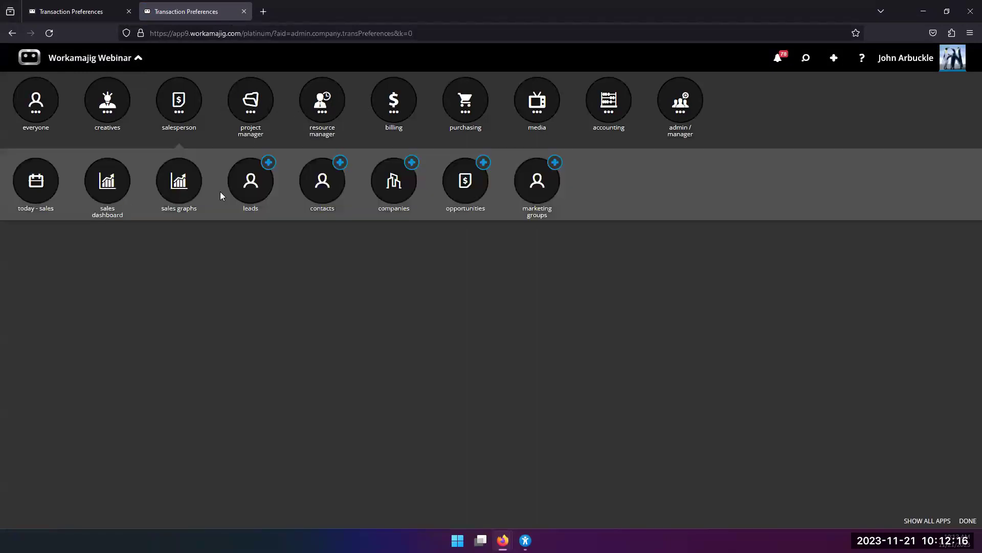
{"action": "left_click", "coordinate": [320, 194]}
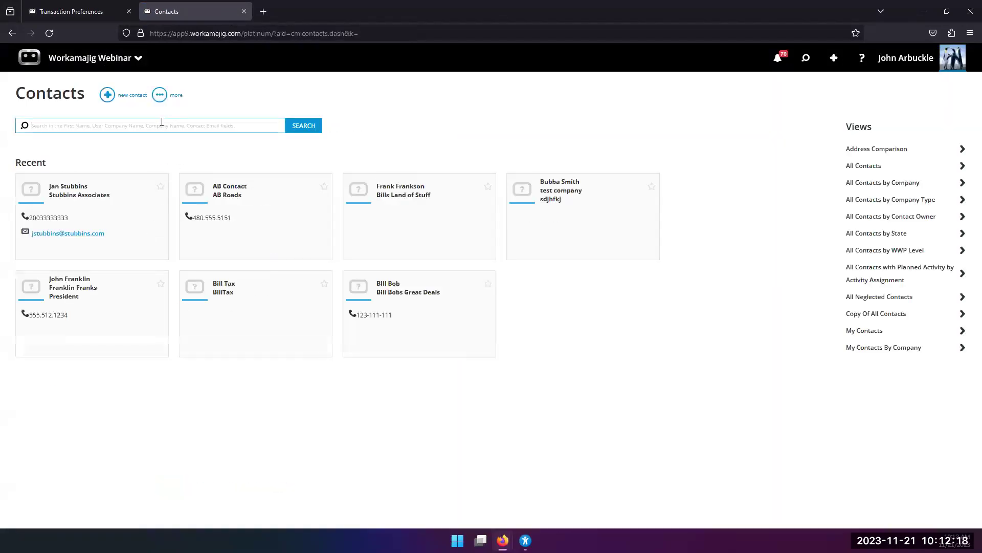
{"action": "left_click", "coordinate": [159, 103]}
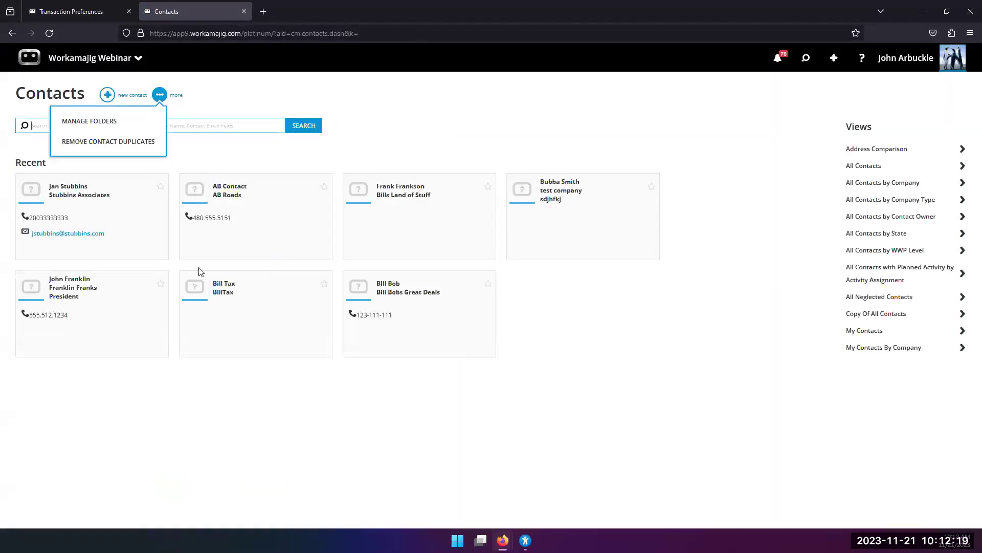
{"action": "left_click", "coordinate": [97, 122]}
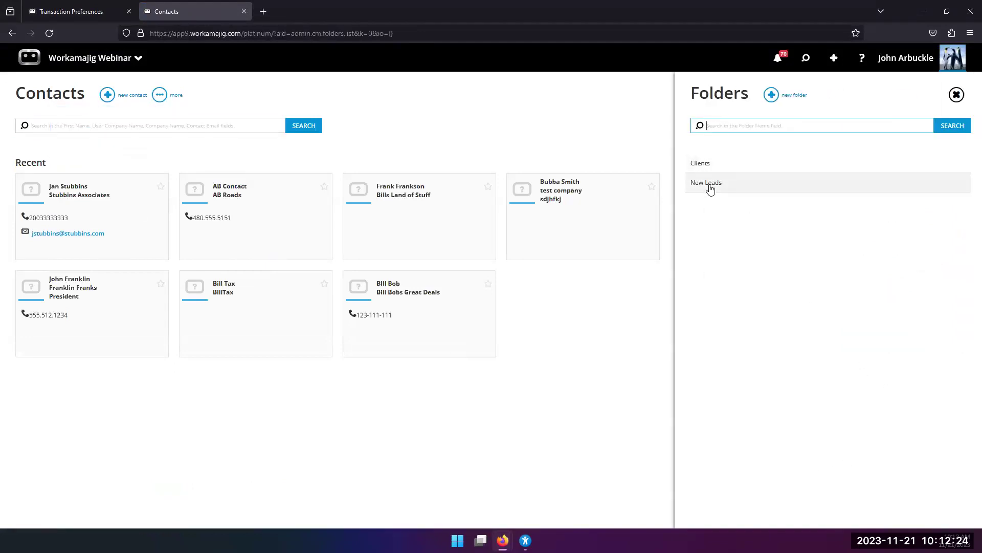
Open the New Leads folder settings, close them, then reopen to check Security Groups View/Add rights.
{"action": "left_click", "coordinate": [711, 185]}
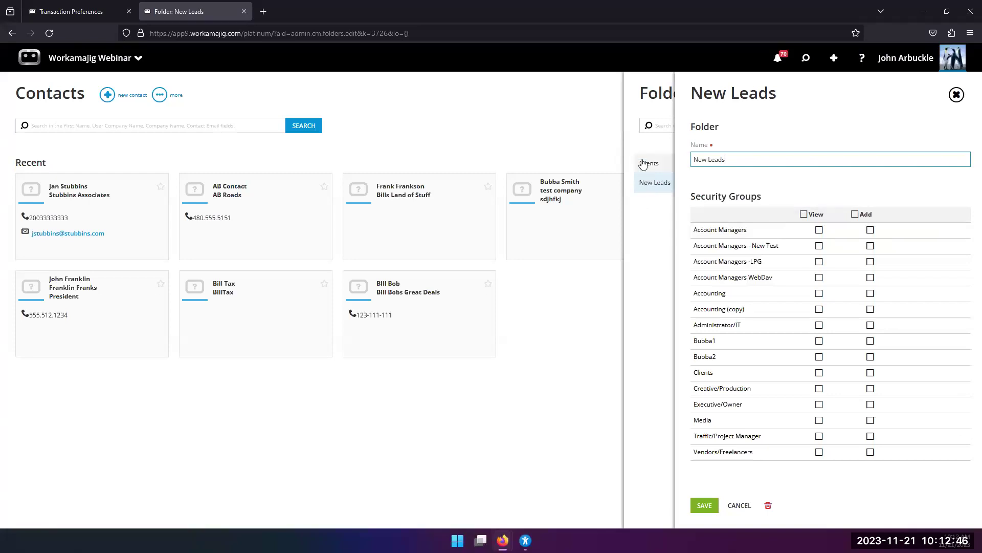
{"action": "left_click", "coordinate": [651, 244]}
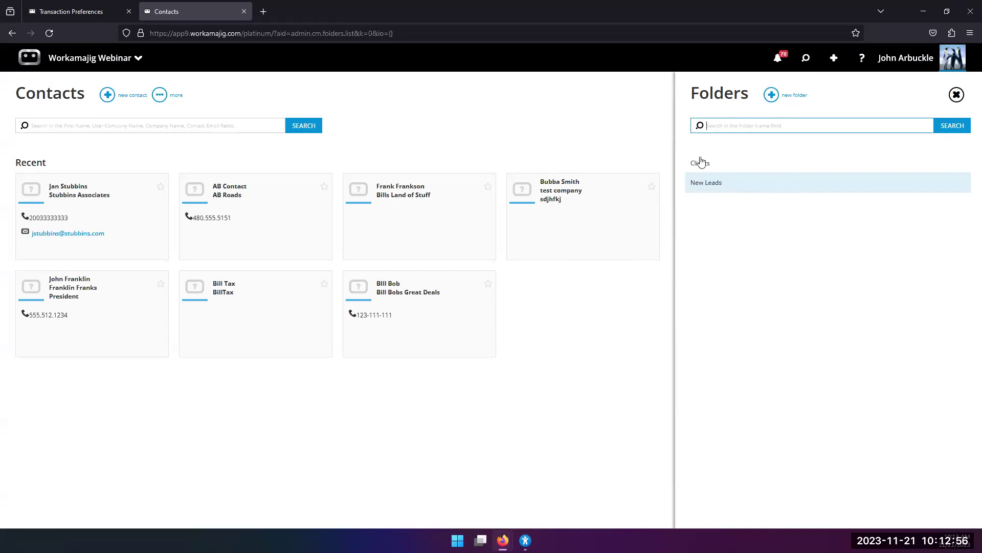
{"action": "left_click", "coordinate": [715, 189]}
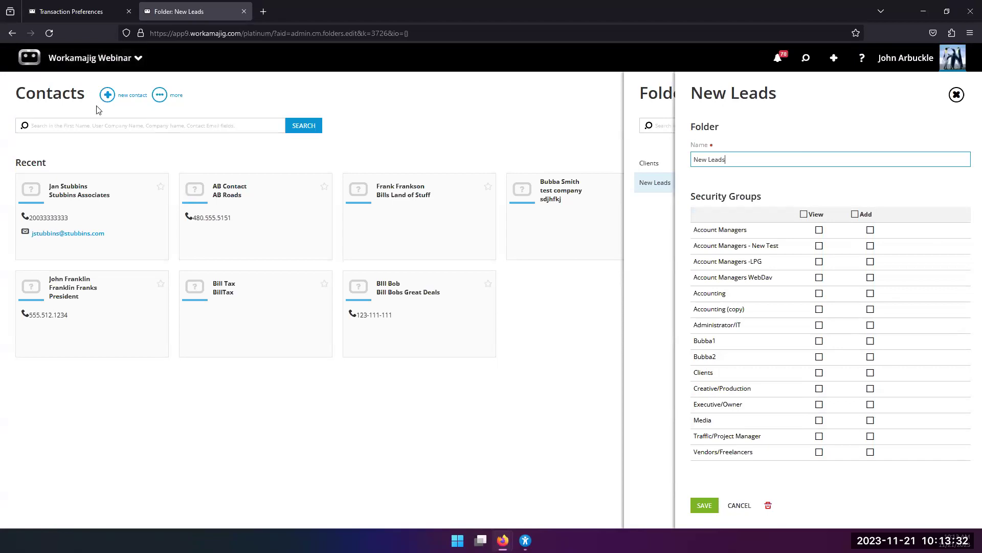
Close the folder settings and open System Setup's Connections panel via admin/manager apps.
{"action": "left_click", "coordinate": [478, 89]}
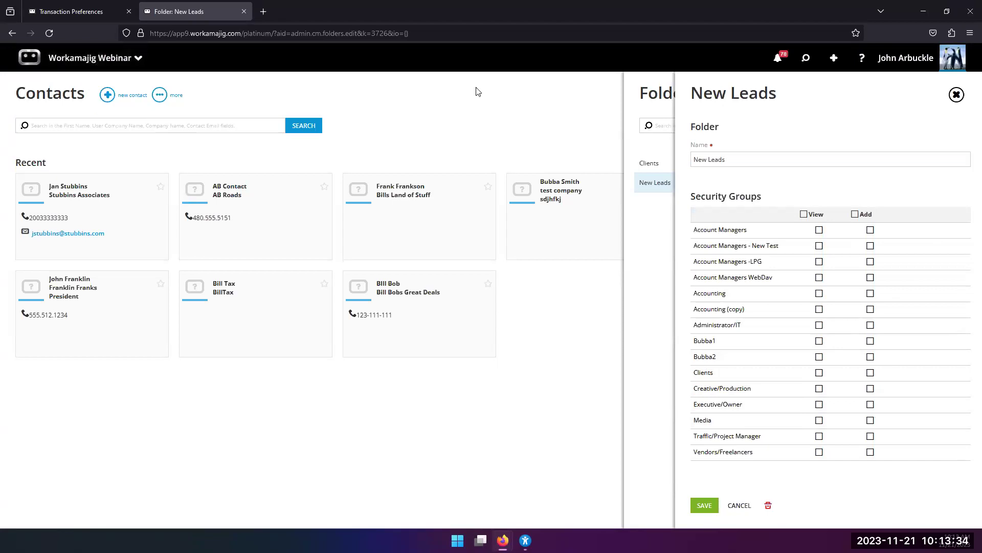
{"action": "left_click", "coordinate": [95, 57]}
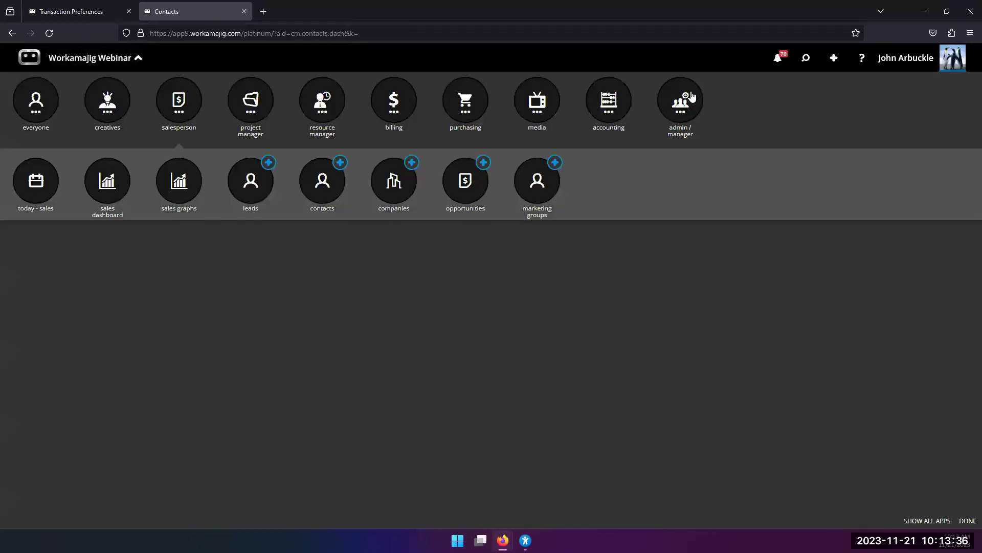
{"action": "left_click", "coordinate": [680, 100]}
{"action": "left_click", "coordinate": [400, 185]}
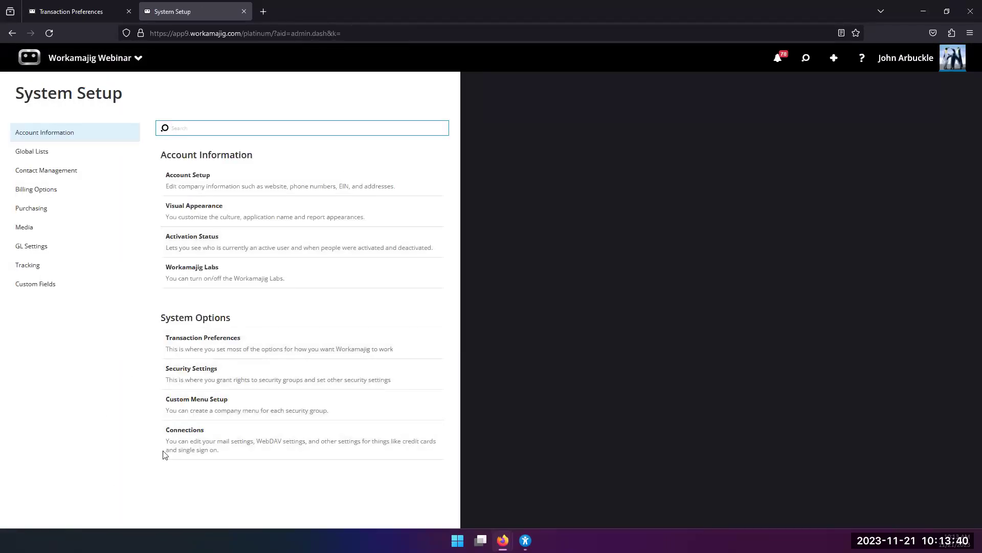
{"action": "left_click", "coordinate": [186, 447]}
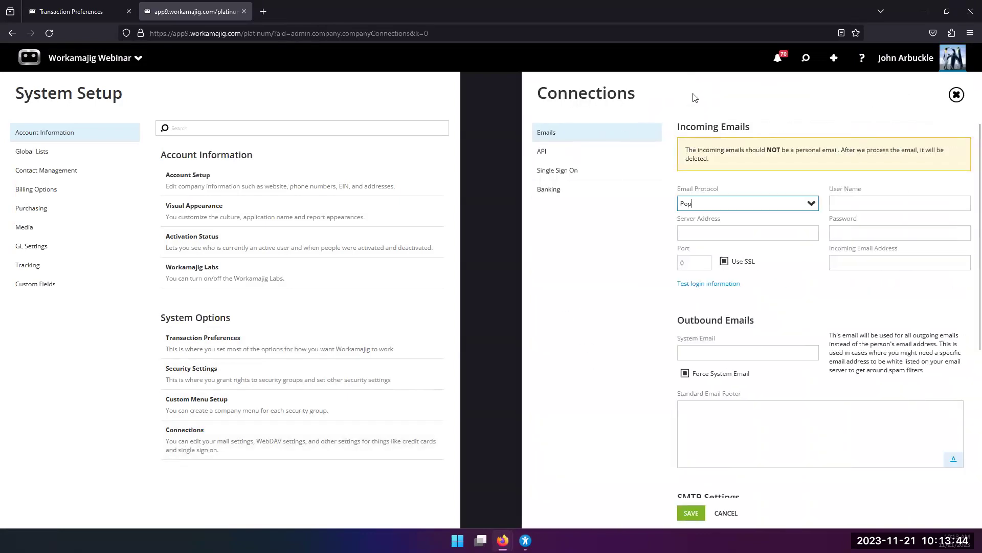
{"action": "scroll", "coordinate": [772, 267], "scroll_direction": "down", "scroll_amount": 1}
{"action": "scroll", "coordinate": [771, 267], "scroll_direction": "down", "scroll_amount": 4}
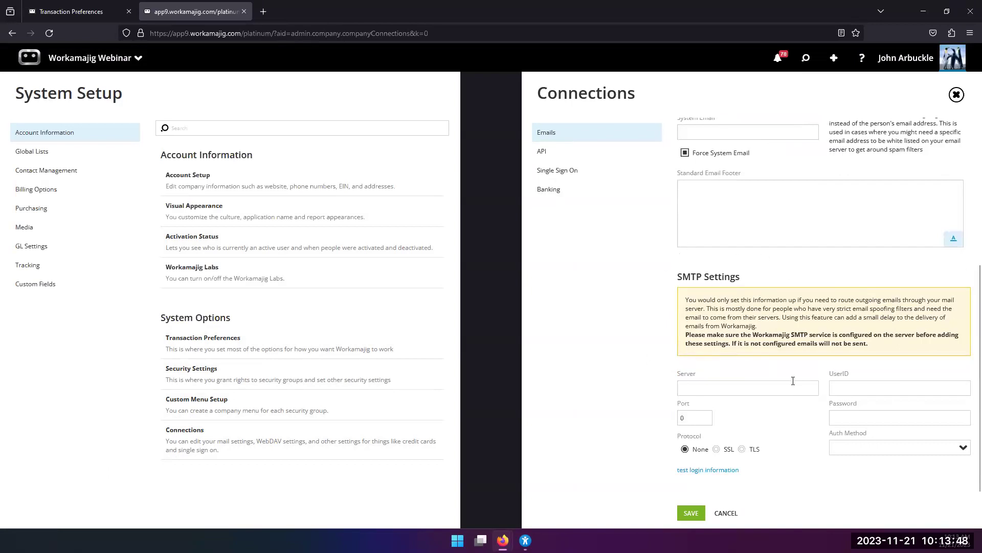
{"action": "scroll", "coordinate": [778, 373], "scroll_direction": "up", "scroll_amount": 4}
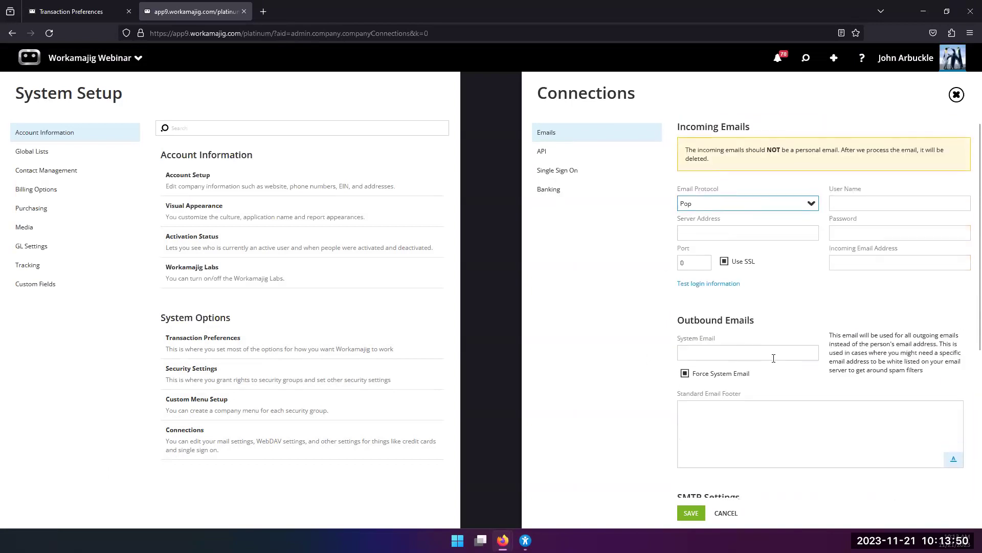
{"action": "scroll", "coordinate": [760, 346], "scroll_direction": "down", "scroll_amount": 1}
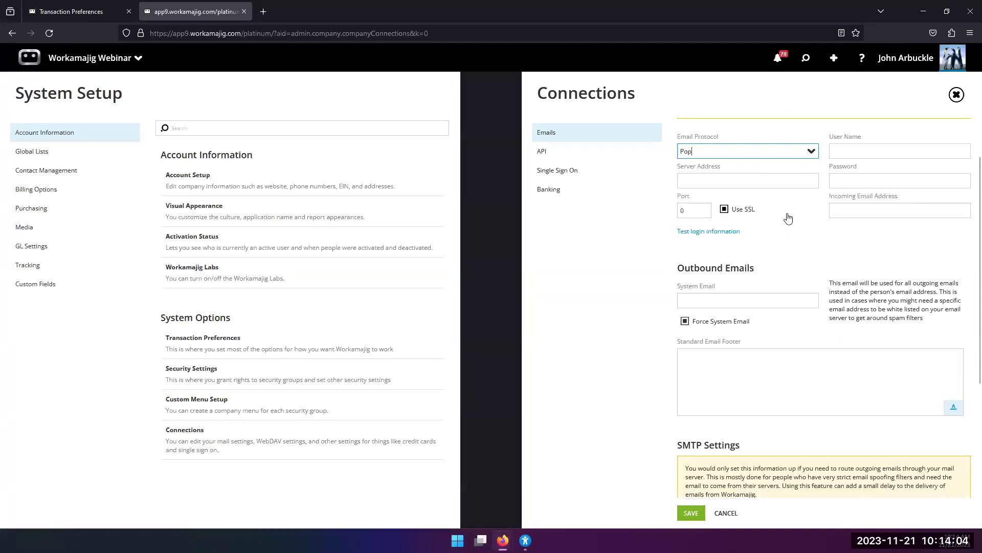
{"action": "scroll", "coordinate": [787, 228], "scroll_direction": "up", "scroll_amount": 2}
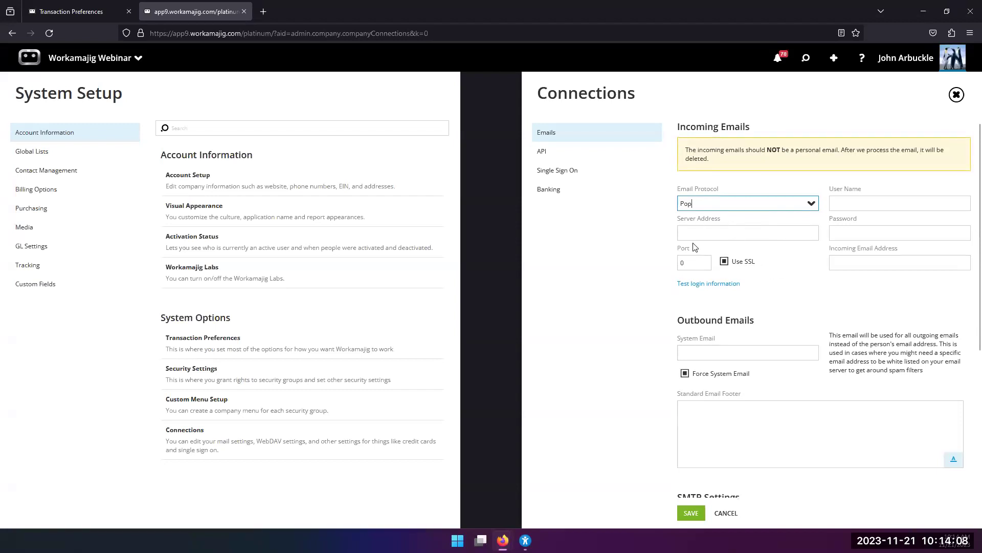
{"action": "scroll", "coordinate": [849, 259], "scroll_direction": "down", "scroll_amount": 5}
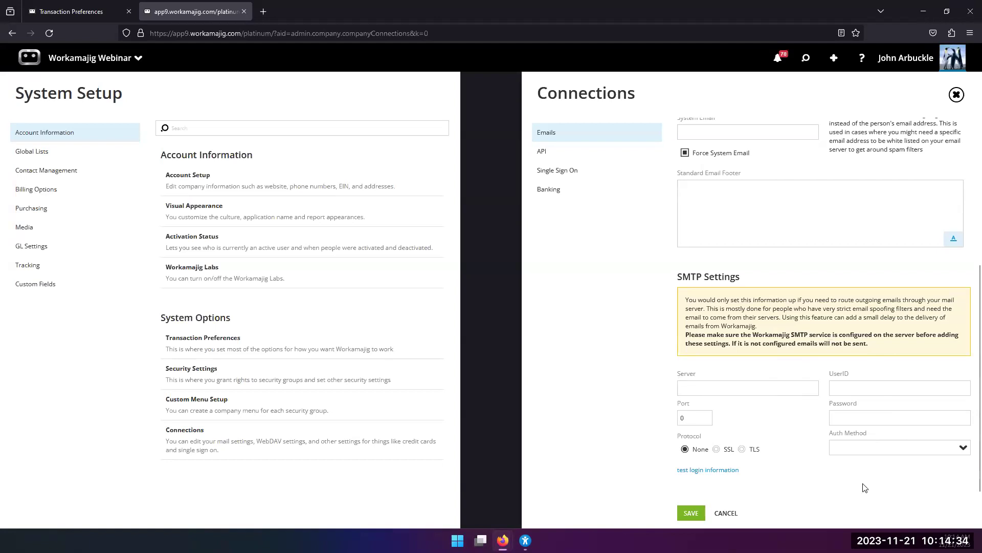
{"action": "scroll", "coordinate": [771, 438], "scroll_direction": "up", "scroll_amount": 1}
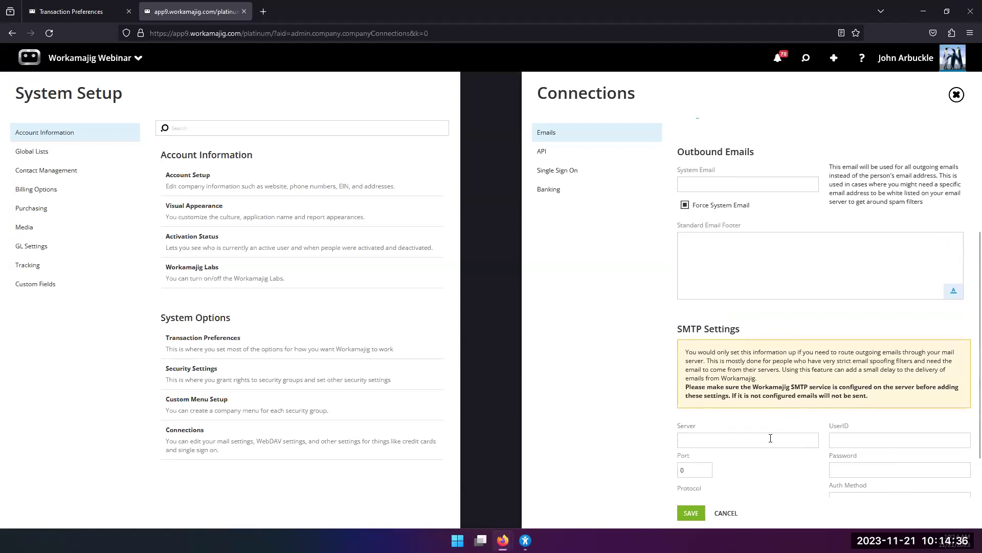
{"action": "scroll", "coordinate": [771, 438], "scroll_direction": "down", "scroll_amount": 1}
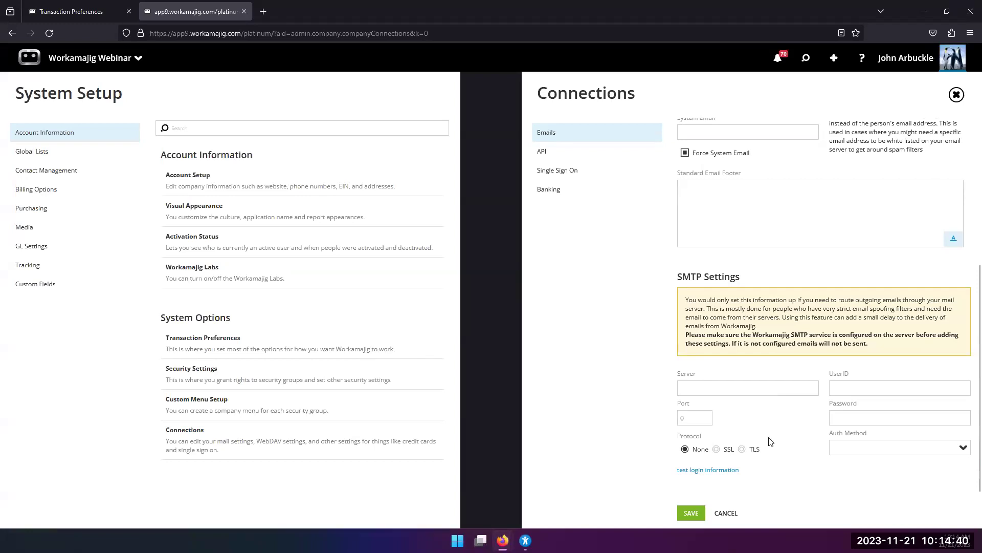
{"action": "scroll", "coordinate": [770, 441], "scroll_direction": "up", "scroll_amount": 2}
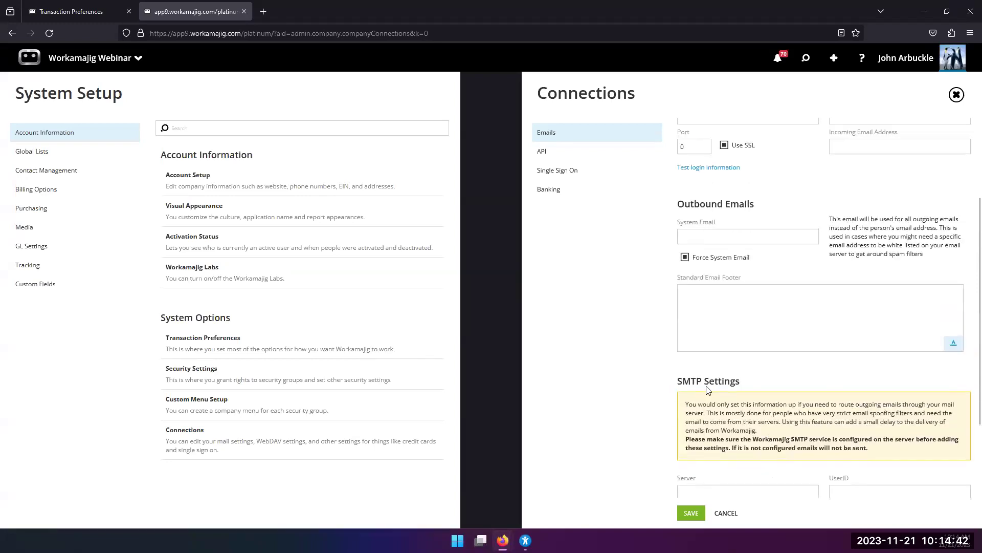
{"action": "scroll", "coordinate": [708, 390], "scroll_direction": "up", "scroll_amount": 1}
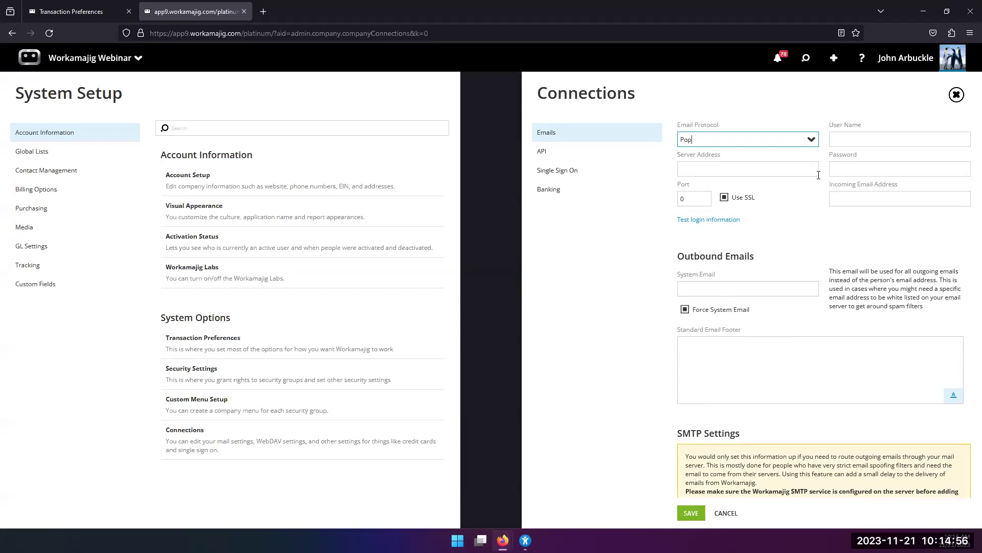
{"action": "scroll", "coordinate": [763, 353], "scroll_direction": "down", "scroll_amount": 3}
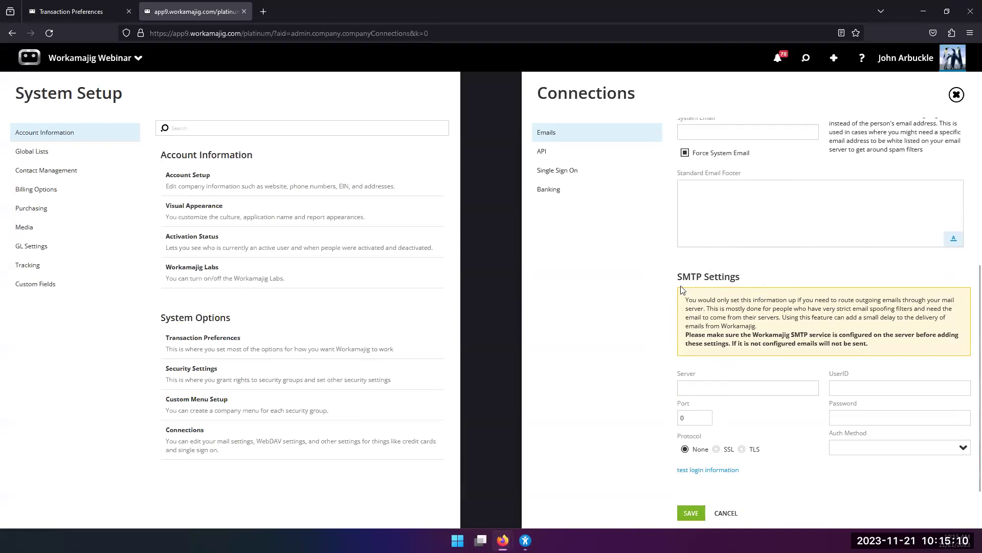
{"action": "scroll", "coordinate": [755, 336], "scroll_direction": "up", "scroll_amount": 4}
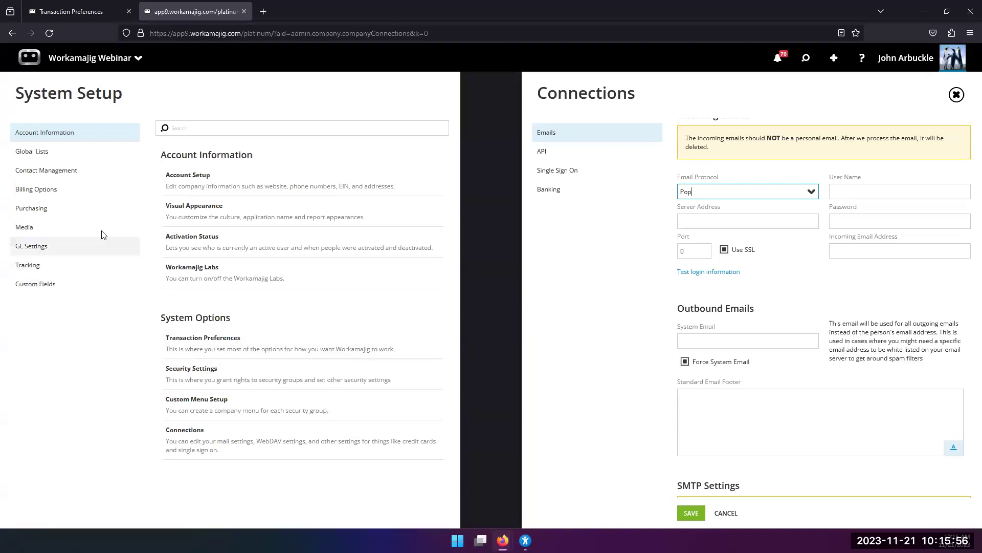
Open Define Project Requests under Transaction Preferences > Tracking.
{"action": "left_click", "coordinate": [189, 356]}
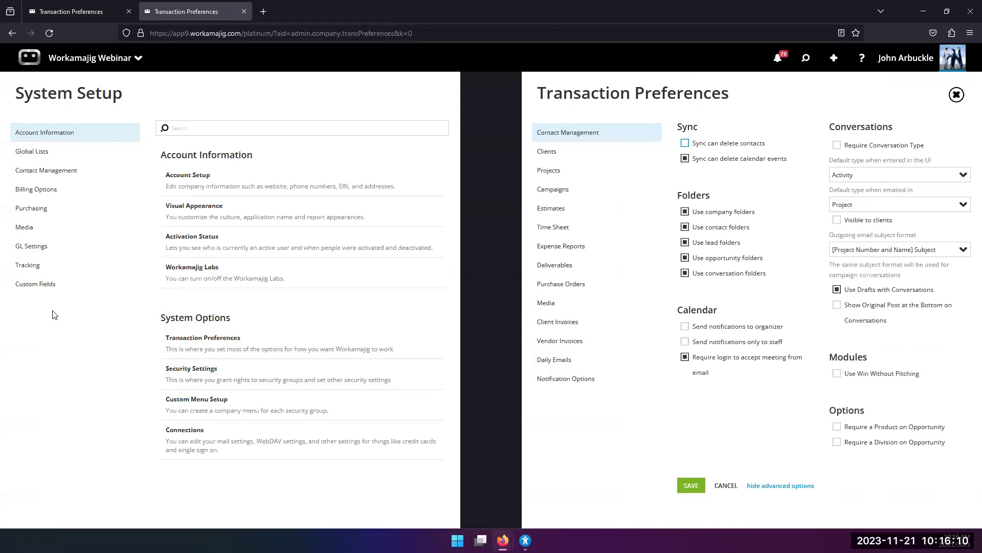
{"action": "left_click", "coordinate": [27, 268]}
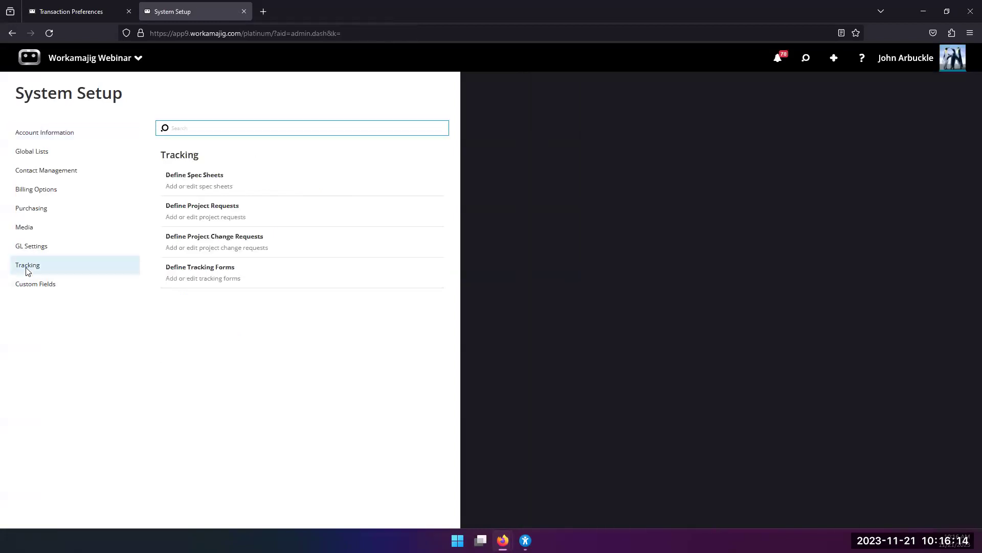
{"action": "left_click", "coordinate": [199, 214]}
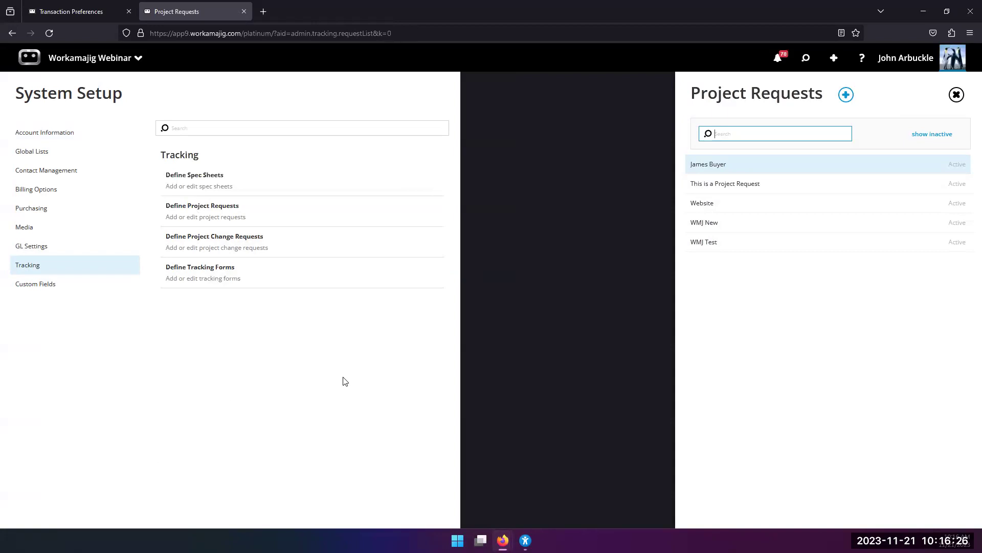
Dismiss the Project Requests list with Escape.
{"action": "key", "text": "Escape"}
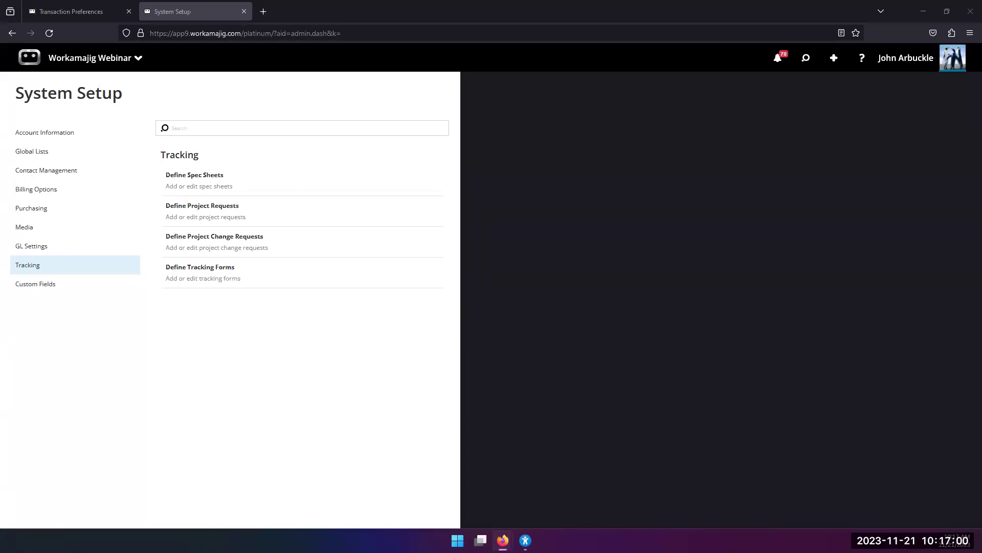
Find the -0036 Website project in recent search results and open its Schedule.
{"action": "left_click", "coordinate": [806, 57]}
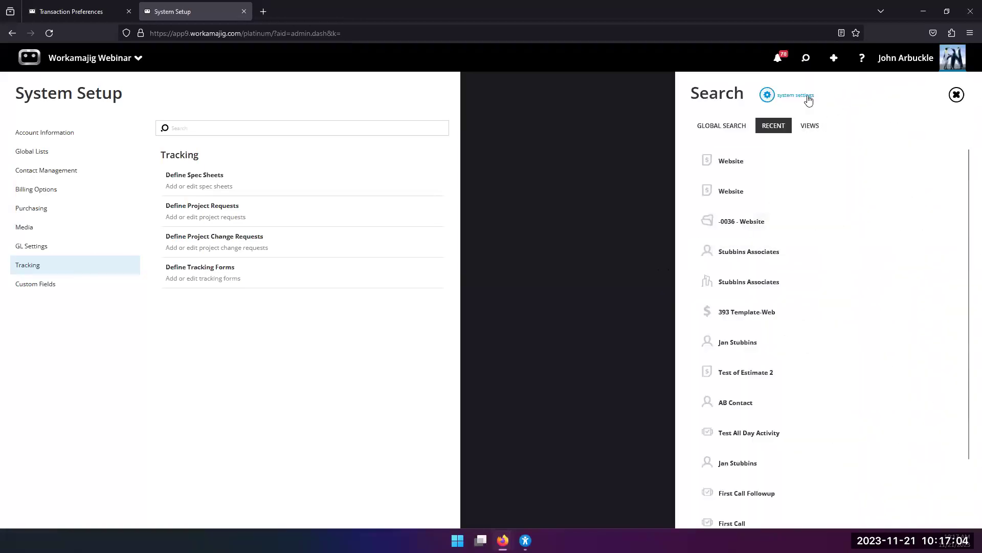
{"action": "left_click", "coordinate": [746, 221]}
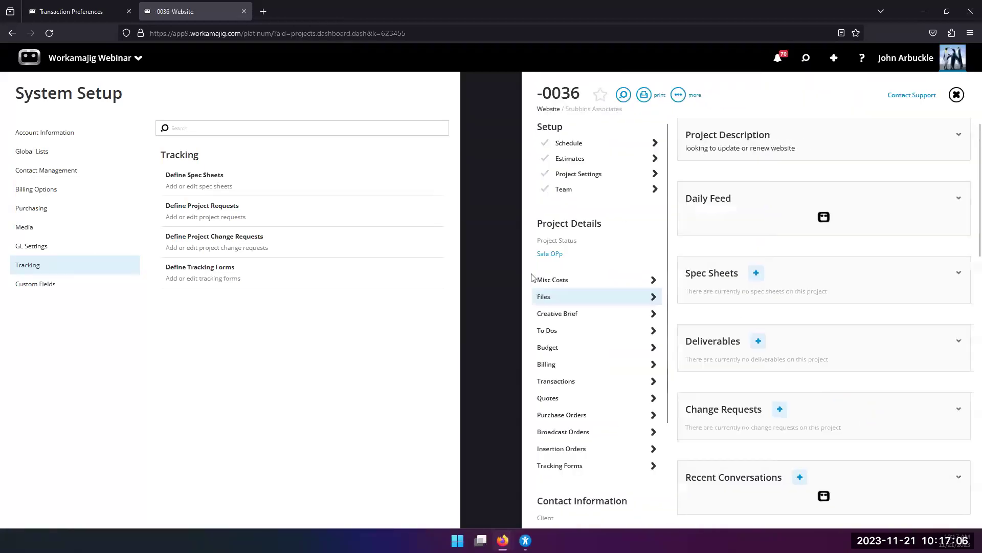
{"action": "left_click", "coordinate": [569, 142]}
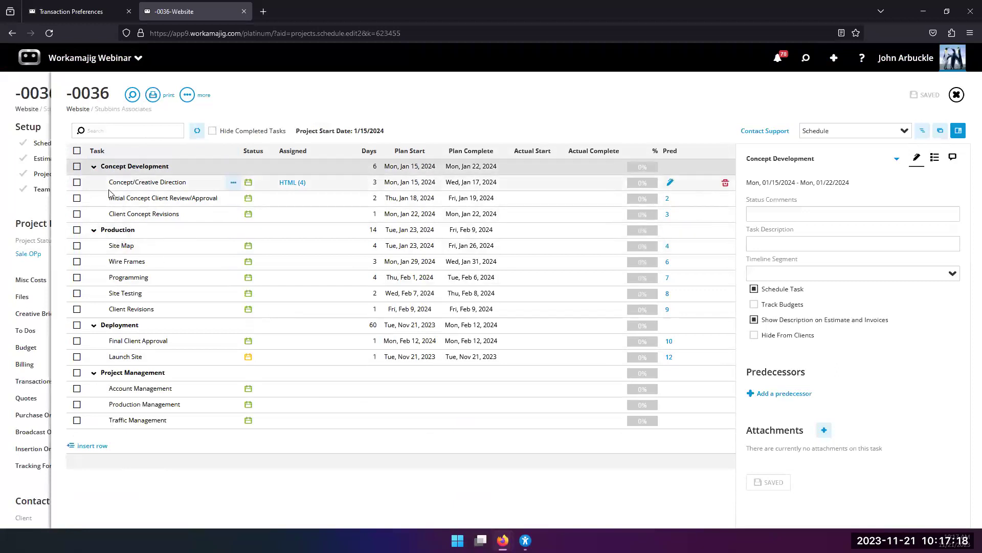
Copy all tasks from the T-Website Lg-Template-Website Large template into the -0036 schedule.
{"action": "left_click", "coordinate": [940, 132]}
{"action": "left_click", "coordinate": [655, 154]}
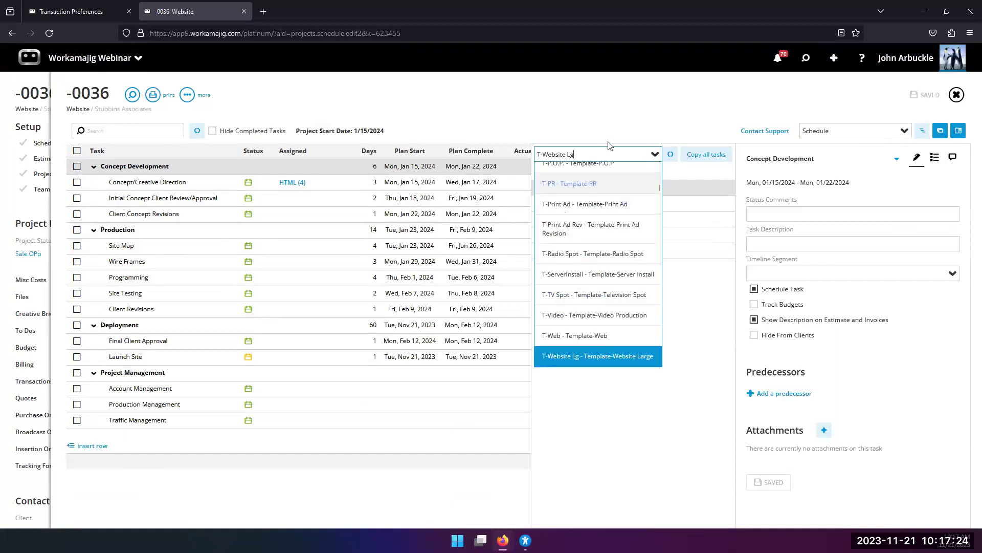
{"action": "left_click", "coordinate": [615, 356]}
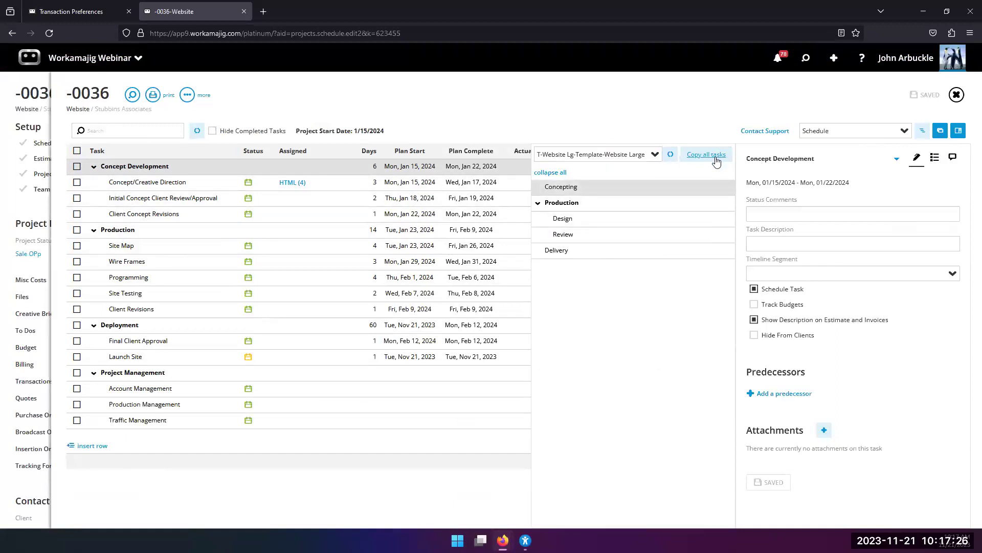
{"action": "left_click", "coordinate": [721, 155]}
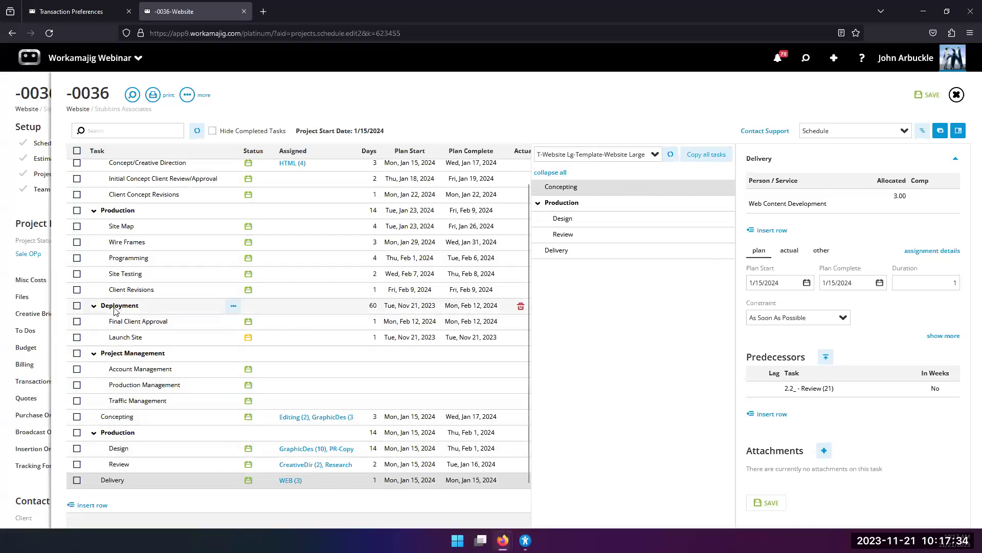
{"action": "scroll", "coordinate": [214, 246], "scroll_direction": "up", "scroll_amount": 1}
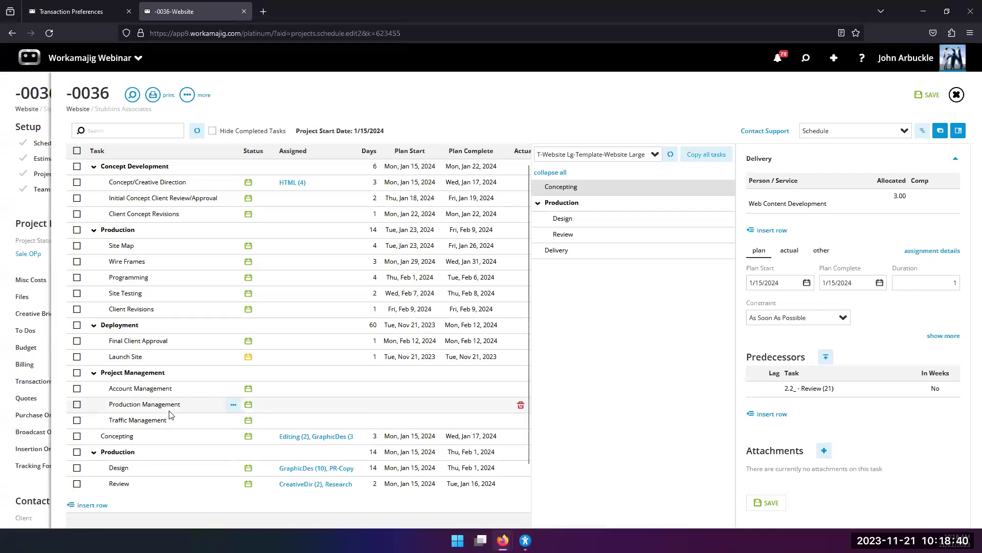
{"action": "scroll", "coordinate": [152, 461], "scroll_direction": "down", "scroll_amount": 1}
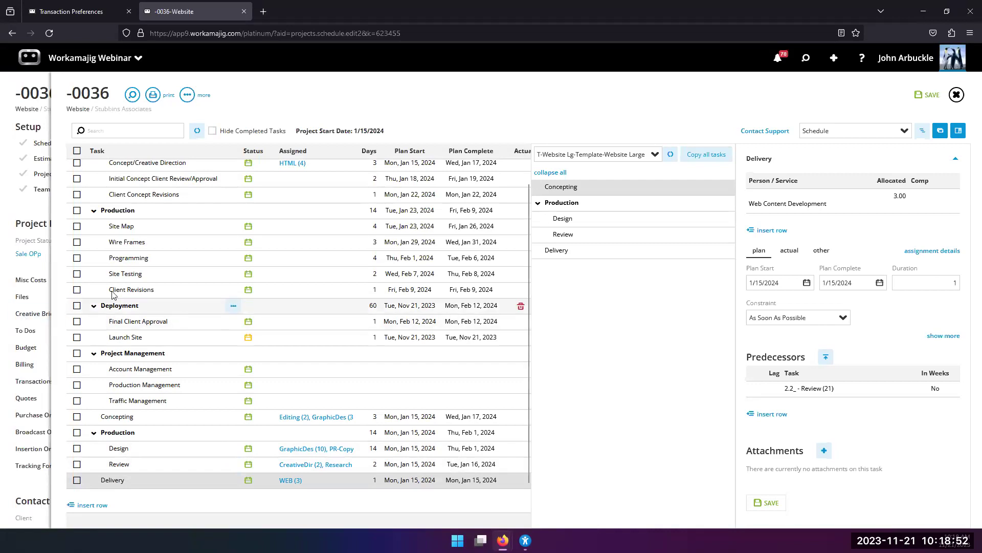
Leave the -0036 schedule, answer NO to saving, and open the role-based apps list.
{"action": "left_click", "coordinate": [31, 191]}
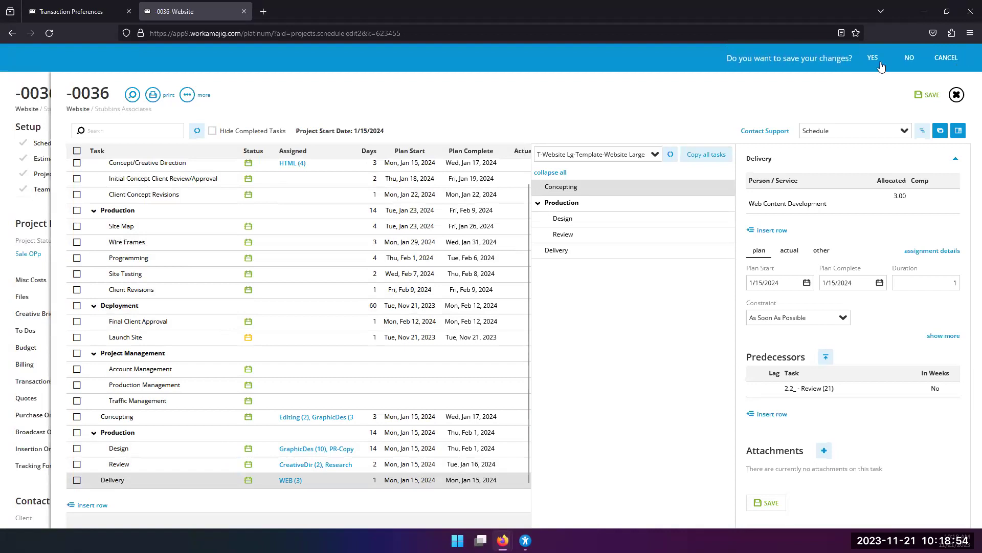
{"action": "left_click", "coordinate": [909, 58]}
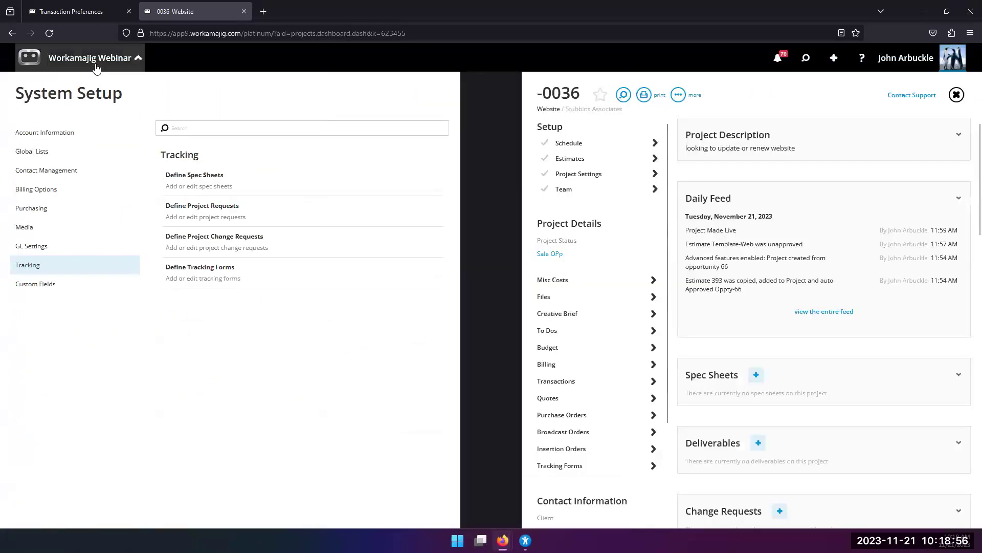
{"action": "left_click", "coordinate": [95, 65]}
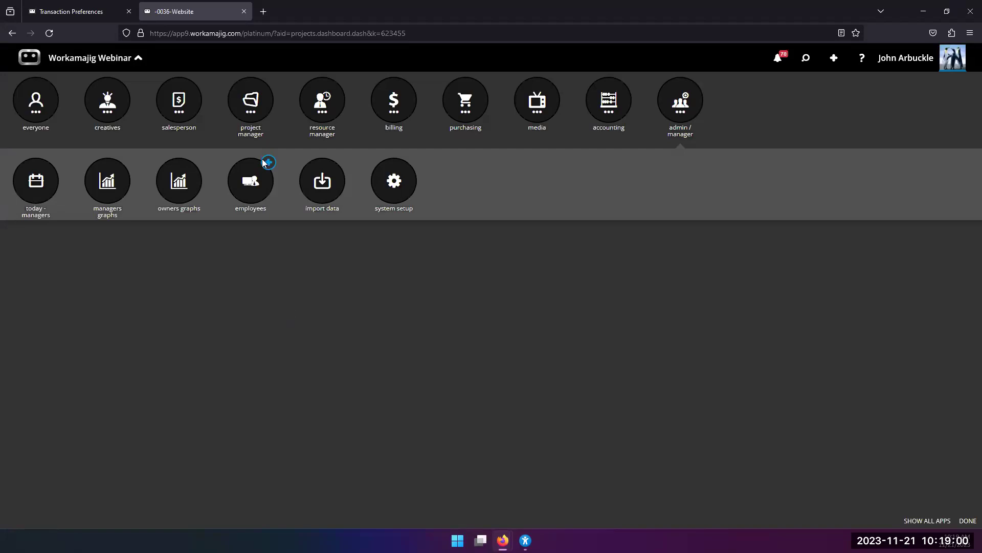
Open the Opportunities dashboard from the salesperson apps and view the Bübba Shrimp Sept Webinar opportunity.
{"action": "left_click", "coordinate": [192, 110]}
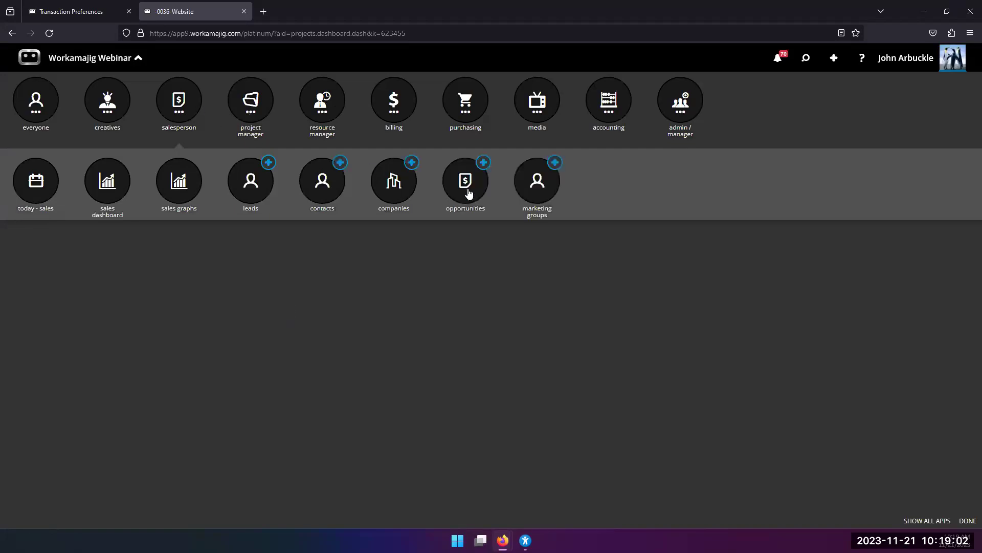
{"action": "left_click", "coordinate": [467, 193]}
{"action": "scroll", "coordinate": [237, 454], "scroll_direction": "down", "scroll_amount": 1}
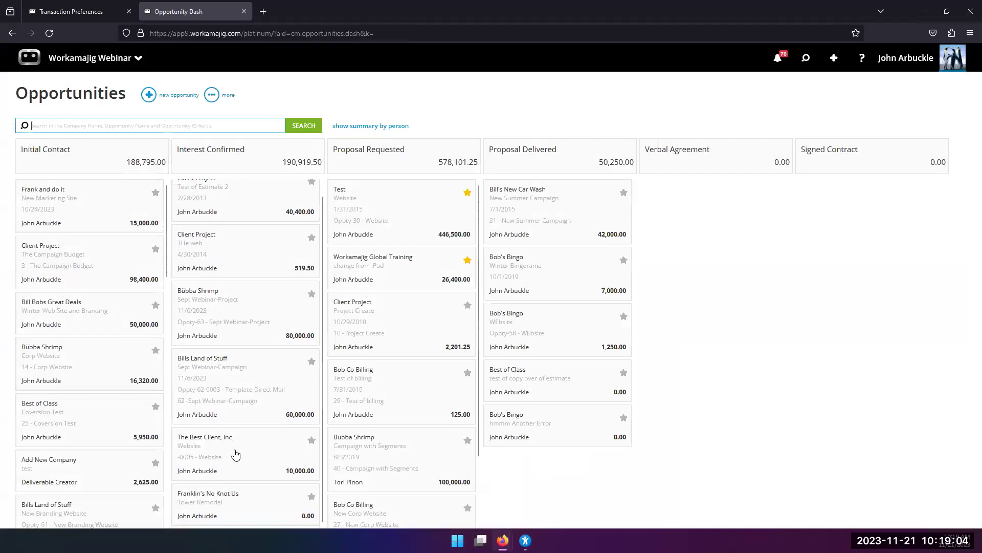
{"action": "left_click", "coordinate": [213, 321]}
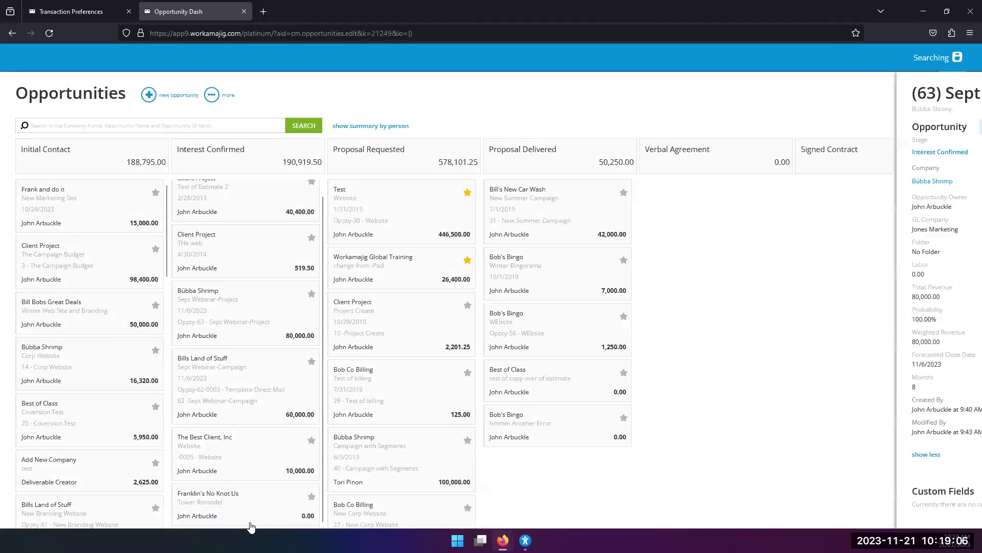
Switch to the (64) New Marketing Site opportunity and scroll through its details.
{"action": "scroll", "coordinate": [596, 464], "scroll_direction": "down", "scroll_amount": 4}
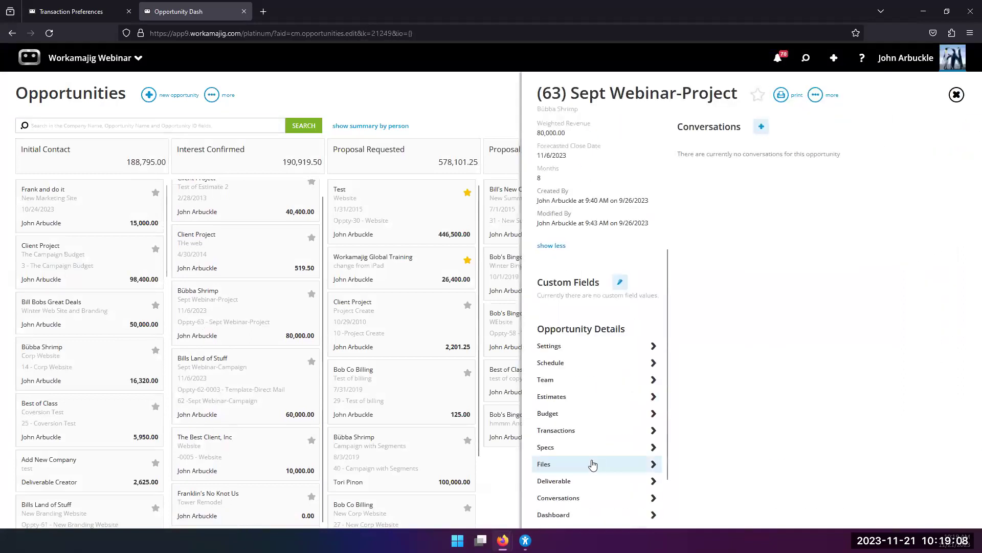
{"action": "scroll", "coordinate": [594, 463], "scroll_direction": "up", "scroll_amount": 2}
{"action": "scroll", "coordinate": [247, 280], "scroll_direction": "up", "scroll_amount": 1}
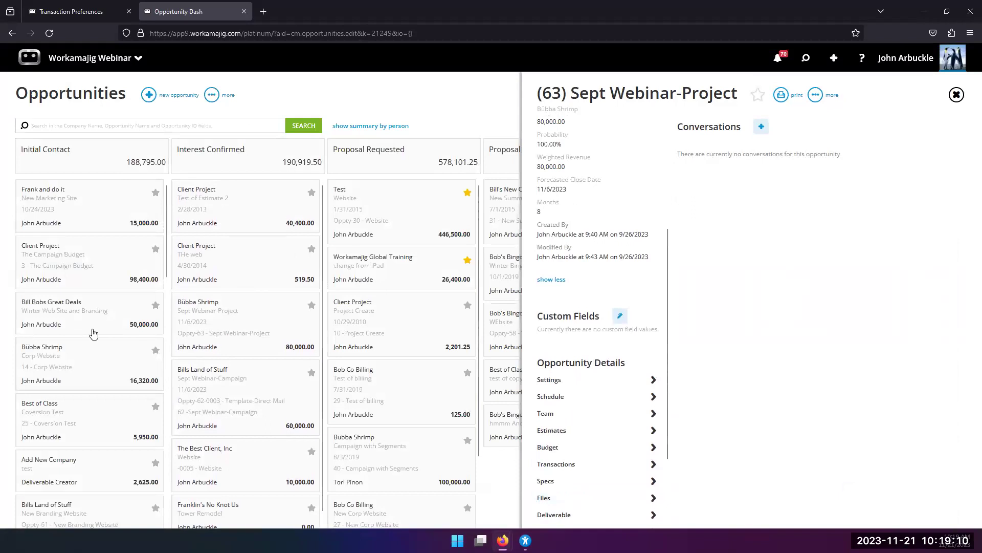
{"action": "left_click", "coordinate": [85, 213]}
{"action": "scroll", "coordinate": [609, 380], "scroll_direction": "down", "scroll_amount": 4}
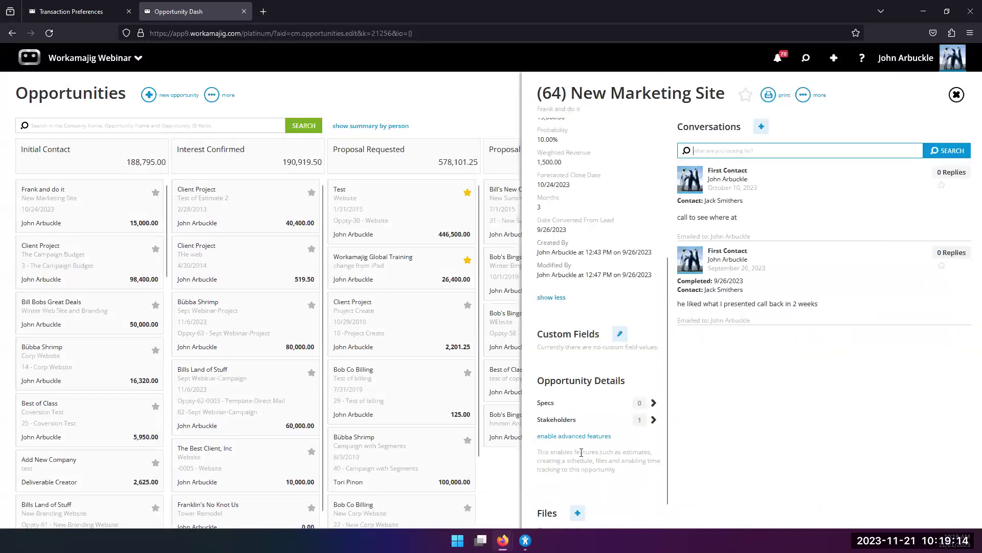
Enable advanced features on New Marketing Site, set its type to Campaign, and save.
{"action": "left_click", "coordinate": [574, 438]}
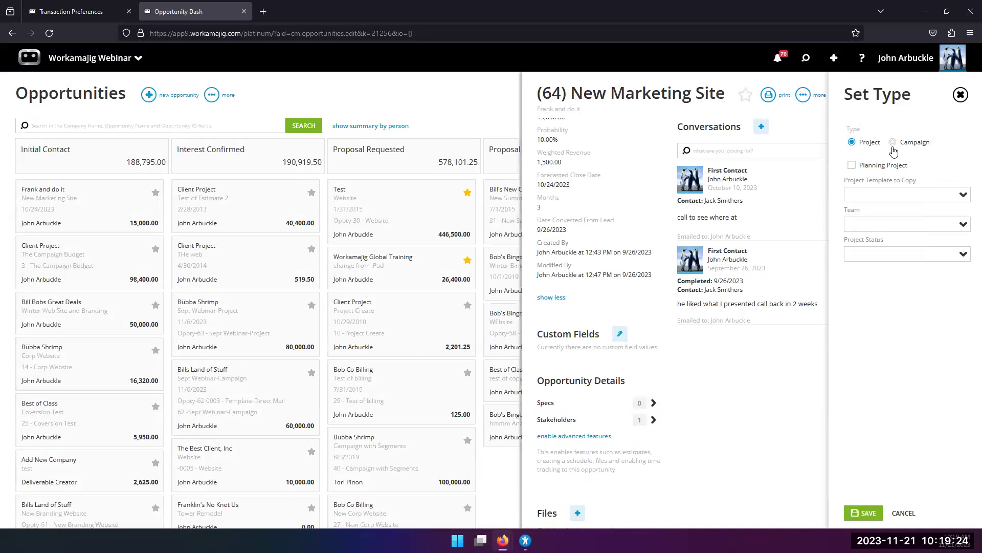
{"action": "left_click", "coordinate": [893, 142]}
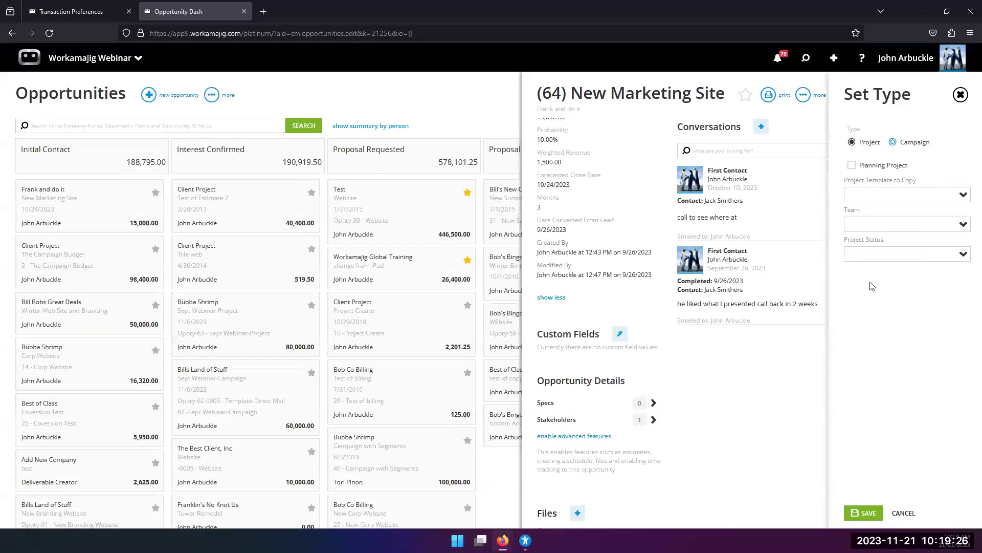
{"action": "left_click", "coordinate": [861, 512]}
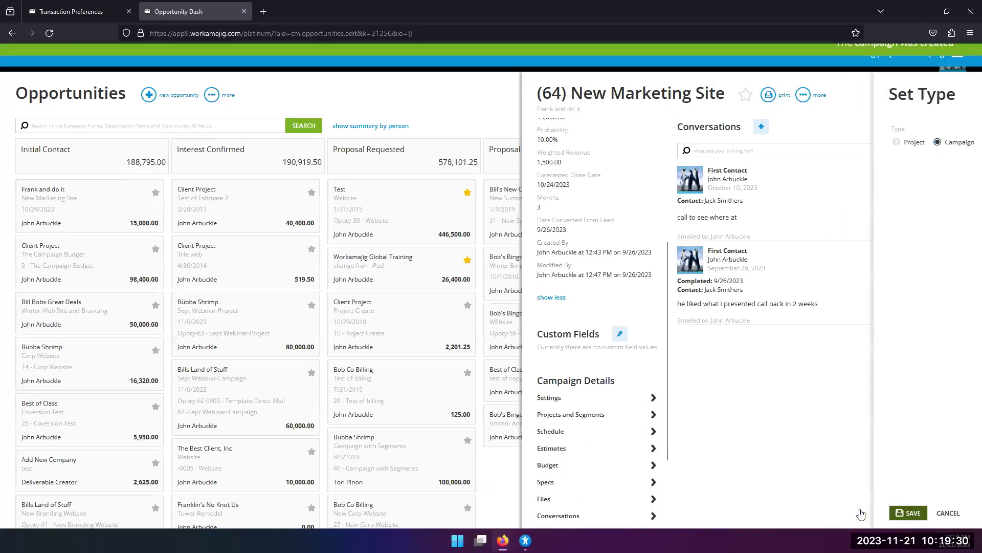
{"action": "scroll", "coordinate": [598, 379], "scroll_direction": "down", "scroll_amount": 2}
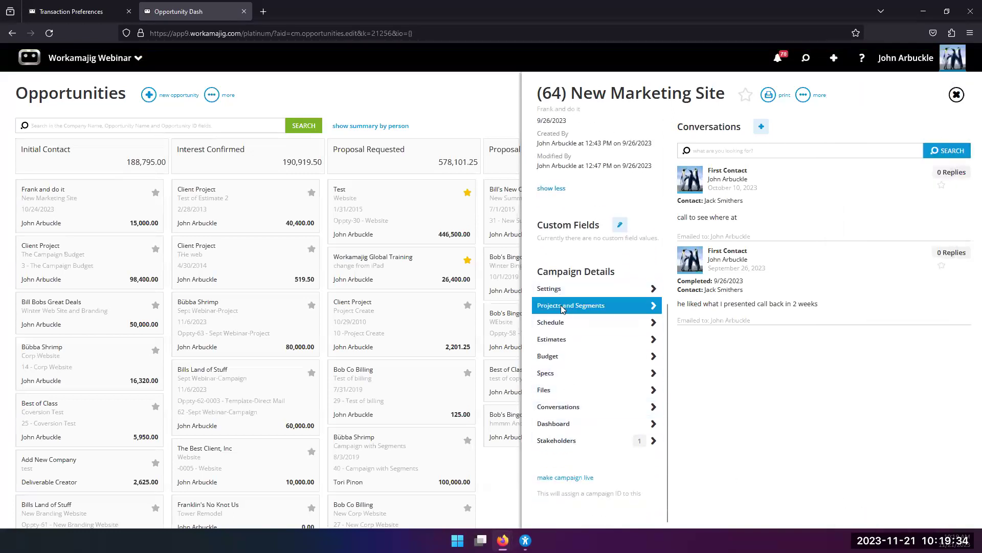
In Projects and Segments, select the T-Logo, T-CorpWeb and T-Video templates and add them.
{"action": "left_click", "coordinate": [742, 89]}
{"action": "left_click", "coordinate": [699, 121]}
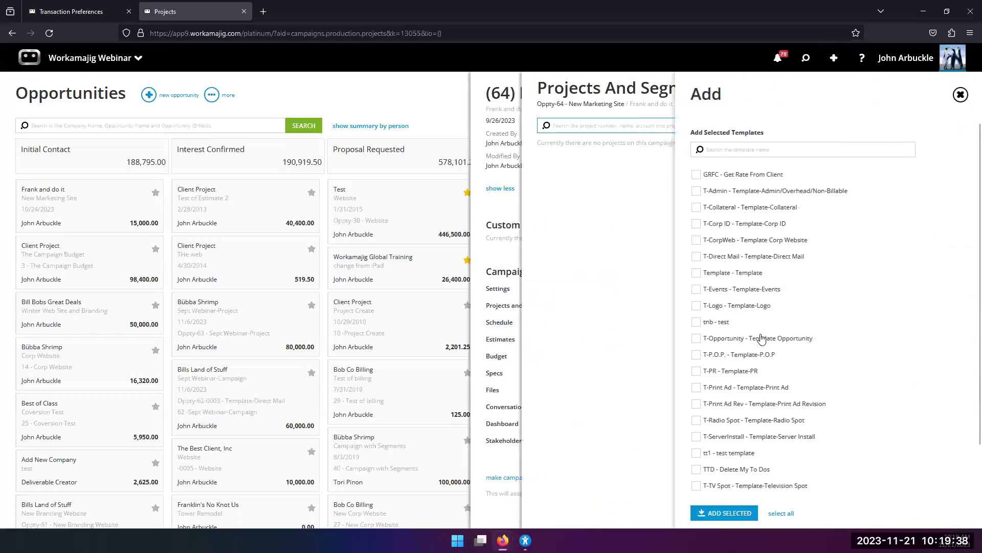
{"action": "left_click", "coordinate": [698, 305]}
{"action": "left_click", "coordinate": [696, 240]}
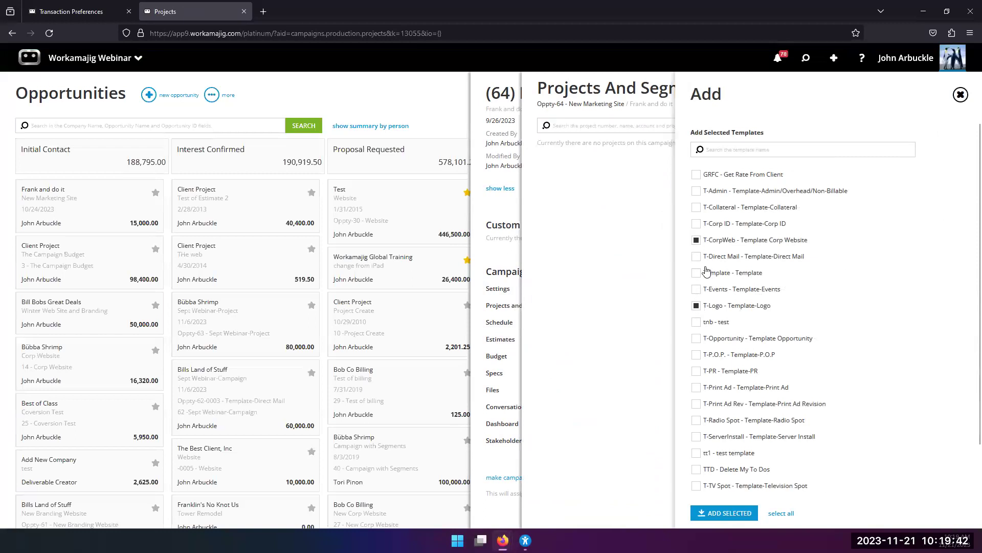
{"action": "scroll", "coordinate": [708, 369], "scroll_direction": "down", "scroll_amount": 2}
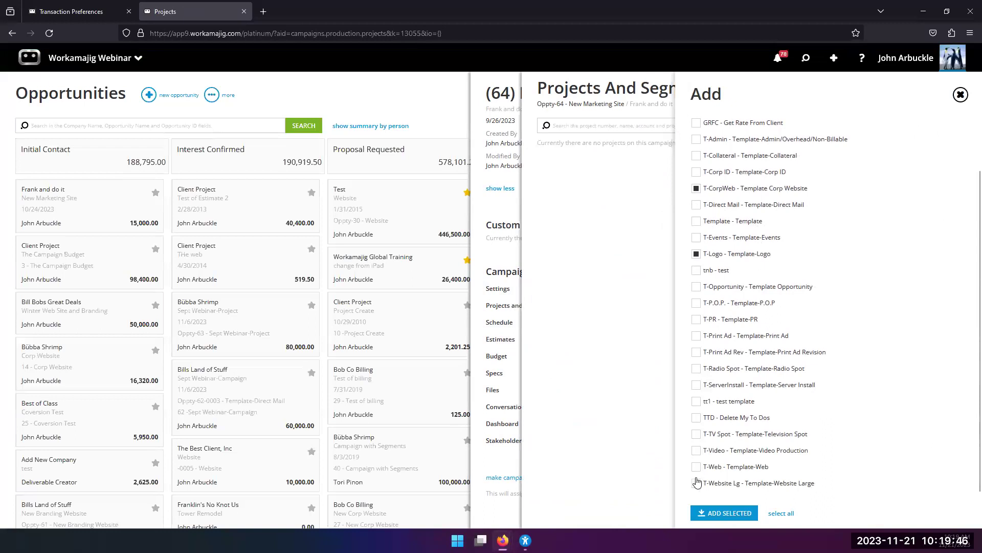
{"action": "left_click", "coordinate": [697, 450]}
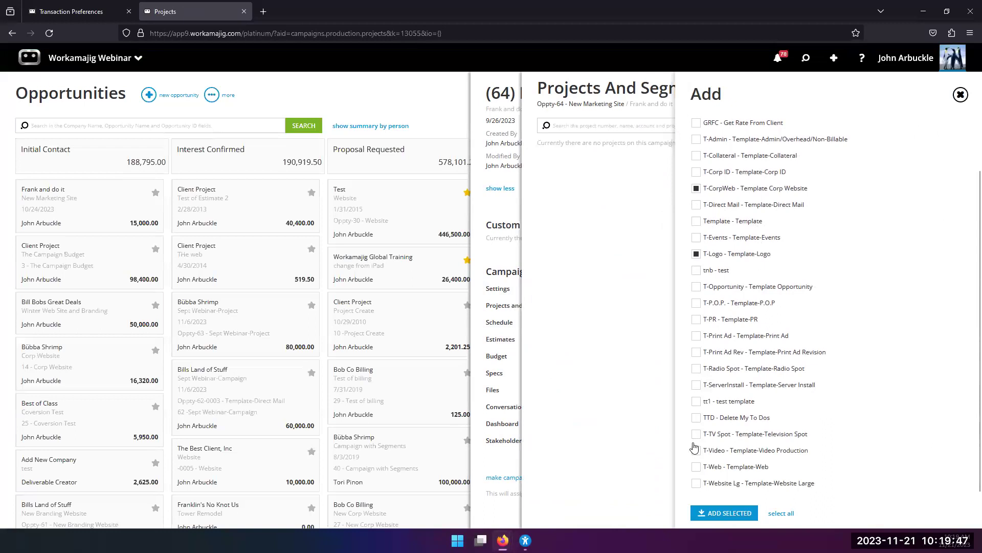
{"action": "left_click", "coordinate": [710, 514]}
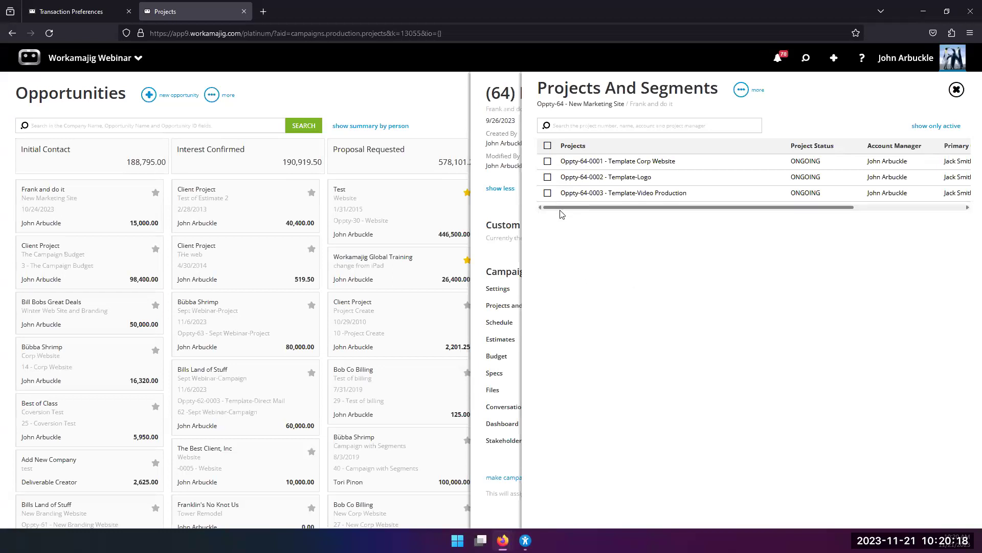
Close the Projects And Segments panel to return to the New Marketing Site campaign details.
{"action": "left_click", "coordinate": [497, 213]}
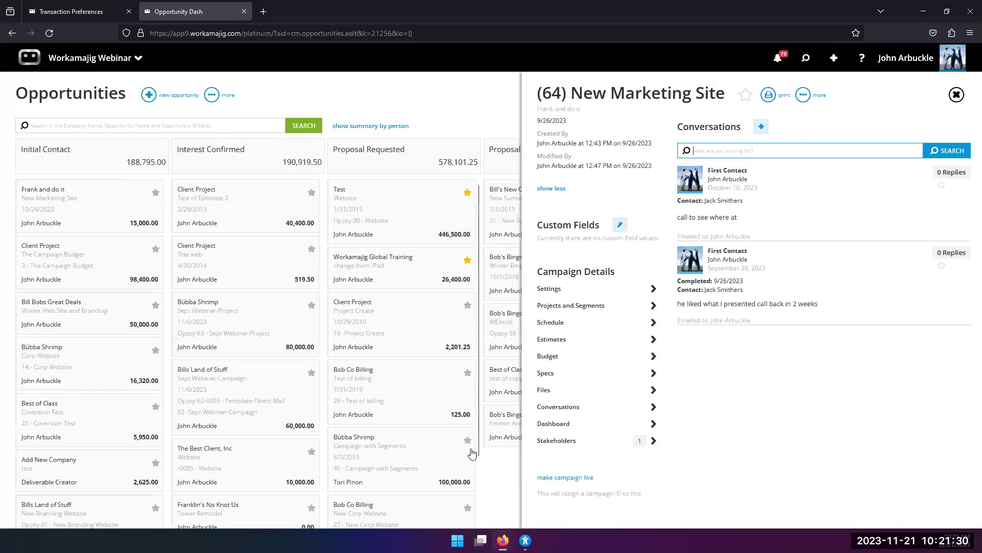
In the Support Center, go from the Importing companies guide via Salesperson to In-Depth Guides for Salespersons.
{"action": "mouse_move", "coordinate": [503, 540]}
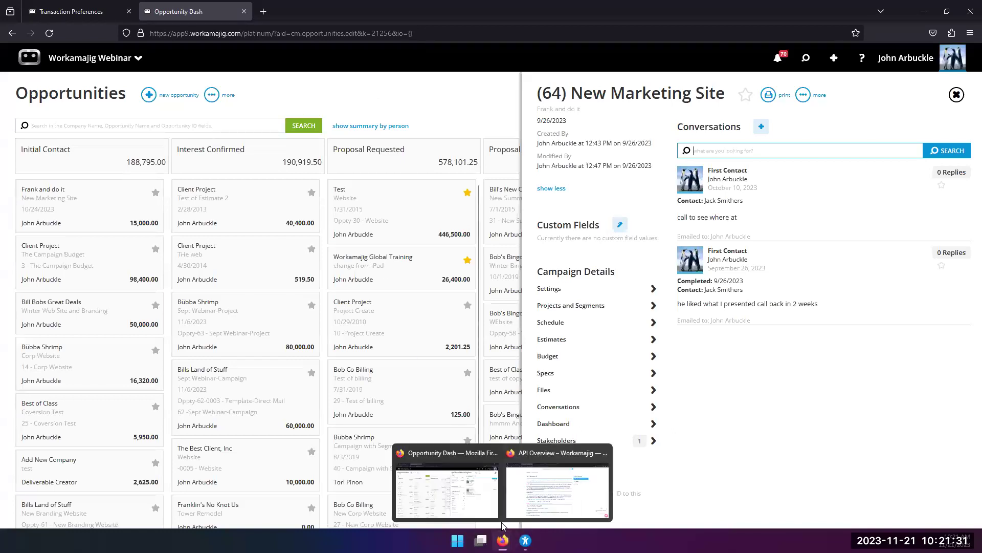
{"action": "left_click", "coordinate": [532, 484]}
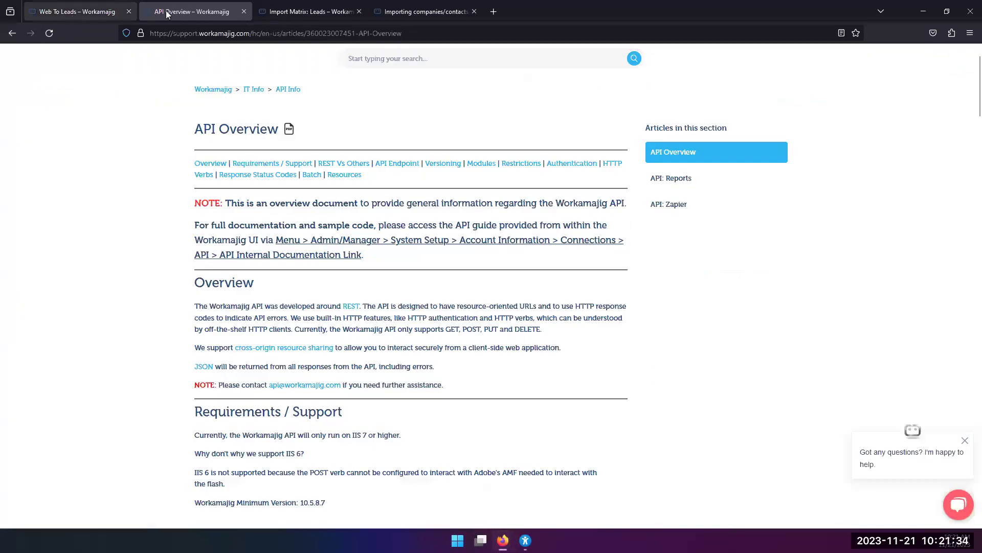
{"action": "left_click", "coordinate": [400, 12]}
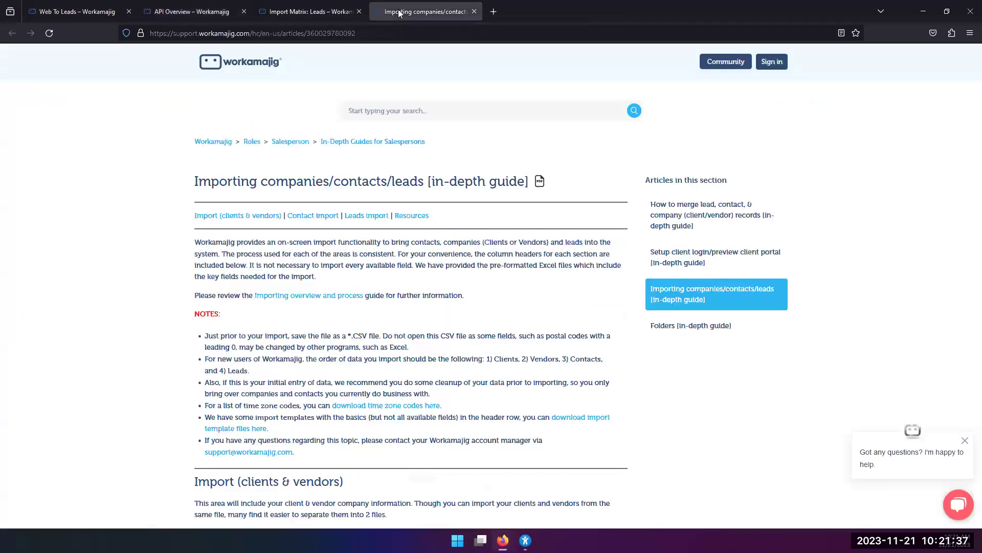
{"action": "left_click", "coordinate": [281, 143]}
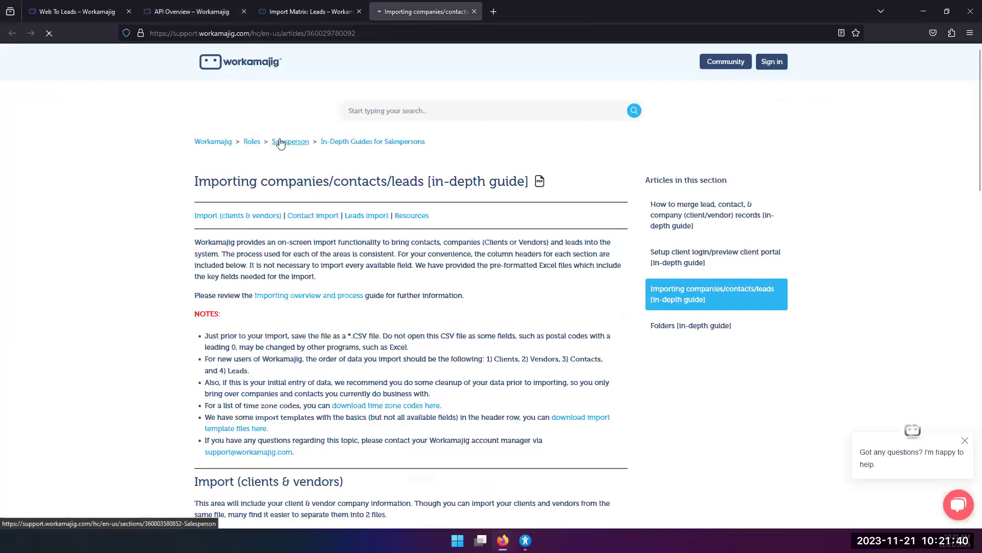
{"action": "scroll", "coordinate": [405, 276], "scroll_direction": "down", "scroll_amount": 3}
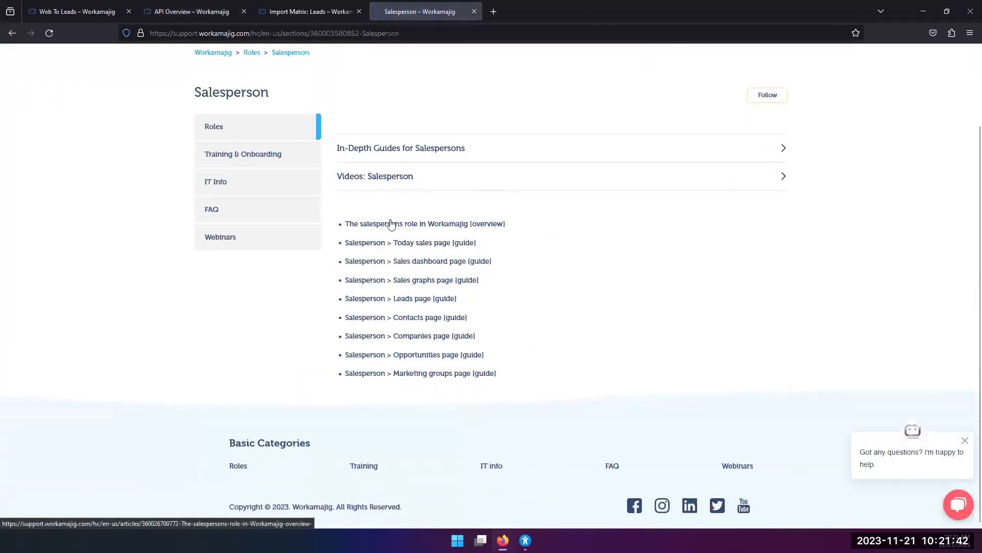
{"action": "scroll", "coordinate": [389, 366], "scroll_direction": "up", "scroll_amount": 2}
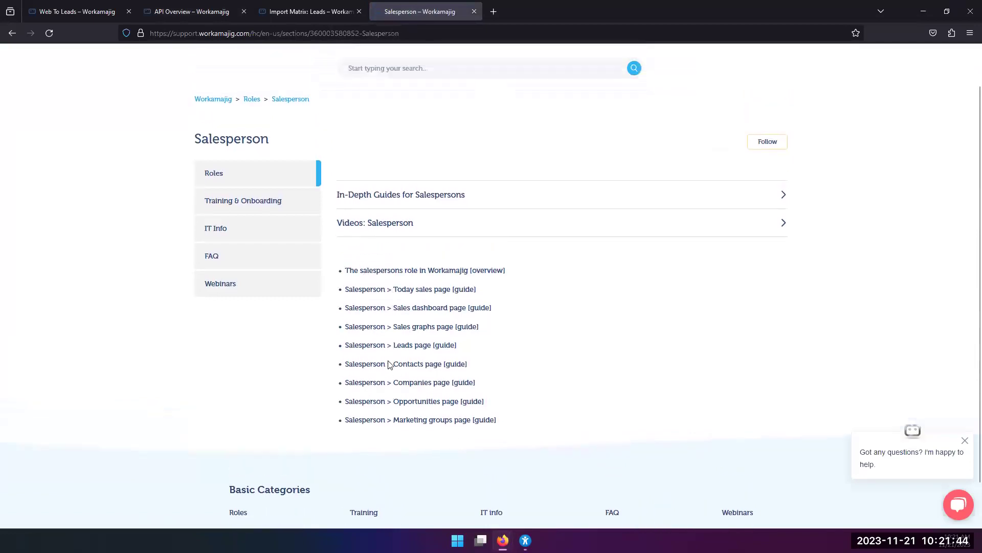
{"action": "left_click", "coordinate": [409, 208]}
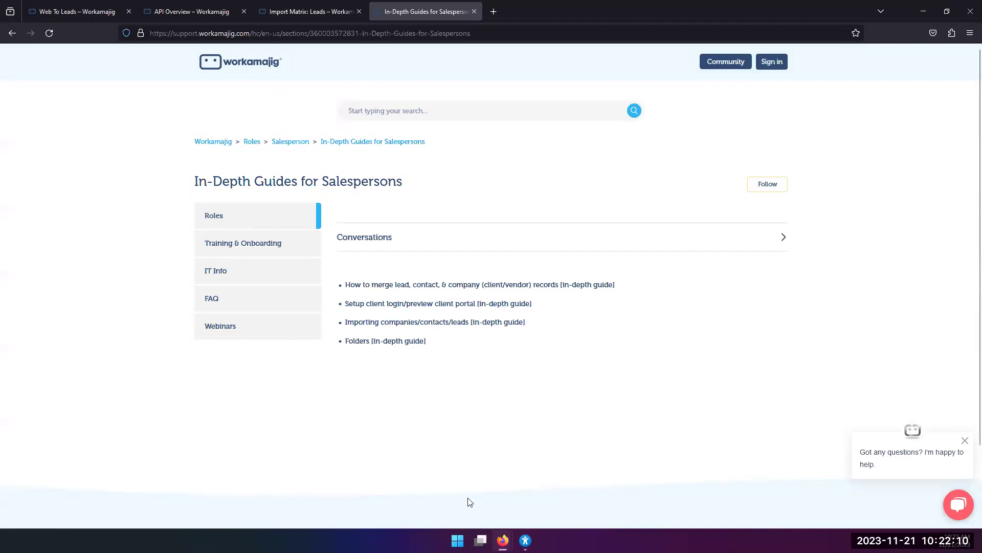
Back in Workamajig, open the admin/manager Import Data page from the app launcher.
{"action": "mouse_move", "coordinate": [503, 540]}
{"action": "left_click", "coordinate": [464, 471]}
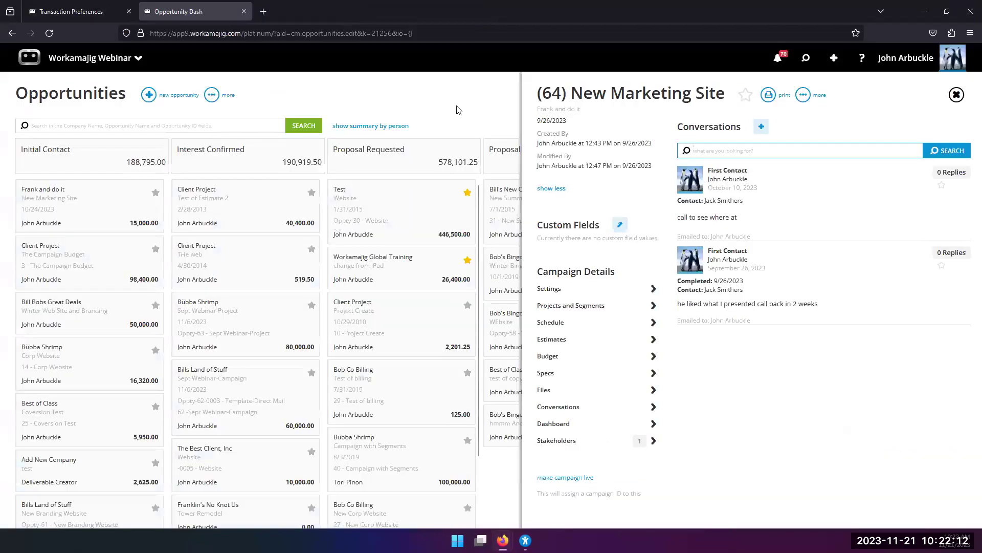
{"action": "left_click", "coordinate": [110, 58]}
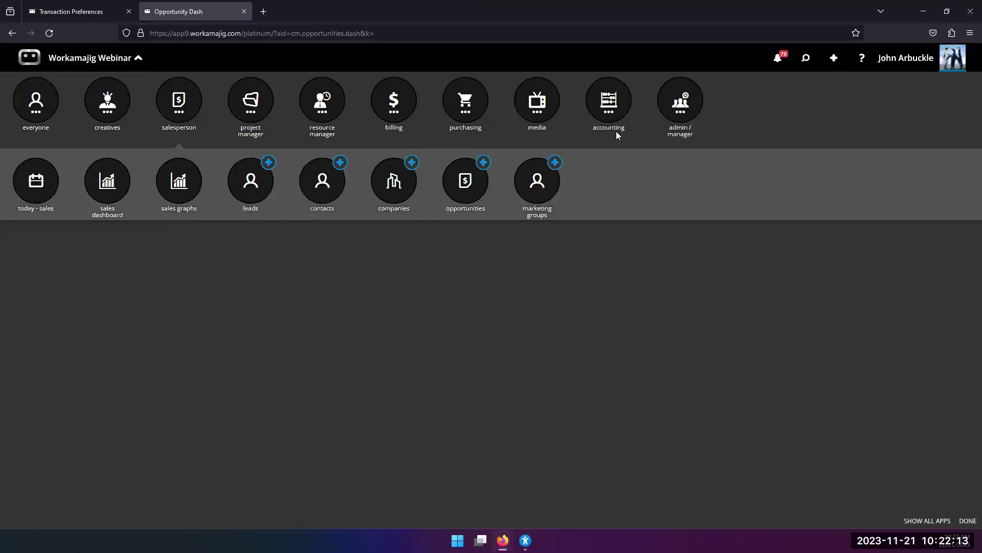
{"action": "left_click", "coordinate": [689, 105]}
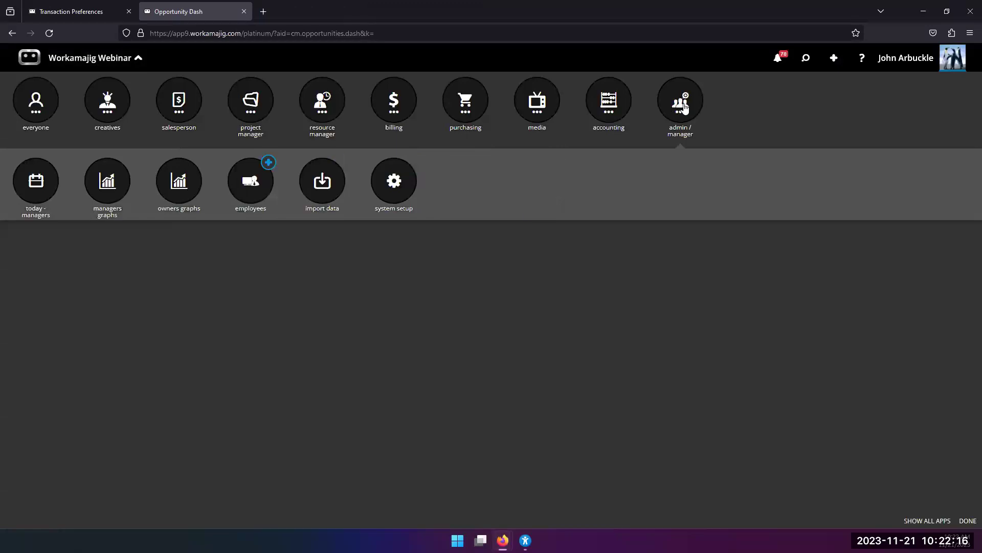
{"action": "left_click", "coordinate": [336, 183]}
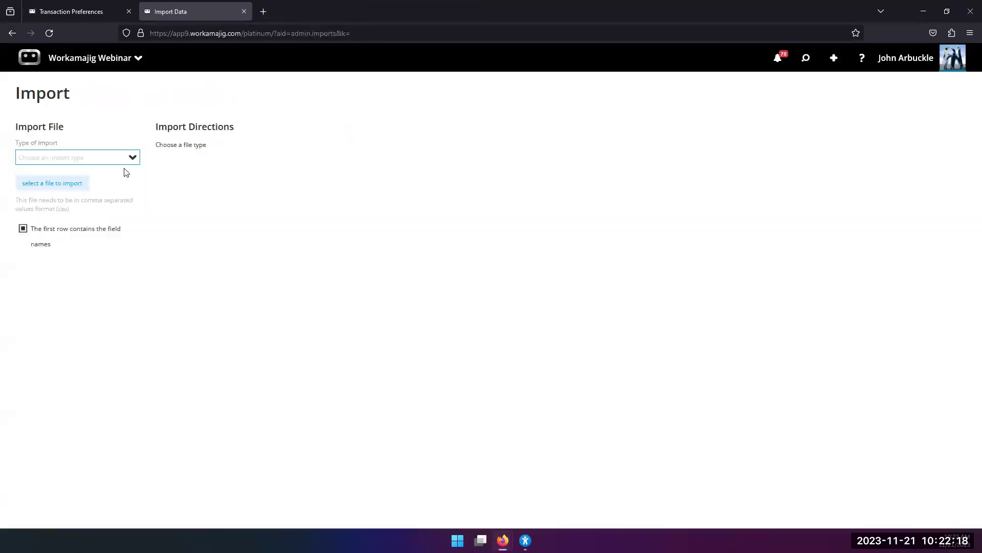
Choose Leads as the Type of Import to show its key and possible fields.
{"action": "left_click", "coordinate": [132, 162]}
{"action": "scroll", "coordinate": [86, 294], "scroll_direction": "down", "scroll_amount": 5}
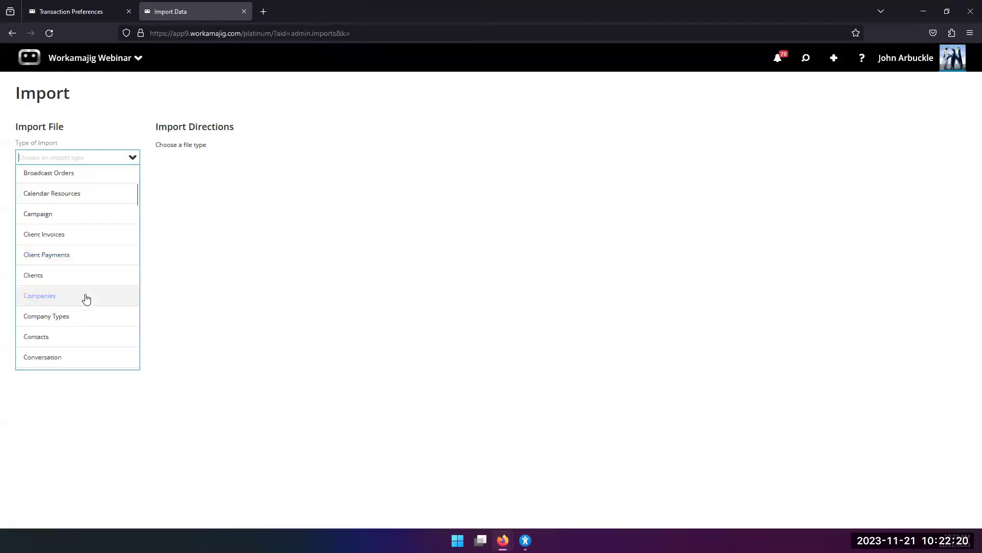
{"action": "scroll", "coordinate": [57, 296], "scroll_direction": "down", "scroll_amount": 4}
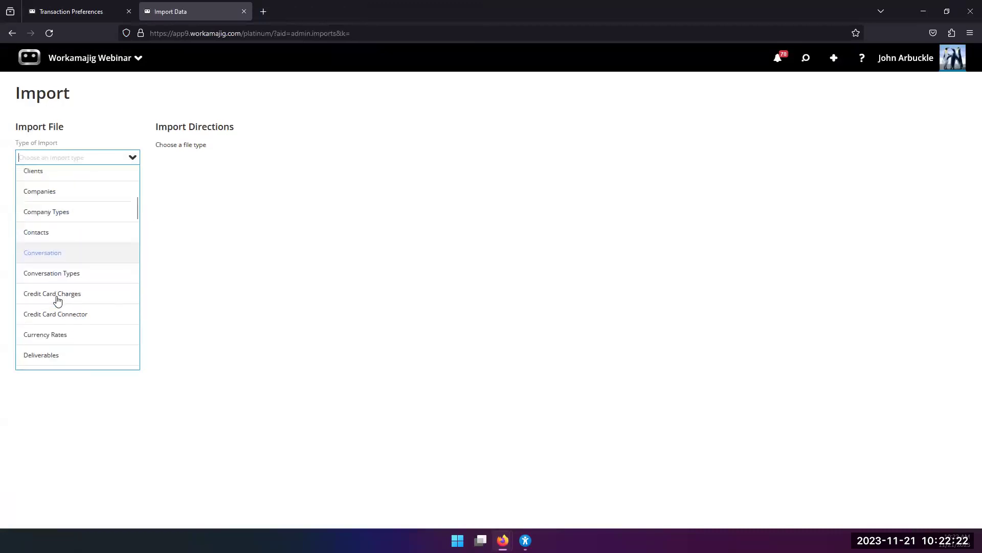
{"action": "scroll", "coordinate": [57, 307], "scroll_direction": "down", "scroll_amount": 10}
{"action": "scroll", "coordinate": [57, 343], "scroll_direction": "up", "scroll_amount": 5}
{"action": "scroll", "coordinate": [57, 342], "scroll_direction": "up", "scroll_amount": 4}
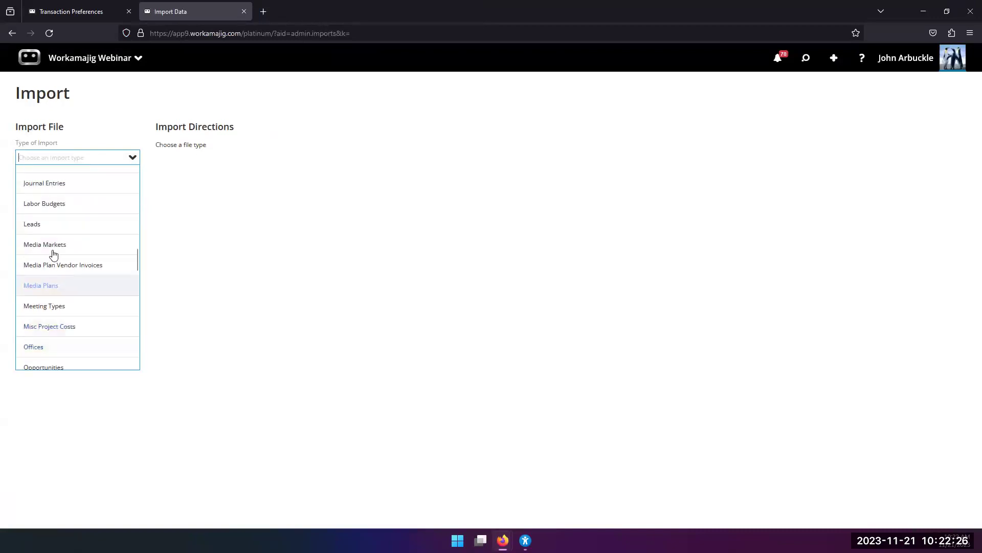
{"action": "left_click", "coordinate": [49, 227]}
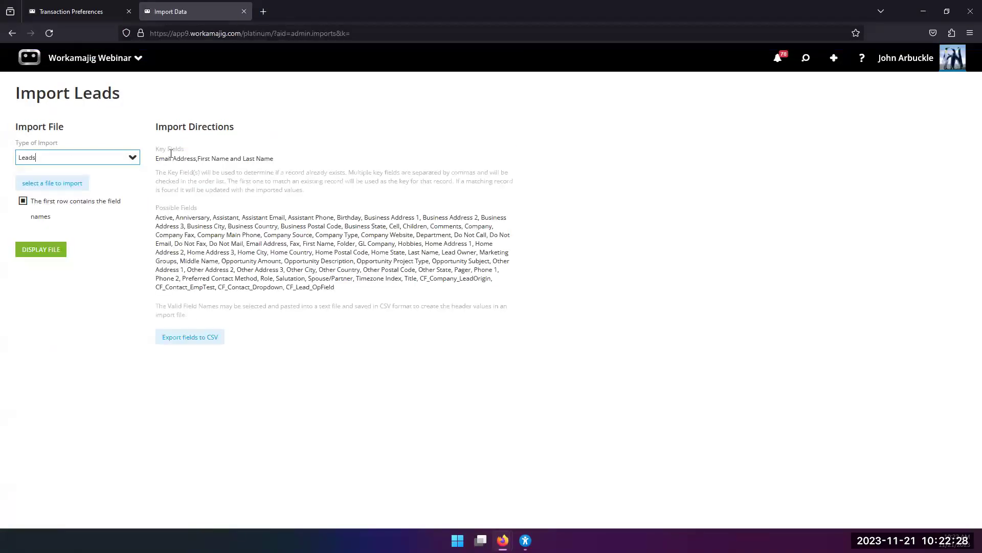